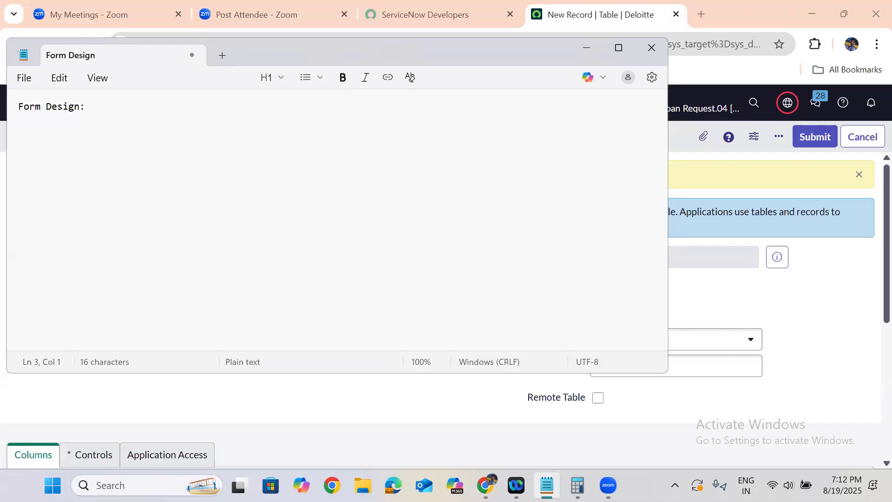
Step: Minimize the notes window and label the new table Finance Case
{"action": "left_click", "coordinate": [585, 49]}
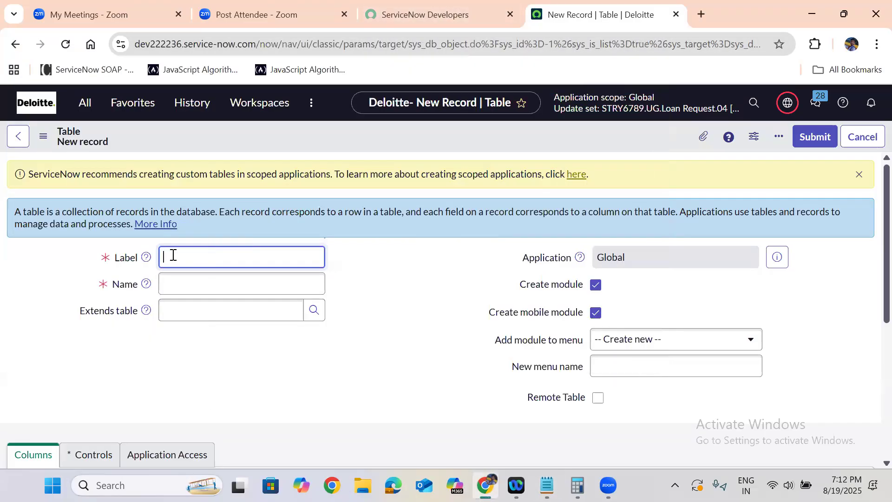
{"action": "type", "text": "Finance Case"}
{"action": "left_click", "coordinate": [393, 268]}
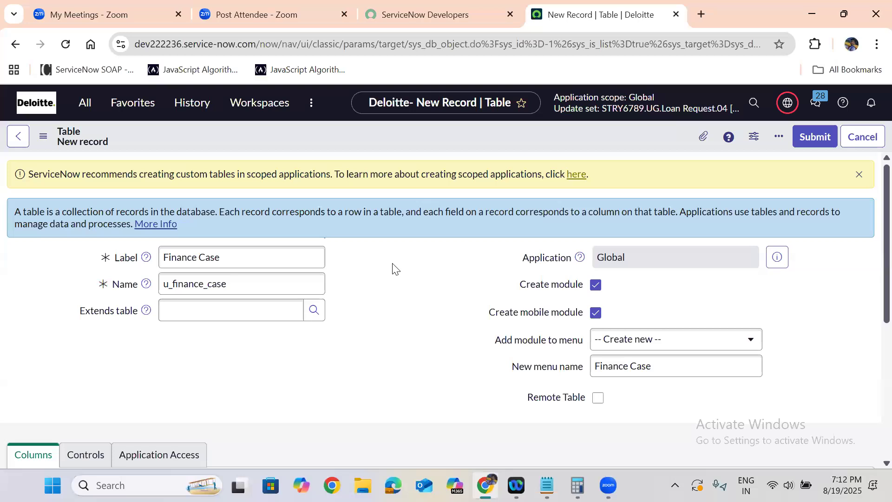
{"action": "left_click", "coordinate": [176, 258]}
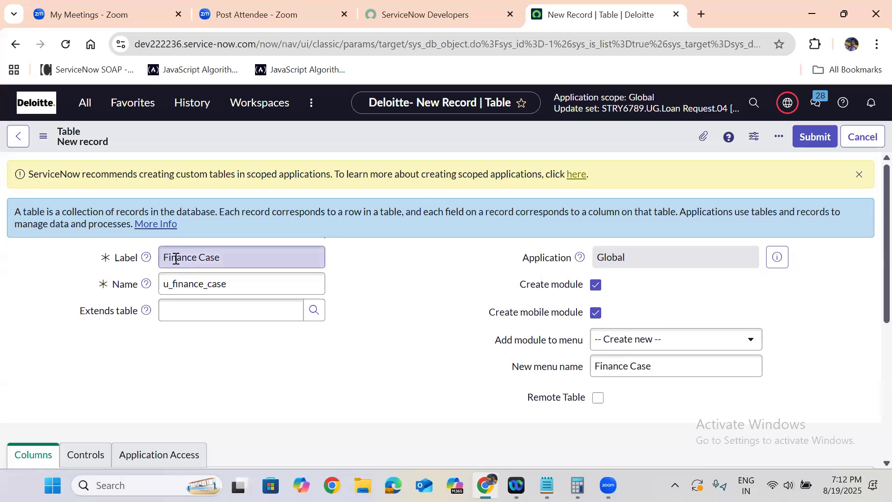
{"action": "left_click", "coordinate": [175, 293]}
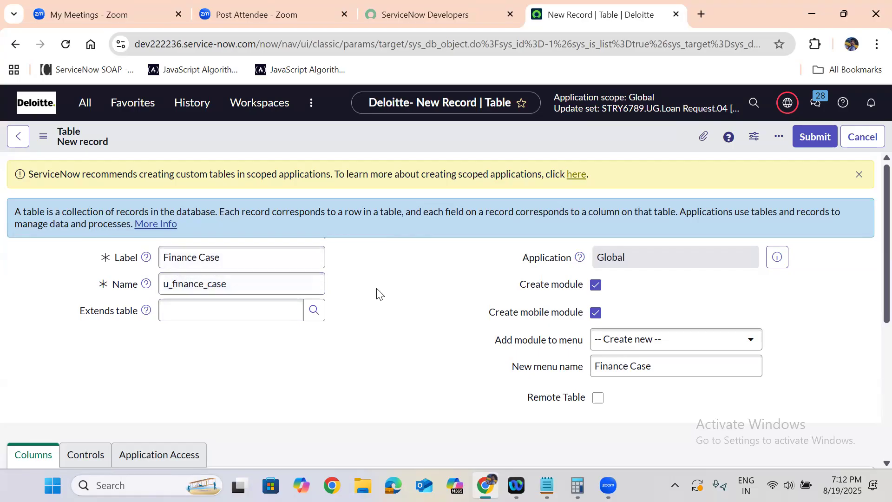
Step: Turn off module creation for the new Finance Case table and save the record
{"action": "left_click", "coordinate": [596, 286]}
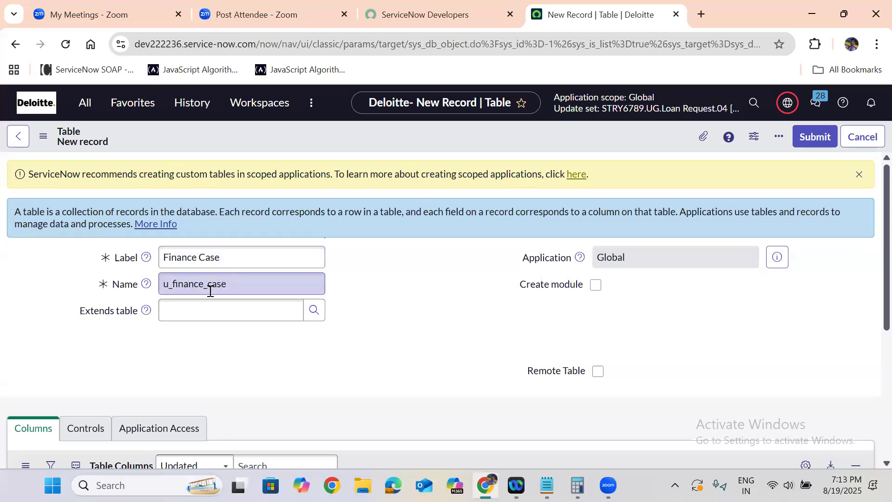
{"action": "right_click", "coordinate": [383, 133]}
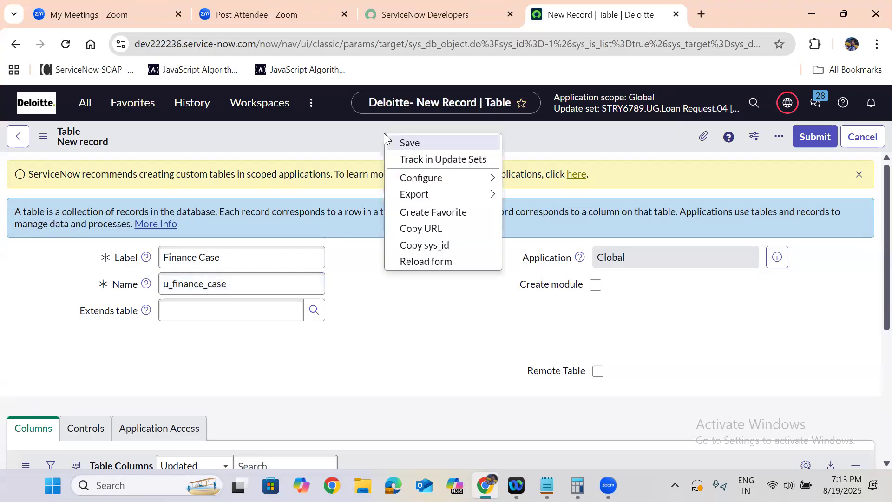
{"action": "left_click", "coordinate": [407, 144]}
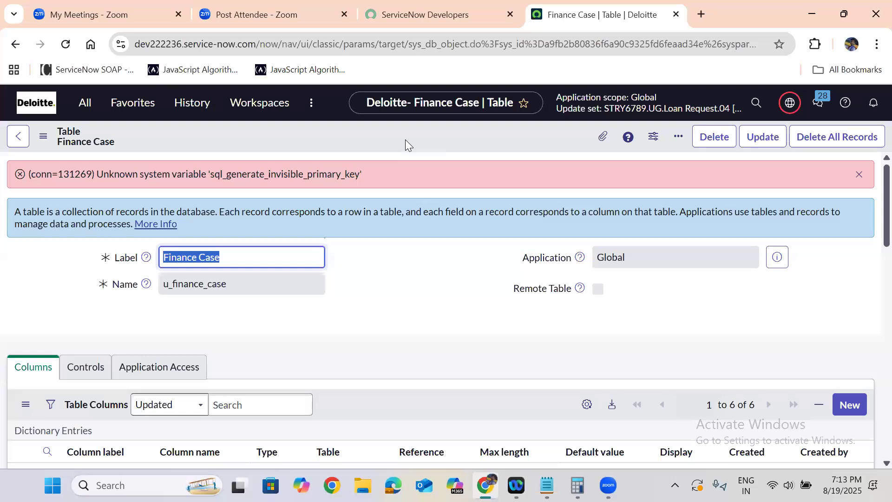
Step: Examine the default columns and the related links of the saved Finance Case table
{"action": "left_click", "coordinate": [393, 301]}
{"action": "scroll", "coordinate": [392, 302], "scroll_direction": "down", "scroll_amount": 5}
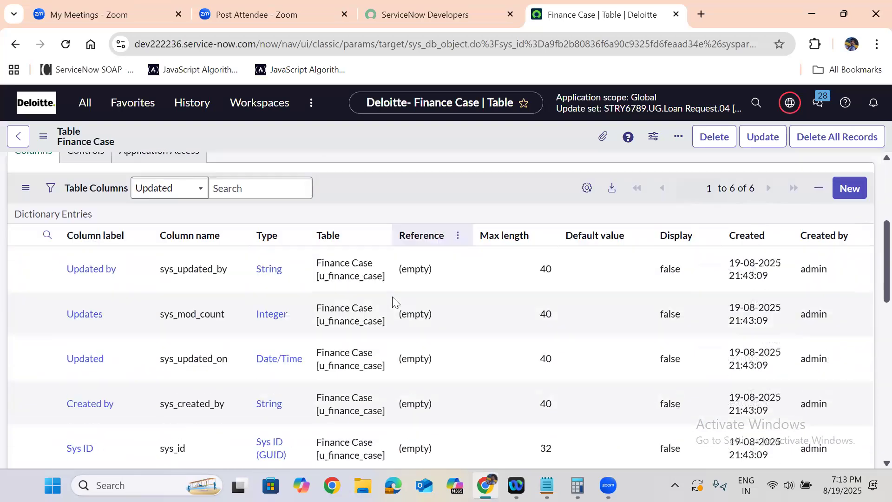
{"action": "scroll", "coordinate": [393, 302], "scroll_direction": "down", "scroll_amount": 1}
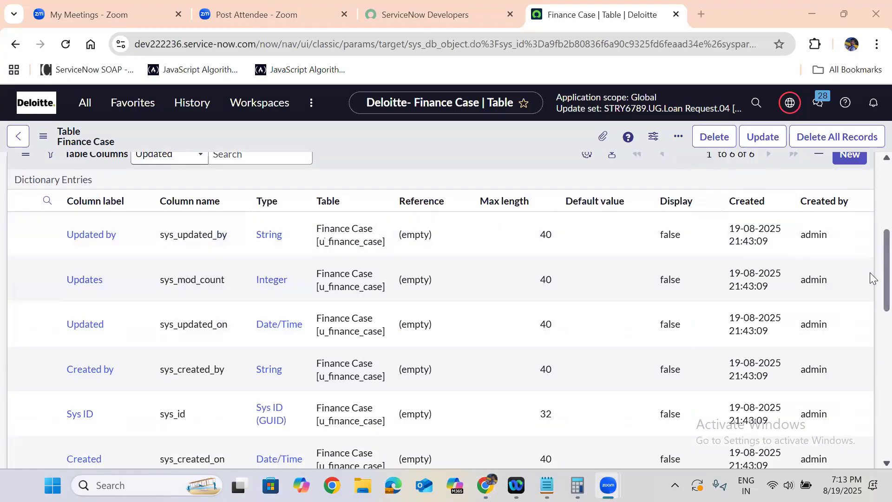
{"action": "scroll", "coordinate": [871, 265], "scroll_direction": "up", "scroll_amount": 2}
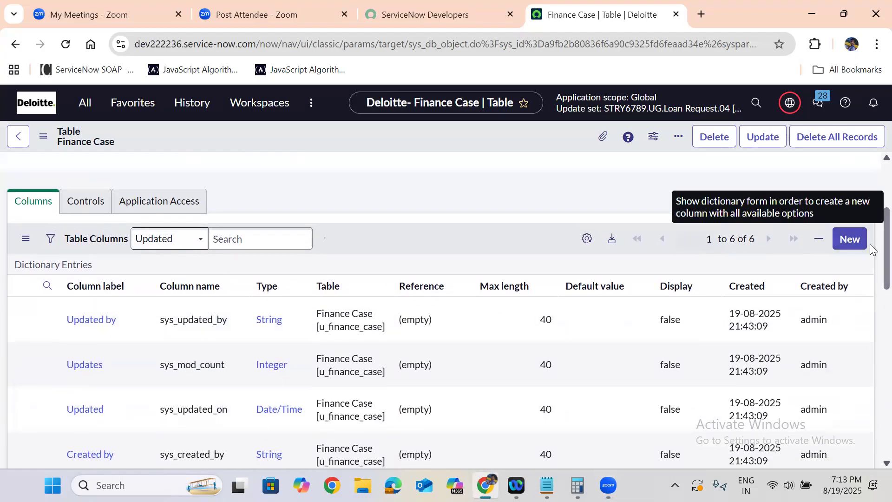
{"action": "scroll", "coordinate": [869, 244], "scroll_direction": "down", "scroll_amount": 8}
{"action": "scroll", "coordinate": [727, 294], "scroll_direction": "up", "scroll_amount": 2}
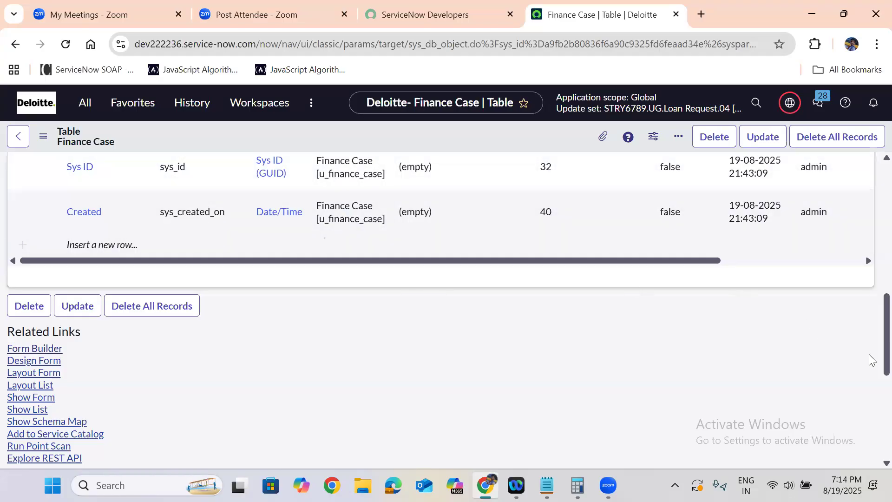
{"action": "scroll", "coordinate": [870, 298], "scroll_direction": "up", "scroll_amount": 5}
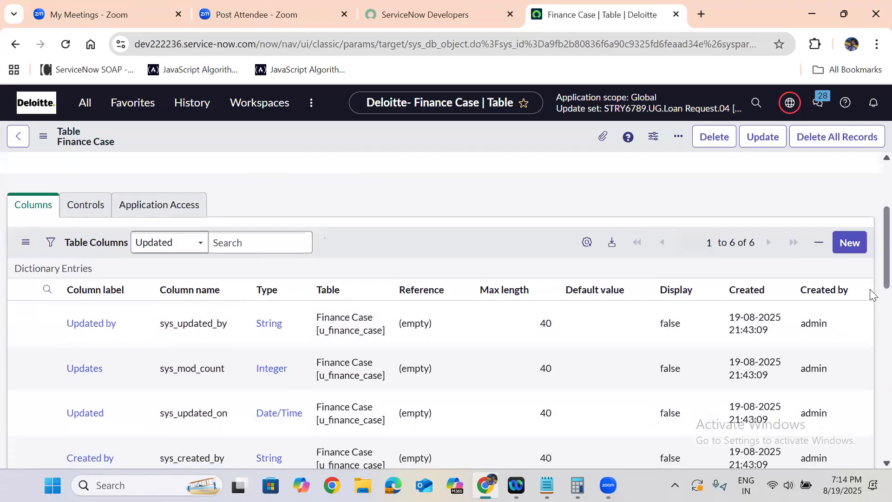
{"action": "scroll", "coordinate": [871, 269], "scroll_direction": "down", "scroll_amount": 1}
{"action": "scroll", "coordinate": [868, 242], "scroll_direction": "up", "scroll_amount": 5}
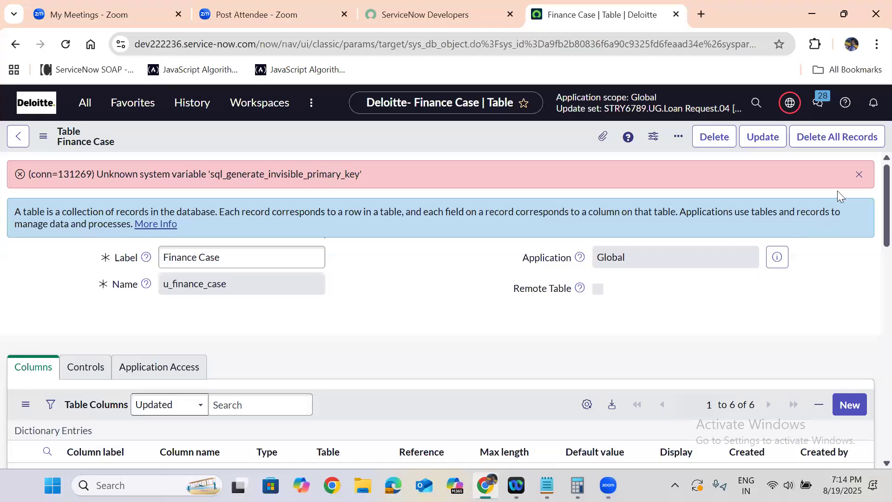
Step: Dismiss the error message on the table record and check the table's name
{"action": "left_click", "coordinate": [856, 176]}
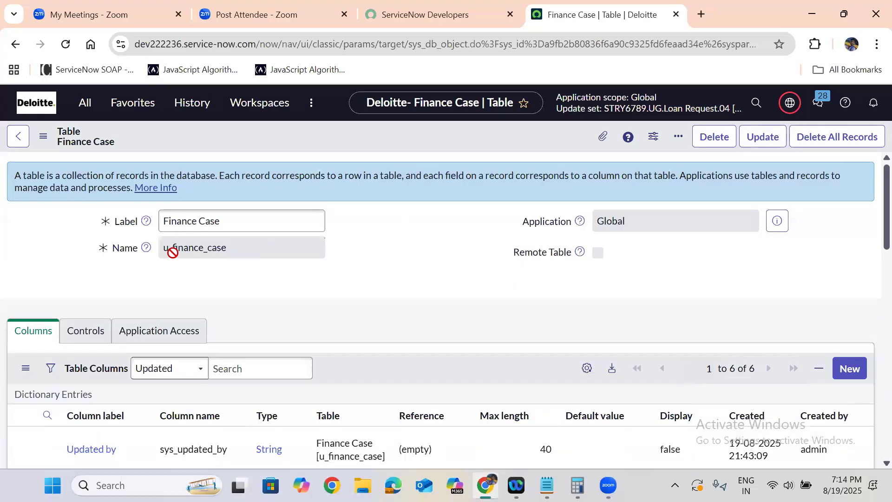
{"action": "double_click", "coordinate": [203, 249]}
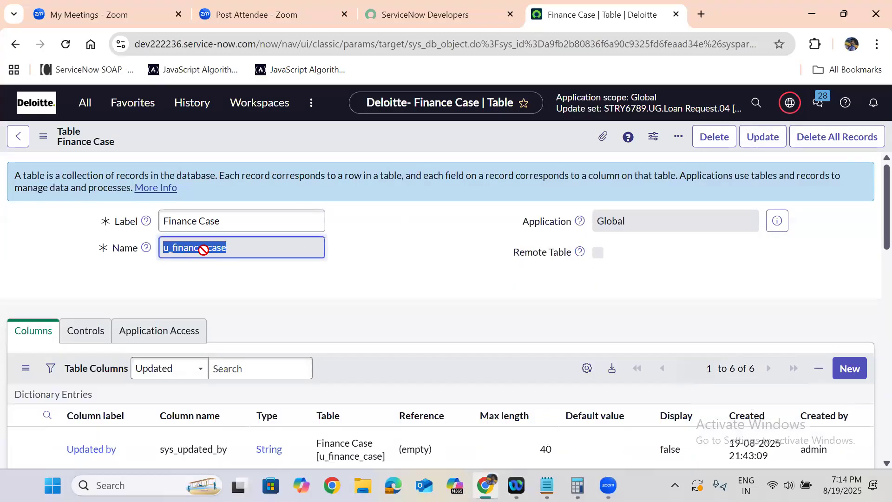
{"action": "left_click", "coordinate": [208, 296]}
{"action": "scroll", "coordinate": [207, 300], "scroll_direction": "down", "scroll_amount": 2}
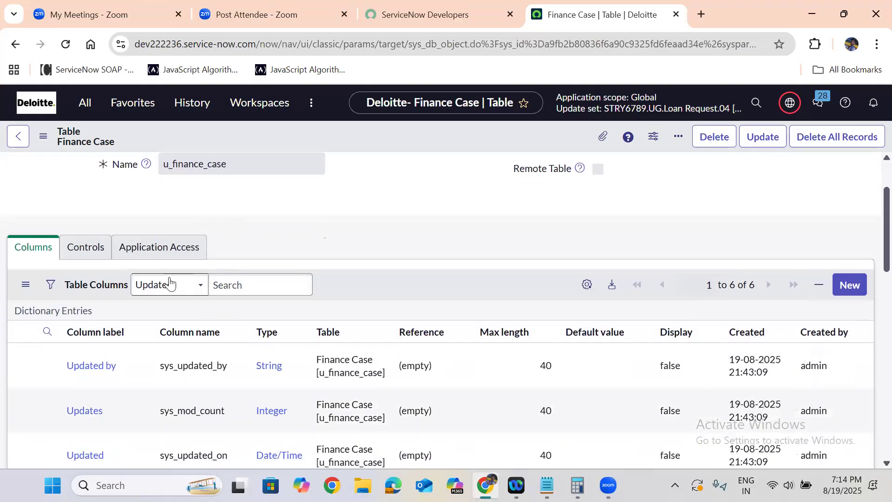
Step: Enable auto-numbering for the Finance Case table with the prefix FINCASE
{"action": "left_click", "coordinate": [85, 251]}
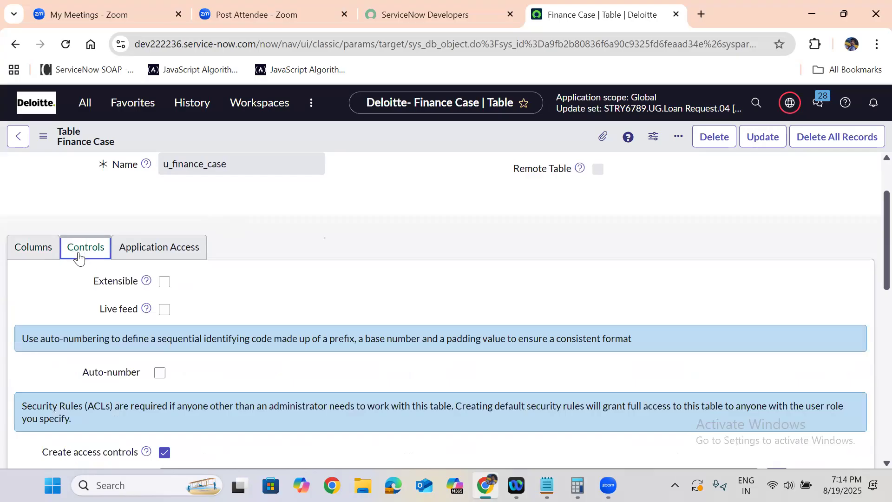
{"action": "left_click", "coordinate": [159, 373]}
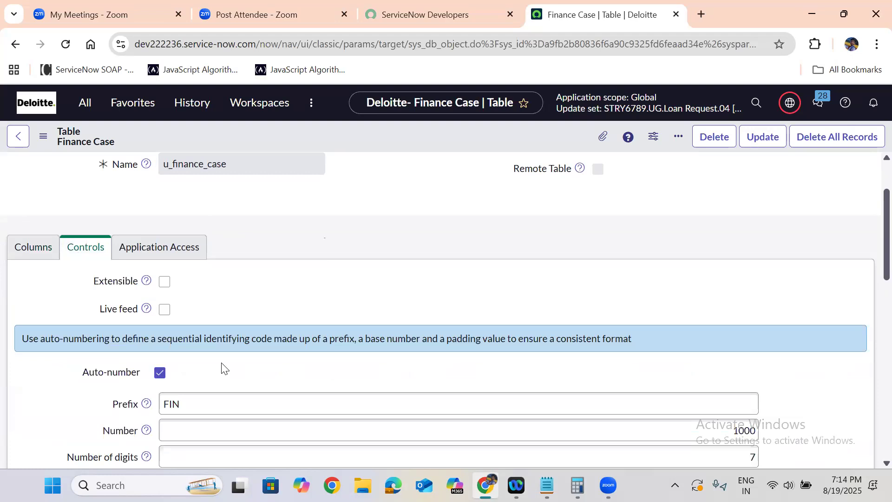
{"action": "scroll", "coordinate": [222, 369], "scroll_direction": "down", "scroll_amount": 1}
{"action": "left_click", "coordinate": [186, 349]}
{"action": "type", "text": "CASE"}
{"action": "left_click", "coordinate": [257, 279]}
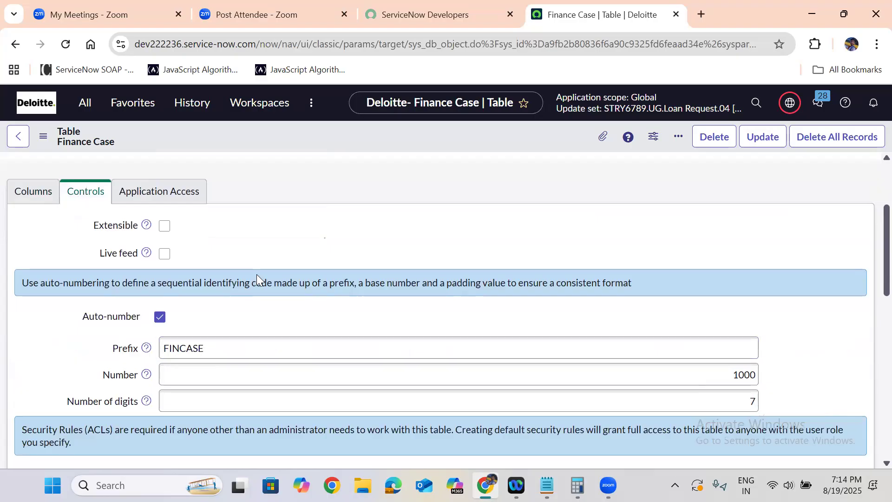
{"action": "scroll", "coordinate": [258, 278], "scroll_direction": "down", "scroll_amount": 2}
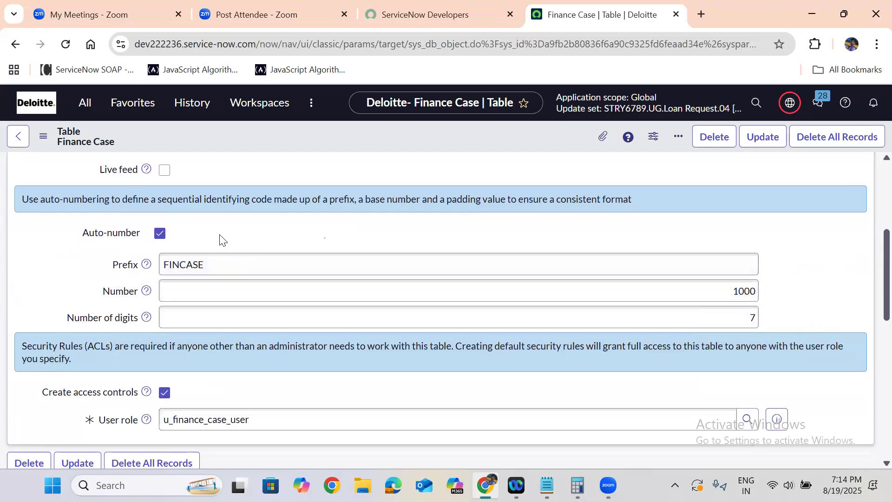
Step: Return to the table's column list, save the record and dismiss the notification
{"action": "scroll", "coordinate": [219, 234], "scroll_direction": "up", "scroll_amount": 3}
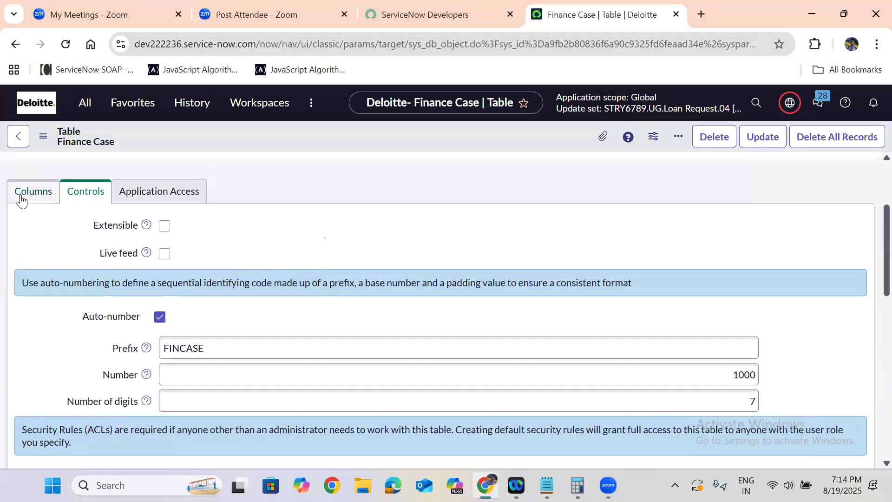
{"action": "left_click", "coordinate": [21, 199]}
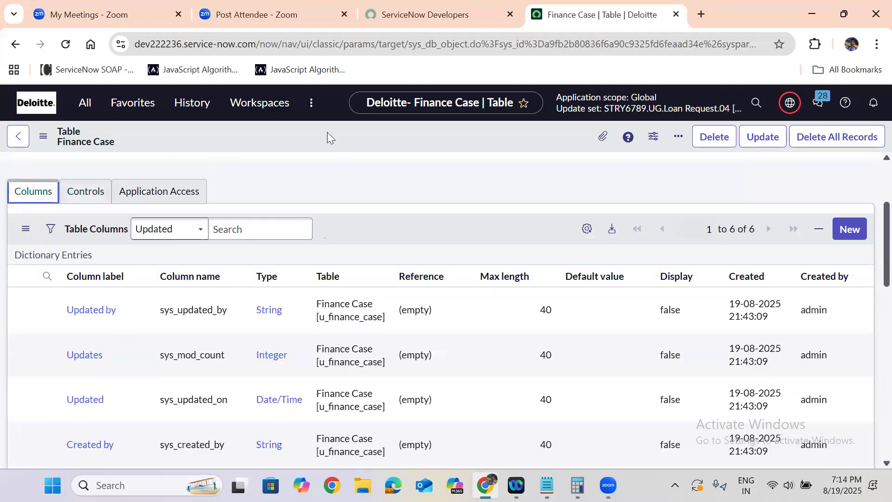
{"action": "right_click", "coordinate": [328, 135]}
{"action": "left_click", "coordinate": [363, 143]}
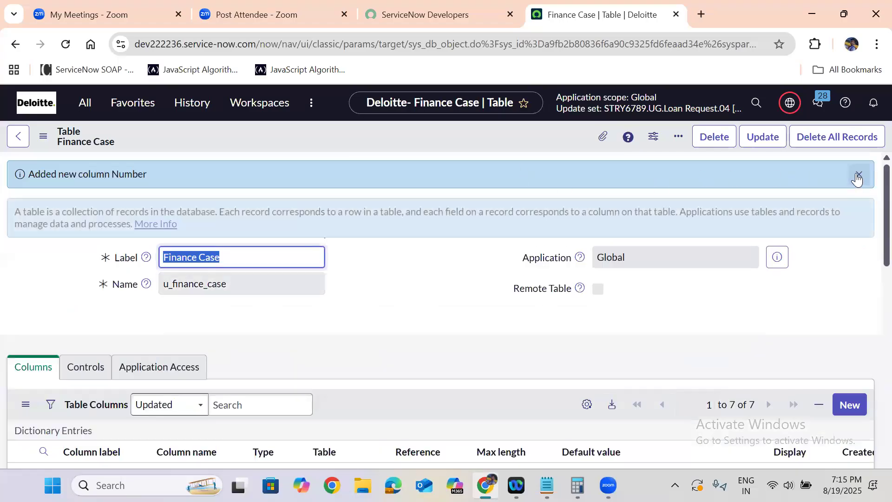
{"action": "left_click", "coordinate": [858, 174]}
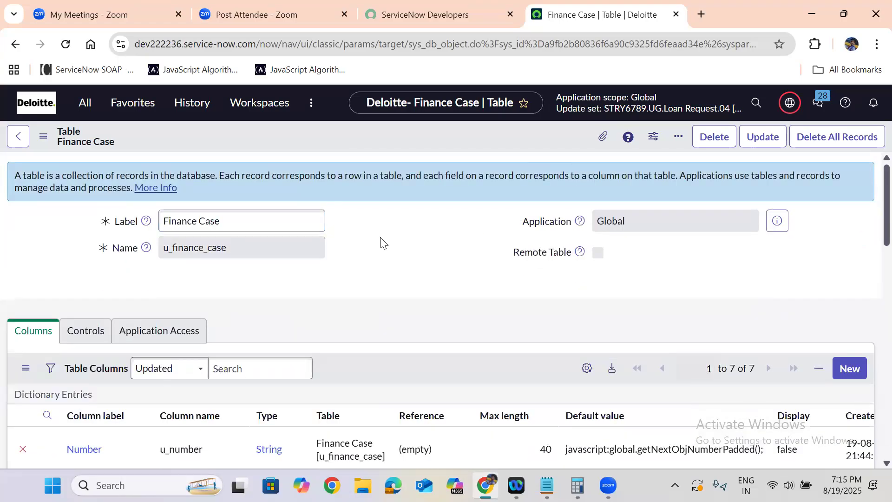
Step: Examine the Finance Case table's column list, including the Number column, and its auto-numbering settings
{"action": "scroll", "coordinate": [380, 241], "scroll_direction": "down", "scroll_amount": 5}
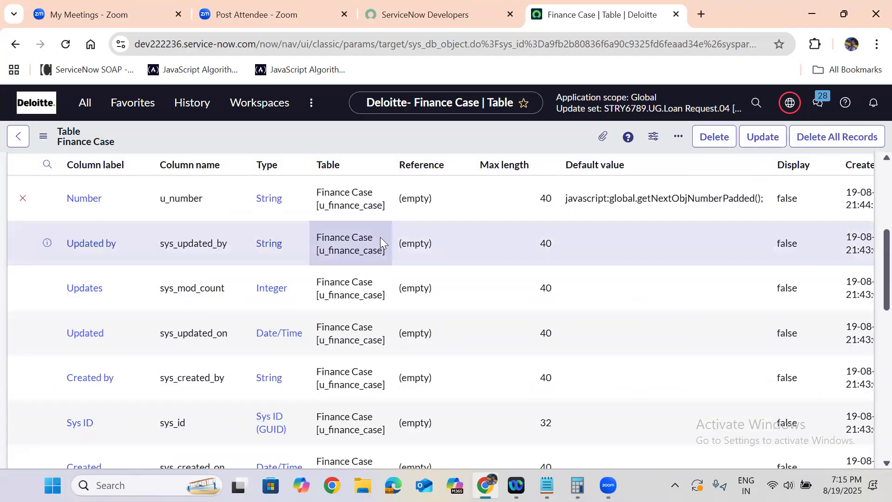
{"action": "scroll", "coordinate": [380, 237], "scroll_direction": "up", "scroll_amount": 3}
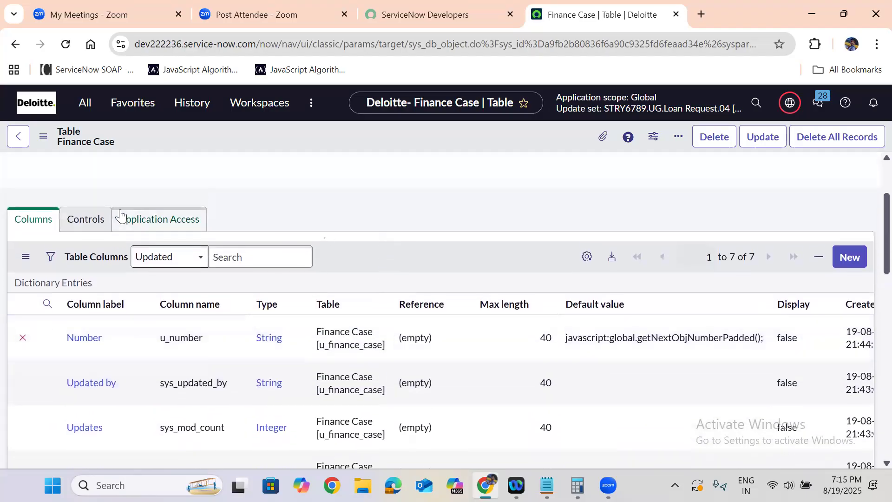
{"action": "left_click", "coordinate": [88, 220]}
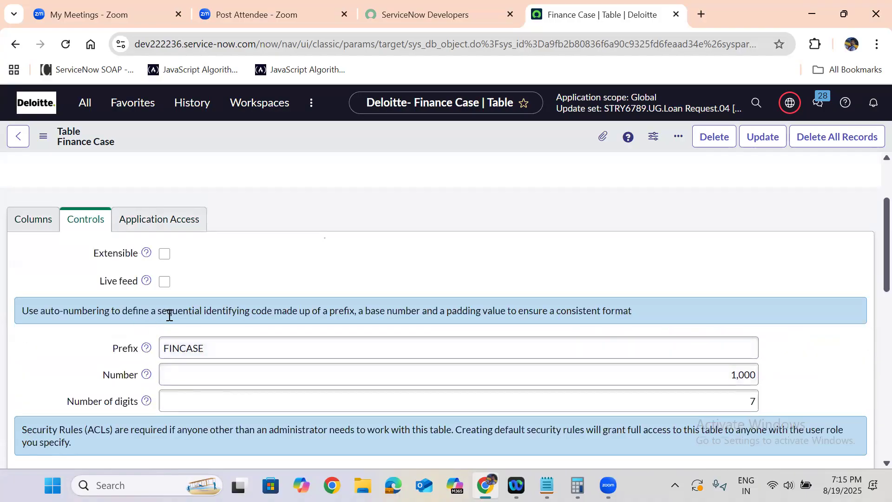
{"action": "left_click", "coordinate": [41, 220]}
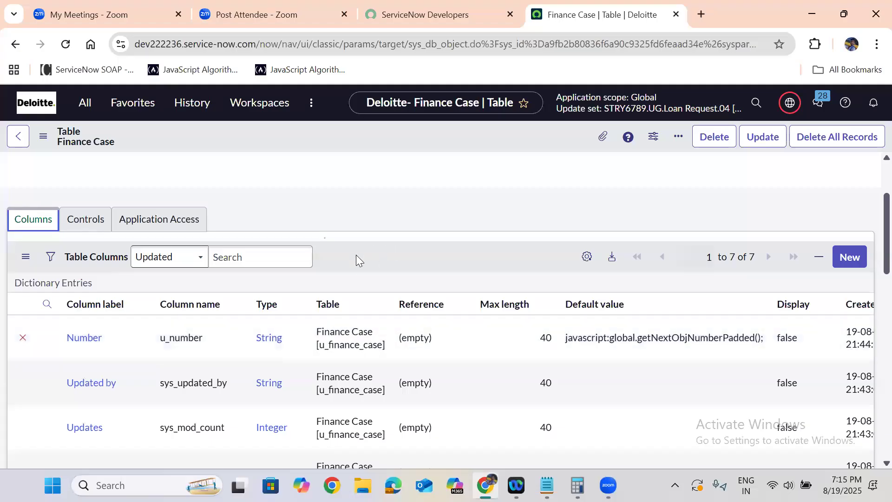
{"action": "scroll", "coordinate": [356, 255], "scroll_direction": "down", "scroll_amount": 1}
{"action": "scroll", "coordinate": [356, 260], "scroll_direction": "down", "scroll_amount": 6}
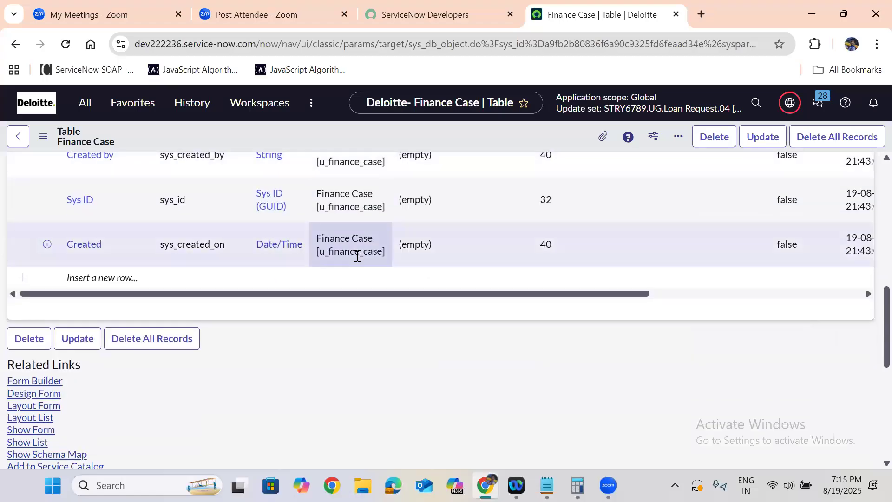
{"action": "scroll", "coordinate": [357, 260], "scroll_direction": "up", "scroll_amount": 1}
{"action": "scroll", "coordinate": [356, 255], "scroll_direction": "up", "scroll_amount": 4}
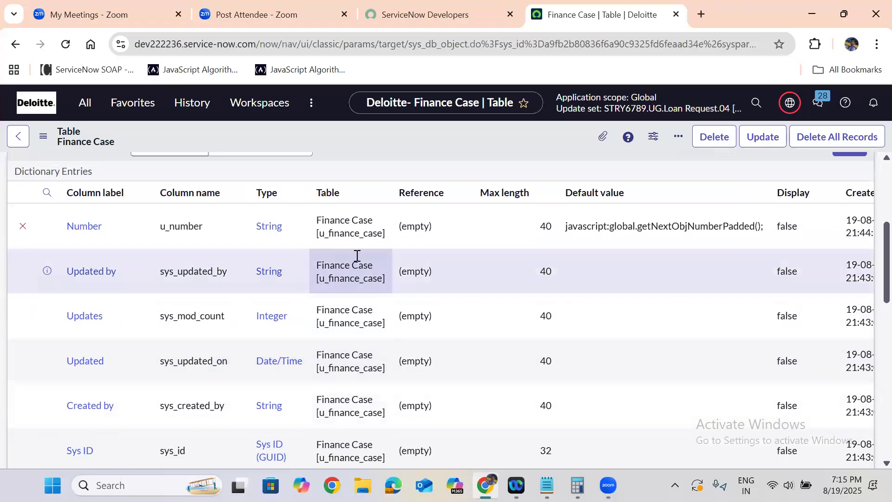
{"action": "scroll", "coordinate": [356, 254], "scroll_direction": "up", "scroll_amount": 2}
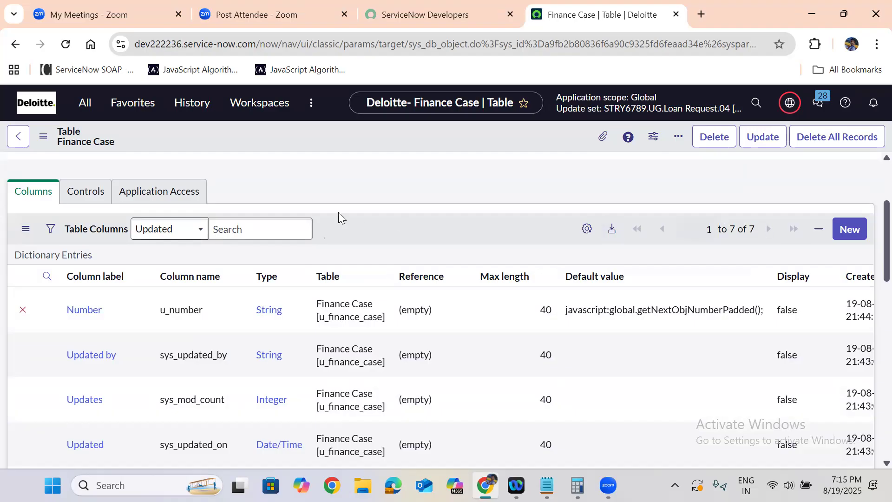
Step: Open the table's blank Finance Case form to view its fields, and return to the table record
{"action": "scroll", "coordinate": [326, 235], "scroll_direction": "down", "scroll_amount": 3}
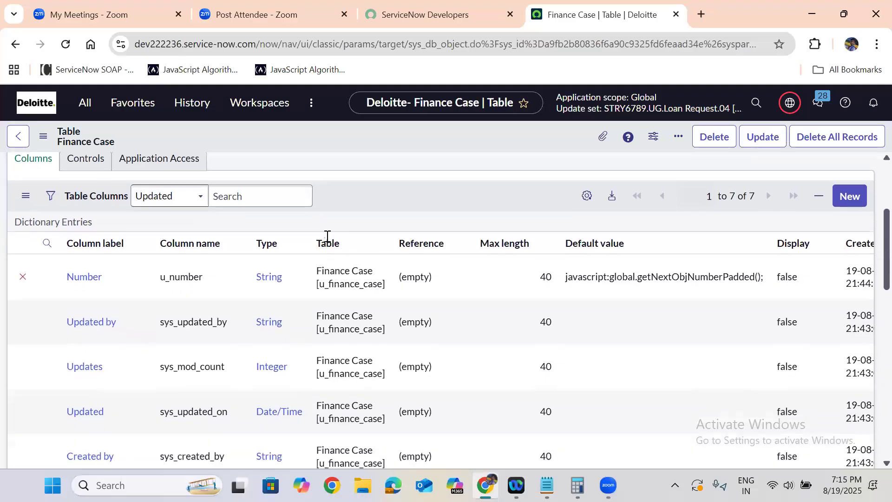
{"action": "scroll", "coordinate": [326, 236], "scroll_direction": "down", "scroll_amount": 8}
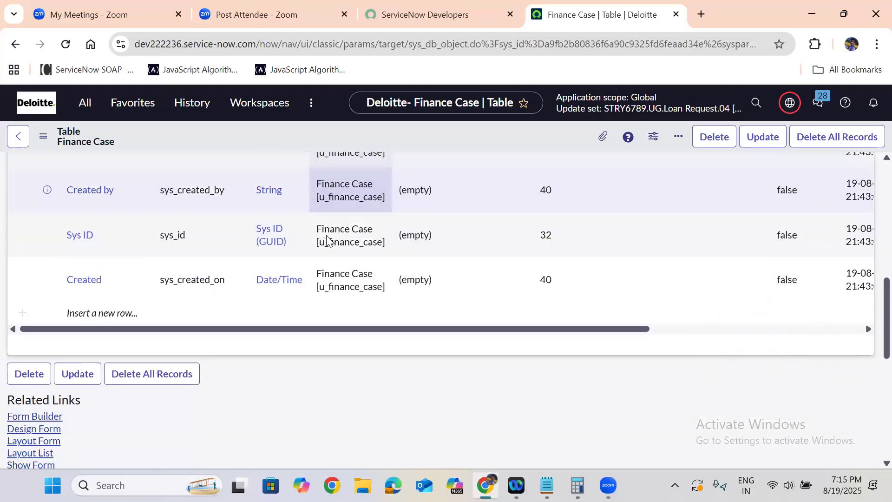
{"action": "left_click", "coordinate": [36, 180]}
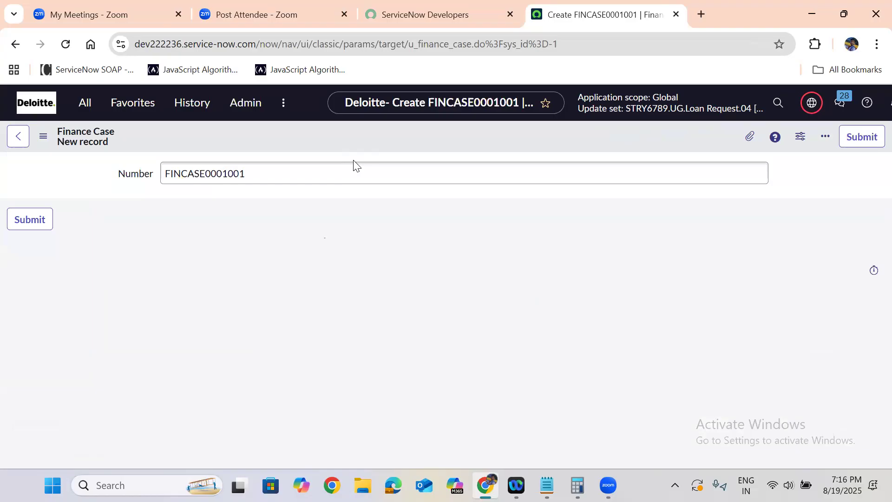
{"action": "left_click", "coordinate": [16, 45]}
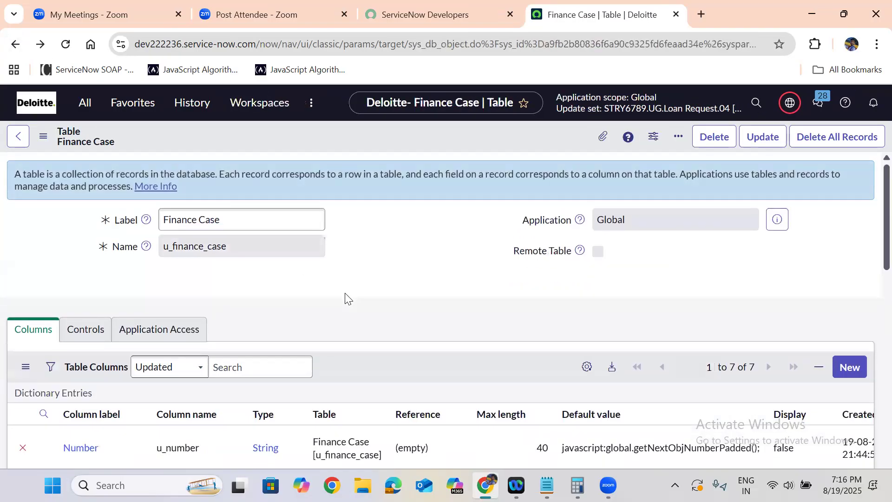
Step: Start a new column on the Finance Case table and set its type to String
{"action": "scroll", "coordinate": [344, 292], "scroll_direction": "down", "scroll_amount": 6}
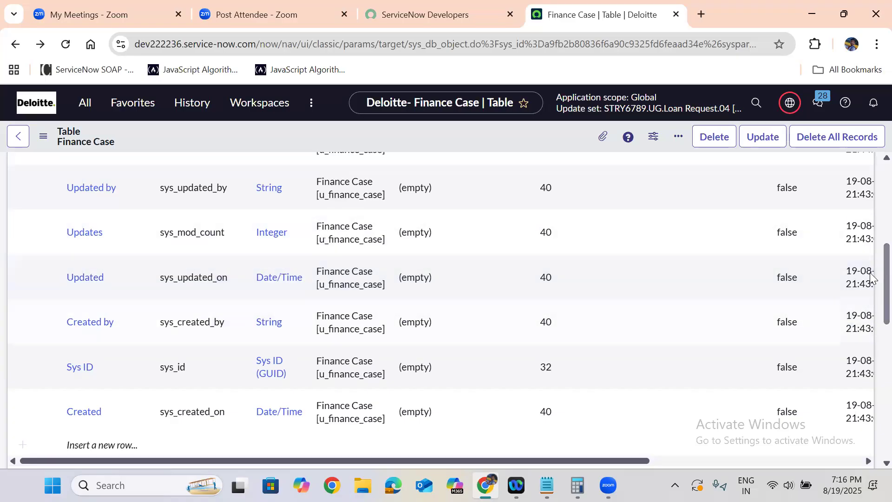
{"action": "scroll", "coordinate": [871, 267], "scroll_direction": "down", "scroll_amount": 1}
{"action": "scroll", "coordinate": [871, 233], "scroll_direction": "up", "scroll_amount": 2}
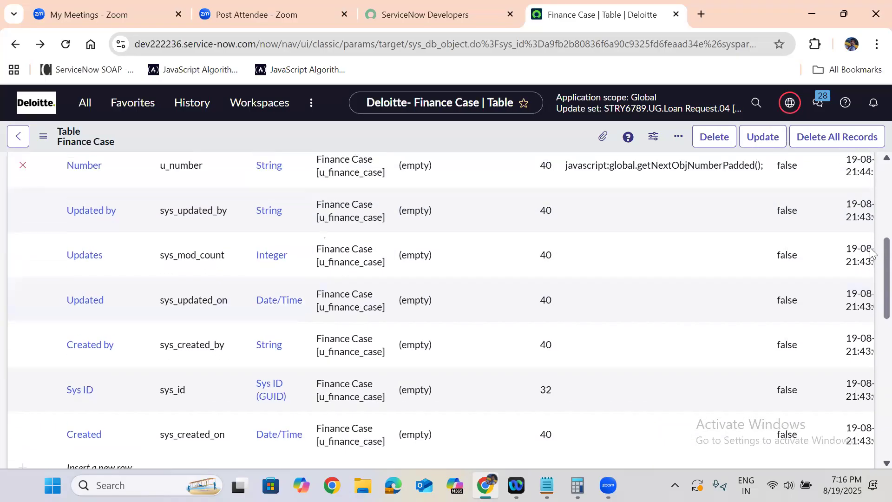
{"action": "scroll", "coordinate": [870, 225], "scroll_direction": "up", "scroll_amount": 2}
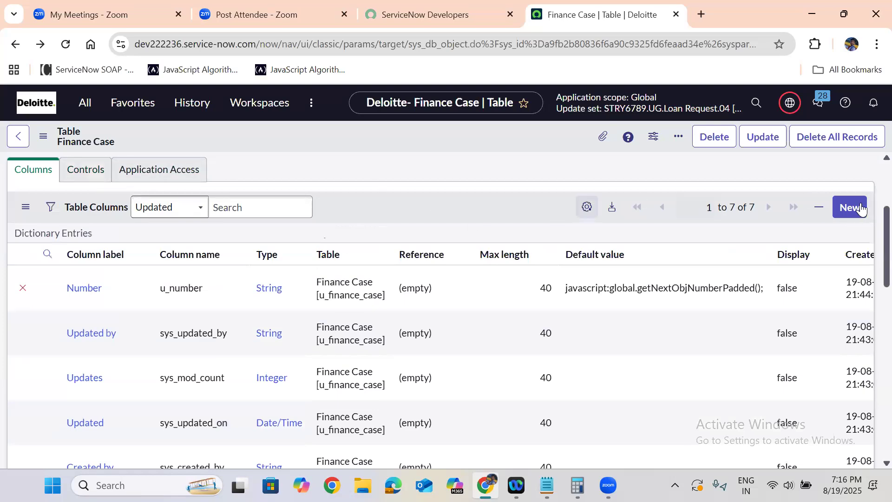
{"action": "left_click", "coordinate": [846, 211]}
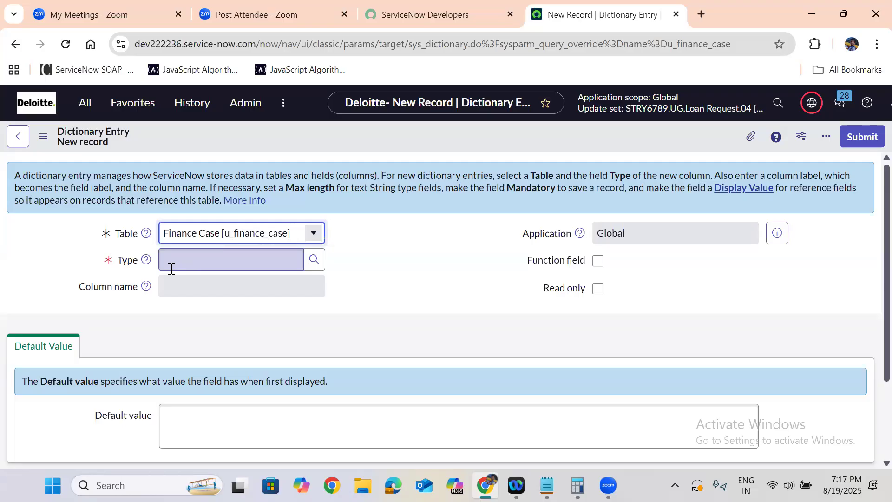
{"action": "left_click", "coordinate": [315, 260]}
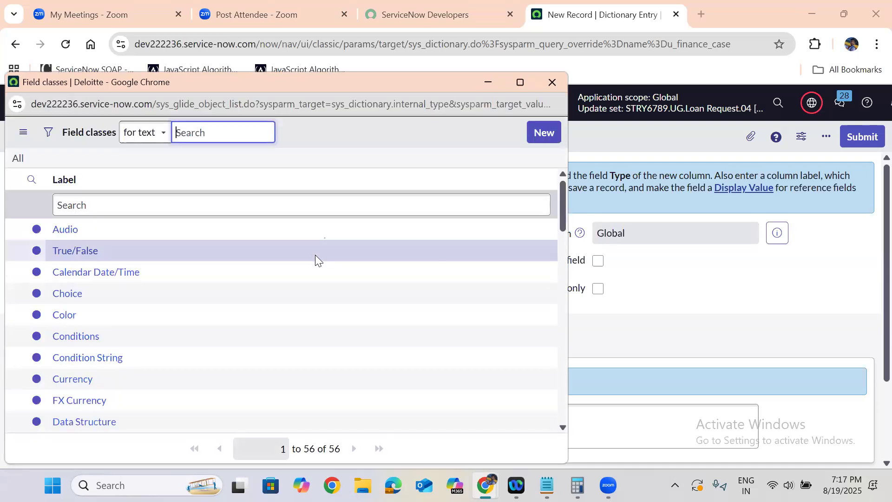
{"action": "left_click_drag", "start_coordinate": [562, 194], "coordinate": [557, 406]}
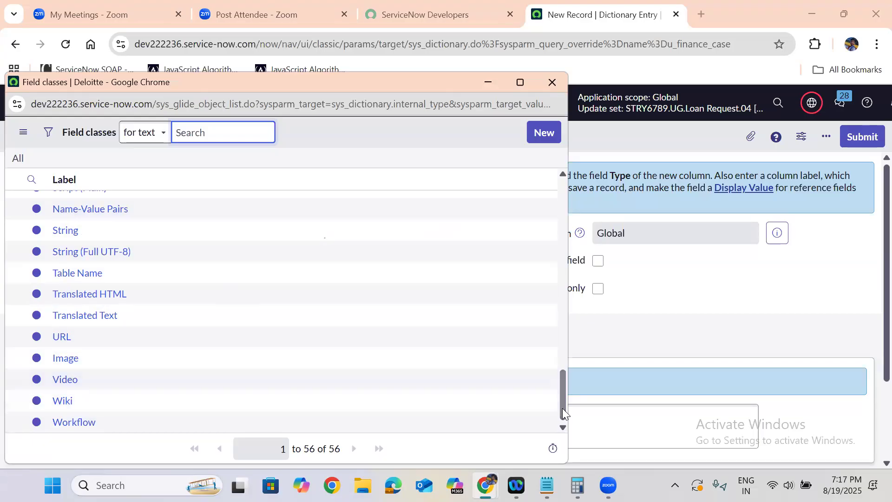
{"action": "left_click_drag", "start_coordinate": [562, 408], "coordinate": [534, 138]}
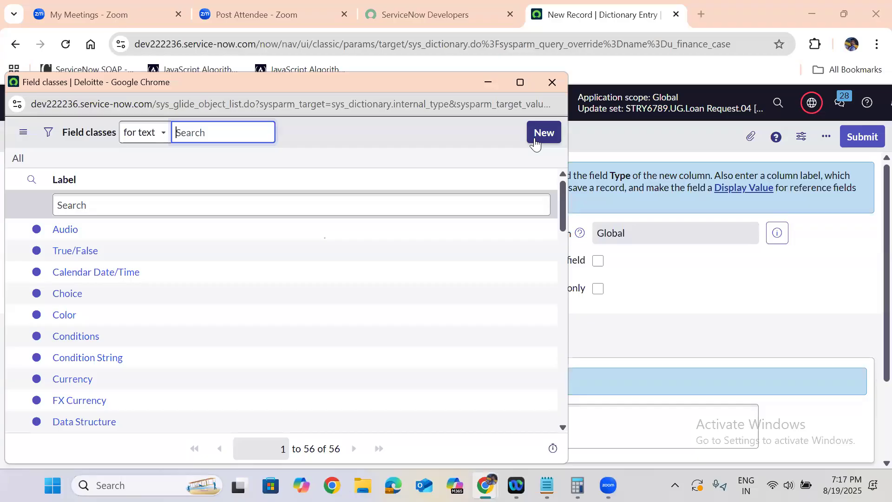
{"action": "left_click", "coordinate": [131, 204]}
{"action": "type", "text": "string"}
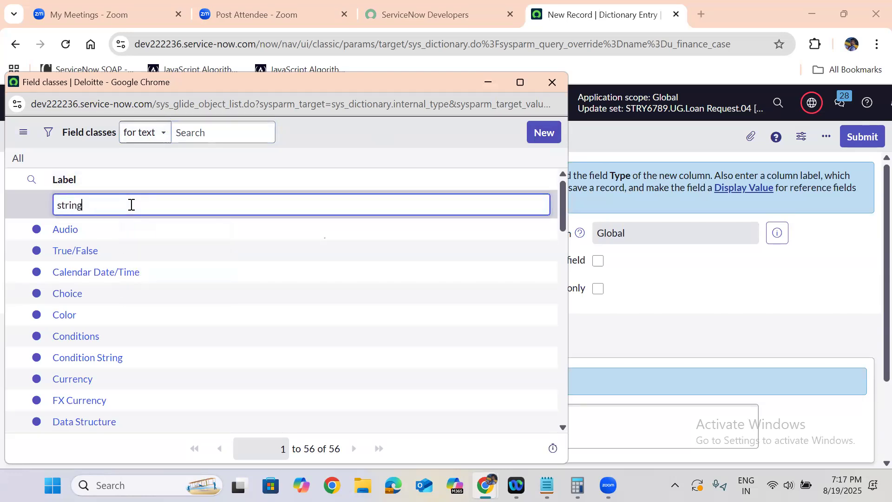
{"action": "key", "text": "Return"}
{"action": "left_click", "coordinate": [69, 229]}
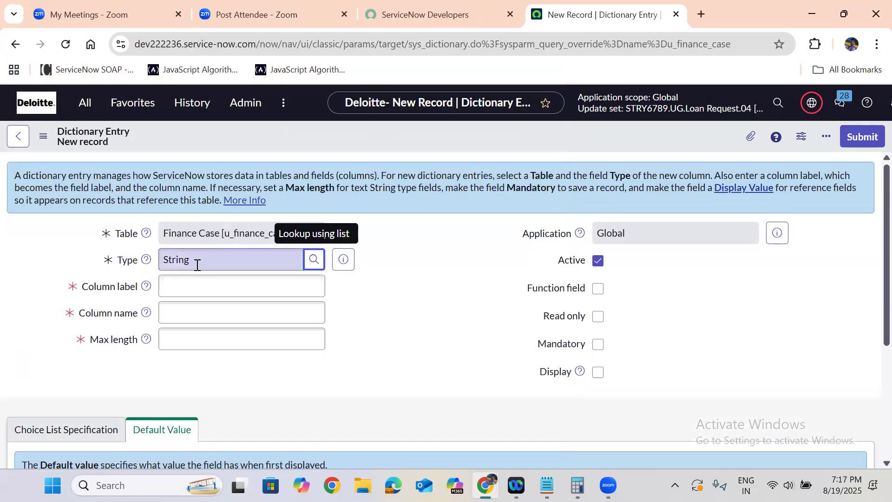
Step: Label the new column Short Description and let its column name fill in from the label
{"action": "left_click", "coordinate": [167, 288]}
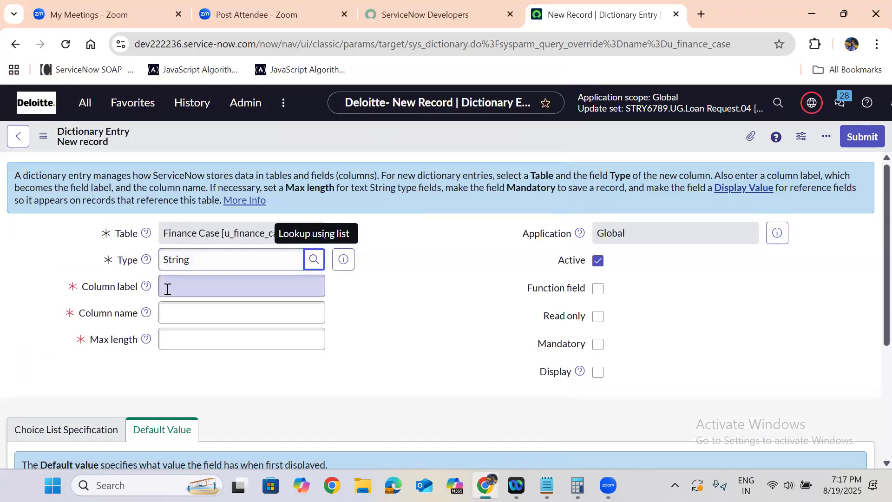
{"action": "type", "text": "Sho"}
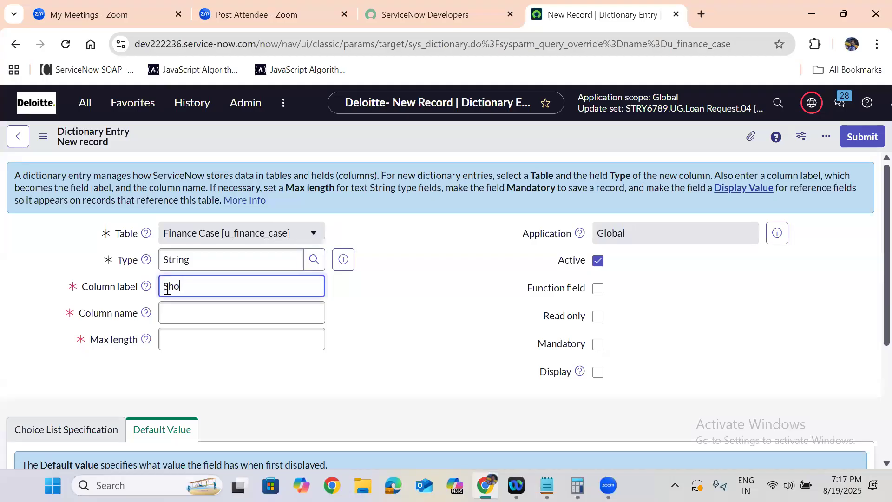
{"action": "type", "text": "rt Description"}
{"action": "left_click", "coordinate": [441, 298]}
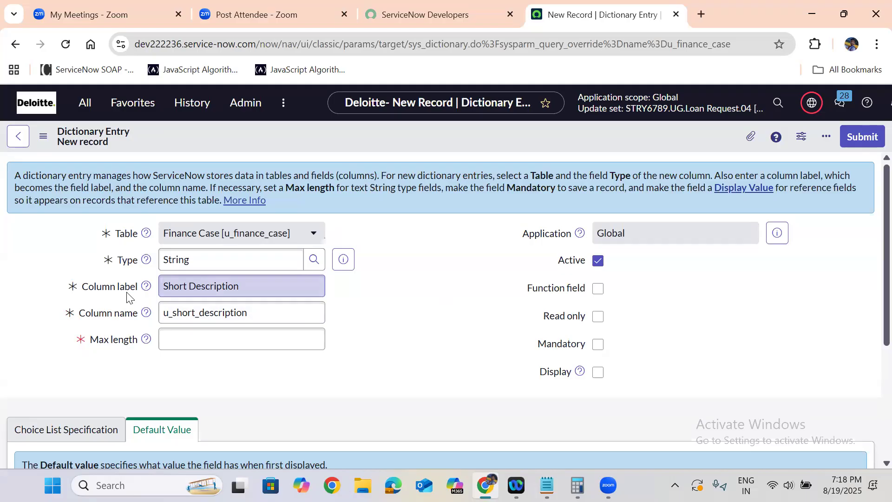
Step: Set the Short Description column's maximum length to 400 and submit the dictionary entry
{"action": "left_click", "coordinate": [193, 347]}
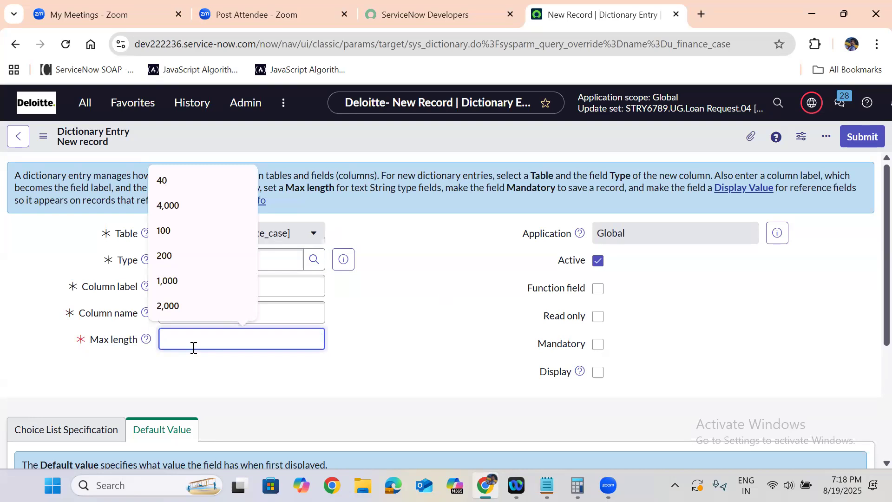
{"action": "type", "text": "2"}
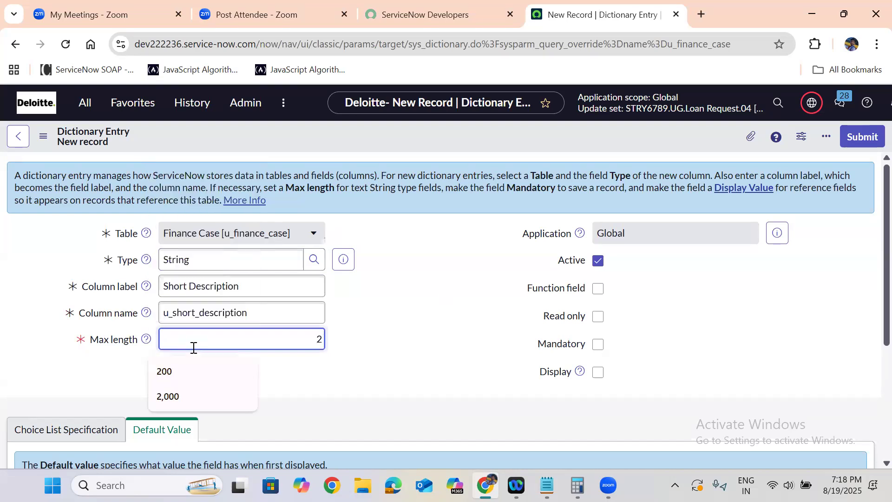
{"action": "key", "text": "BackSpace"}
{"action": "type", "text": "400"}
{"action": "left_click", "coordinate": [358, 349]}
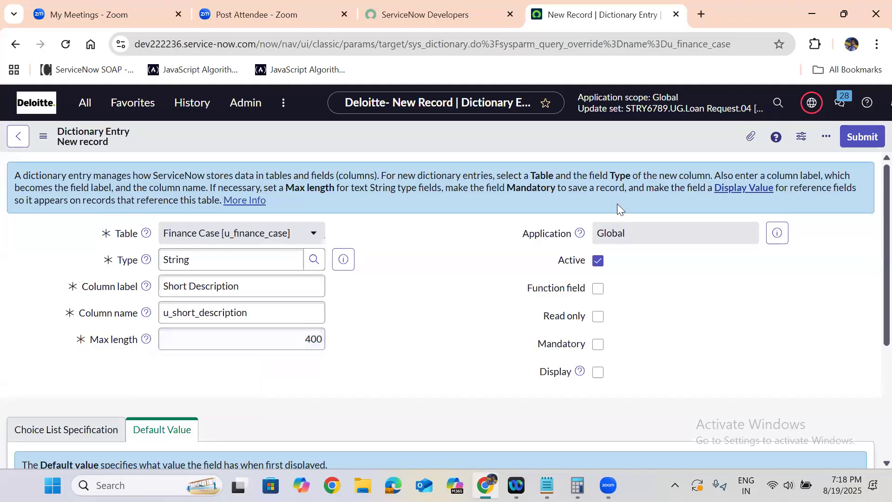
{"action": "left_click", "coordinate": [869, 133]}
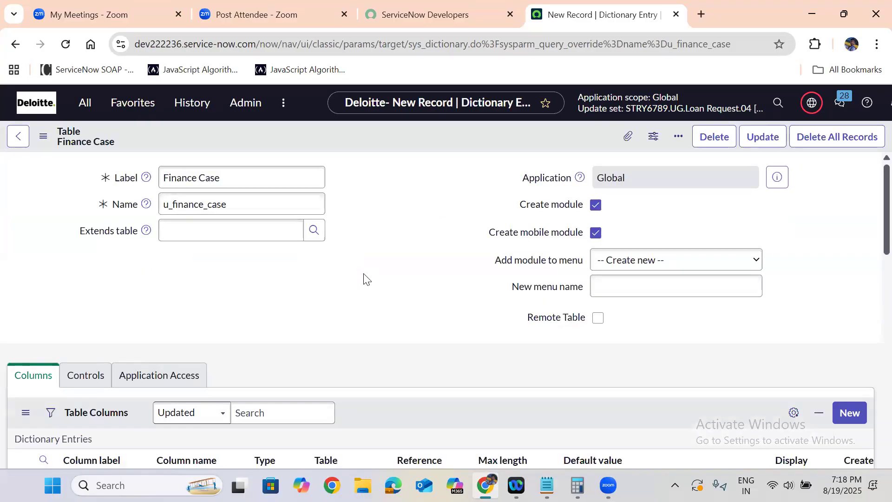
Step: Check the new Short Description field in the column list and on the blank Finance Case form, and return to the table record
{"action": "scroll", "coordinate": [363, 277], "scroll_direction": "down", "scroll_amount": 10}
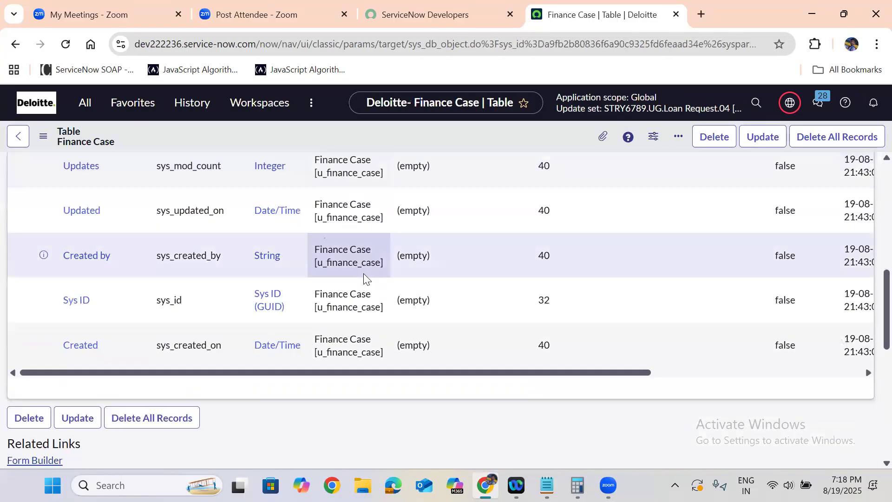
{"action": "scroll", "coordinate": [364, 275], "scroll_direction": "up", "scroll_amount": 4}
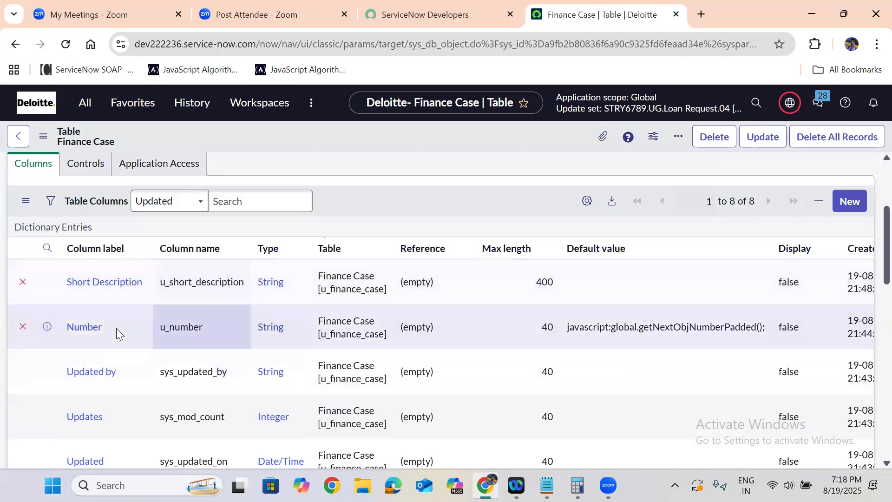
{"action": "scroll", "coordinate": [210, 327], "scroll_direction": "down", "scroll_amount": 8}
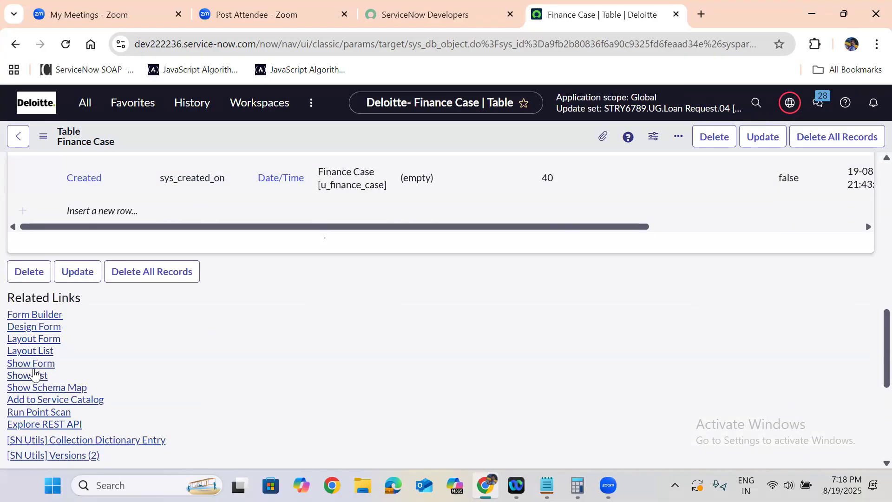
{"action": "left_click", "coordinate": [30, 366]}
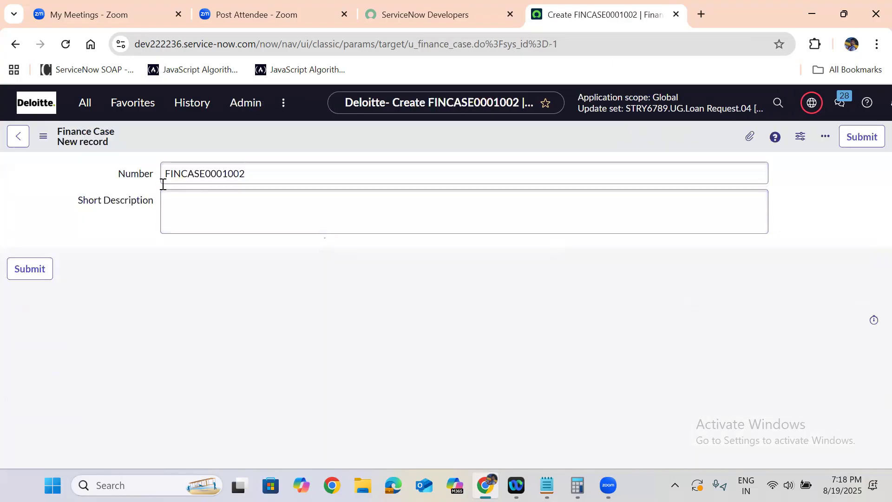
{"action": "left_click", "coordinate": [195, 214]}
{"action": "left_click", "coordinate": [203, 250]}
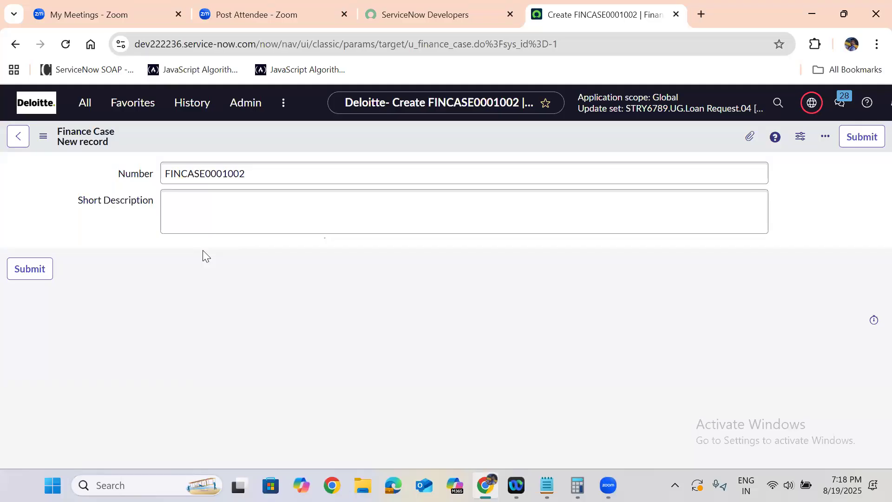
{"action": "left_click", "coordinate": [15, 44]}
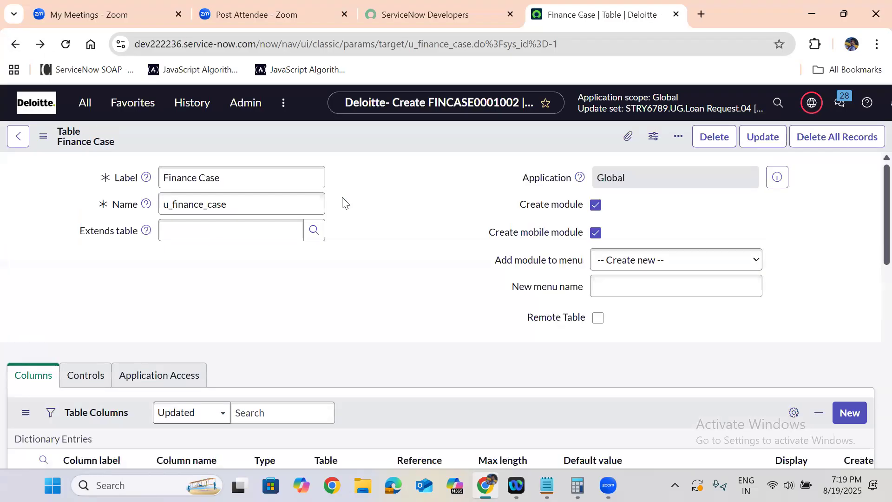
Step: Open the Finance Case table's default view in Form Builder
{"action": "scroll", "coordinate": [331, 297], "scroll_direction": "down", "scroll_amount": 7}
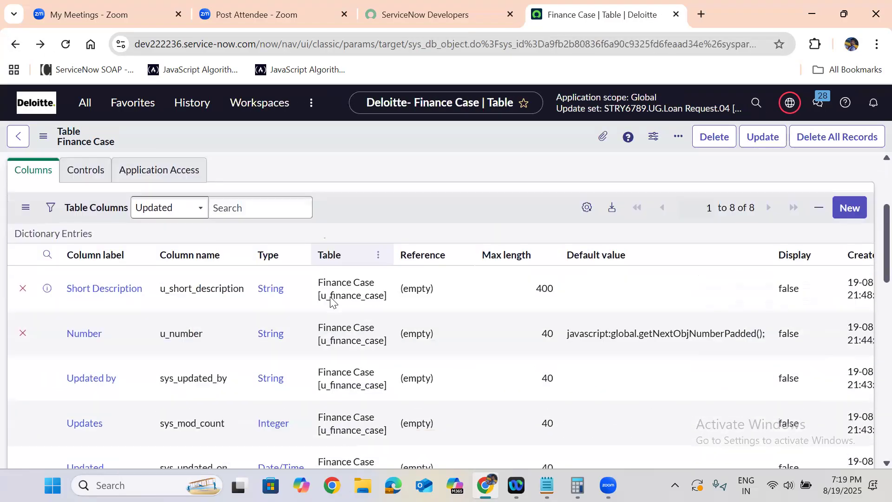
{"action": "scroll", "coordinate": [330, 298], "scroll_direction": "up", "scroll_amount": 4}
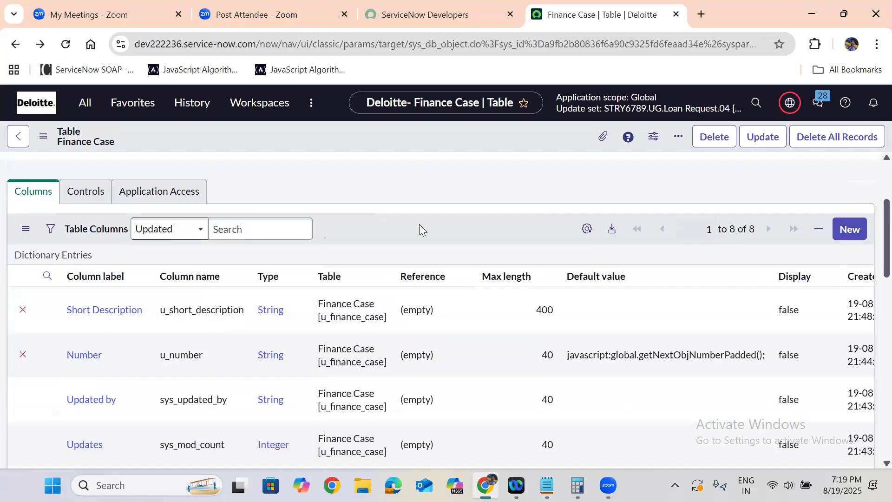
{"action": "scroll", "coordinate": [419, 224], "scroll_direction": "down", "scroll_amount": 10}
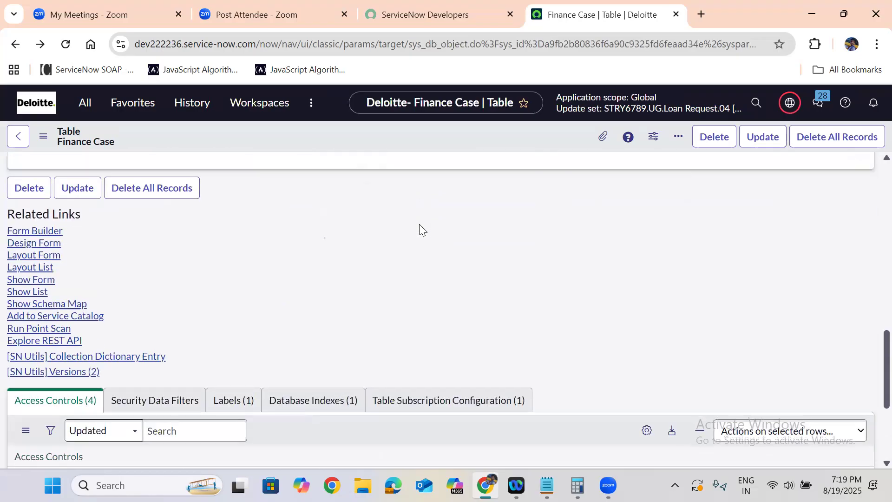
{"action": "left_click", "coordinate": [35, 230]}
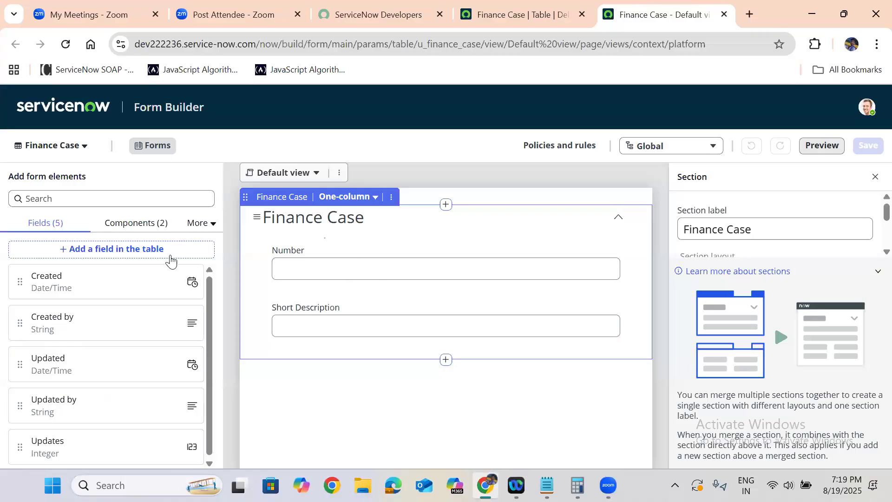
Step: Add the Created, Created by, Updated, Updated by and Updates fields together to the Finance Case section, directly below Number
{"action": "left_click", "coordinate": [193, 281]}
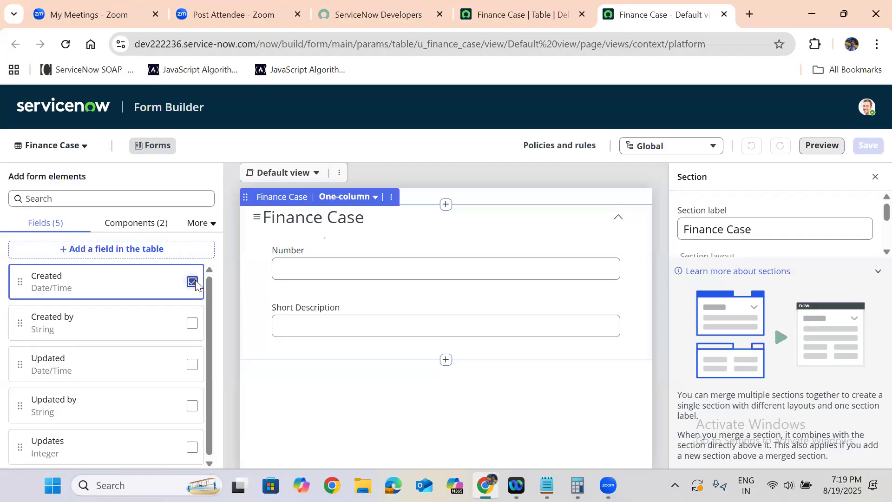
{"action": "left_click", "coordinate": [192, 322]}
{"action": "left_click", "coordinate": [192, 364]}
{"action": "left_click", "coordinate": [192, 405]}
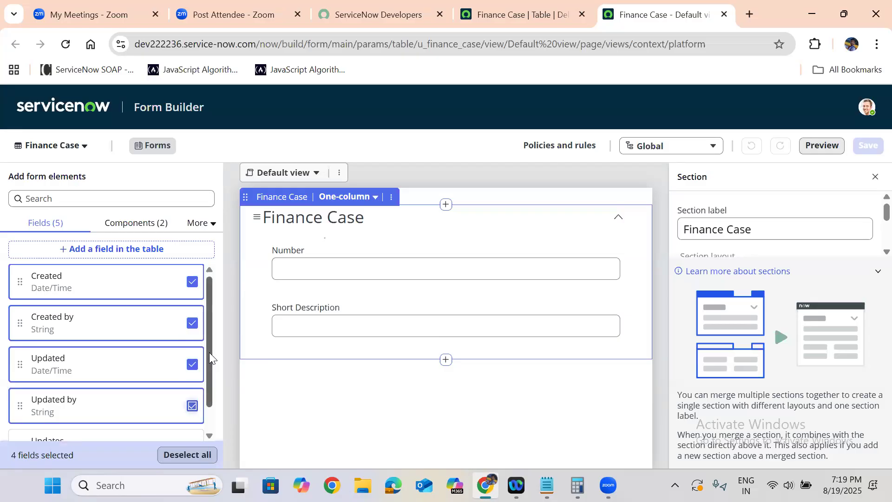
{"action": "scroll", "coordinate": [209, 352], "scroll_direction": "down", "scroll_amount": 1}
{"action": "left_click", "coordinate": [191, 418]}
{"action": "left_click_drag", "start_coordinate": [138, 366], "coordinate": [308, 316]}
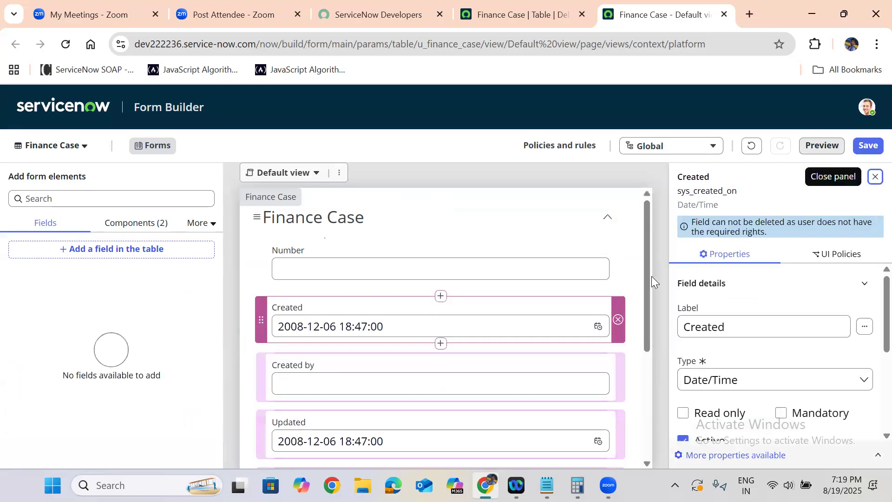
Step: Move the Short Description field directly below Number, above Created, and save the form
{"action": "left_click_drag", "start_coordinate": [648, 219], "coordinate": [648, 281]}
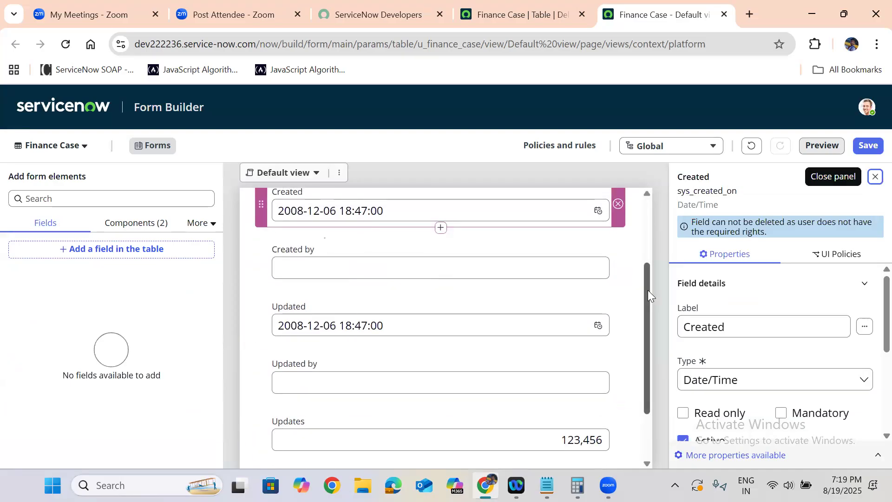
{"action": "scroll", "coordinate": [653, 342], "scroll_direction": "down", "scroll_amount": 2}
{"action": "scroll", "coordinate": [653, 336], "scroll_direction": "up", "scroll_amount": 2}
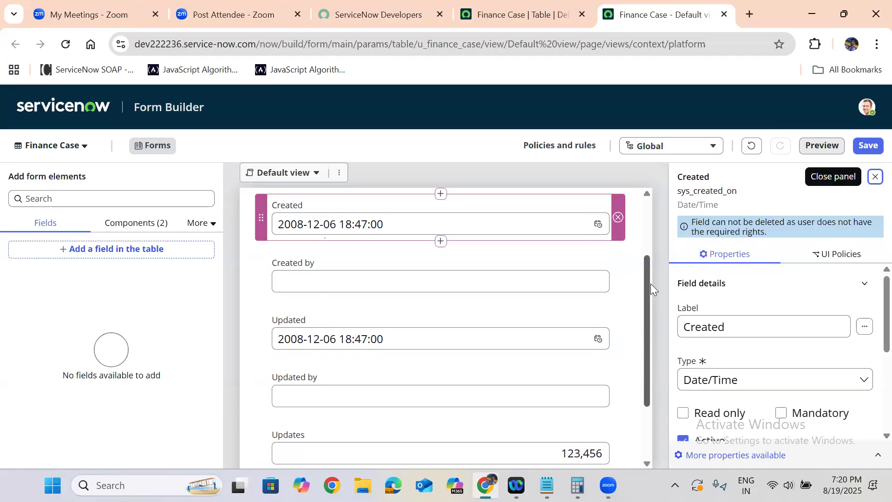
{"action": "scroll", "coordinate": [646, 315], "scroll_direction": "down", "scroll_amount": 2}
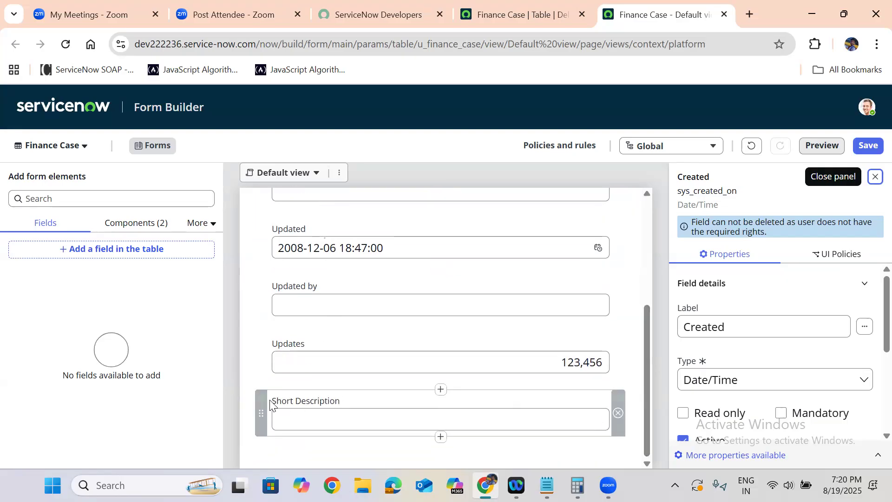
{"action": "left_click_drag", "start_coordinate": [261, 400], "coordinate": [310, 299]}
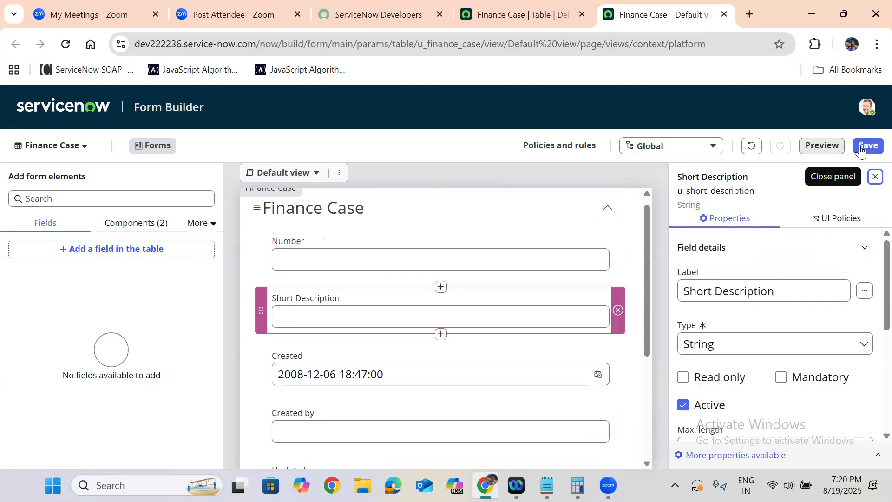
{"action": "left_click", "coordinate": [860, 146]}
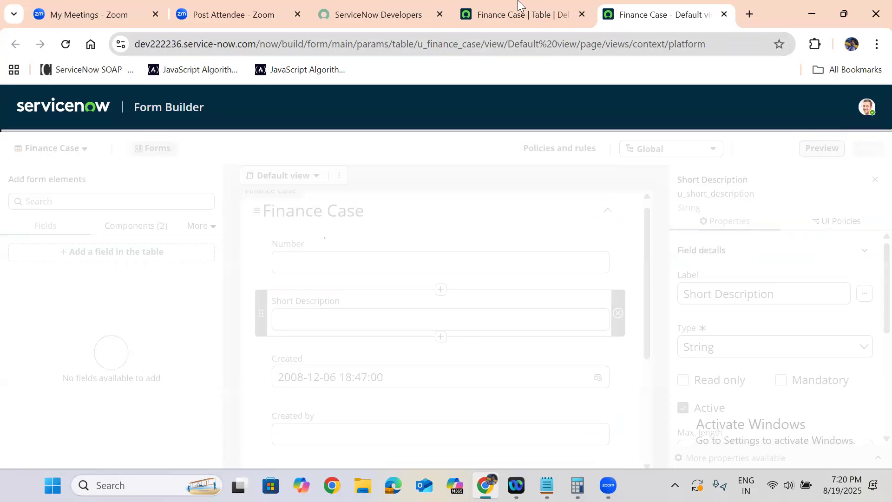
Step: Show the blank Finance Case form from the table record to check the field order, and return to the table record
{"action": "left_click", "coordinate": [518, 7]}
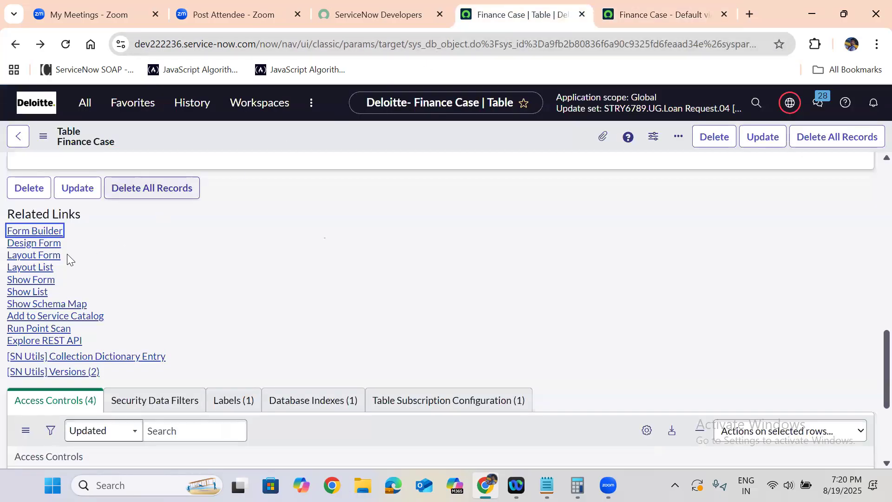
{"action": "left_click", "coordinate": [28, 279]}
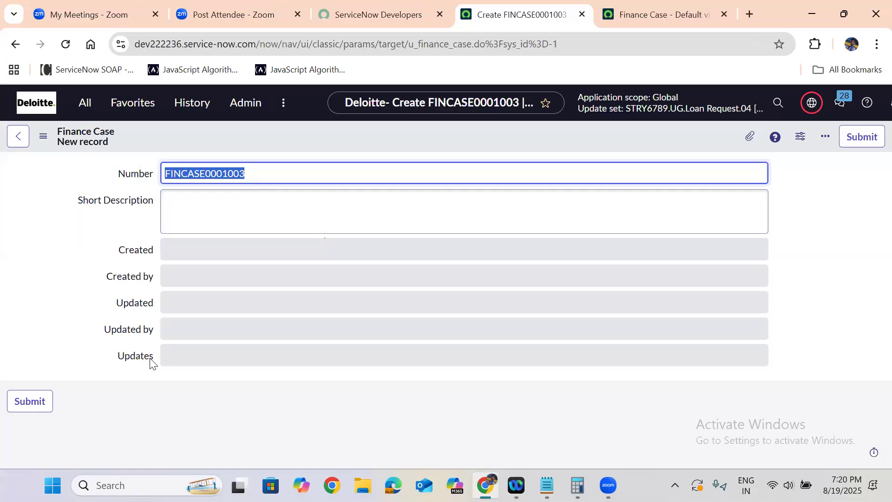
{"action": "left_click", "coordinate": [15, 45]}
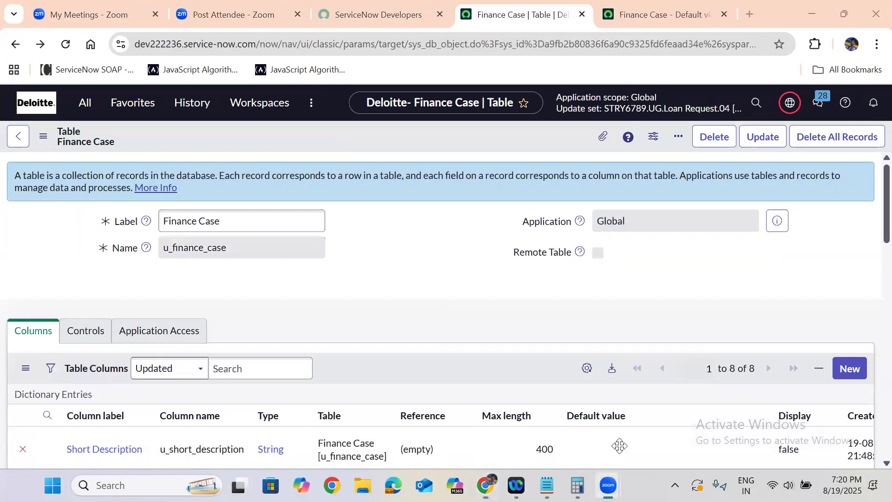
Step: In Form Builder, start a new table field directly below Number and set its column label to Description
{"action": "left_click", "coordinate": [682, 23]}
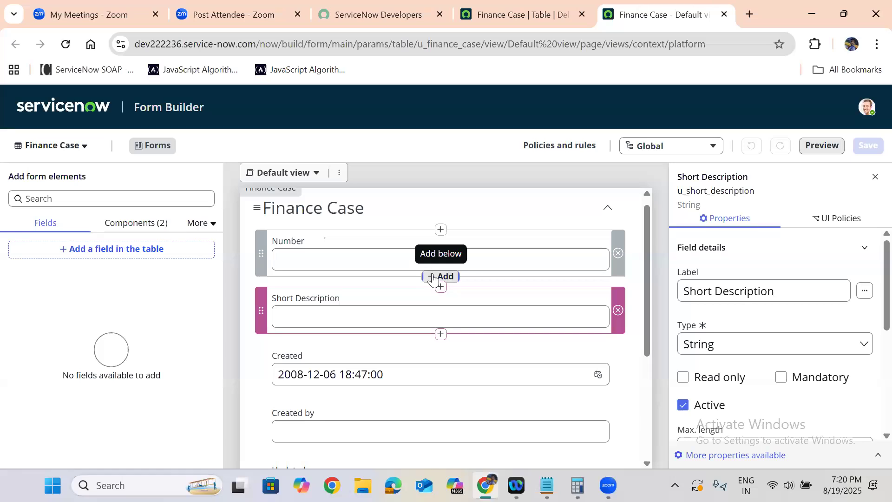
{"action": "left_click", "coordinate": [432, 277]}
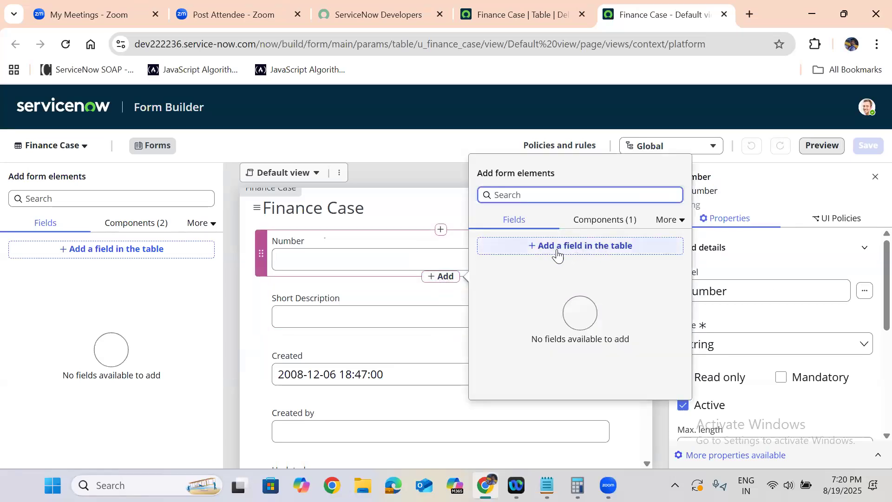
{"action": "left_click", "coordinate": [582, 246]}
{"action": "left_click", "coordinate": [309, 243]}
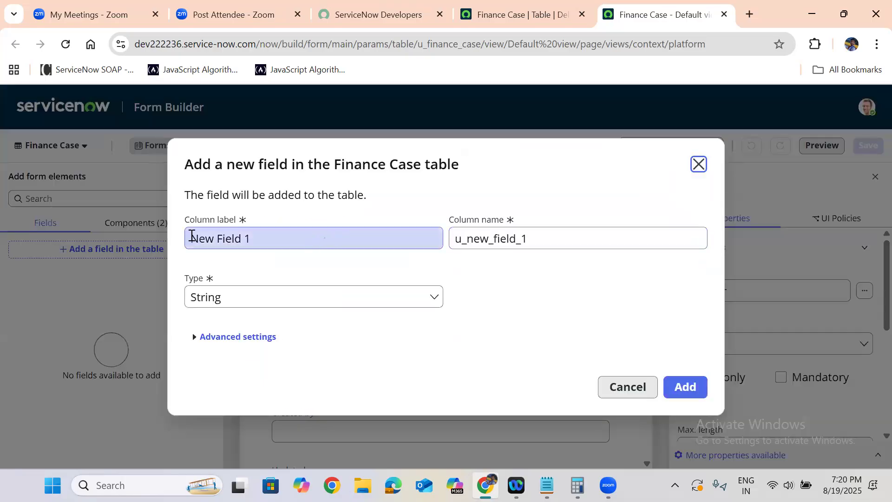
{"action": "left_click", "coordinate": [530, 240]}
{"action": "left_click", "coordinate": [299, 238]}
{"action": "triple_click", "coordinate": [268, 239]}
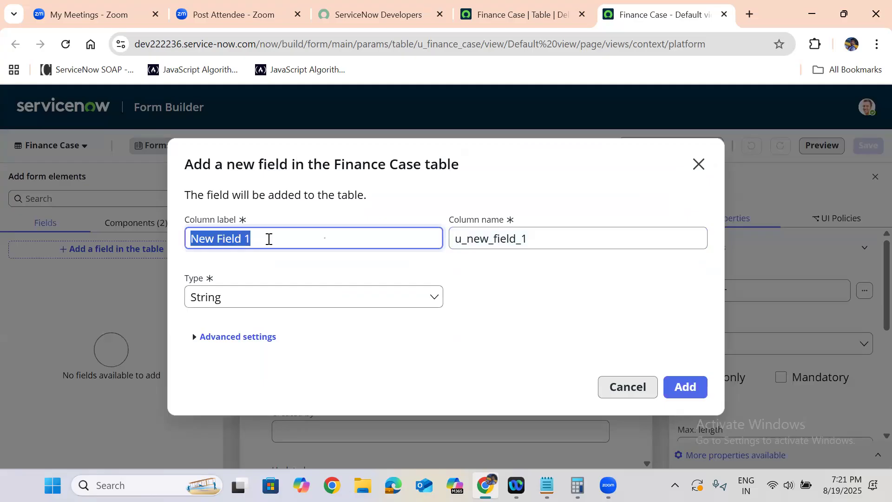
{"action": "key", "text": "BackSpace"}
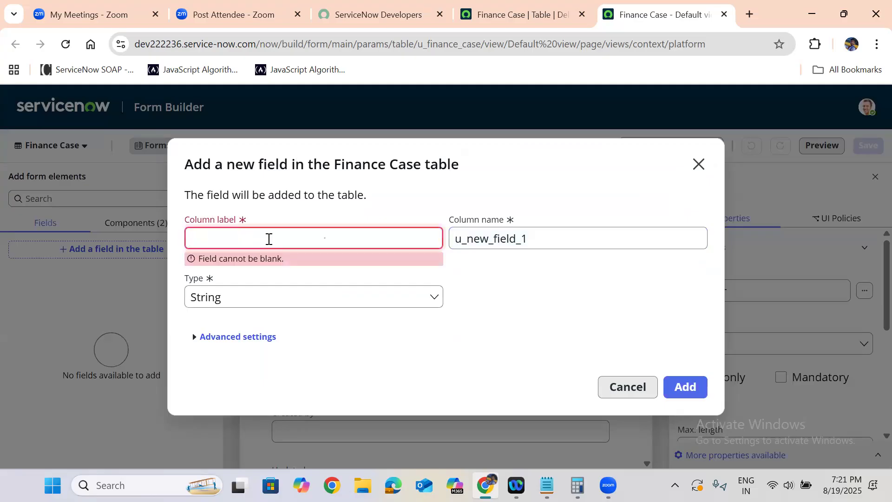
{"action": "type", "text": "Descr"}
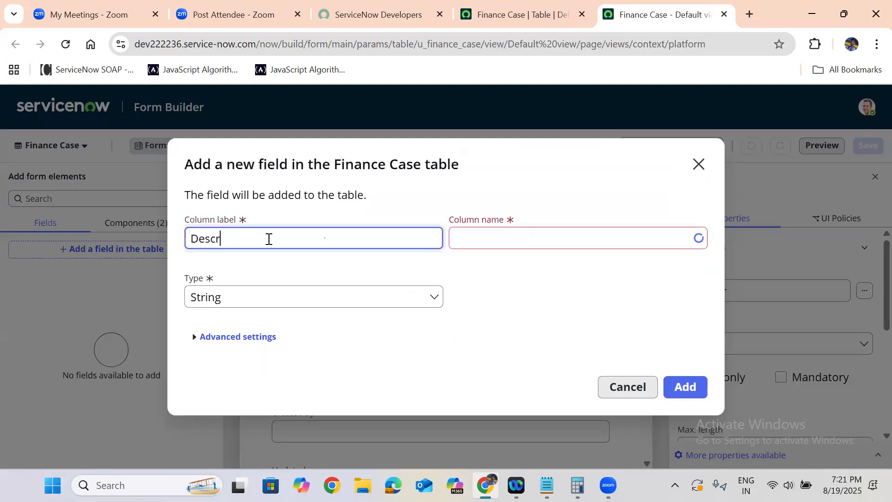
{"action": "type", "text": "iption"}
Step: Add the Description field with type String to the Finance Case form and save the form
{"action": "left_click", "coordinate": [428, 279]}
{"action": "left_click", "coordinate": [251, 291]}
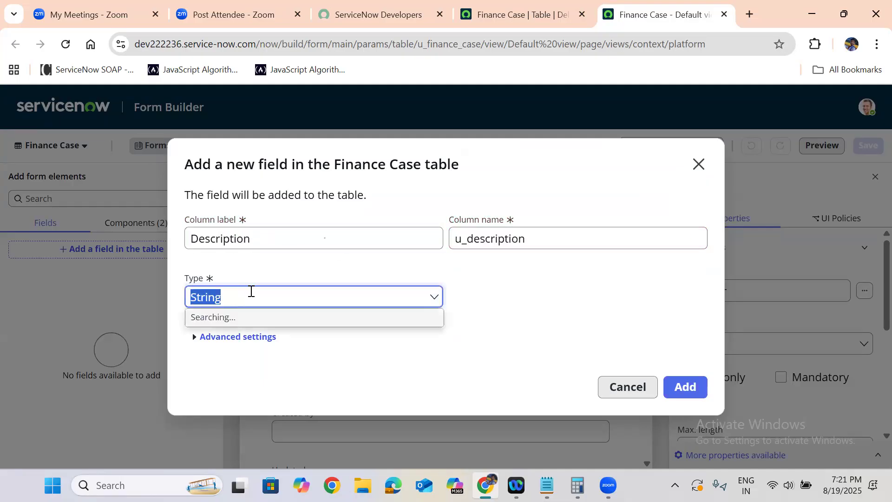
{"action": "left_click", "coordinate": [427, 335]}
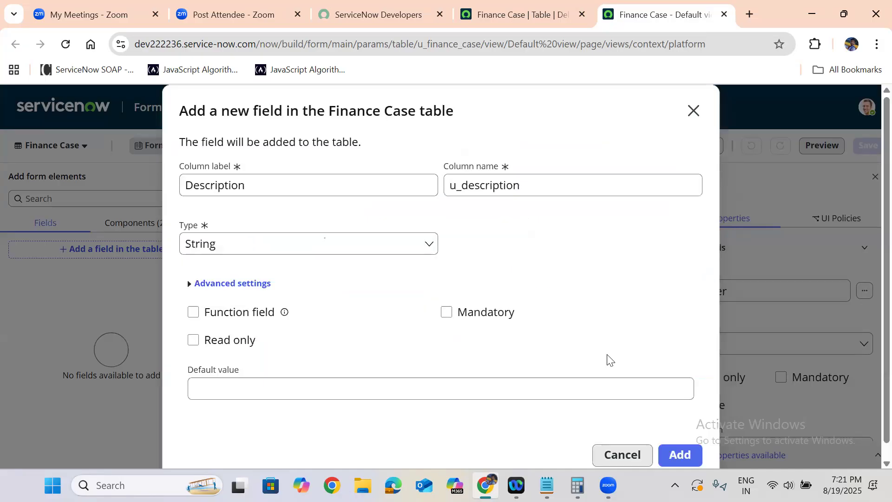
{"action": "left_click", "coordinate": [669, 452]}
{"action": "left_click", "coordinate": [671, 375]}
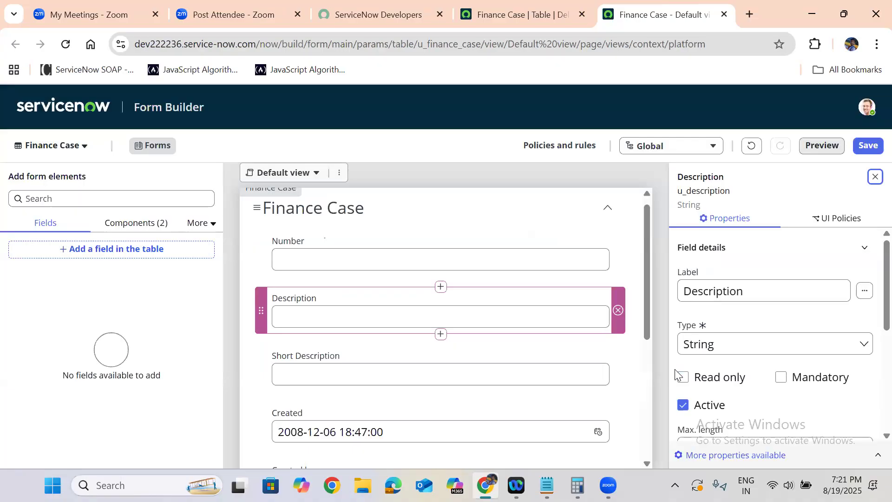
{"action": "left_click_drag", "start_coordinate": [645, 248], "coordinate": [644, 230]}
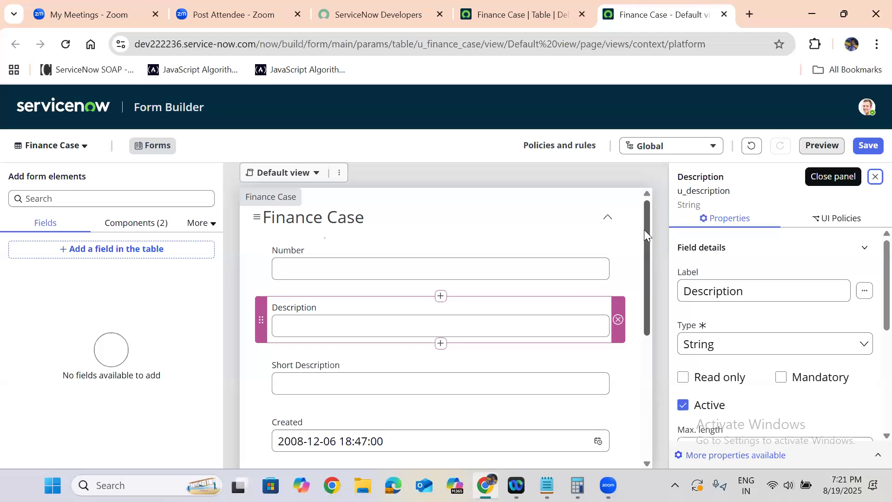
{"action": "left_click", "coordinate": [867, 146]}
Step: Reload the Finance Case table record and check the Description entry in its column list
{"action": "left_click", "coordinate": [532, 14]}
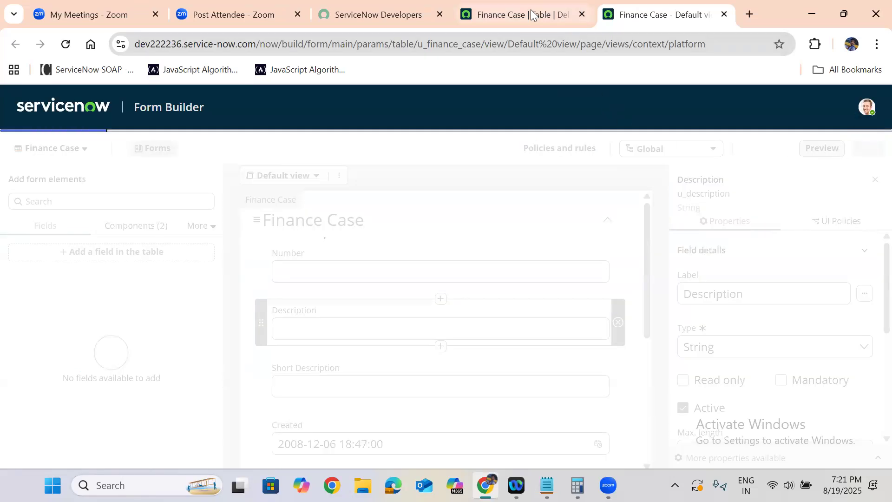
{"action": "left_click", "coordinate": [66, 44]}
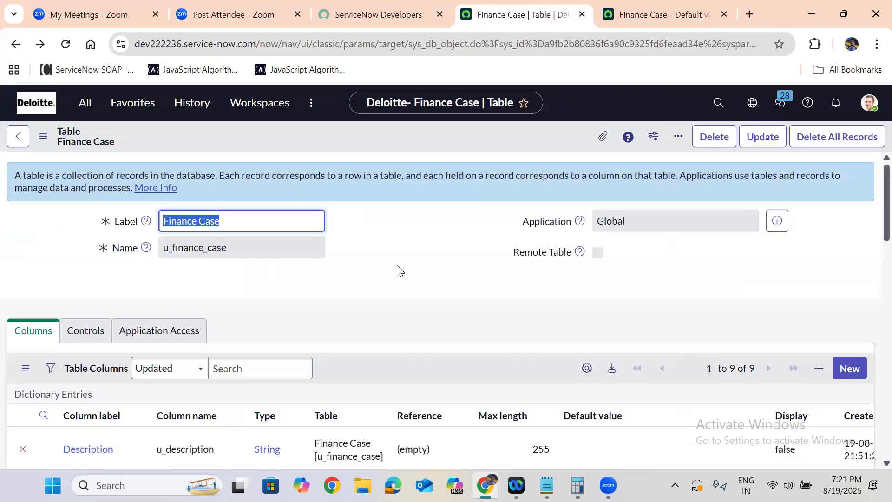
{"action": "scroll", "coordinate": [396, 267], "scroll_direction": "down", "scroll_amount": 1}
{"action": "scroll", "coordinate": [399, 270], "scroll_direction": "down", "scroll_amount": 2}
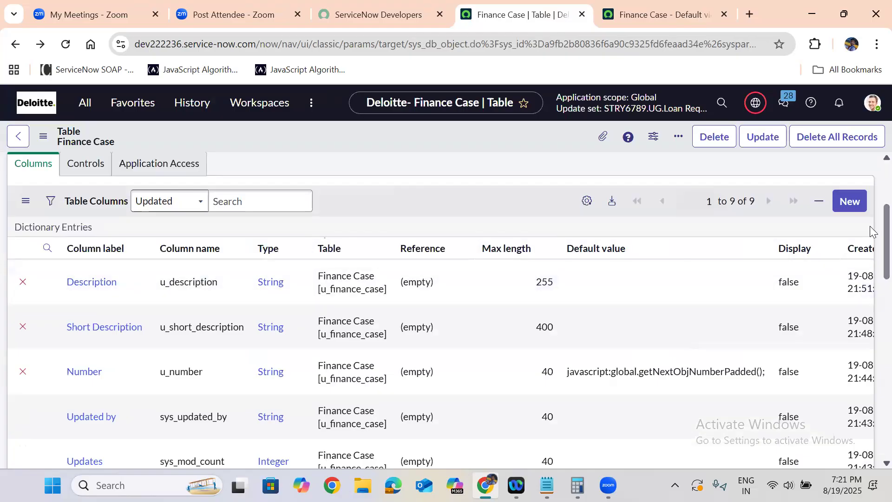
Step: Open the Finance Case table in Form Design and add a new String field between Short Description and Created
{"action": "scroll", "coordinate": [870, 231], "scroll_direction": "down", "scroll_amount": 15}
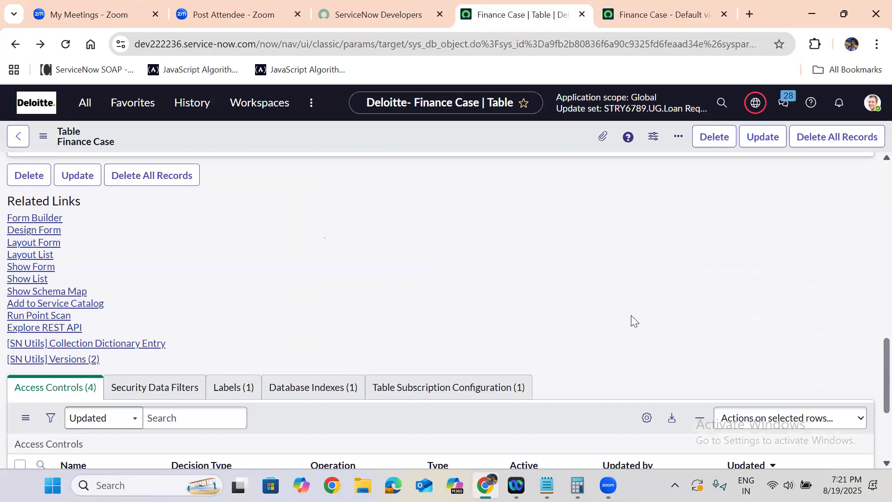
{"action": "left_click", "coordinate": [25, 231]}
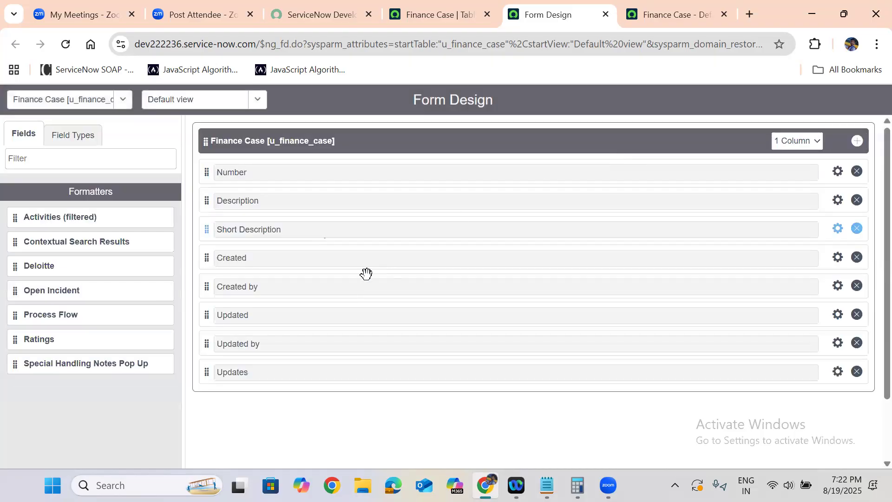
{"action": "left_click", "coordinate": [68, 136]}
{"action": "left_click", "coordinate": [65, 161]}
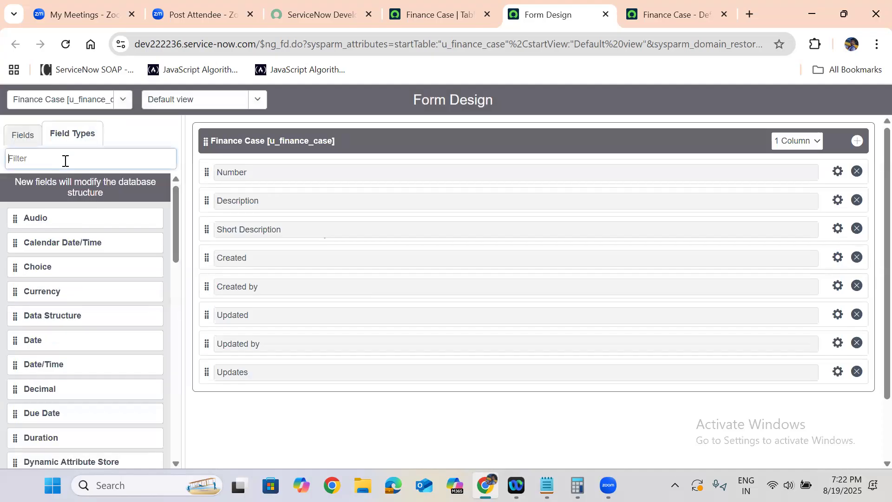
{"action": "type", "text": "str"}
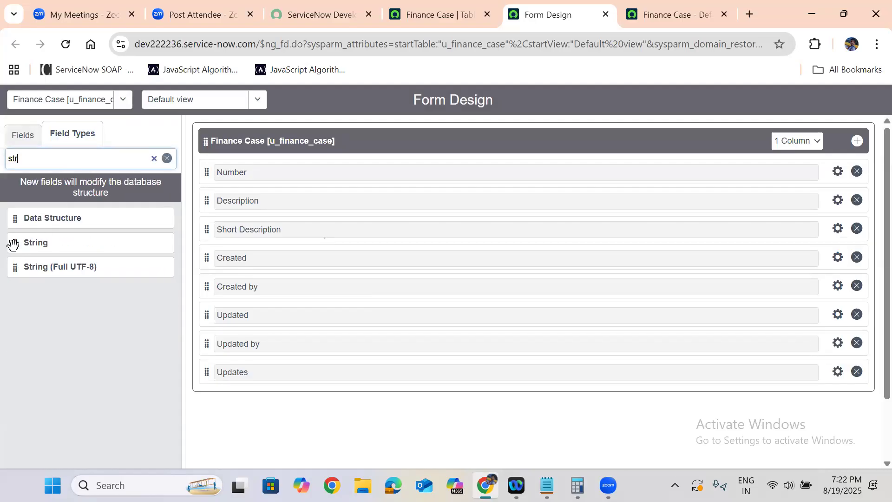
{"action": "left_click_drag", "start_coordinate": [13, 244], "coordinate": [215, 258]}
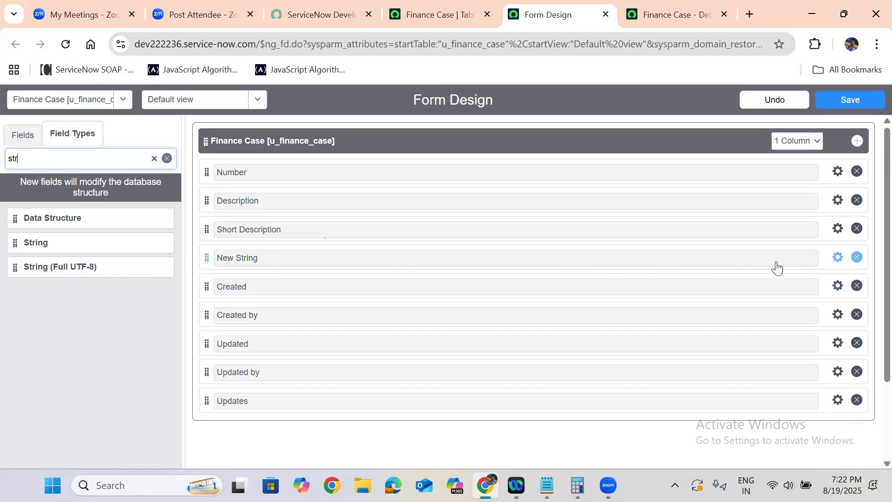
Step: Set the new string field's label to Resolution Notes and its name to u_resolution_notes, and save the form design
{"action": "left_click", "coordinate": [837, 256]}
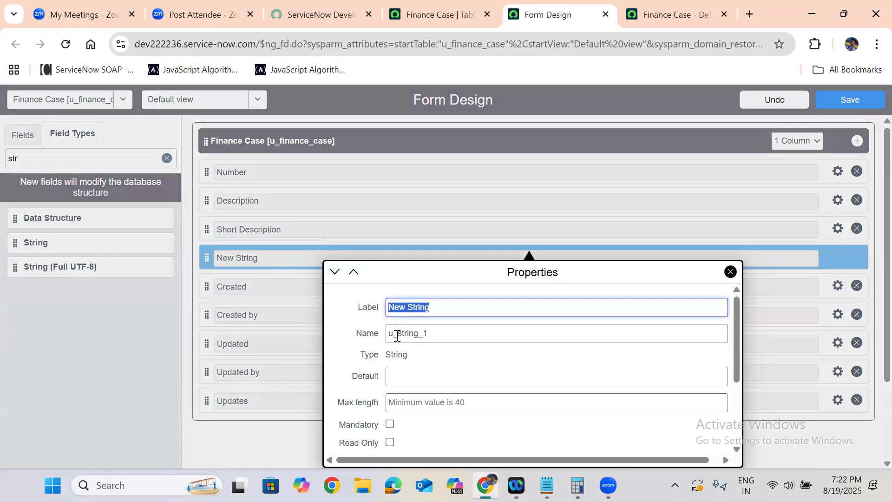
{"action": "key", "text": "BackSpace"}
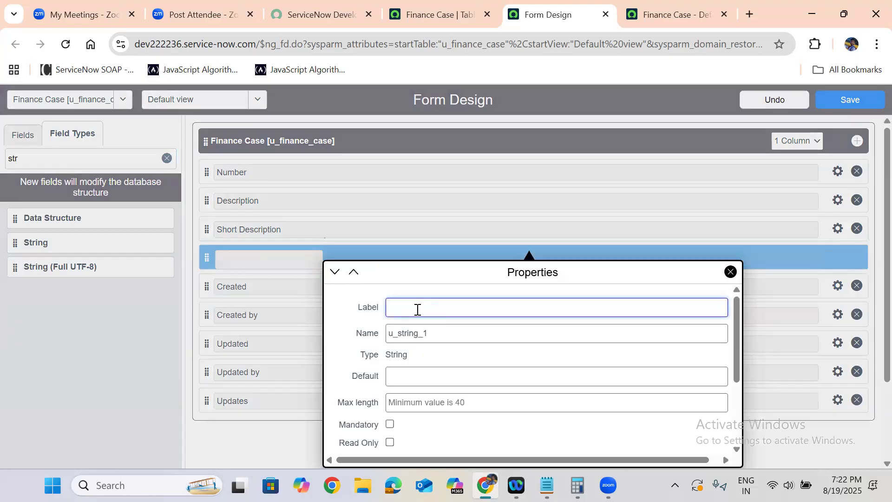
{"action": "type", "text": "Resolution Notes"}
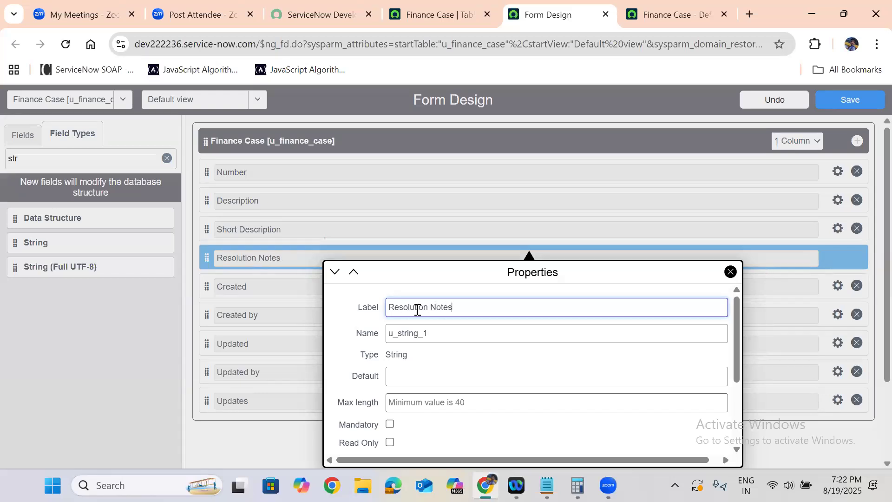
{"action": "left_click", "coordinate": [492, 365]}
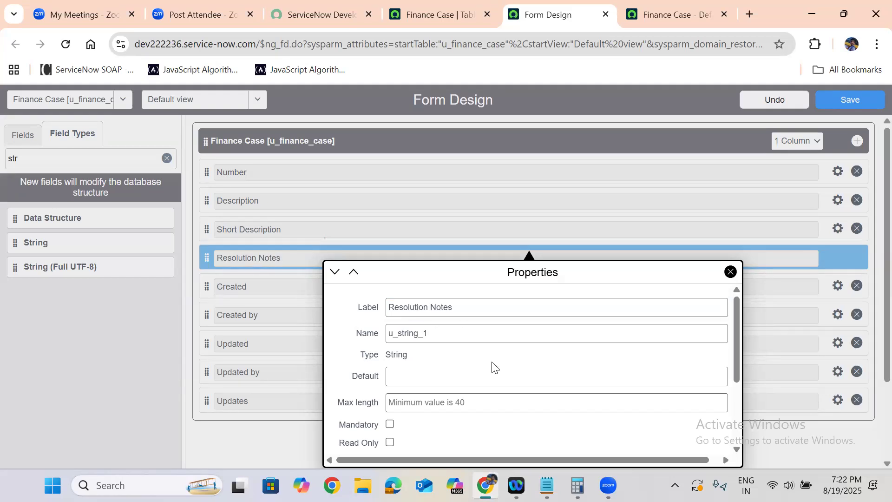
{"action": "double_click", "coordinate": [408, 333]}
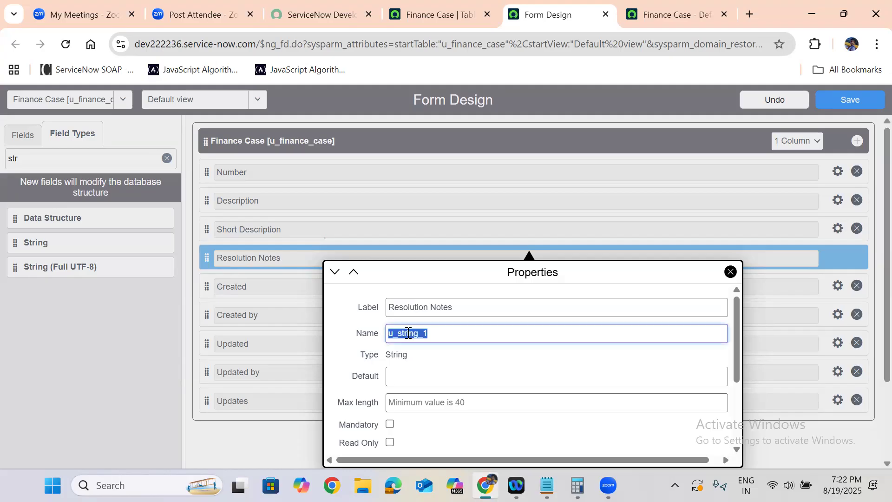
{"action": "type", "text": "u"}
{"action": "type", "text": "_resolution_notes"}
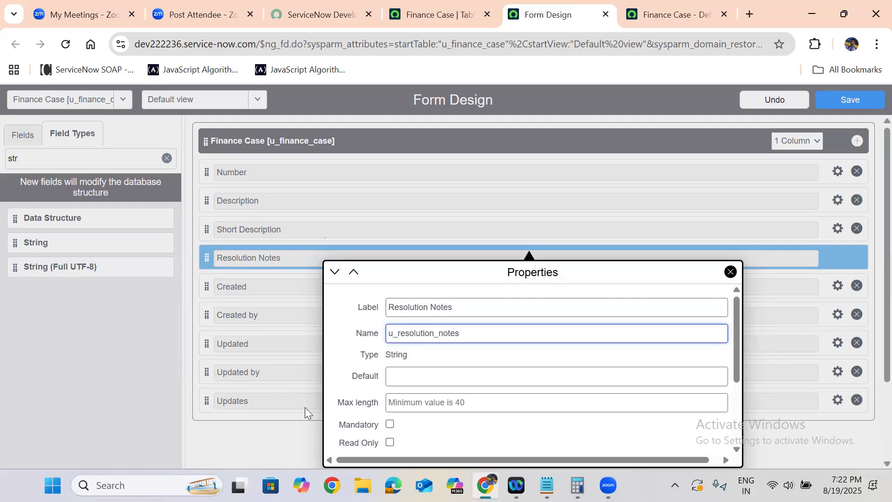
{"action": "left_click", "coordinate": [281, 410]}
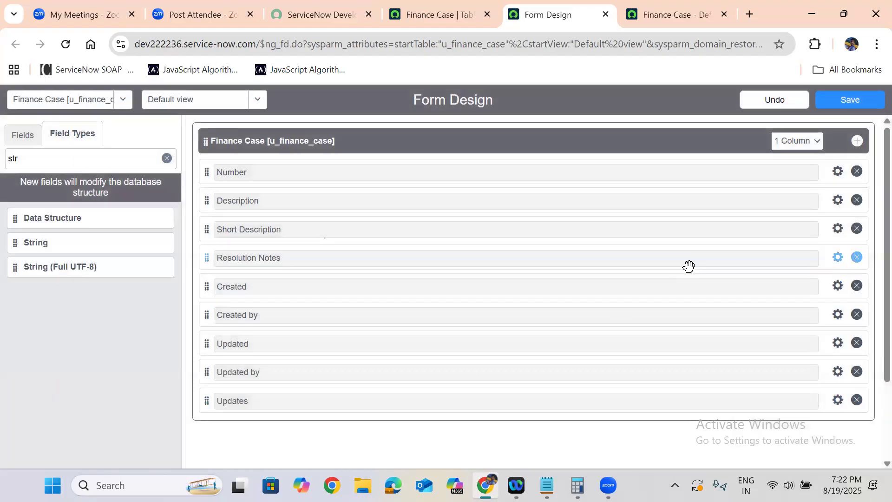
{"action": "left_click", "coordinate": [845, 99]}
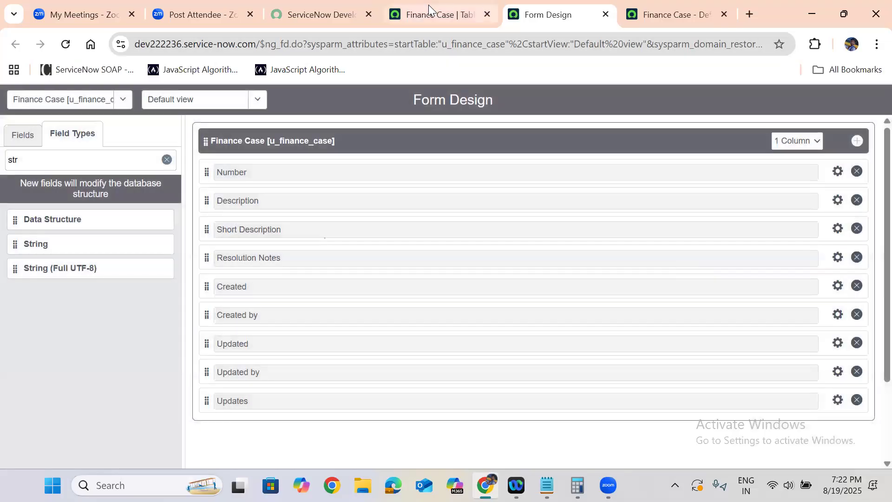
Step: Check the Resolution Notes field on the blank Finance Case form and in the form design, and return to the table record
{"action": "left_click", "coordinate": [428, 5]}
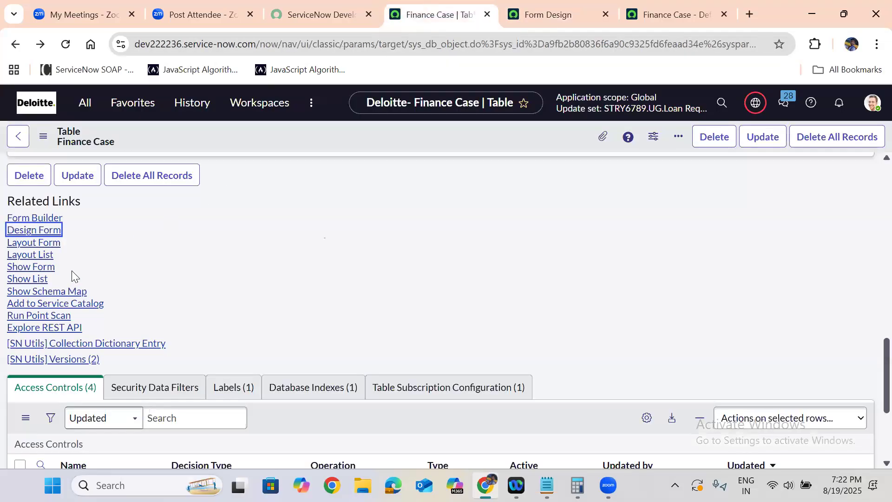
{"action": "left_click", "coordinate": [18, 266]}
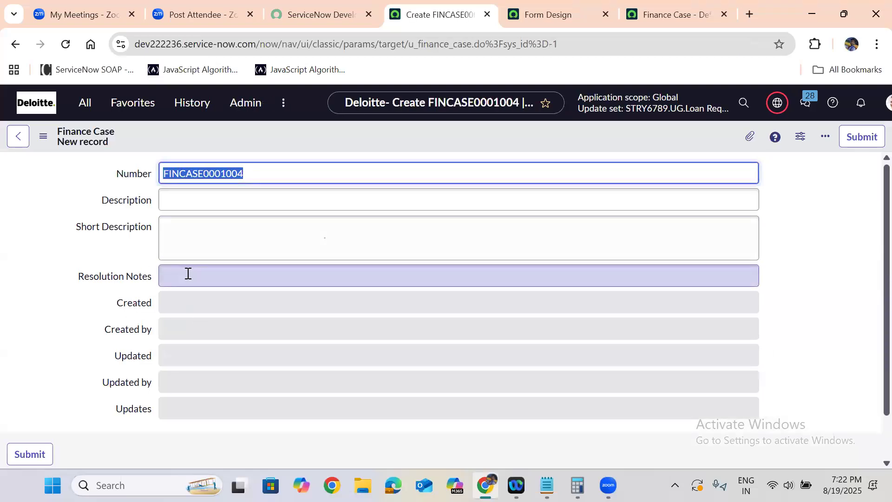
{"action": "left_click", "coordinate": [187, 273]}
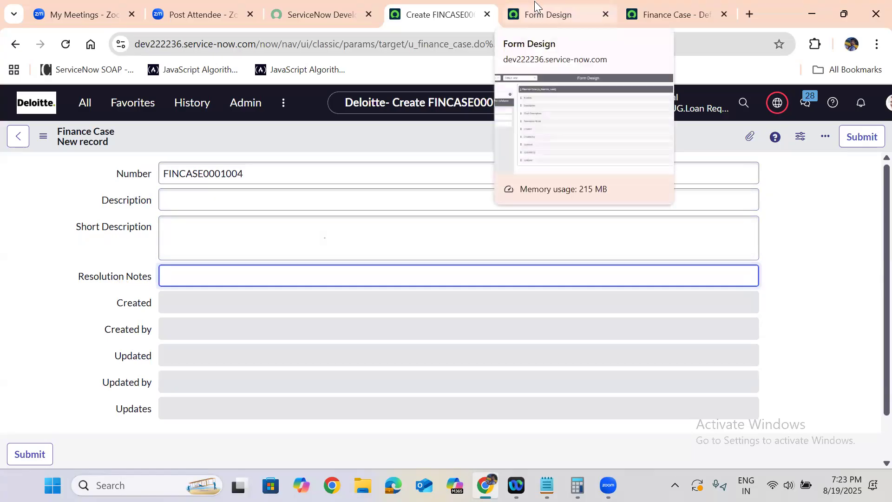
{"action": "left_click", "coordinate": [13, 46]}
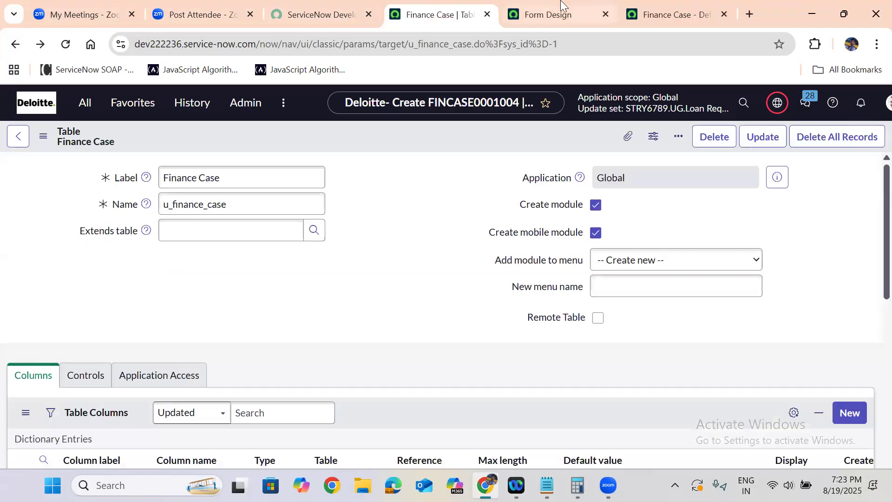
{"action": "left_click", "coordinate": [567, 8]}
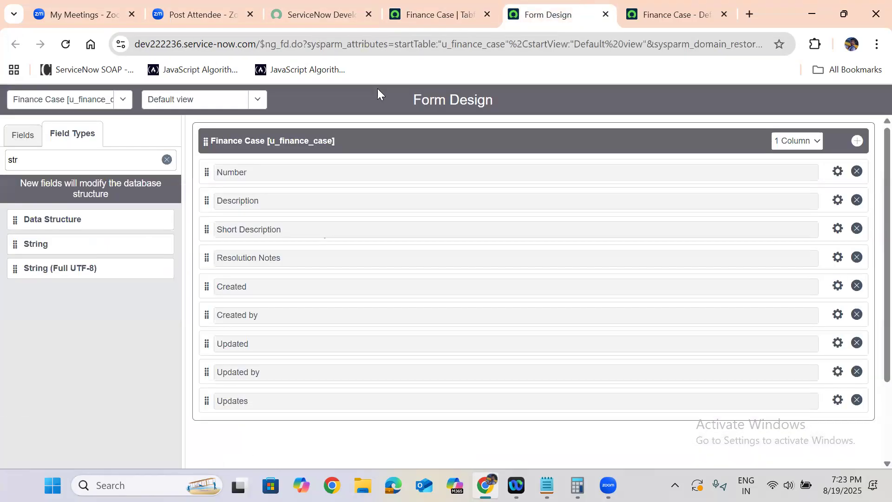
{"action": "left_click", "coordinate": [473, 10]}
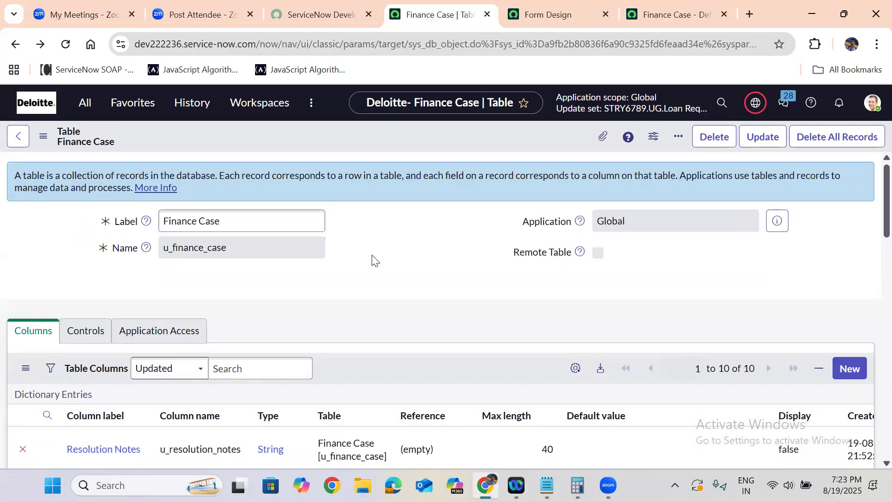
Step: Open the form layout configuration of the Finance Case table and add a new Choice field named Category
{"action": "scroll", "coordinate": [372, 256], "scroll_direction": "down", "scroll_amount": 20}
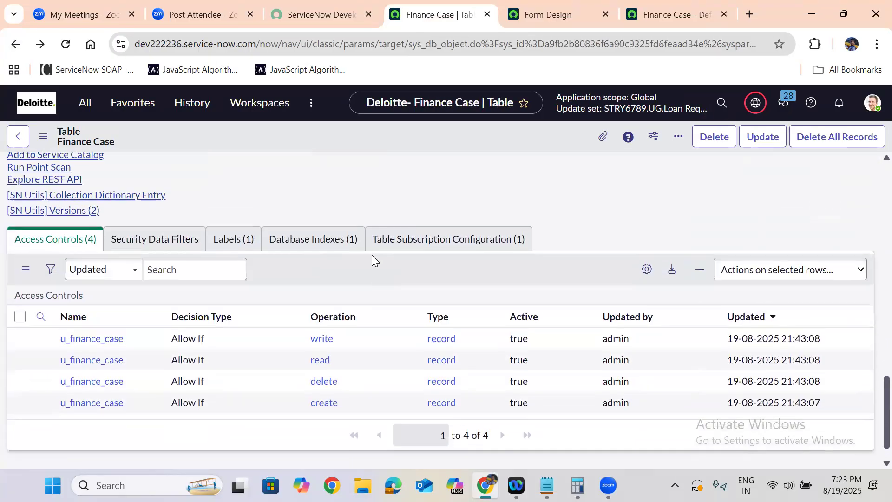
{"action": "scroll", "coordinate": [371, 255], "scroll_direction": "up", "scroll_amount": 4}
{"action": "left_click", "coordinate": [34, 289]}
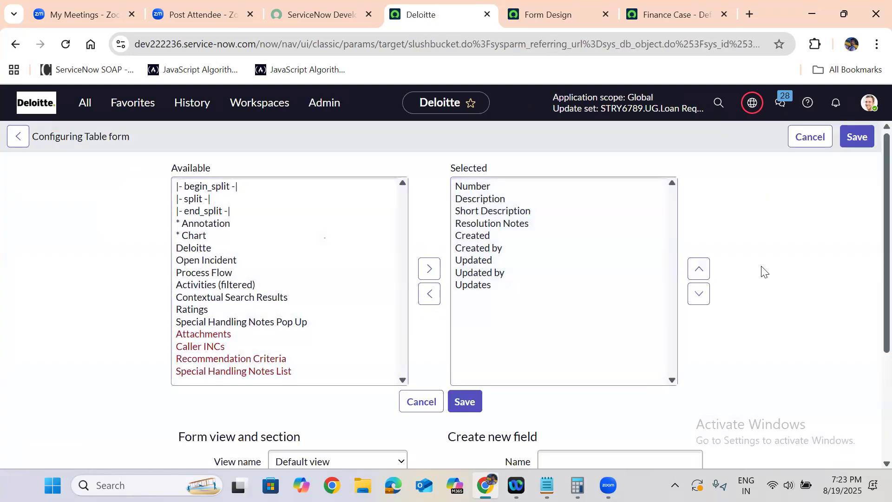
{"action": "scroll", "coordinate": [761, 271], "scroll_direction": "down", "scroll_amount": 3}
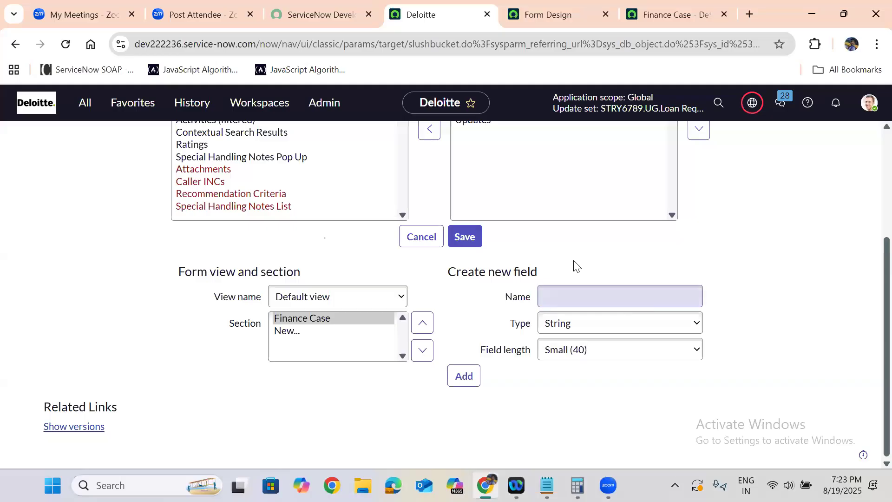
{"action": "left_click", "coordinate": [579, 298]}
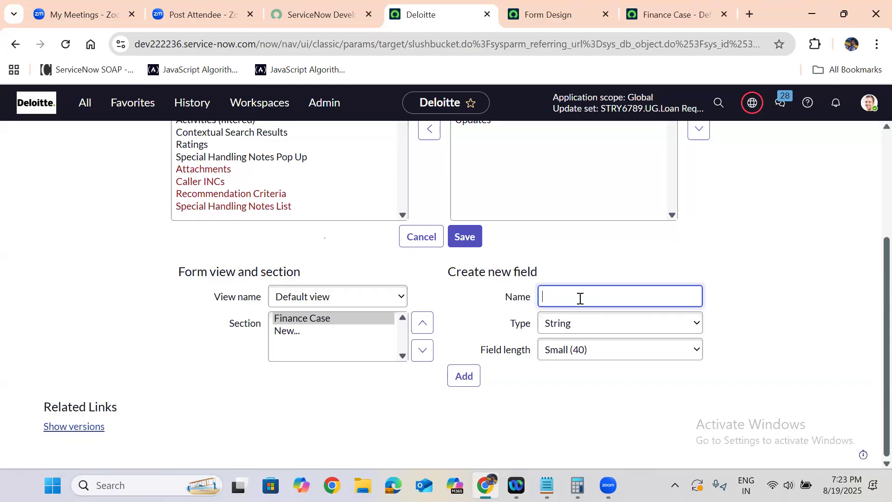
{"action": "type", "text": "Category"}
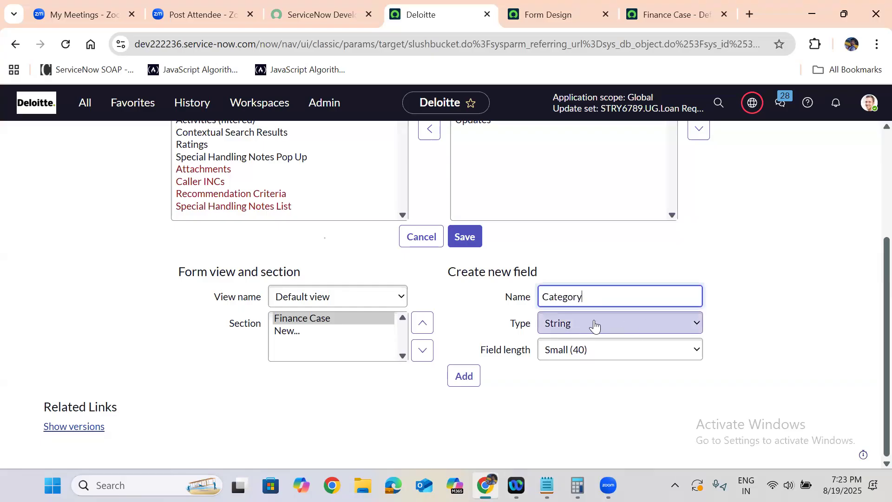
{"action": "left_click", "coordinate": [593, 325]}
{"action": "type", "text": "ch"}
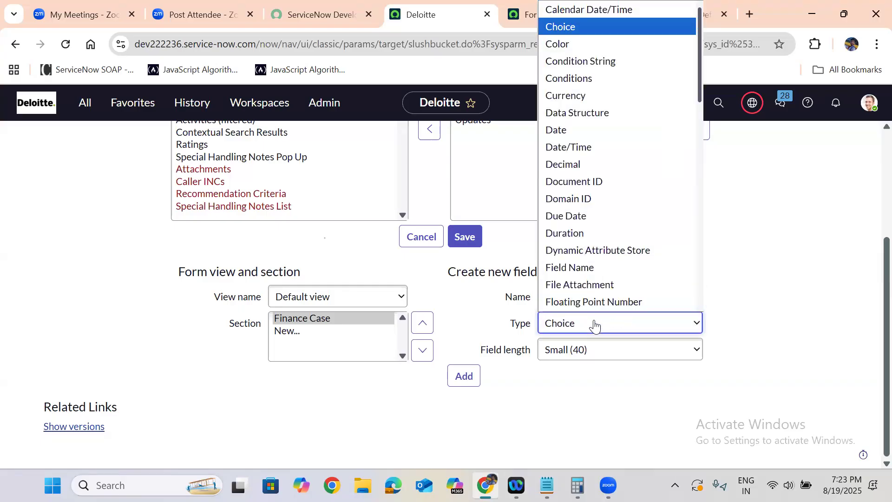
{"action": "key", "text": "Return"}
{"action": "left_click", "coordinate": [467, 370]}
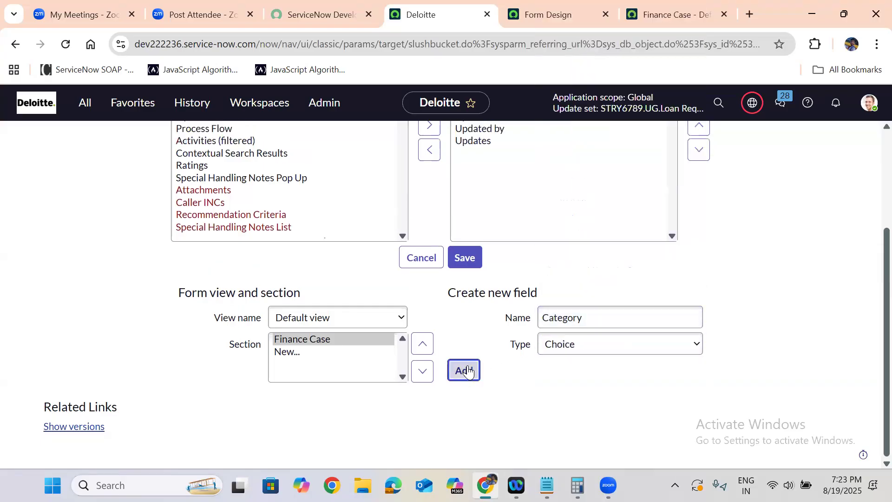
Step: Add two more new Choice fields to the form layout, named Sub category and Contact Type
{"action": "left_click", "coordinate": [560, 320]}
{"action": "type", "text": "Sub category"}
{"action": "left_click", "coordinate": [559, 319]}
{"action": "left_click", "coordinate": [463, 371]}
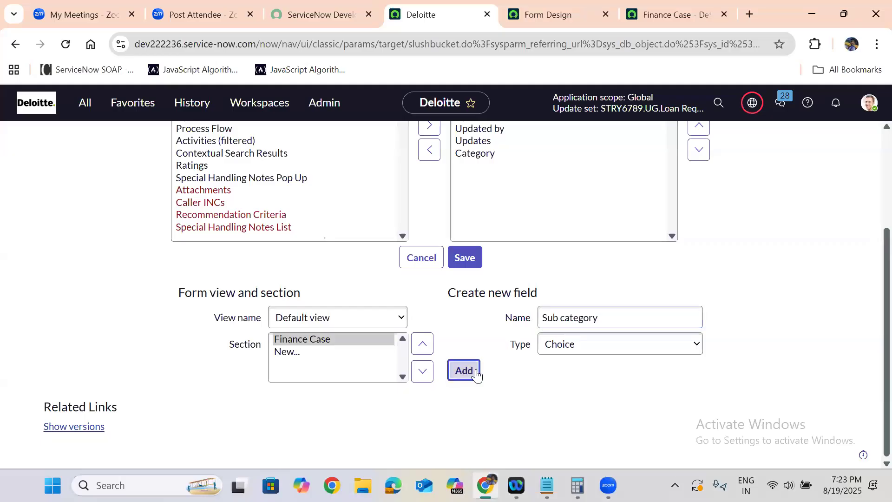
{"action": "left_click", "coordinate": [570, 317]}
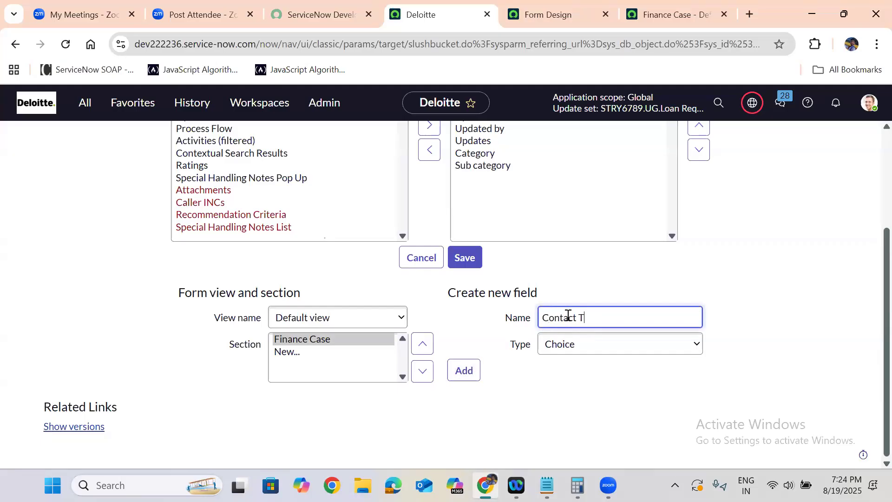
{"action": "type", "text": "Contact Type"}
{"action": "left_click", "coordinate": [463, 370]}
Step: Add new Choice fields named State and Impact to the Finance Case form layout
{"action": "left_click", "coordinate": [551, 318]}
{"action": "type", "text": "State"}
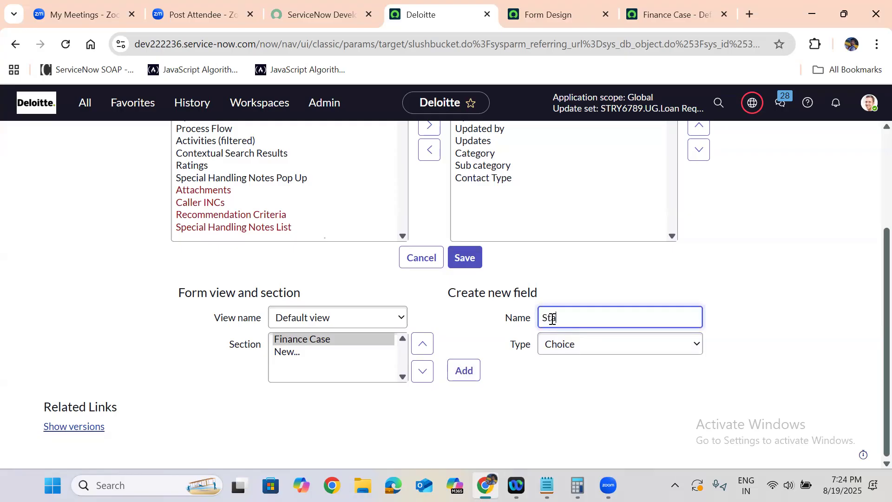
{"action": "left_click", "coordinate": [469, 368]}
{"action": "left_click", "coordinate": [554, 316]}
{"action": "type", "text": "U"}
{"action": "key", "text": "BackSpace"}
{"action": "type", "text": "Impact"}
{"action": "left_click", "coordinate": [463, 370]}
Step: Add new Choice fields named Urgency and Priority to the Finance Case form layout
{"action": "left_click", "coordinate": [556, 324]}
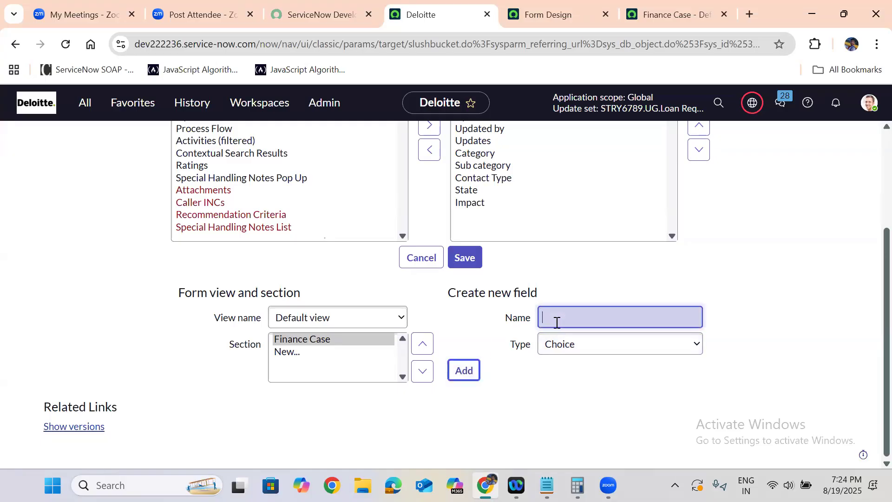
{"action": "type", "text": "Urgency"}
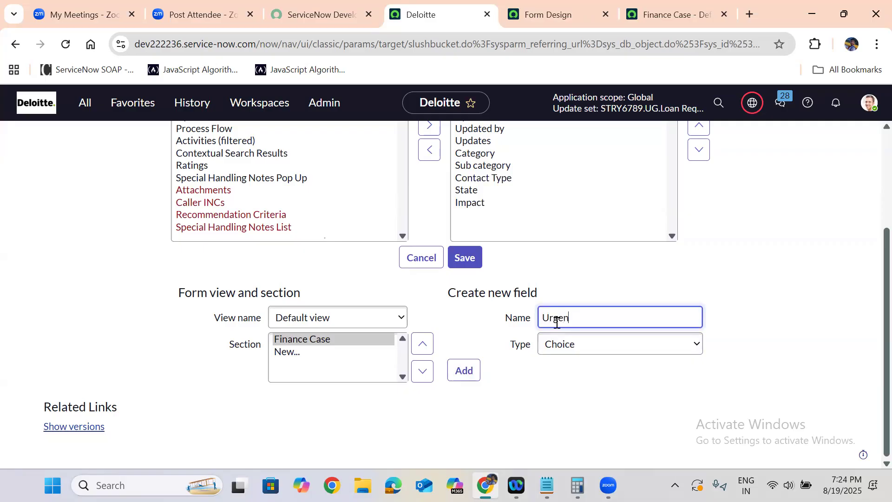
{"action": "left_click", "coordinate": [459, 377]}
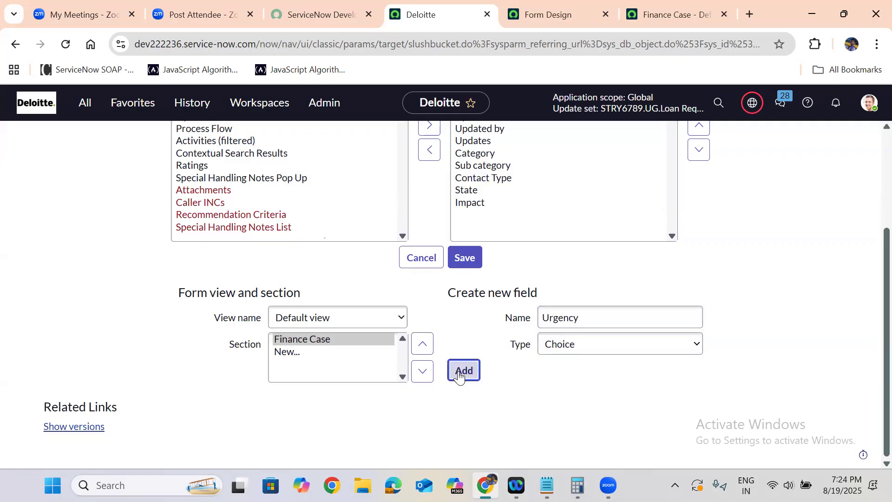
{"action": "left_click", "coordinate": [551, 316]}
{"action": "type", "text": "Priorit"}
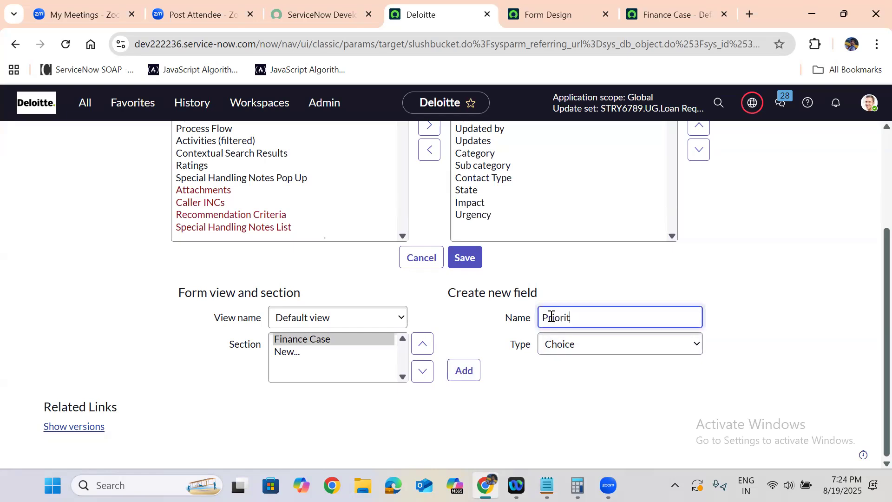
{"action": "type", "text": "y"}
{"action": "left_click", "coordinate": [466, 371]}
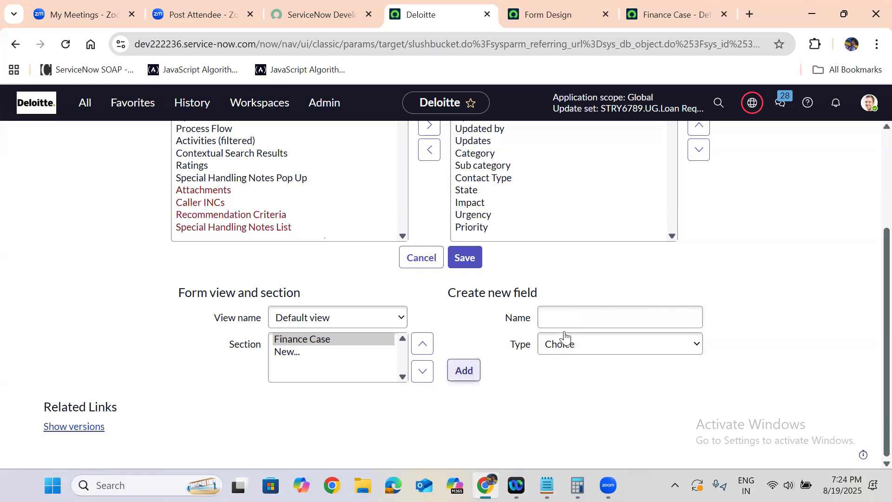
Step: Add a new Choice field named Resolution Code and save the Finance Case form layout
{"action": "left_click", "coordinate": [560, 315]}
{"action": "type", "text": "Res"}
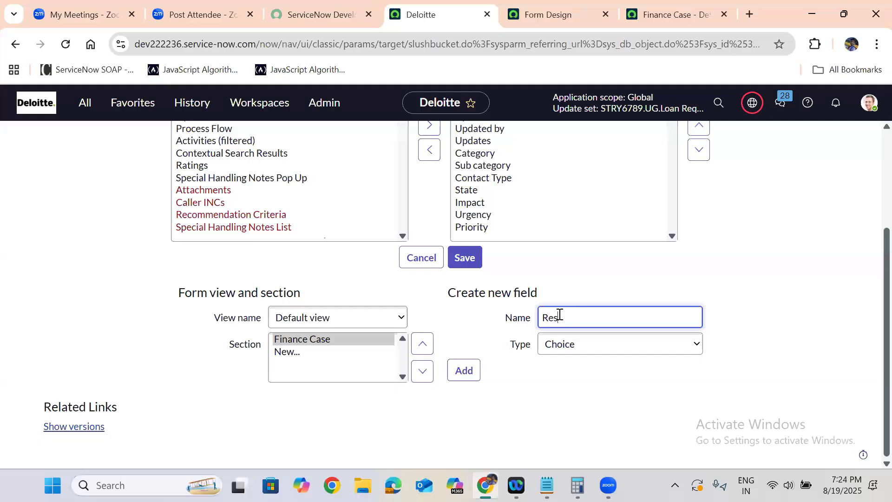
{"action": "type", "text": "olution Code"}
{"action": "left_click", "coordinate": [456, 376]}
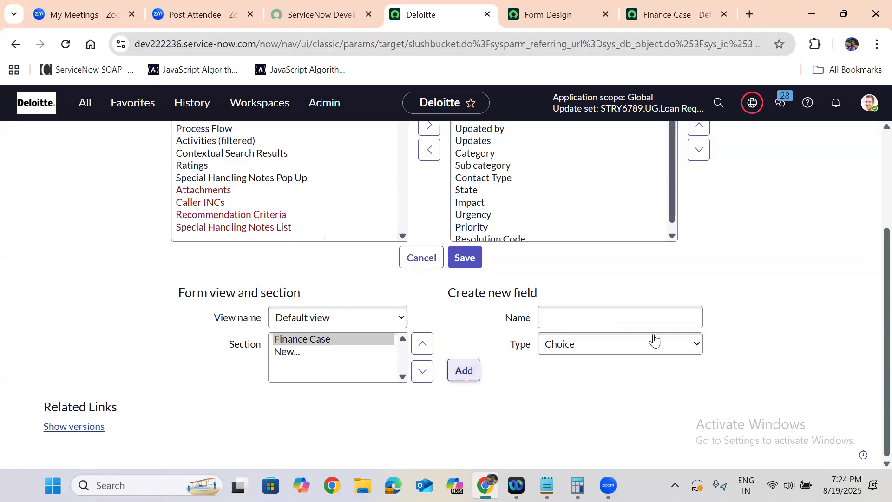
{"action": "left_click", "coordinate": [671, 237]}
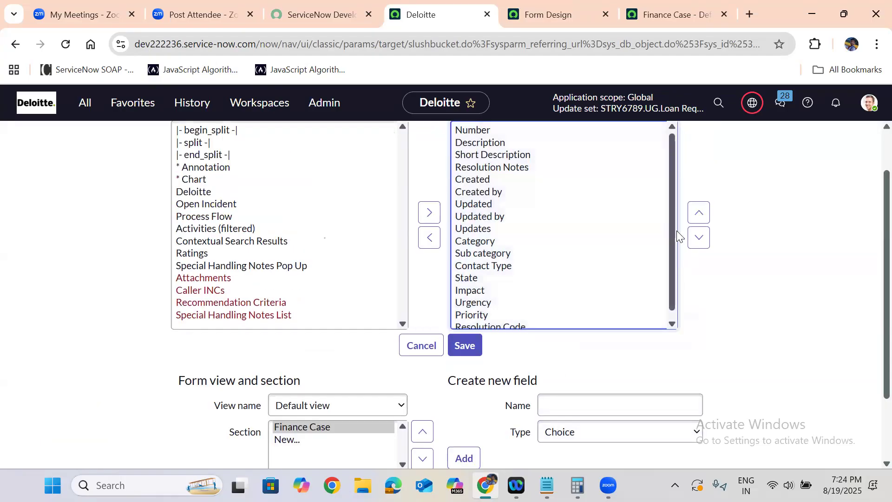
{"action": "scroll", "coordinate": [671, 270], "scroll_direction": "down", "scroll_amount": 1}
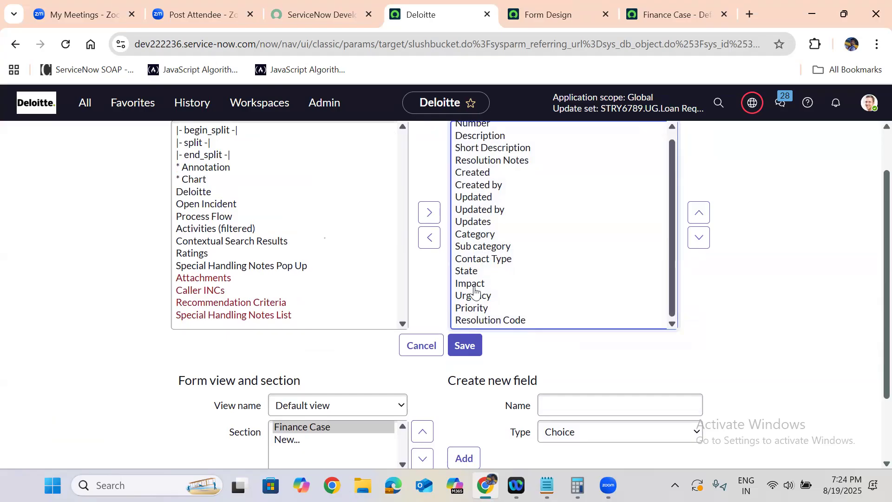
{"action": "left_click", "coordinate": [470, 343]}
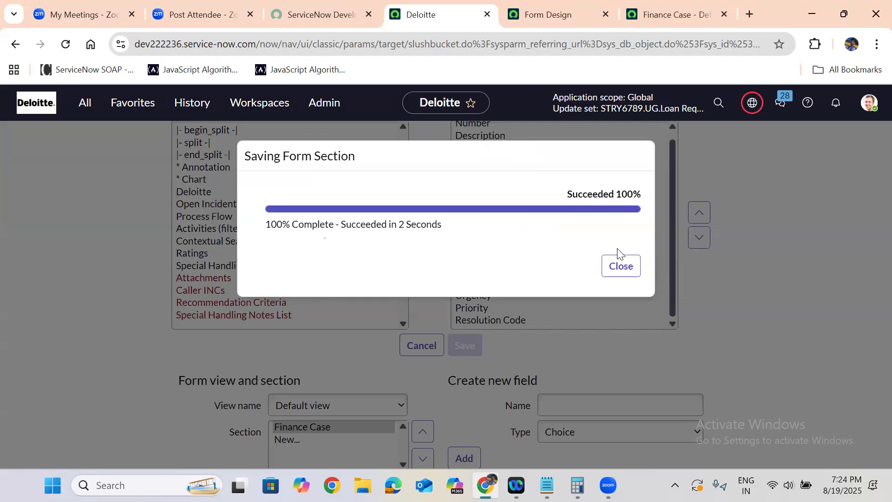
{"action": "left_click", "coordinate": [621, 265]}
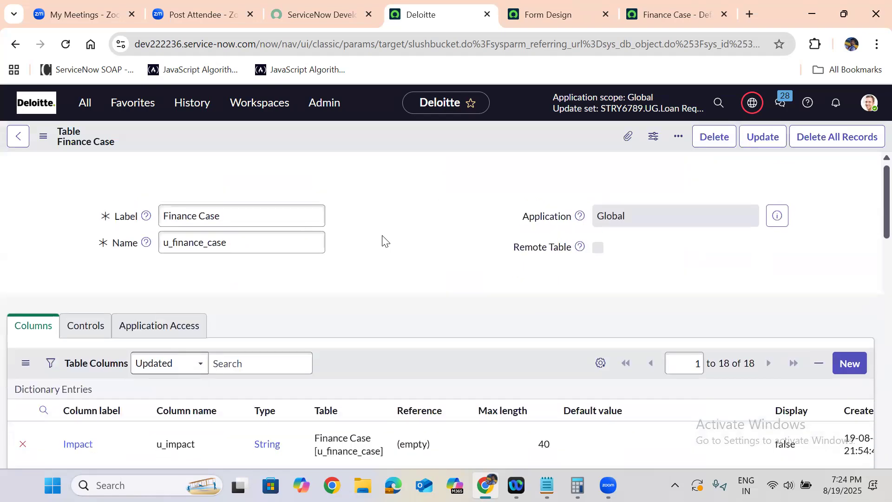
Step: Open a blank Finance Case form from the table record and go to its new choice fields
{"action": "scroll", "coordinate": [382, 237], "scroll_direction": "down", "scroll_amount": 15}
{"action": "scroll", "coordinate": [382, 237], "scroll_direction": "down", "scroll_amount": 10}
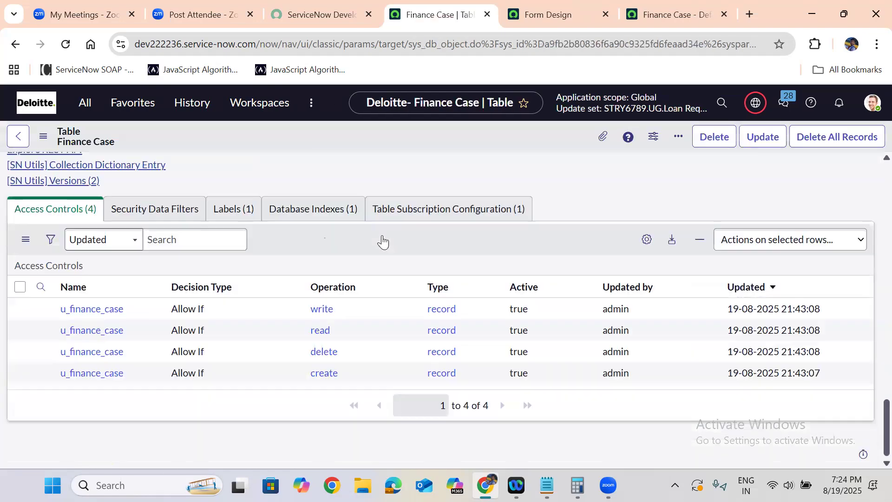
{"action": "scroll", "coordinate": [168, 250], "scroll_direction": "up", "scroll_amount": 3}
{"action": "left_click", "coordinate": [43, 256]}
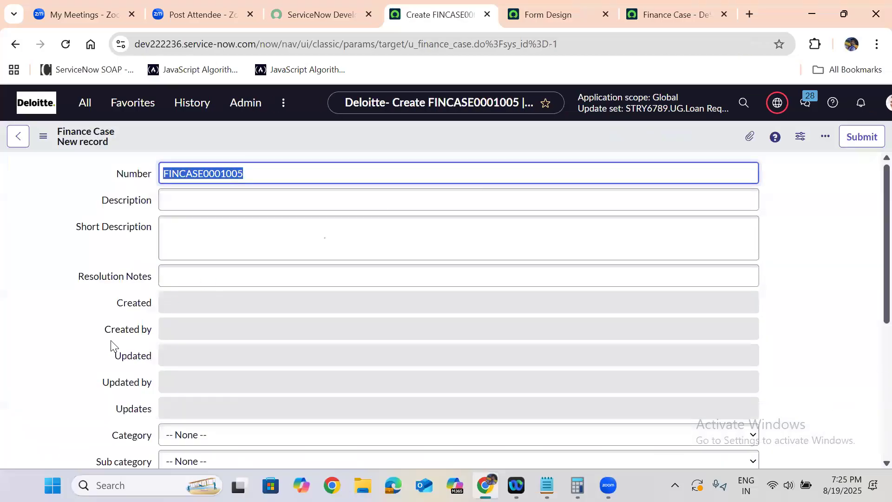
{"action": "left_click", "coordinate": [50, 354]}
{"action": "scroll", "coordinate": [50, 358], "scroll_direction": "down", "scroll_amount": 5}
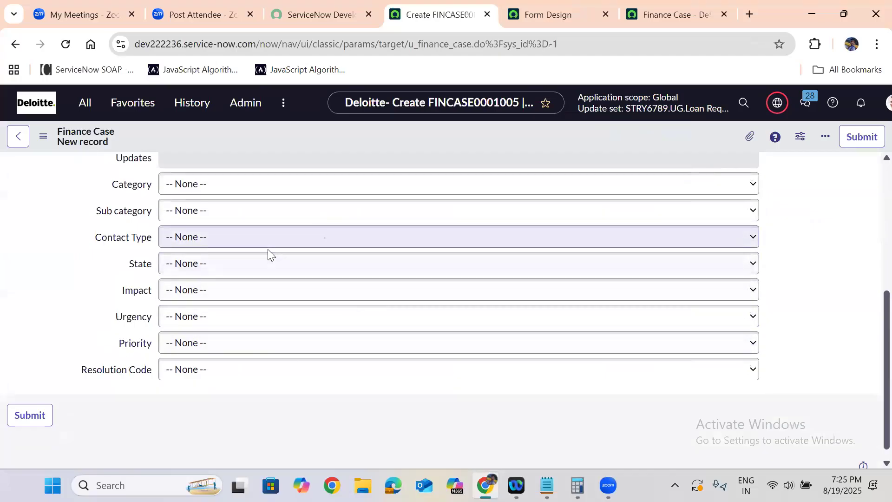
Step: Check the available options of each choice field on the blank form, from Category through Resolution Code
{"action": "left_click", "coordinate": [184, 186]}
{"action": "left_click", "coordinate": [184, 185]}
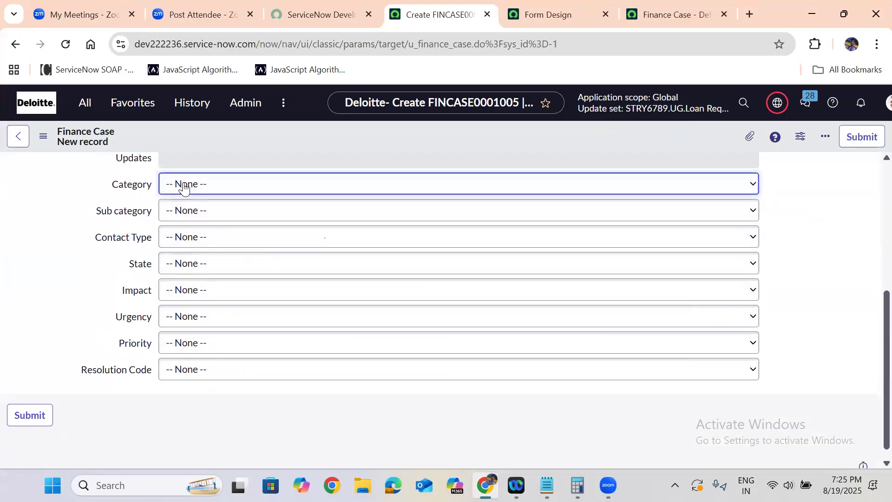
{"action": "left_click", "coordinate": [189, 207]}
{"action": "left_click", "coordinate": [195, 240]}
{"action": "left_click", "coordinate": [195, 255]}
{"action": "left_click", "coordinate": [199, 268]}
{"action": "left_click", "coordinate": [195, 283]}
{"action": "left_click", "coordinate": [193, 292]}
{"action": "left_click", "coordinate": [190, 310]}
{"action": "left_click", "coordinate": [193, 318]}
{"action": "left_click", "coordinate": [194, 330]}
{"action": "left_click", "coordinate": [195, 342]}
{"action": "left_click", "coordinate": [195, 342]}
{"action": "left_click", "coordinate": [195, 343]}
{"action": "left_click", "coordinate": [194, 381]}
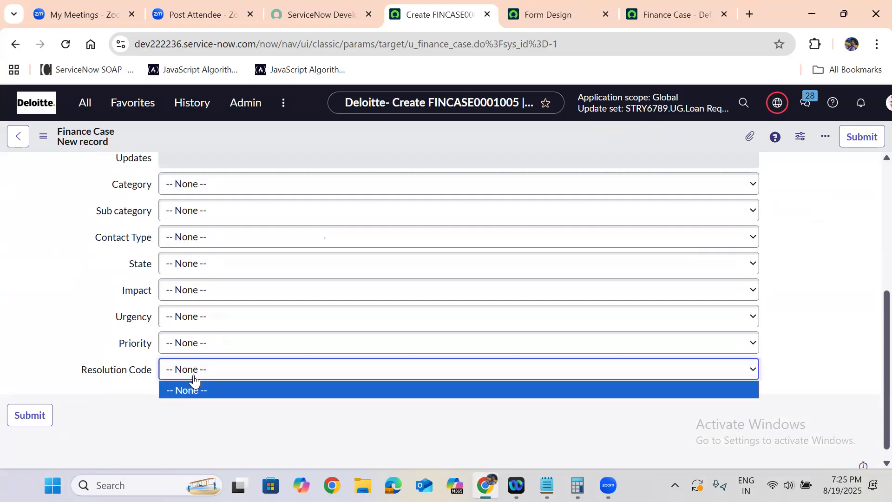
{"action": "left_click", "coordinate": [81, 308]}
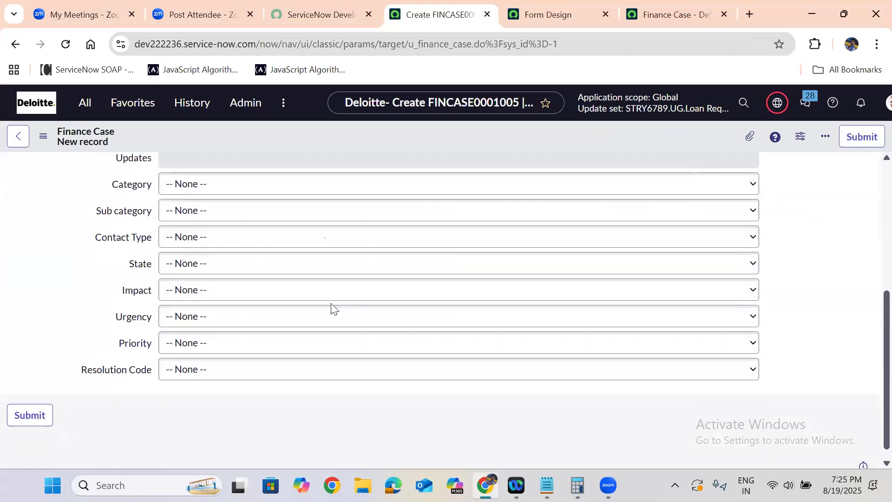
{"action": "left_click", "coordinate": [200, 186]}
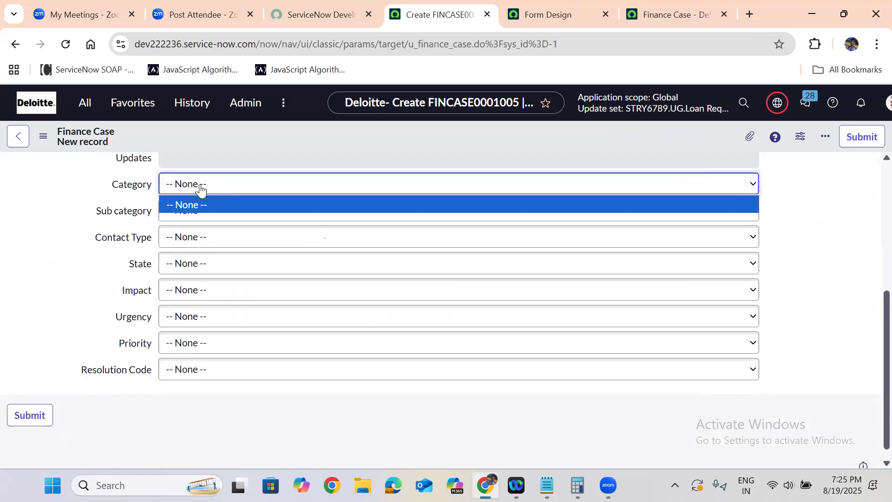
{"action": "left_click_drag", "start_coordinate": [870, 403], "coordinate": [870, 279]}
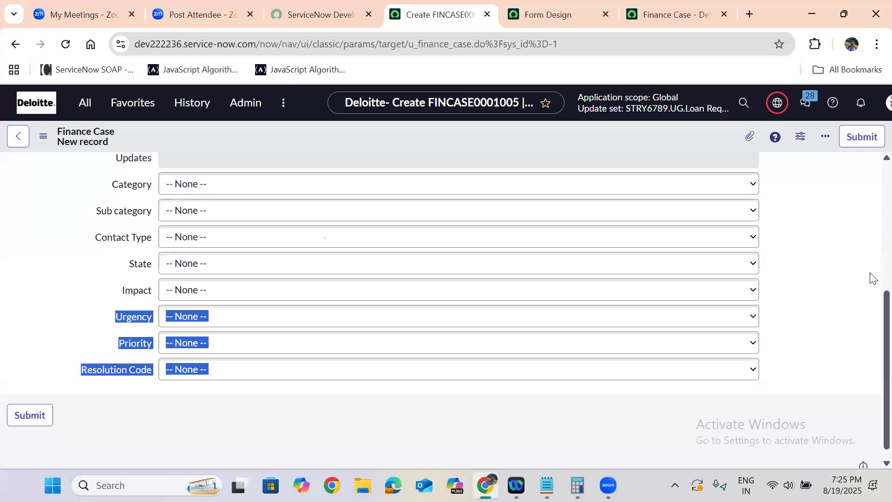
{"action": "left_click", "coordinate": [827, 338]}
Step: Fill in Description with jgowjgowjgojweogjweg, Short Description with kewkgpewkgpekwpg and Resolution Notes with gwlgeojewrogjerojgjo
{"action": "scroll", "coordinate": [869, 316], "scroll_direction": "up", "scroll_amount": 3}
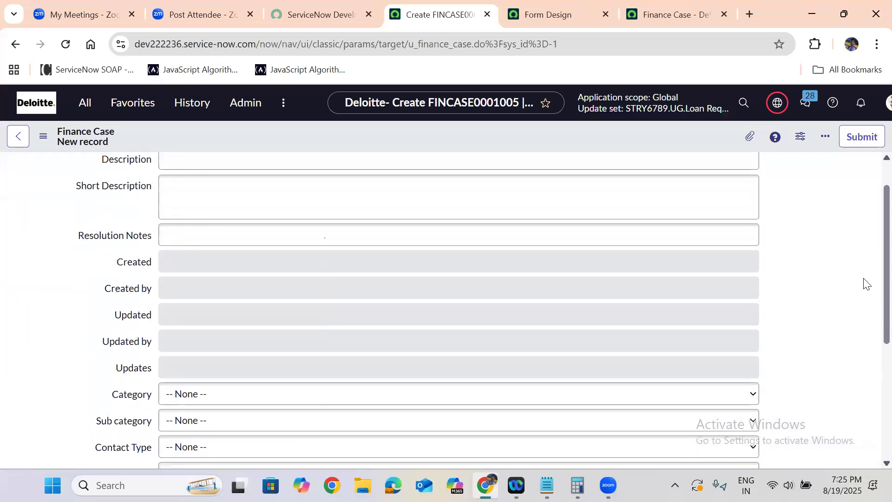
{"action": "scroll", "coordinate": [864, 284], "scroll_direction": "up", "scroll_amount": 1}
{"action": "left_click", "coordinate": [232, 199]}
{"action": "type", "text": "jgowjgowjgojweogjweg"}
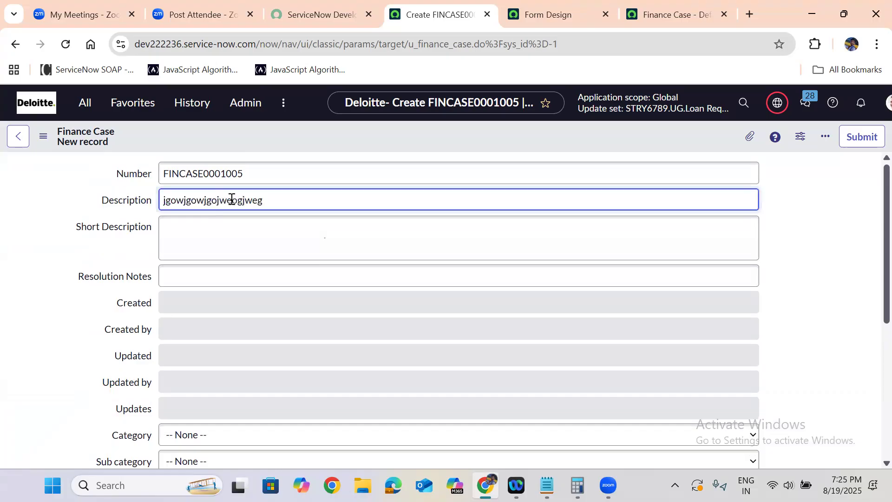
{"action": "left_click", "coordinate": [232, 232]}
{"action": "type", "text": "kewkgpewkgpekwpg"}
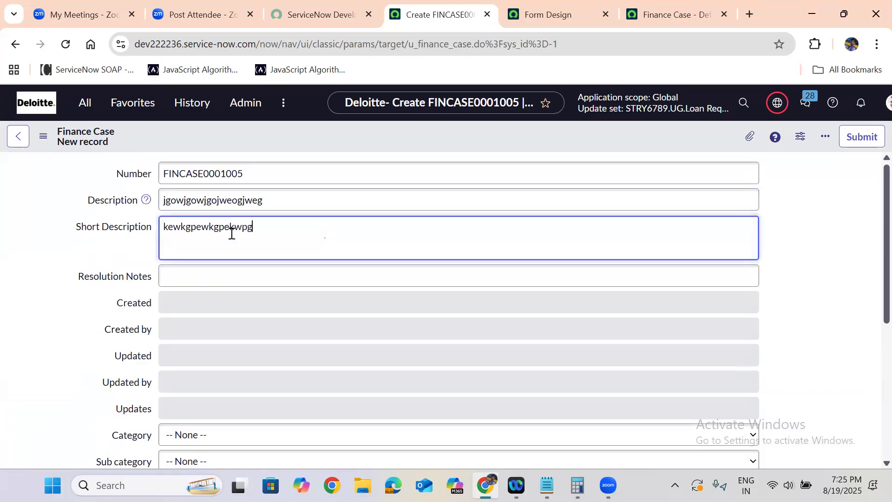
{"action": "left_click", "coordinate": [221, 276]}
{"action": "type", "text": "gwlgeojewrogjerojgjo"}
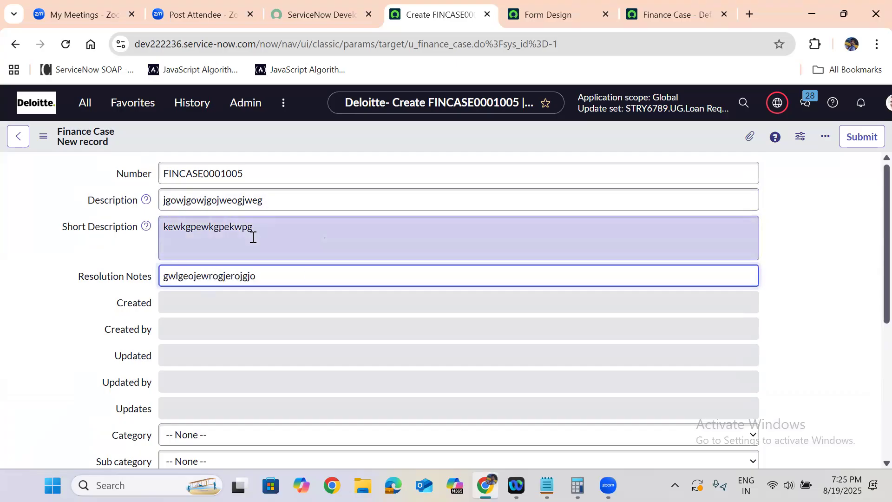
Step: Check the available options of the Sub category field on the new Finance Case form
{"action": "scroll", "coordinate": [871, 297], "scroll_direction": "down", "scroll_amount": 5}
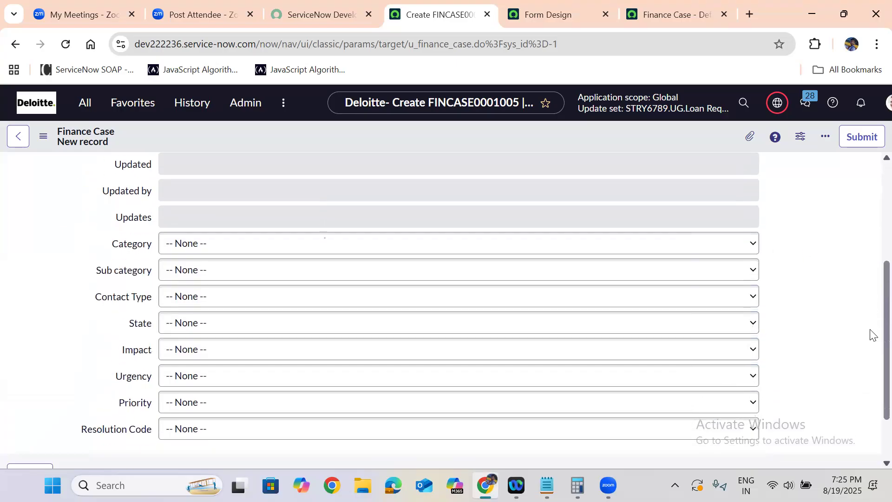
{"action": "left_click", "coordinate": [210, 221]}
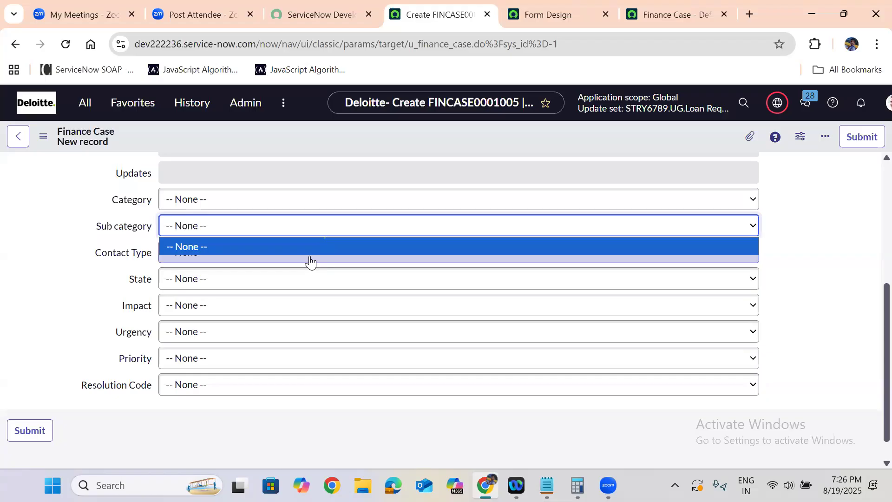
{"action": "left_click", "coordinate": [797, 246]}
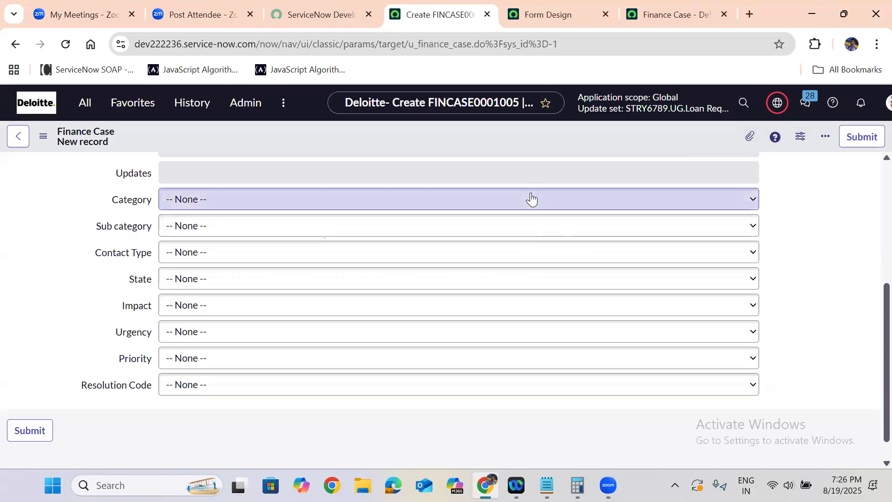
Step: Leave the new Finance Case record without saving and open the form layout configuration from the Finance Case table record
{"action": "left_click", "coordinate": [15, 45]}
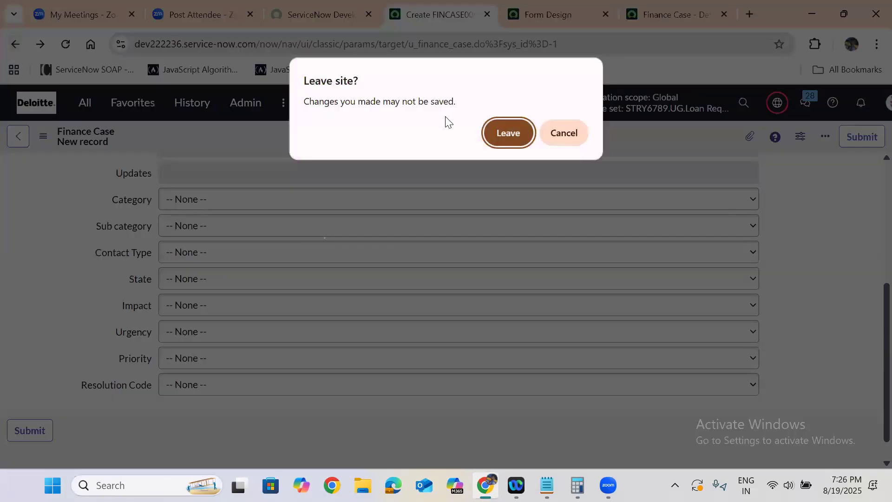
{"action": "left_click", "coordinate": [499, 137]}
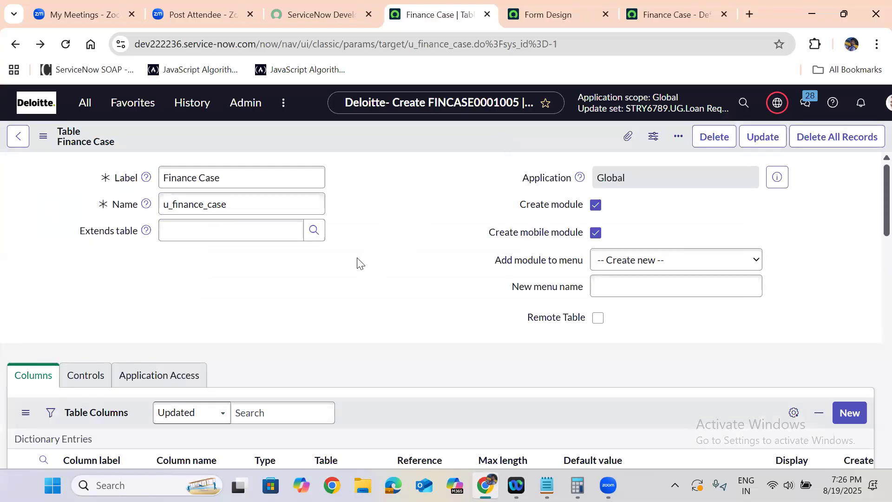
{"action": "scroll", "coordinate": [357, 258], "scroll_direction": "down", "scroll_amount": 20}
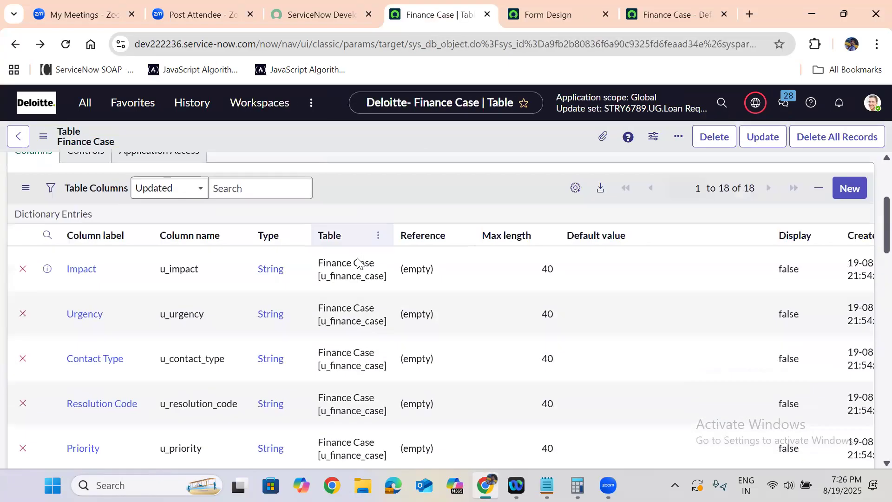
{"action": "scroll", "coordinate": [357, 257], "scroll_direction": "down", "scroll_amount": 4}
{"action": "scroll", "coordinate": [356, 257], "scroll_direction": "up", "scroll_amount": 4}
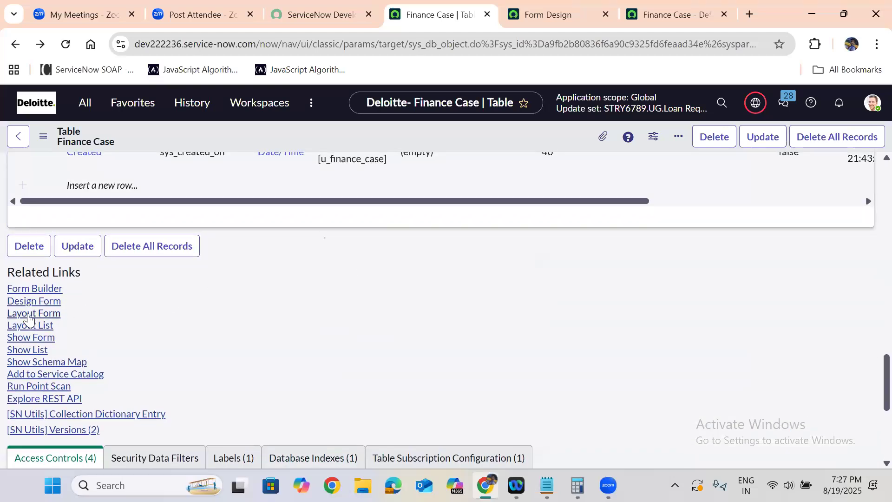
{"action": "left_click", "coordinate": [28, 314]}
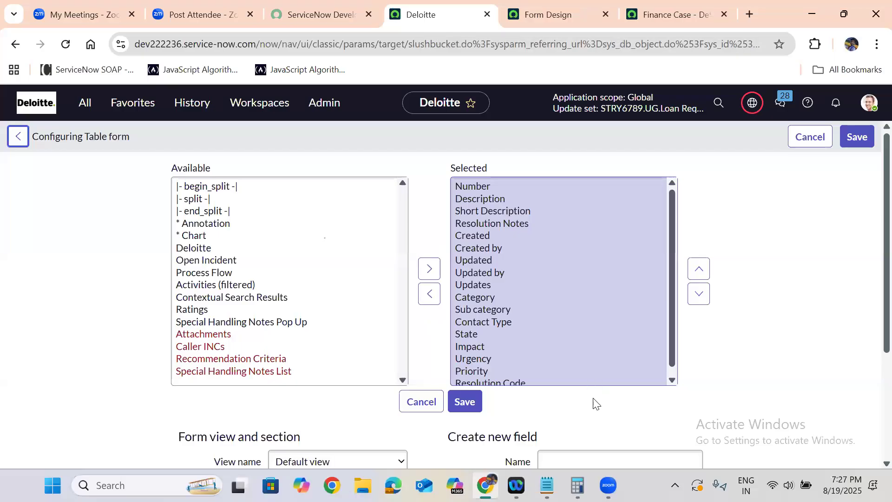
Step: Add a new Reference field named Caller that references the User [sys_user] table
{"action": "scroll", "coordinate": [596, 403], "scroll_direction": "down", "scroll_amount": 3}
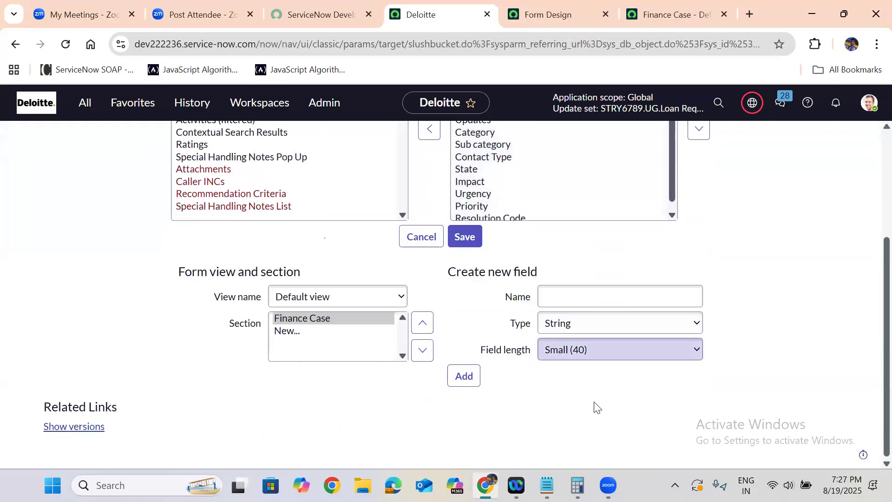
{"action": "left_click", "coordinate": [559, 298]}
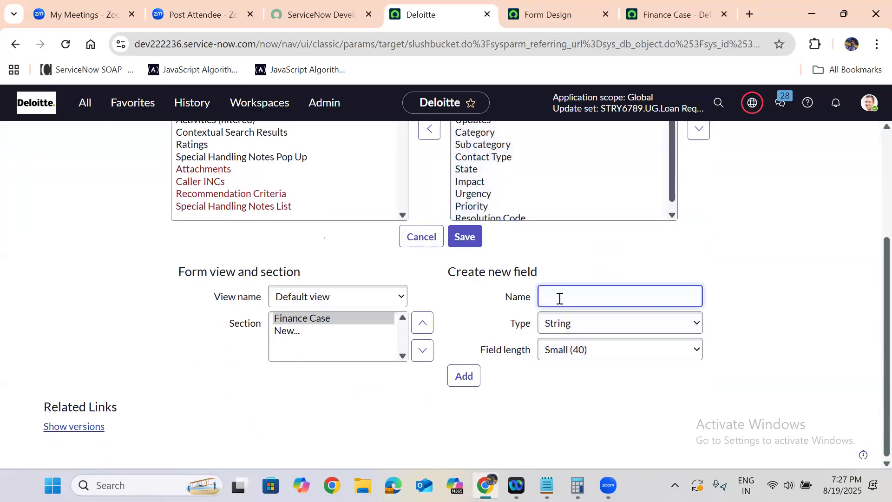
{"action": "type", "text": "Caller"}
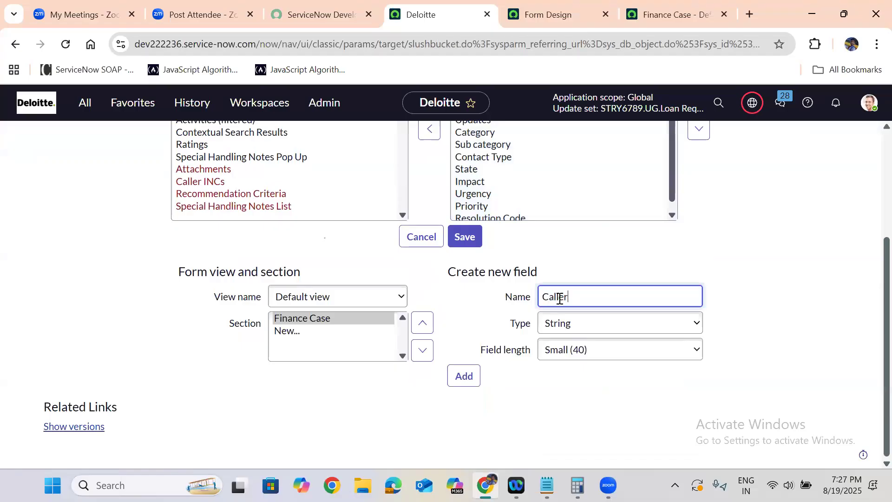
{"action": "left_click", "coordinate": [564, 326]}
{"action": "type", "text": "rence"}
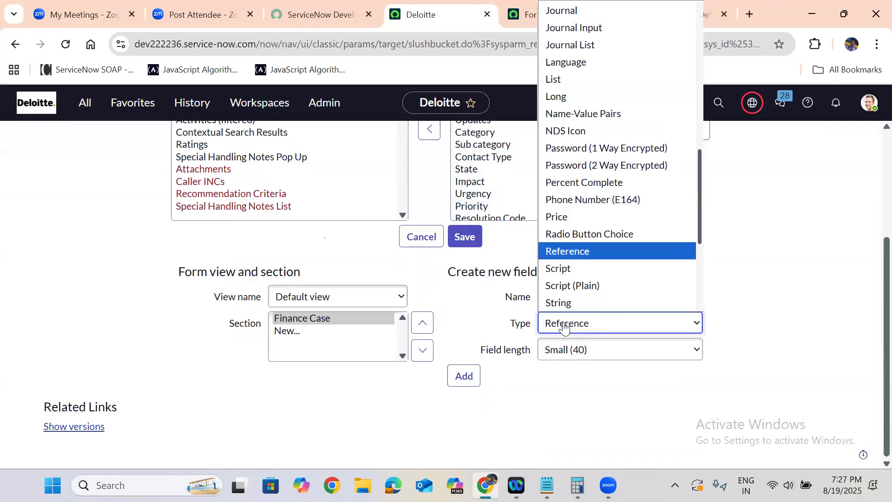
{"action": "key", "text": "Return"}
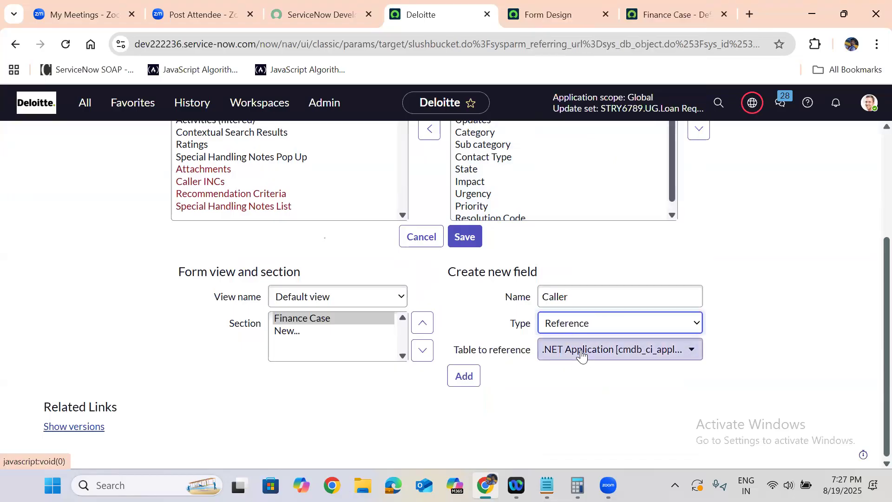
{"action": "left_click", "coordinate": [582, 356]}
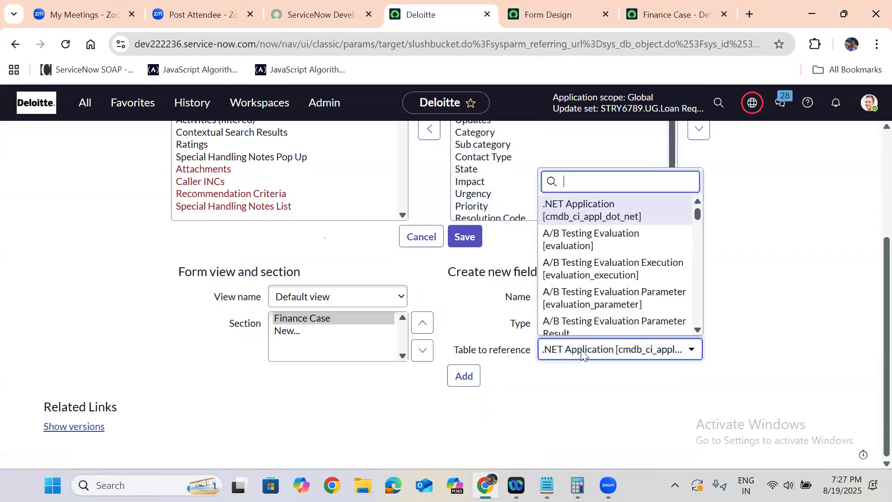
{"action": "type", "text": "sys_u"}
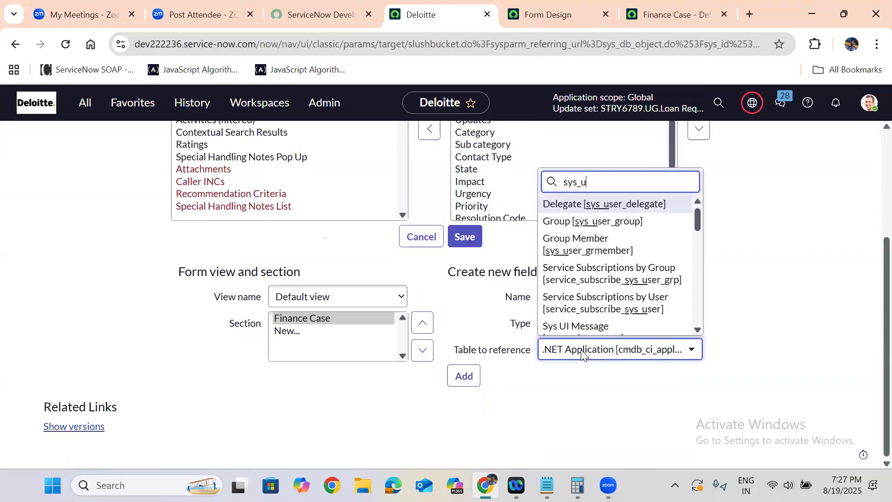
{"action": "type", "text": "ser]"}
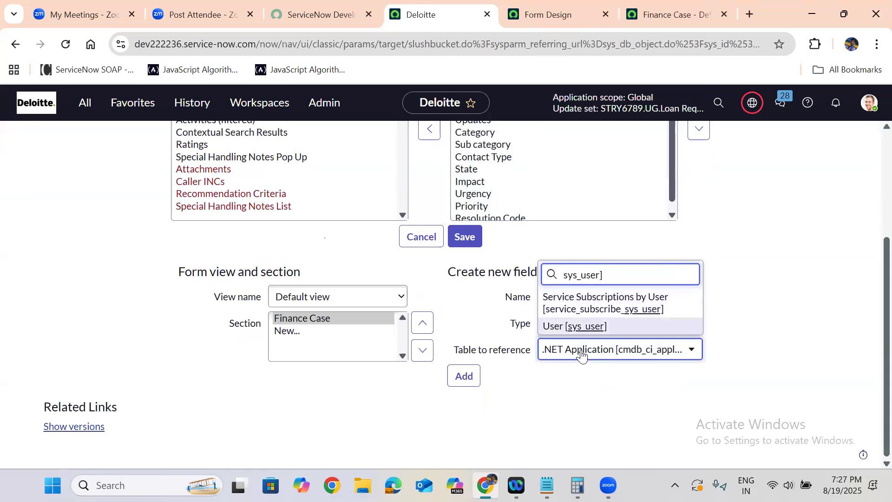
{"action": "key", "text": "Return"}
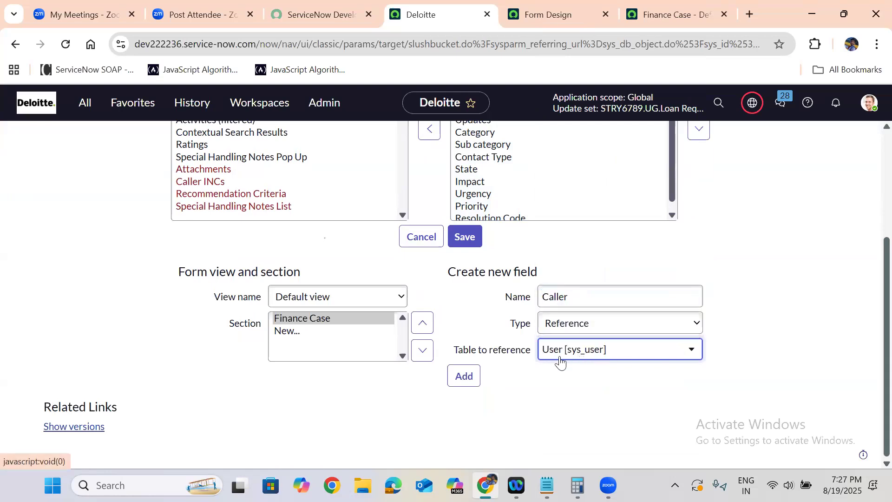
{"action": "left_click", "coordinate": [466, 376]}
Step: Add a new Reference field named Assigned To that references the User [sys_user] table
{"action": "left_click", "coordinate": [572, 303]}
{"action": "type", "text": "Assigned To"}
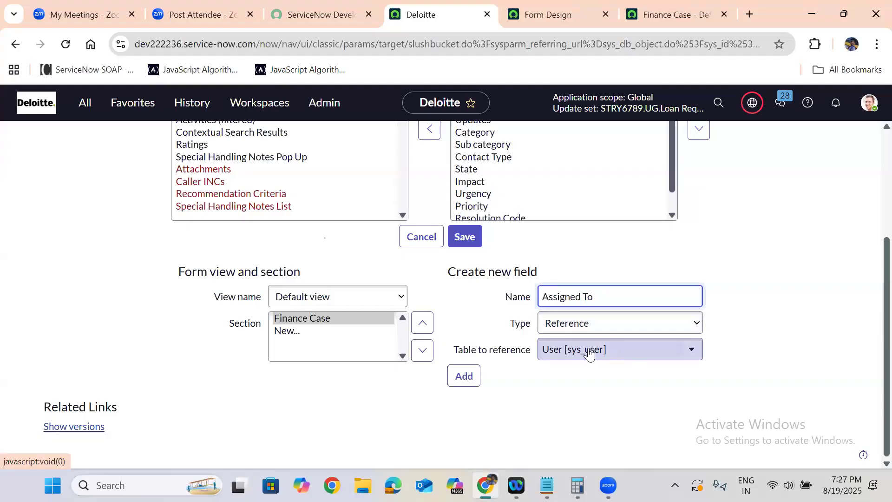
{"action": "left_click", "coordinate": [463, 375]}
Step: Add a new Reference field named Assignment Group that references the Group [sys_user_group] table
{"action": "left_click", "coordinate": [577, 301]}
{"action": "type", "text": "Assignmen"}
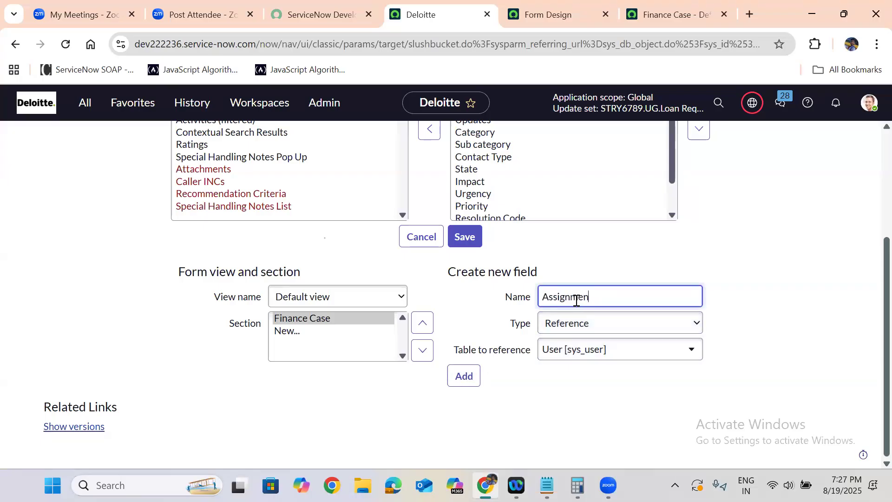
{"action": "type", "text": "t Group"}
{"action": "left_click", "coordinate": [594, 353]}
{"action": "type", "text": "sys"}
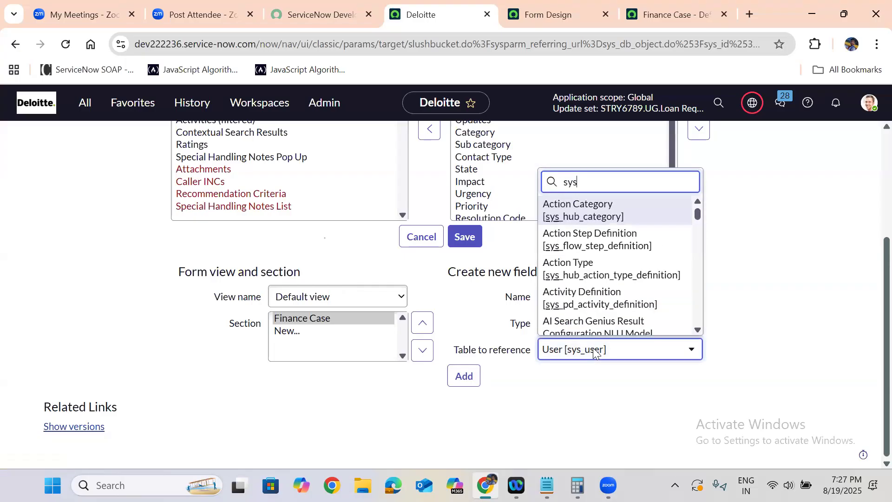
{"action": "type", "text": "_user"}
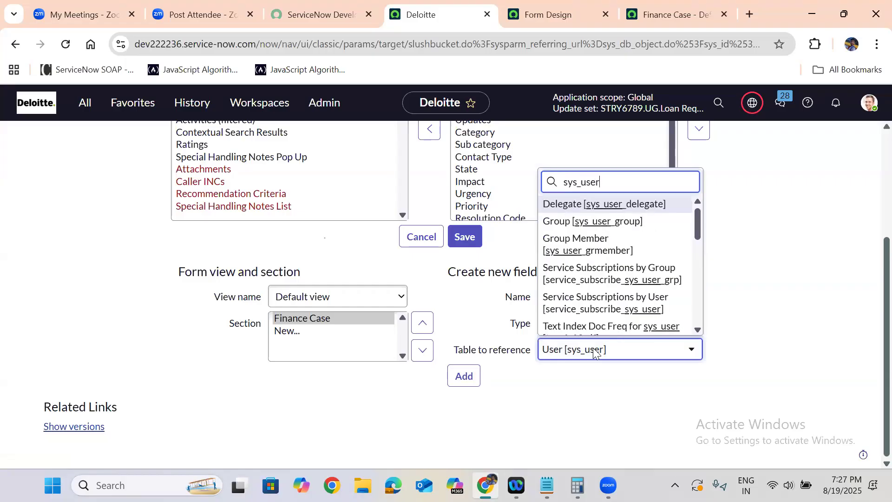
{"action": "type", "text": "_group"}
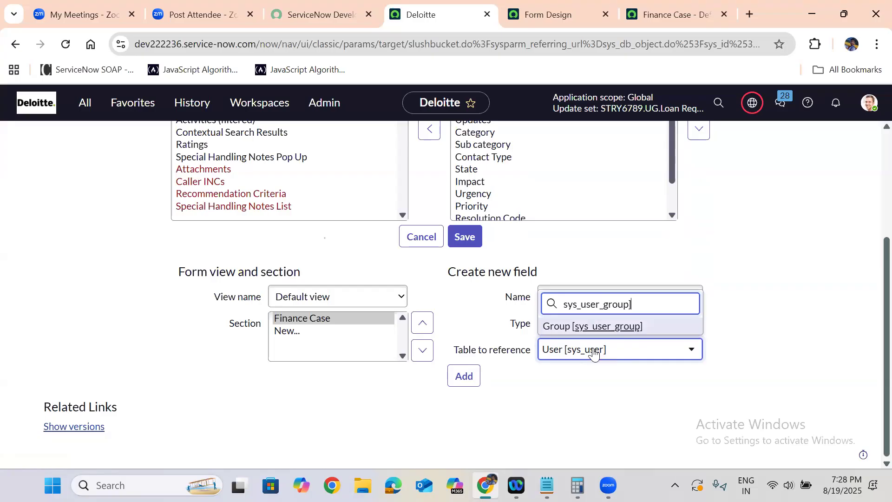
{"action": "key", "text": "Return"}
{"action": "left_click", "coordinate": [467, 378]}
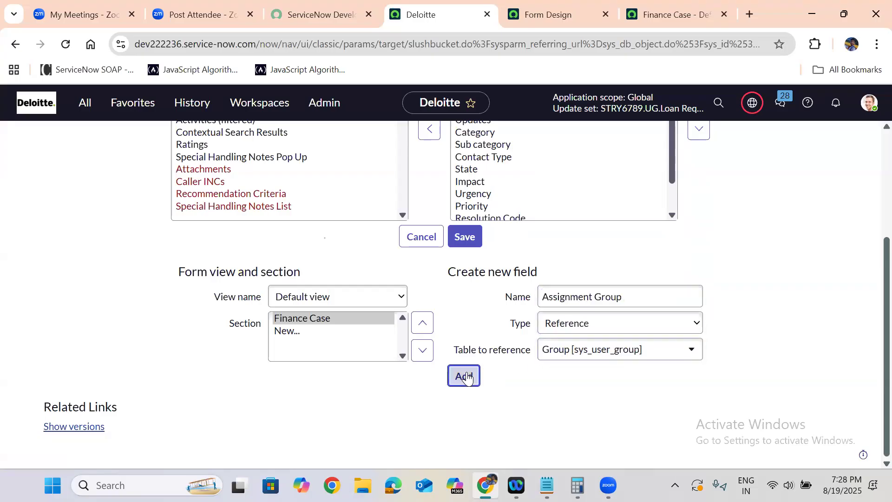
Step: Add a new Reference field named Configuration Item that references the Configuration Item [cmdb_ci] table, and review the end of the selected fields
{"action": "left_click", "coordinate": [573, 295]}
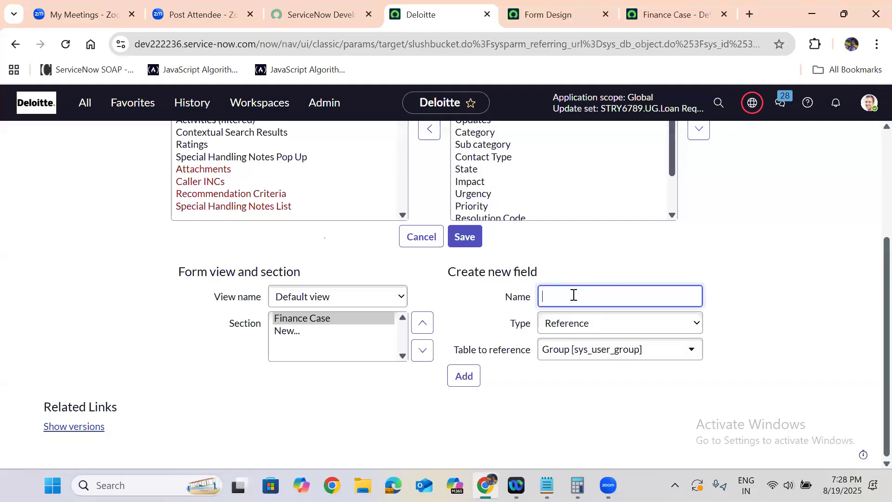
{"action": "type", "text": "Configuration Item"}
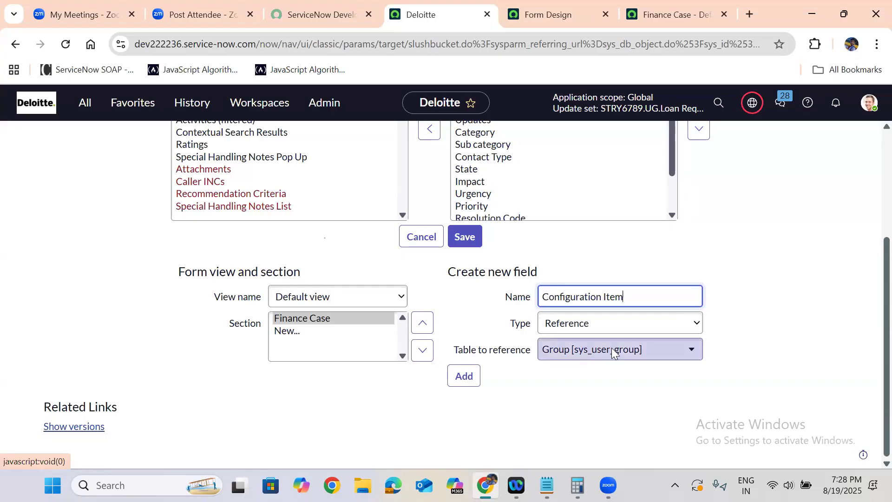
{"action": "left_click", "coordinate": [613, 352]}
{"action": "type", "text": "cmd"}
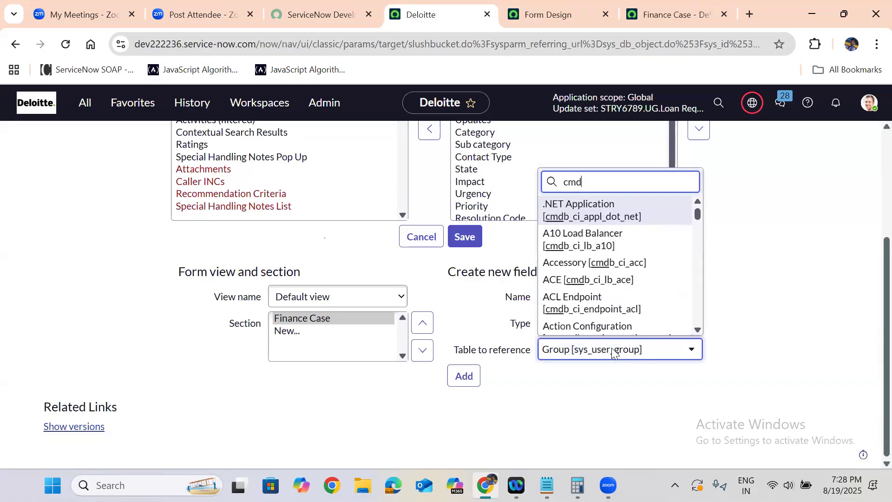
{"action": "type", "text": "b_ci"}
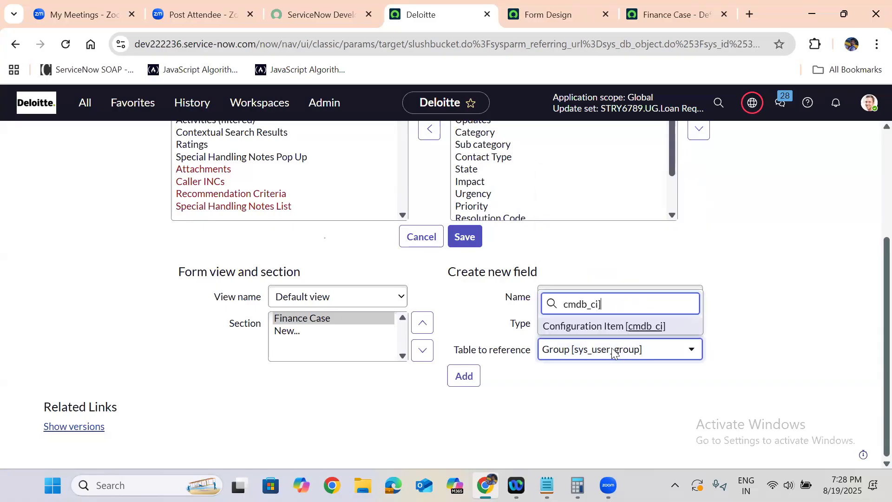
{"action": "key", "text": "Return"}
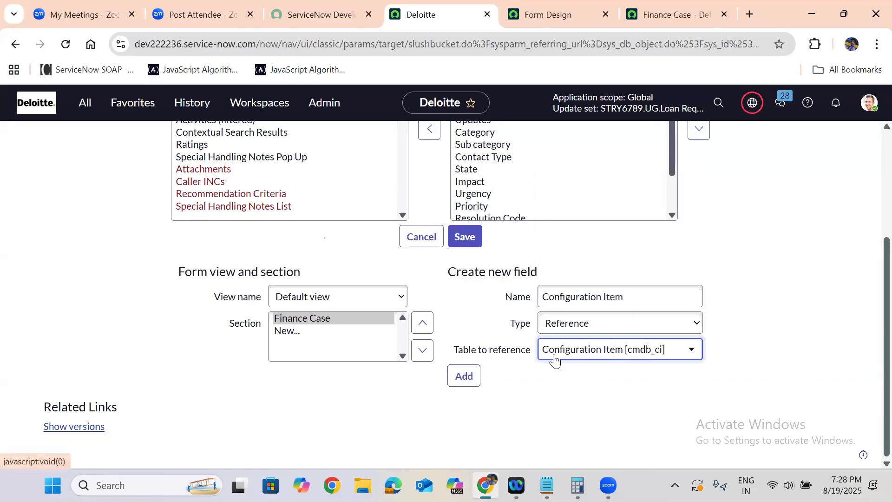
{"action": "left_click", "coordinate": [458, 380]}
{"action": "left_click_drag", "start_coordinate": [670, 157], "coordinate": [671, 314]}
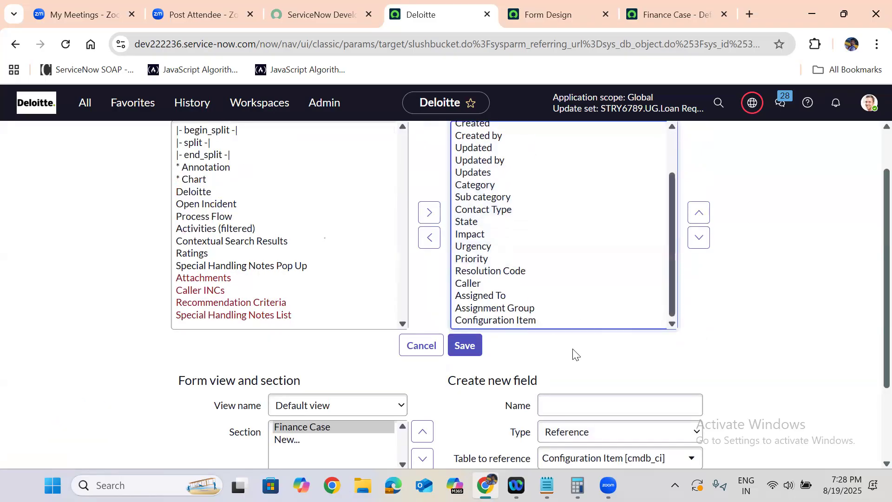
Step: Add a new Reference field named Incident that references the Incident [incident] table
{"action": "scroll", "coordinate": [575, 354], "scroll_direction": "down", "scroll_amount": 3}
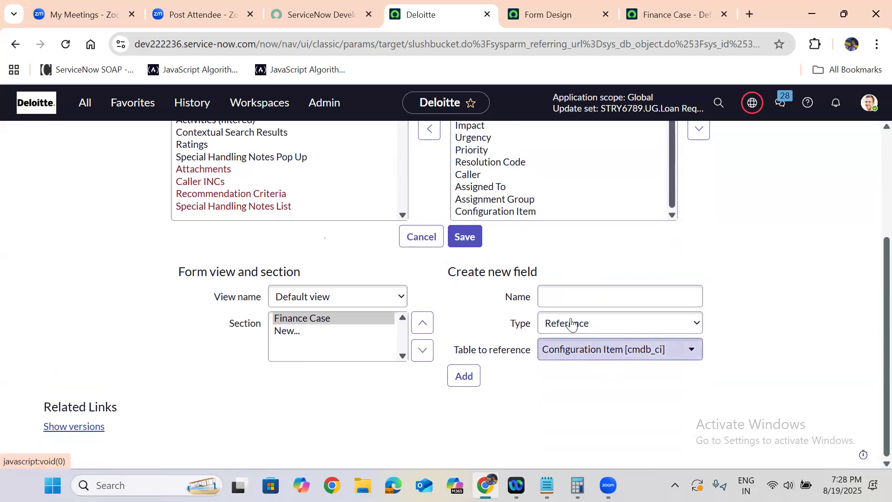
{"action": "left_click", "coordinate": [556, 299]}
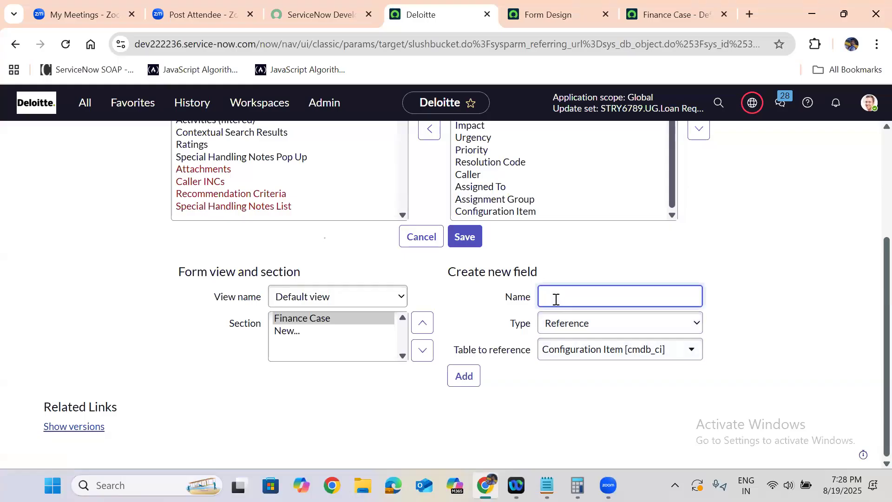
{"action": "type", "text": "Incident"}
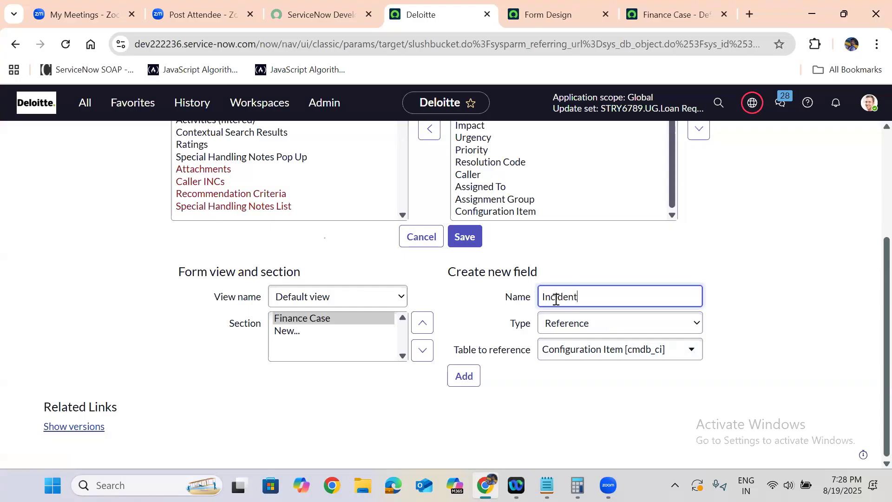
{"action": "left_click", "coordinate": [585, 356]}
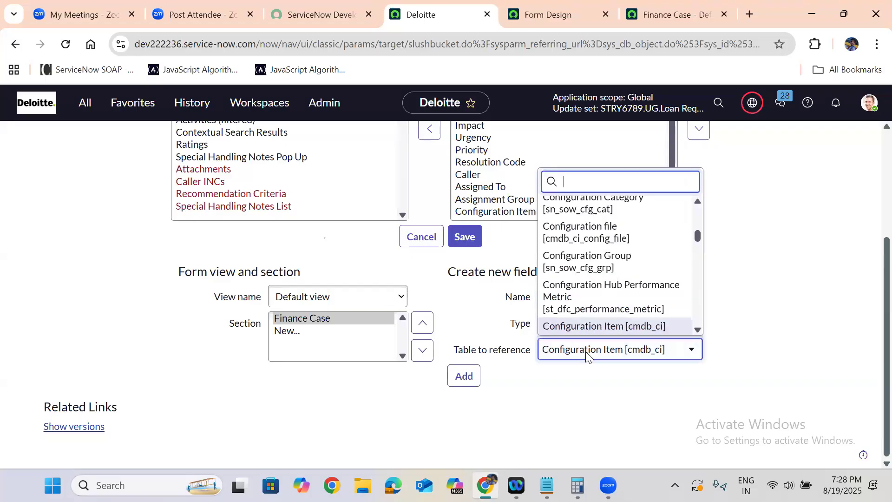
{"action": "type", "text": "incident"}
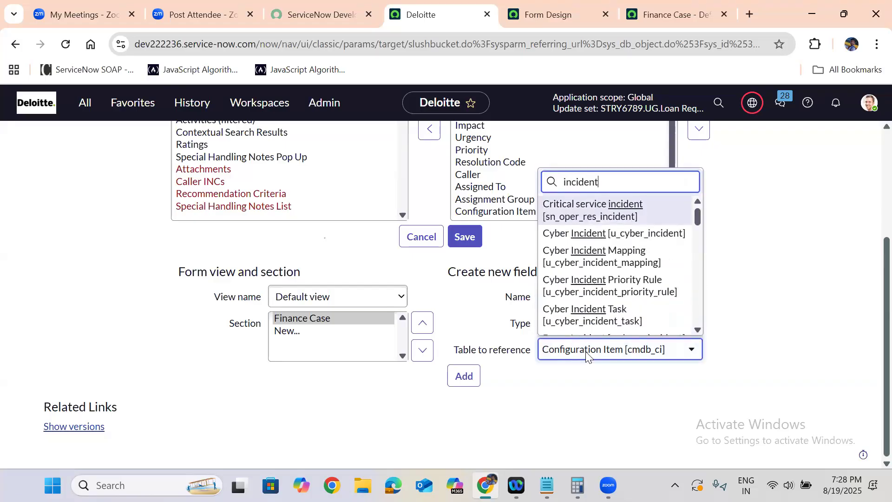
{"action": "type", "text": "]"}
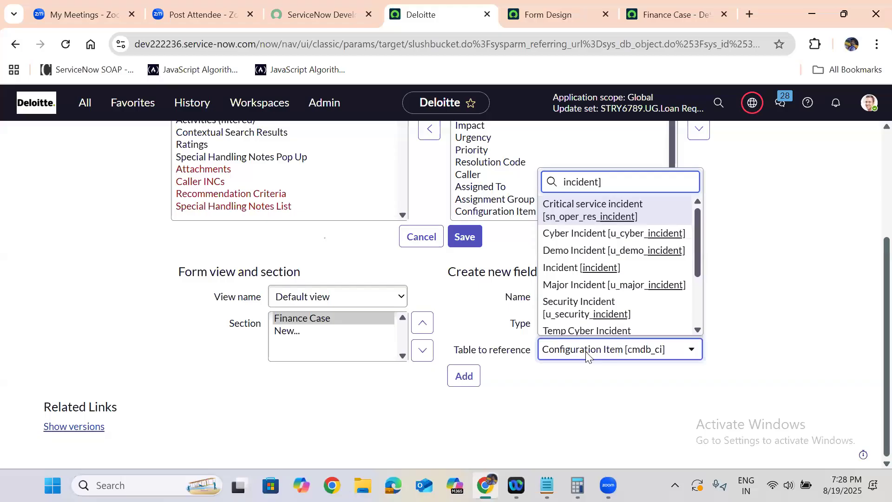
{"action": "key", "text": "Down"}
{"action": "key", "text": "Down"}
{"action": "key", "text": "Down"}
{"action": "key", "text": "Down"}
{"action": "key", "text": "Down"}
{"action": "key", "text": "Down"}
{"action": "key", "text": "Down"}
{"action": "key", "text": "Down"}
{"action": "key", "text": "Down"}
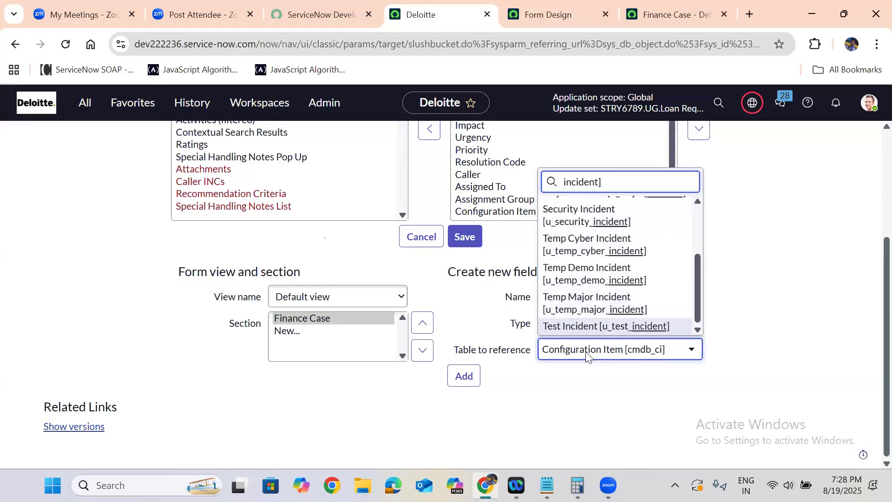
{"action": "key", "text": "Up"}
{"action": "key", "text": "Up"}
{"action": "key", "text": "Up"}
{"action": "key", "text": "Up"}
{"action": "key", "text": "Up"}
{"action": "key", "text": "Up"}
{"action": "key", "text": "Up"}
{"action": "key", "text": "Up"}
{"action": "key", "text": "Up"}
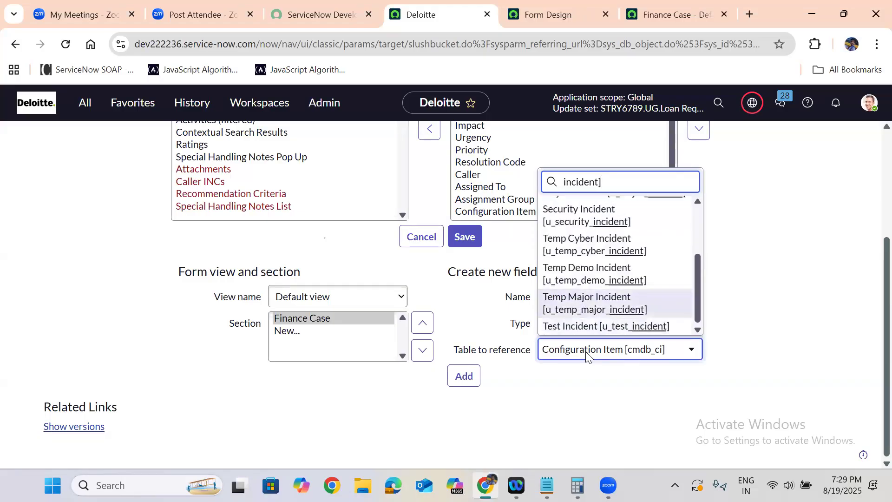
{"action": "key", "text": "Down"}
{"action": "key", "text": "Down"}
{"action": "key", "text": "Down"}
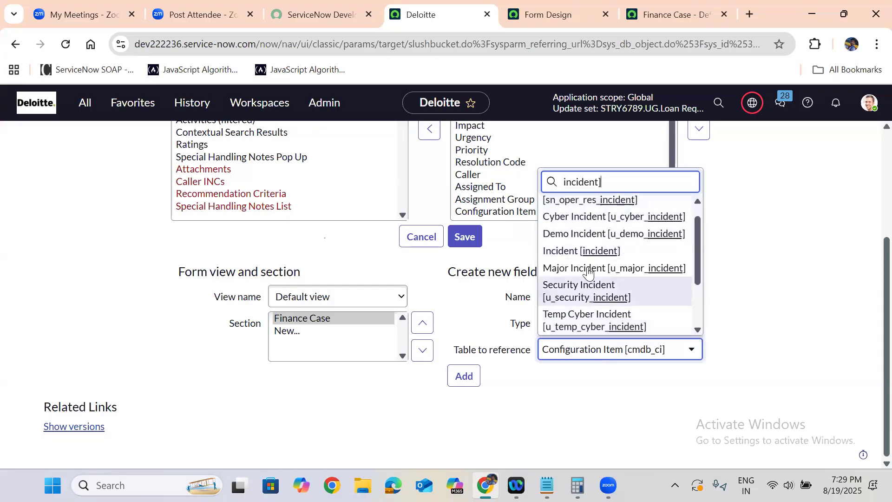
{"action": "left_click", "coordinate": [585, 255]}
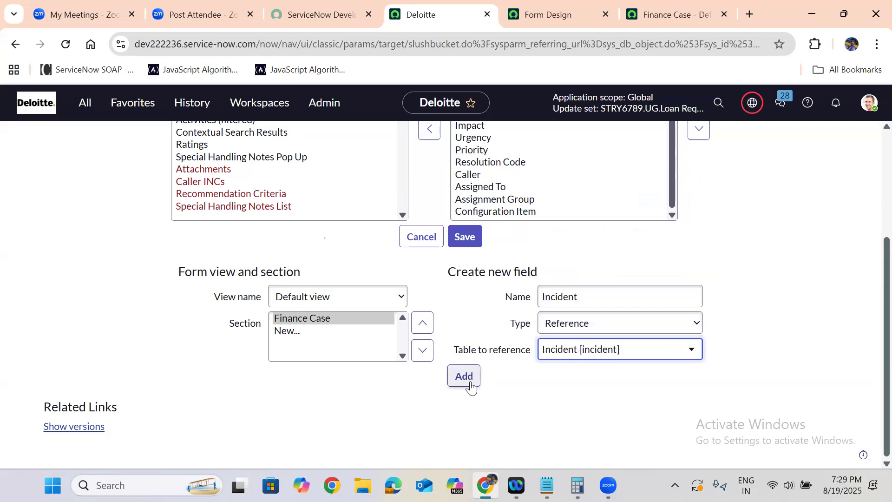
{"action": "left_click", "coordinate": [470, 384]}
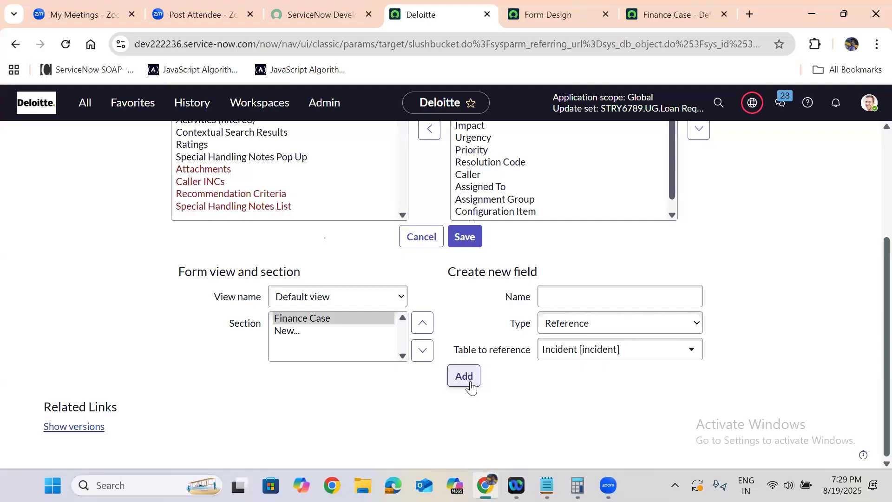
{"action": "left_click", "coordinate": [671, 215]}
{"action": "scroll", "coordinate": [665, 309], "scroll_direction": "down", "scroll_amount": 2}
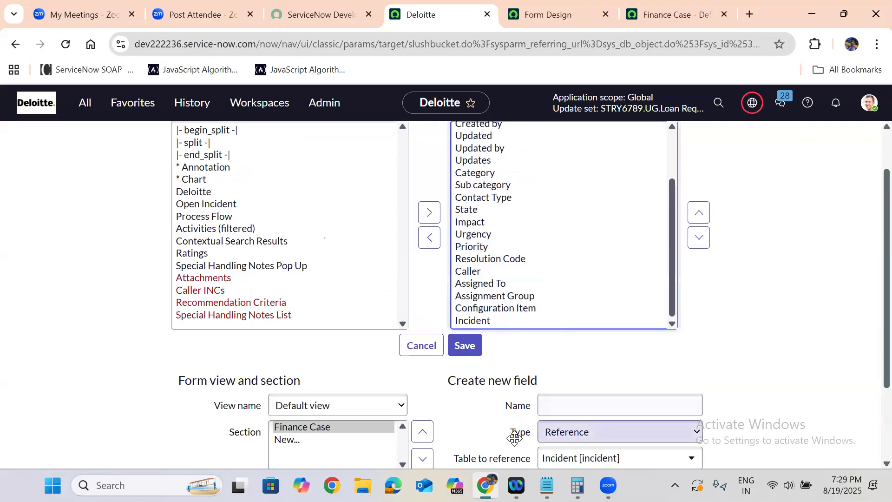
Step: Add a new Reference field named Problem that references the Problem [problem] table
{"action": "scroll", "coordinate": [755, 337], "scroll_direction": "down", "scroll_amount": 2}
{"action": "left_click", "coordinate": [596, 317]}
{"action": "type", "text": "Problem"}
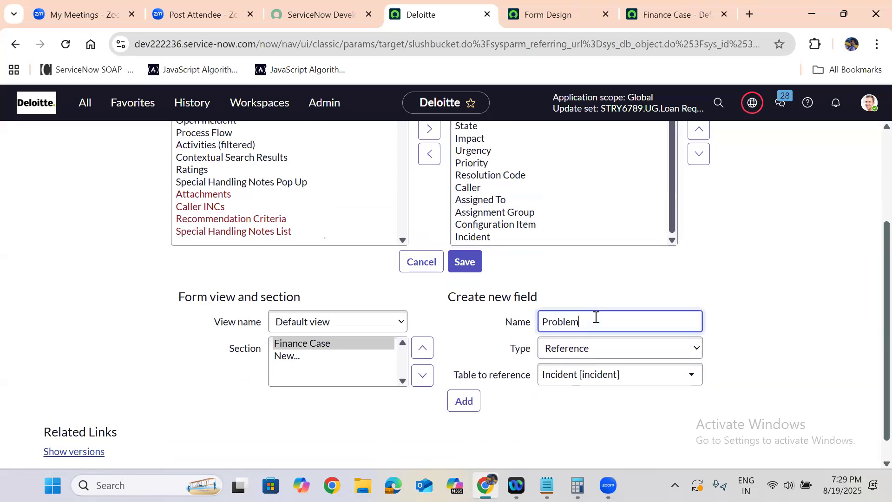
{"action": "left_click", "coordinate": [603, 374]}
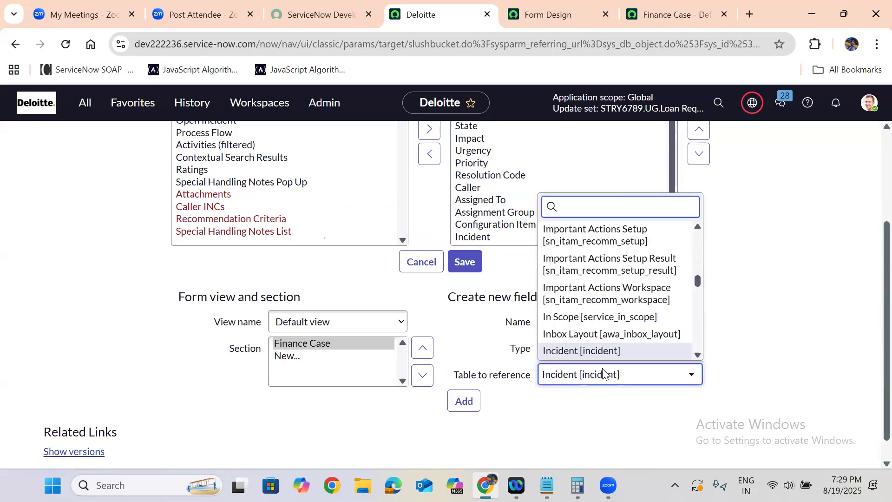
{"action": "type", "text": "problem"}
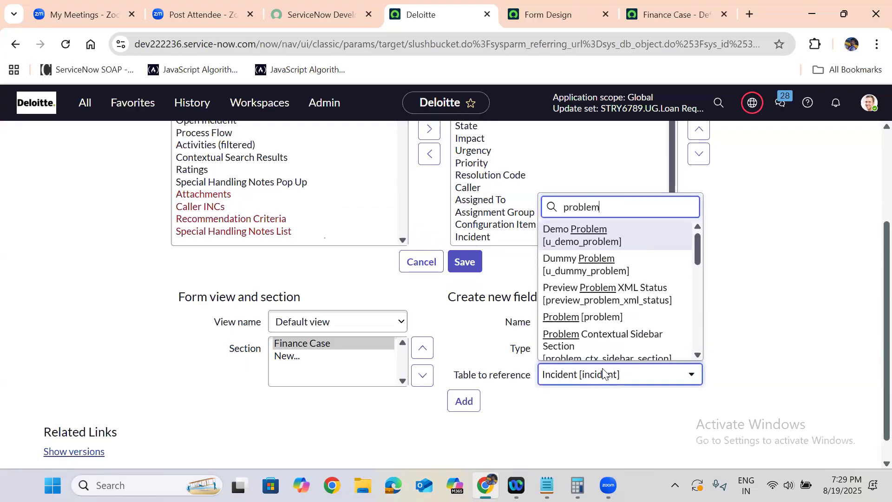
{"action": "key", "text": "Down"}
{"action": "key", "text": "Down"}
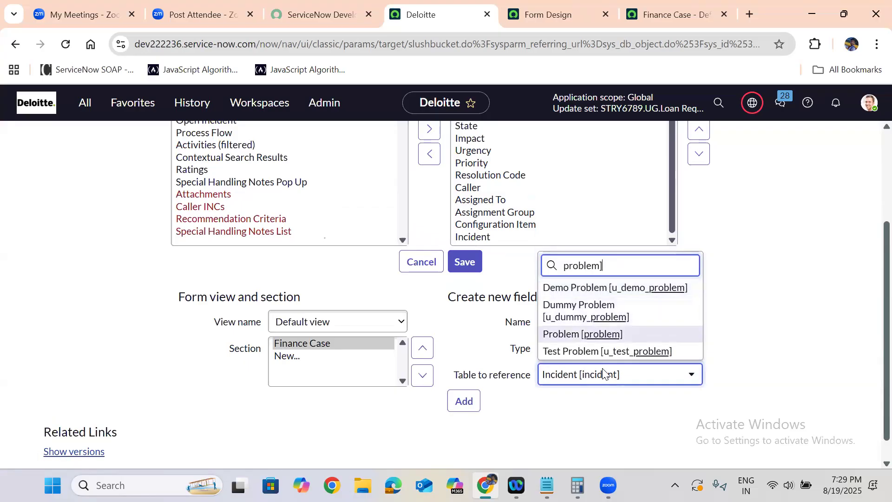
{"action": "key", "text": "Return"}
{"action": "left_click", "coordinate": [462, 400]}
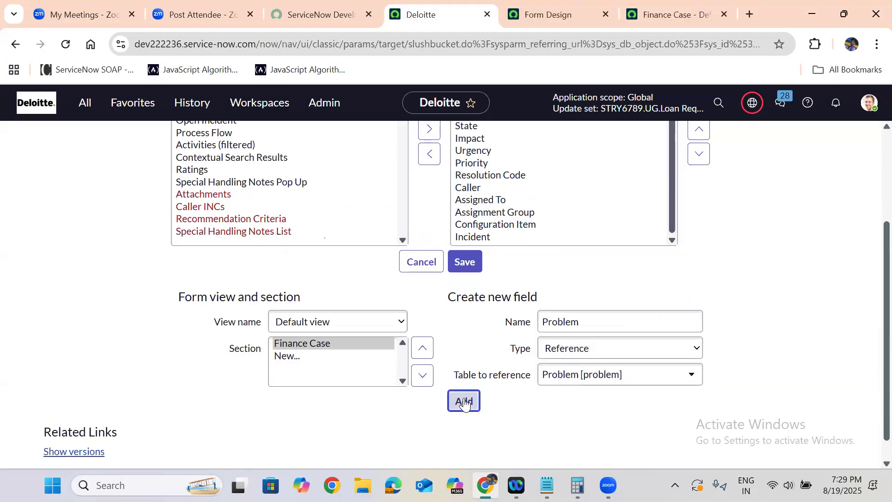
{"action": "left_click_drag", "start_coordinate": [672, 198], "coordinate": [667, 336]}
Step: Add a new Reference field named Change Request that references the Change Request [change_request] table
{"action": "scroll", "coordinate": [622, 370], "scroll_direction": "down", "scroll_amount": 3}
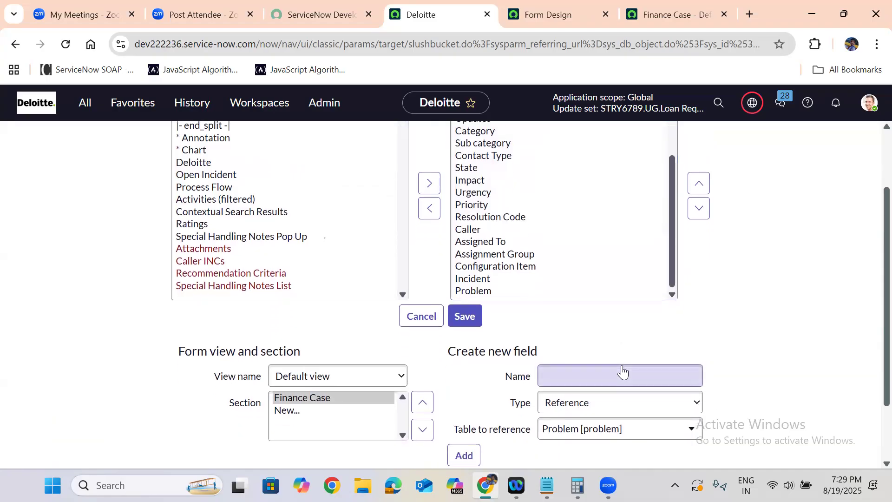
{"action": "left_click", "coordinate": [564, 293]}
{"action": "type", "text": "C"}
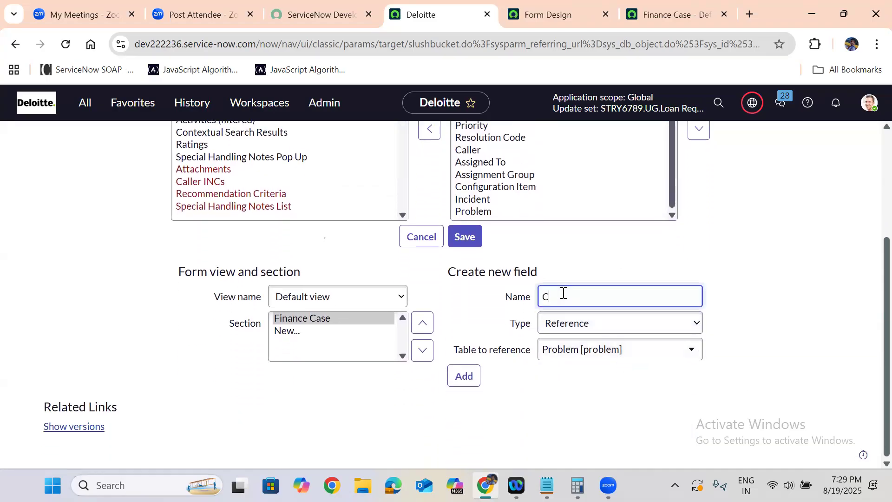
{"action": "type", "text": "harnge Request"}
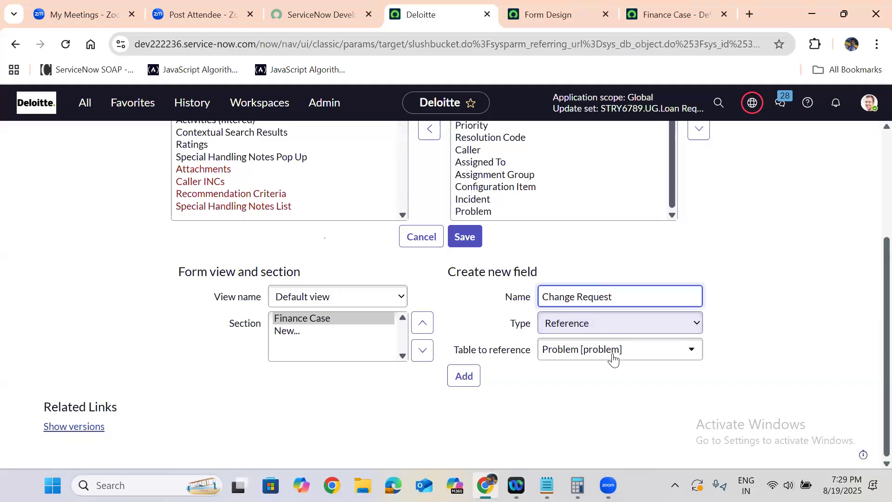
{"action": "left_click", "coordinate": [609, 355]}
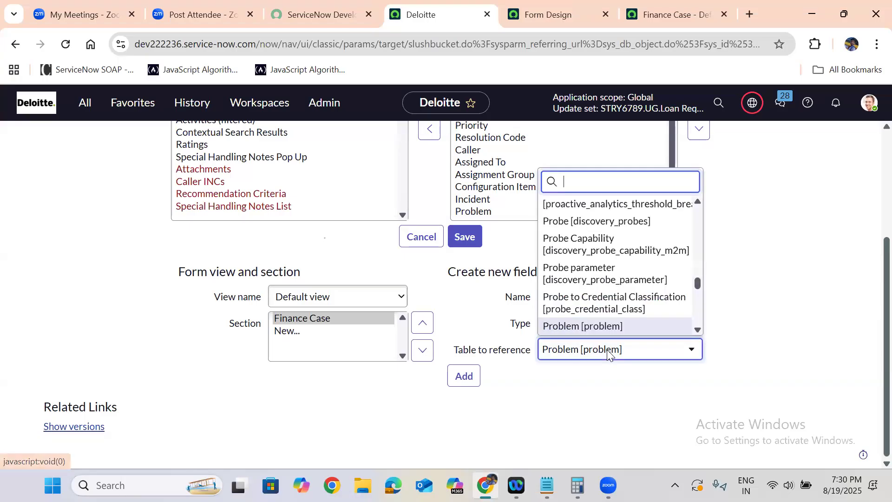
{"action": "type", "text": "change"}
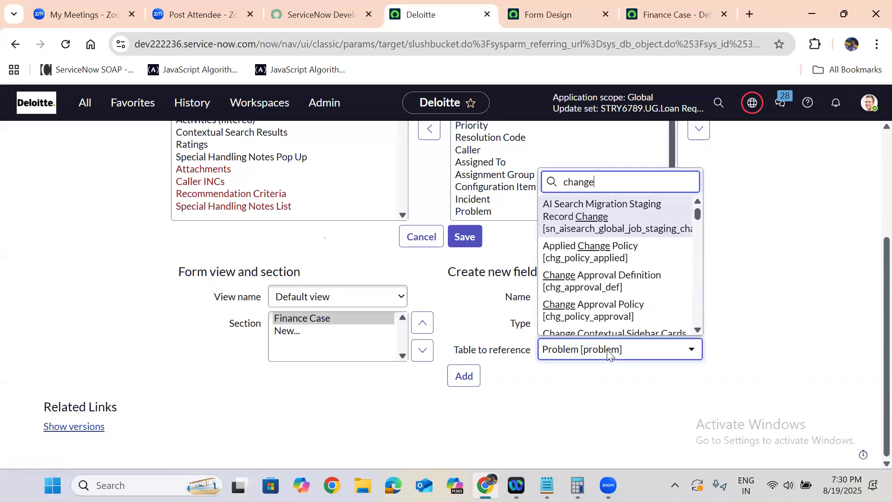
{"action": "type", "text": "_re"}
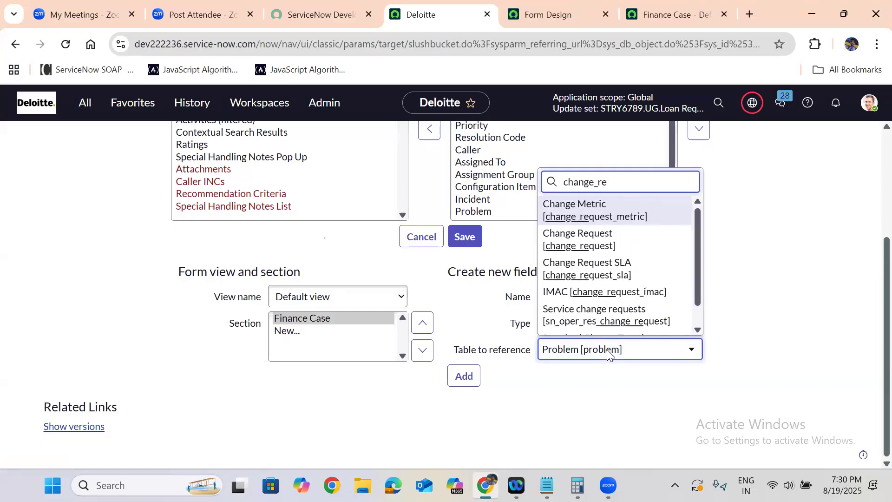
{"action": "type", "text": "quest"}
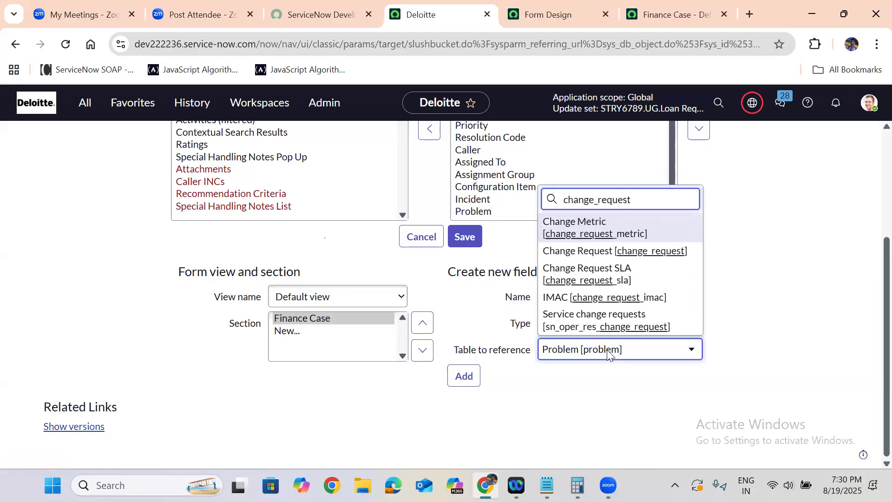
{"action": "type", "text": "]"}
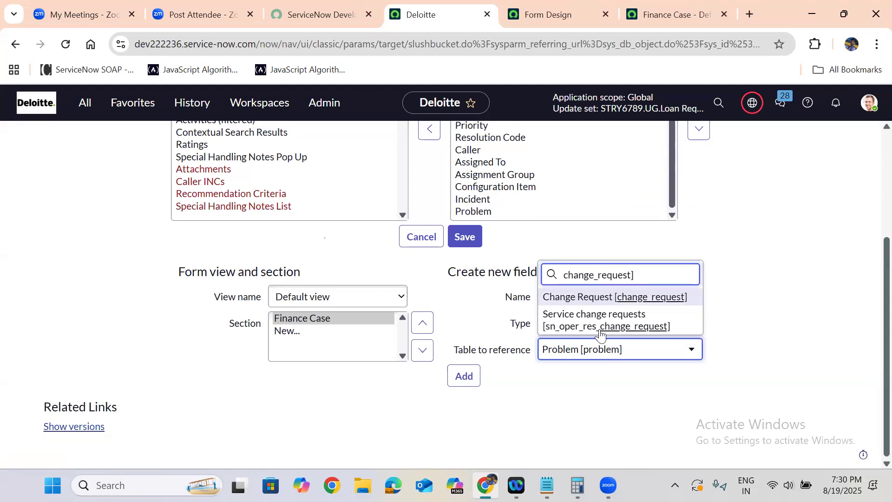
{"action": "left_click", "coordinate": [589, 297]}
{"action": "left_click", "coordinate": [463, 375]}
Step: Add a new Reference field named Requested Item that references the Requested Item [sc_req_item] table
{"action": "left_click", "coordinate": [556, 297]}
{"action": "type", "text": "Requested Item"}
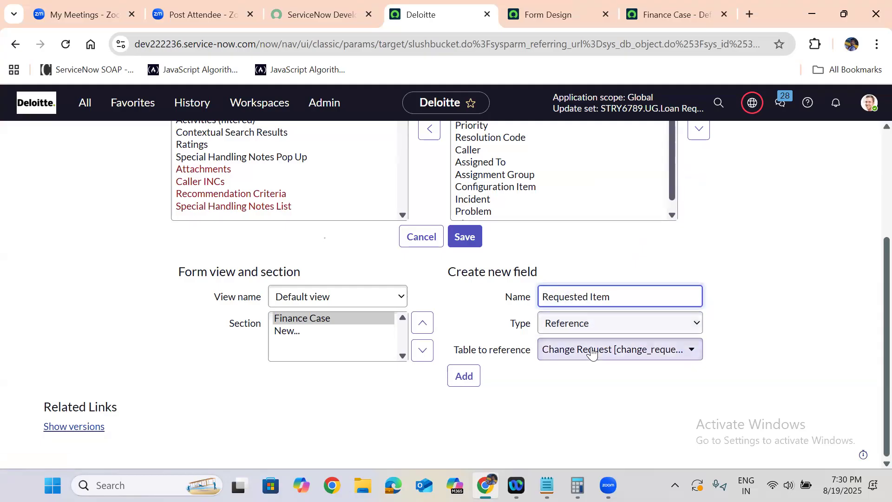
{"action": "left_click", "coordinate": [591, 353]}
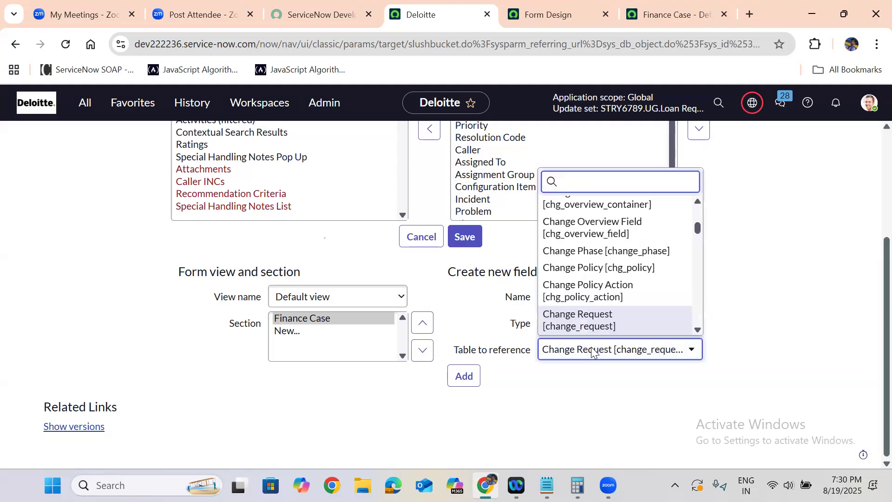
{"action": "type", "text": "sc_req"}
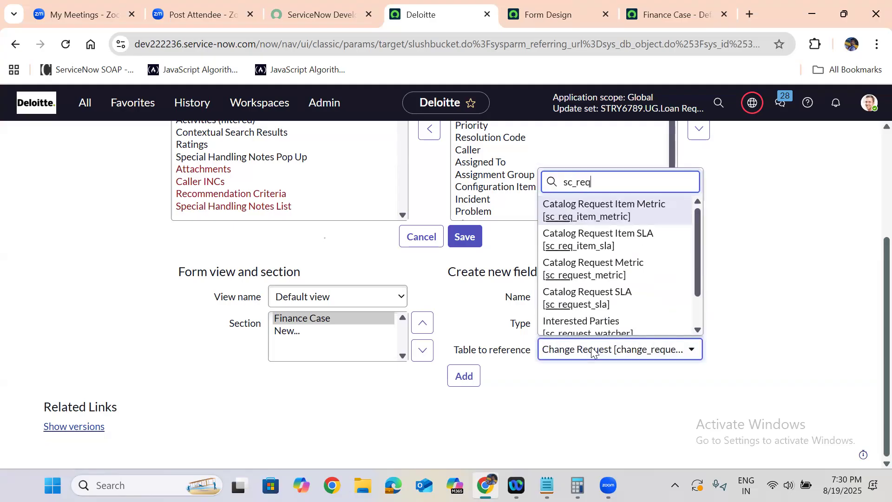
{"action": "type", "text": "-item"}
{"action": "key", "text": "BackSpace"}
{"action": "key", "text": "BackSpace"}
{"action": "key", "text": "BackSpace"}
{"action": "key", "text": "BackSpace"}
{"action": "key", "text": "BackSpace"}
{"action": "type", "text": "_"}
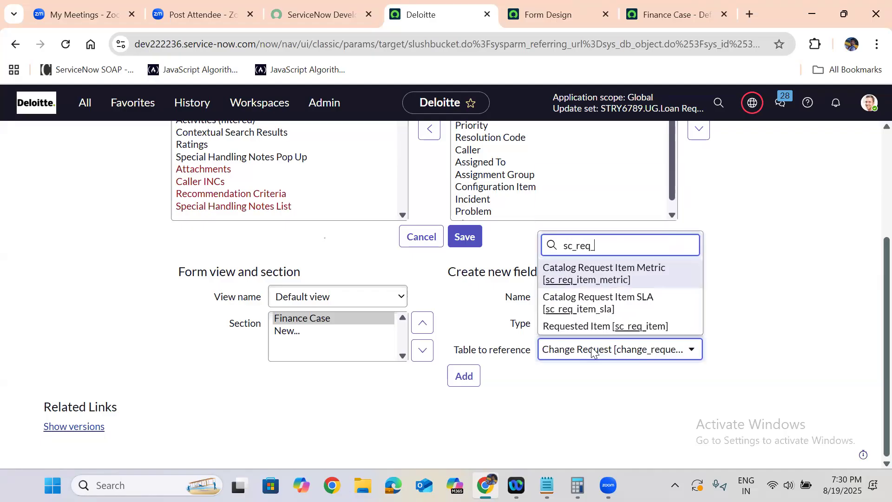
{"action": "type", "text": "item]"}
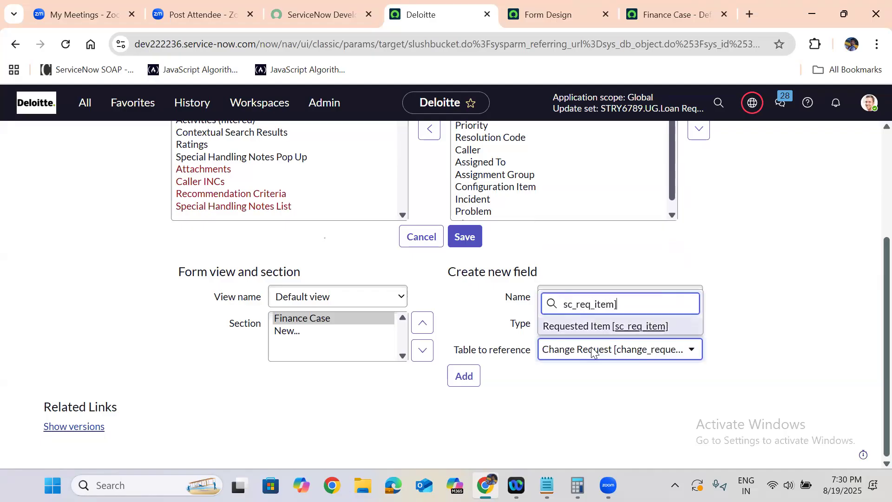
{"action": "left_click", "coordinate": [604, 326]}
{"action": "left_click", "coordinate": [462, 375]}
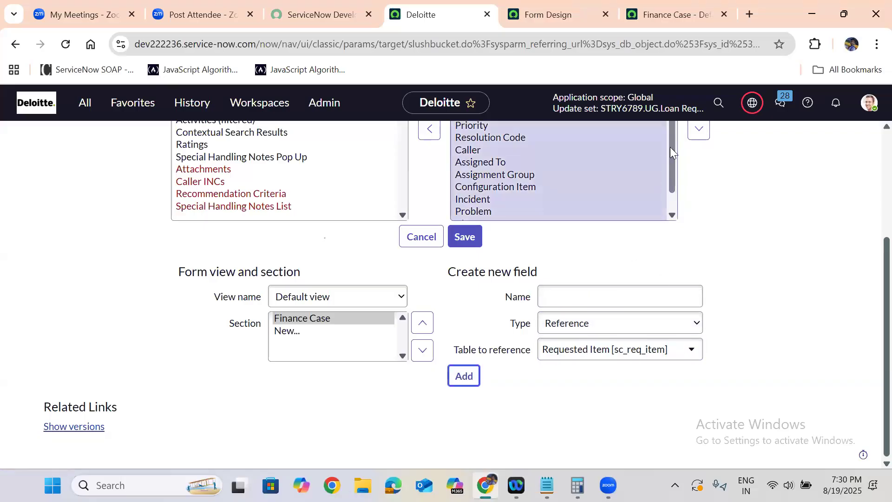
{"action": "scroll", "coordinate": [670, 261], "scroll_direction": "down", "scroll_amount": 3}
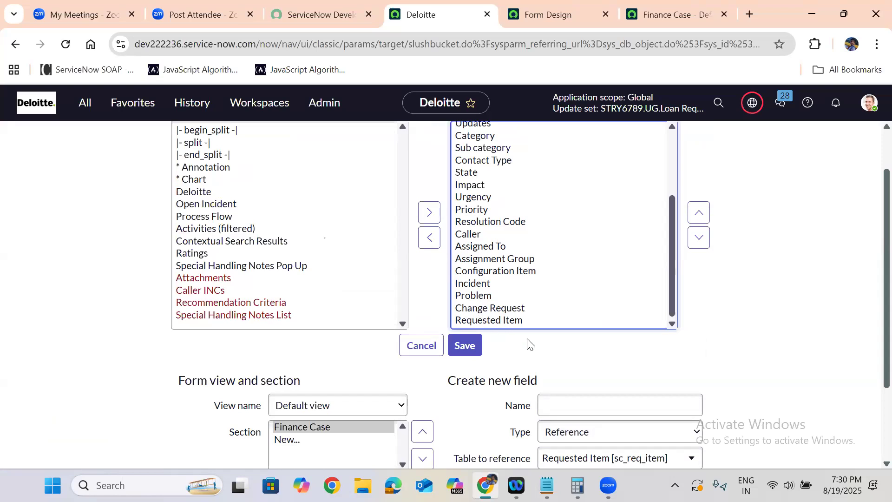
Step: Add a new Reference field named Resolved By that references the User [sys_user] table
{"action": "scroll", "coordinate": [530, 344], "scroll_direction": "down", "scroll_amount": 2}
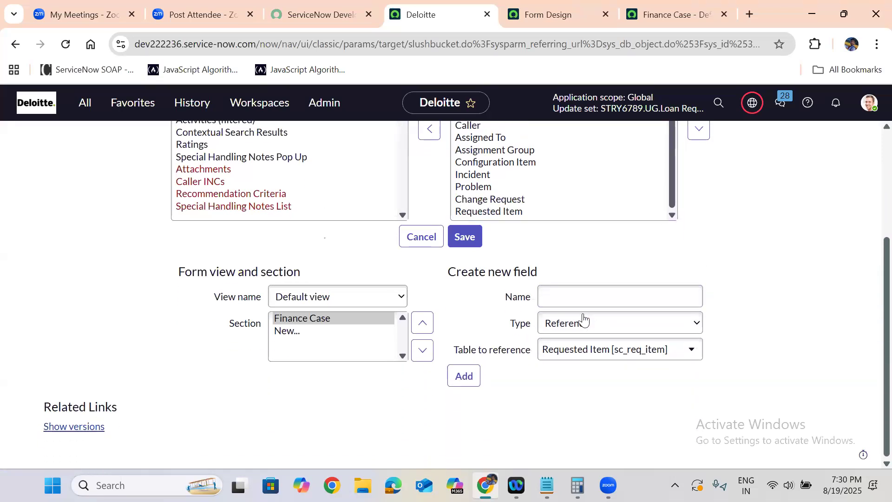
{"action": "left_click", "coordinate": [575, 292]}
{"action": "type", "text": "Res"}
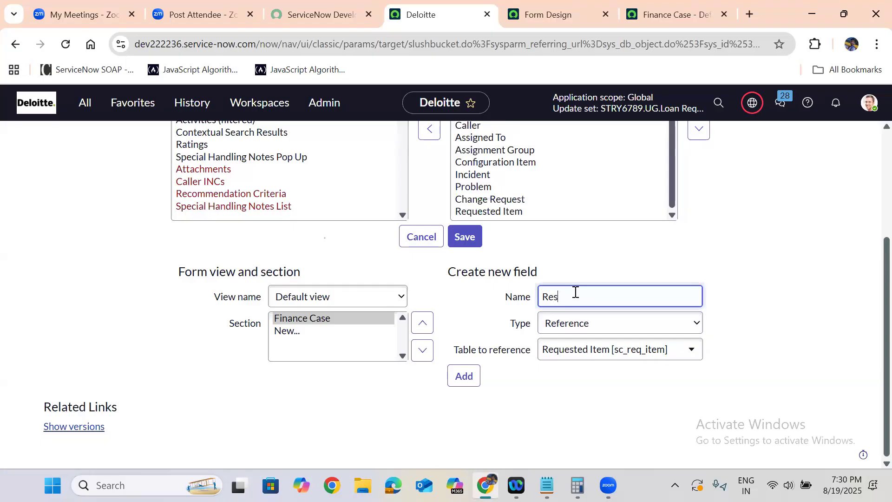
{"action": "type", "text": "olved VBy"}
{"action": "left_click", "coordinate": [604, 349]}
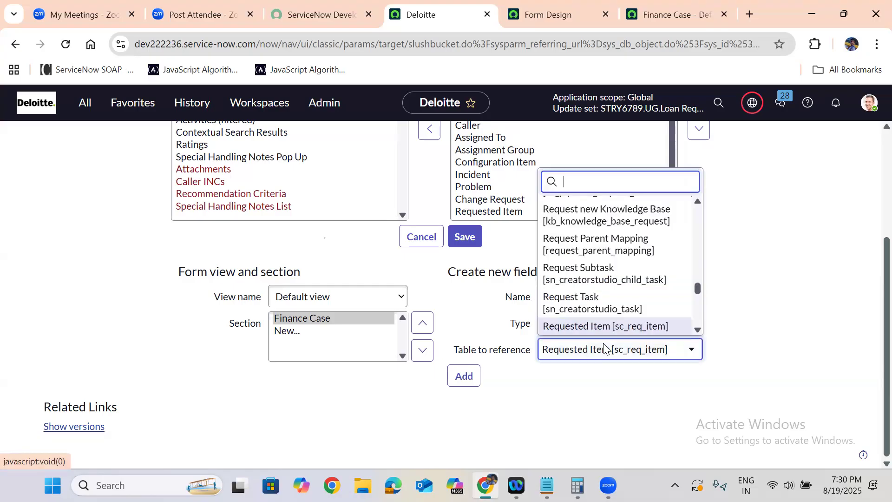
{"action": "type", "text": "sys"}
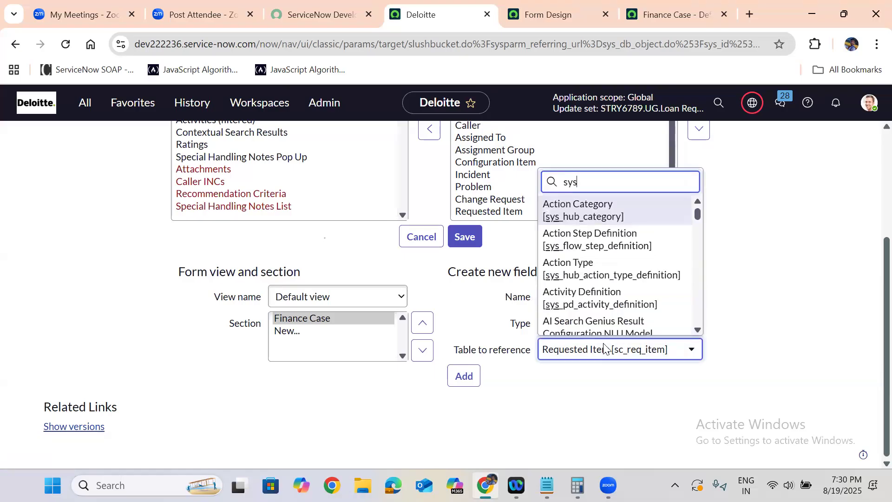
{"action": "type", "text": "_user]"}
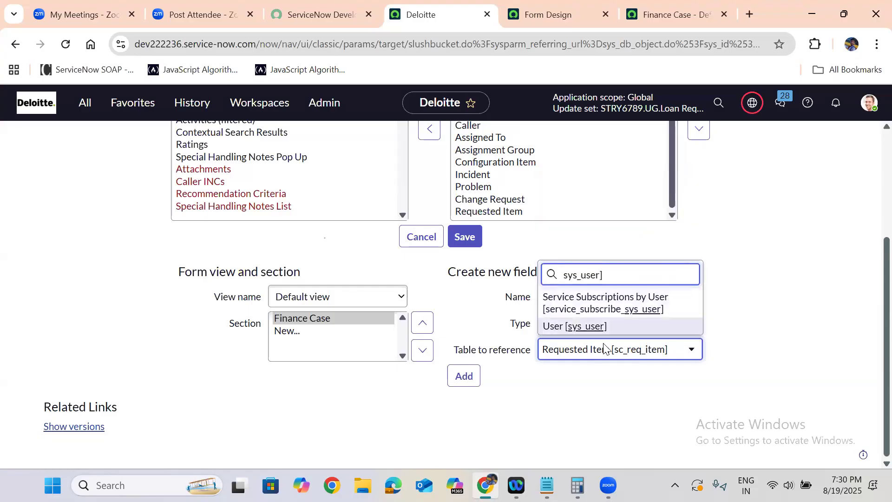
{"action": "key", "text": "Return"}
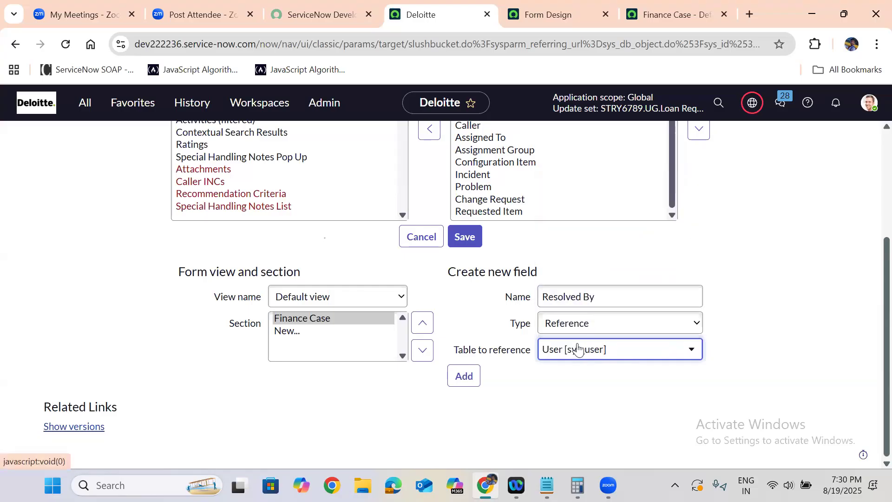
{"action": "left_click", "coordinate": [467, 384]}
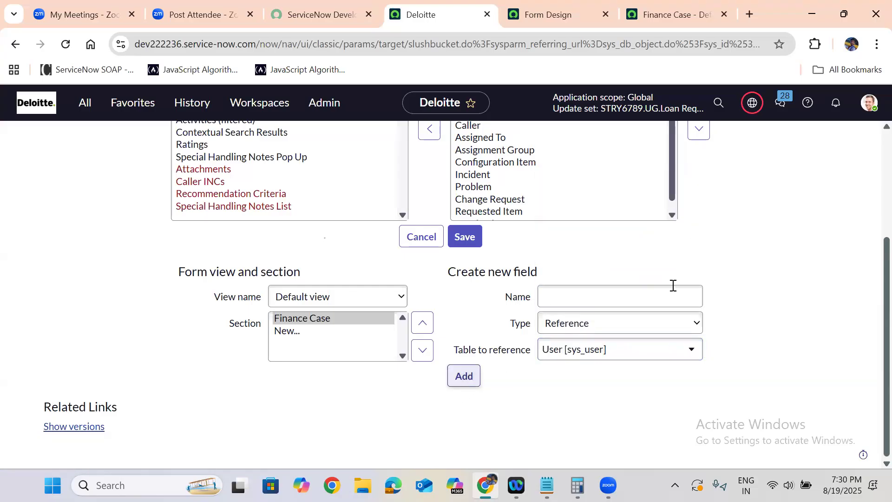
{"action": "left_click_drag", "start_coordinate": [671, 184], "coordinate": [675, 323]}
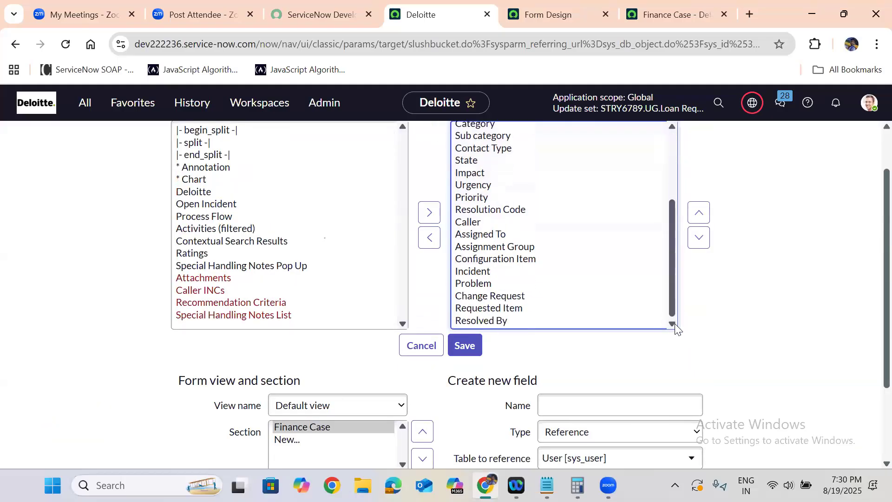
Step: Add a new Reference field named Closed By that references the User [sys_user] table
{"action": "left_click", "coordinate": [550, 355]}
{"action": "scroll", "coordinate": [550, 355], "scroll_direction": "down", "scroll_amount": 2}
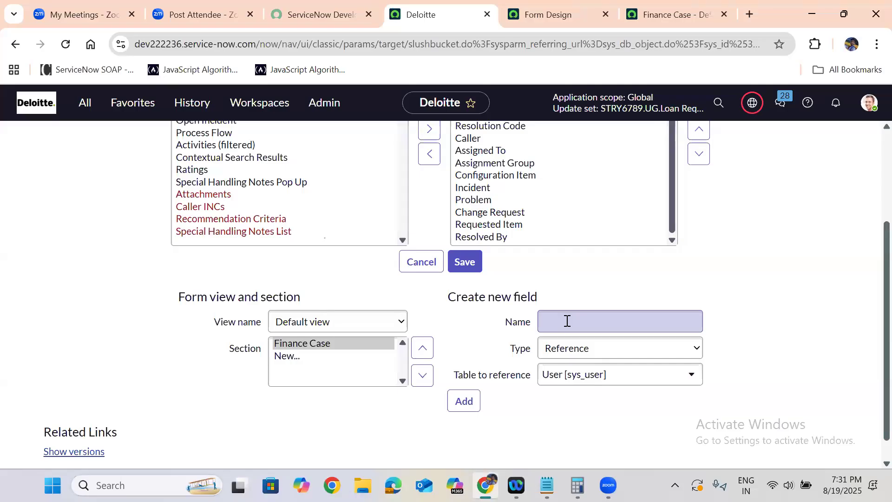
{"action": "left_click", "coordinate": [567, 321]}
{"action": "type", "text": "Closed"}
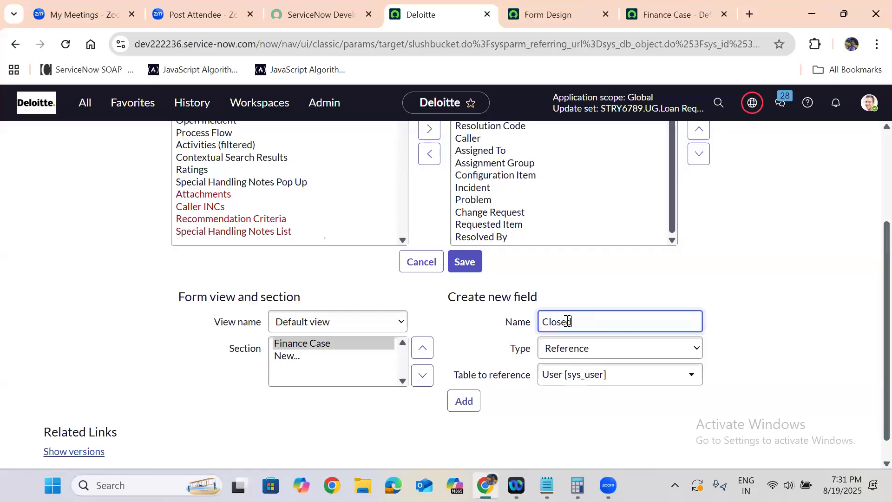
{"action": "type", "text": " By"}
{"action": "left_click", "coordinate": [464, 400]}
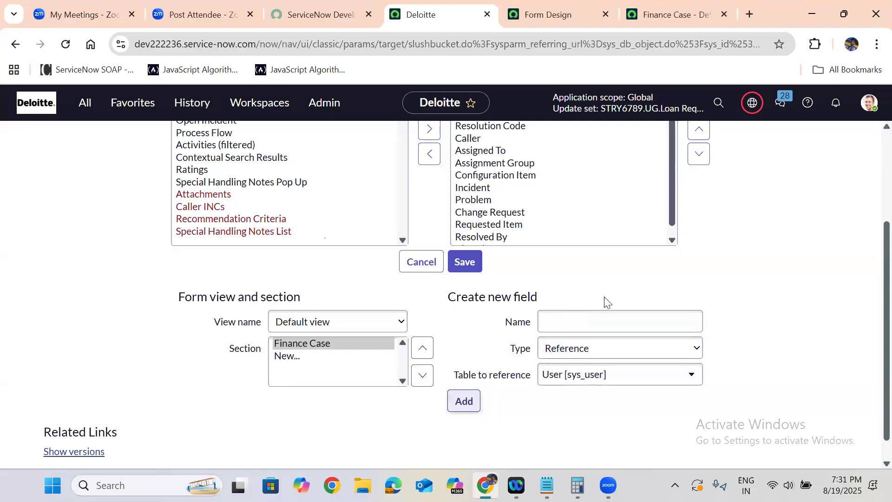
Step: Save the Finance Case form layout with the added reference fields and dismiss the save progress dialog
{"action": "left_click", "coordinate": [731, 269]}
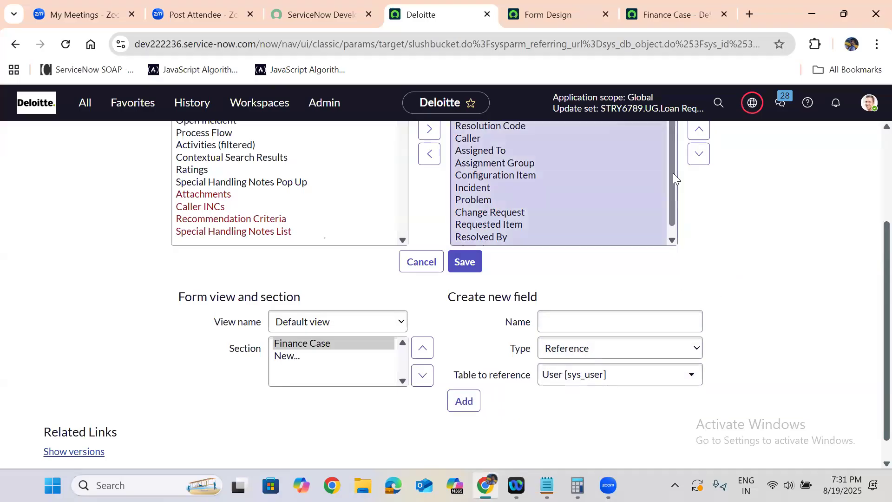
{"action": "left_click_drag", "start_coordinate": [672, 217], "coordinate": [674, 314]}
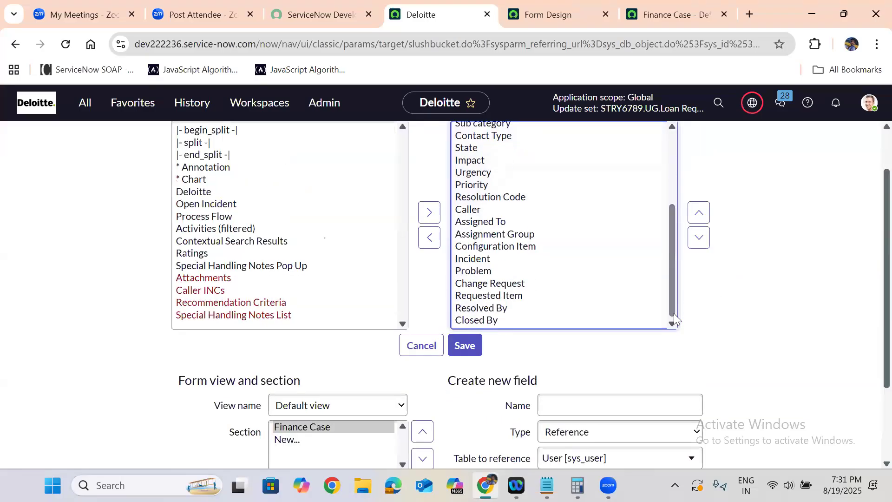
{"action": "left_click", "coordinate": [467, 345]}
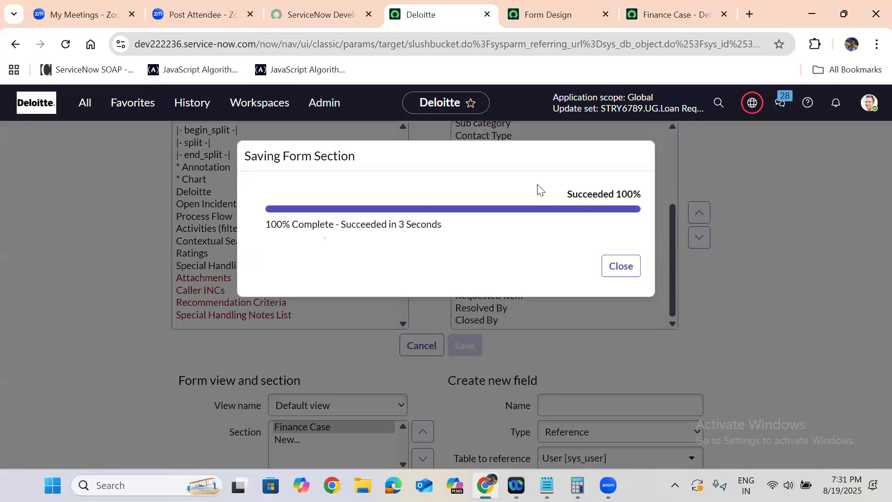
{"action": "left_click", "coordinate": [628, 263]}
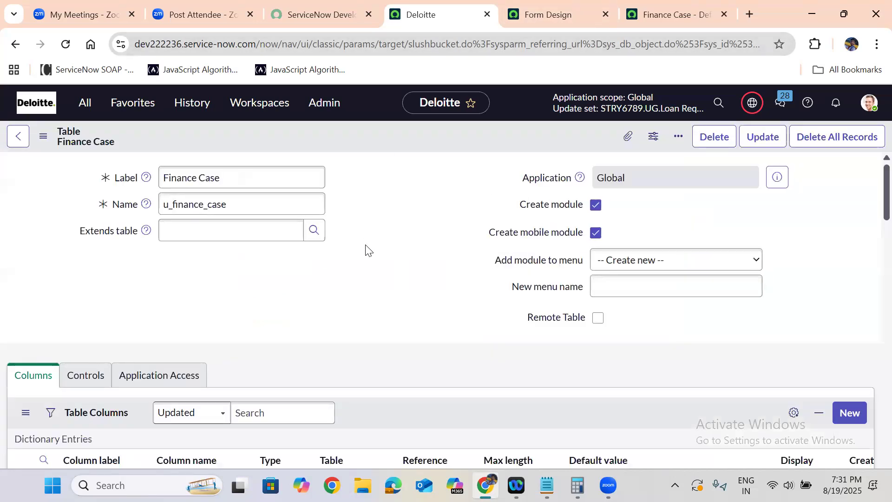
Step: Open a new empty Finance Case form from the table record's related links
{"action": "scroll", "coordinate": [366, 246], "scroll_direction": "down", "scroll_amount": 15}
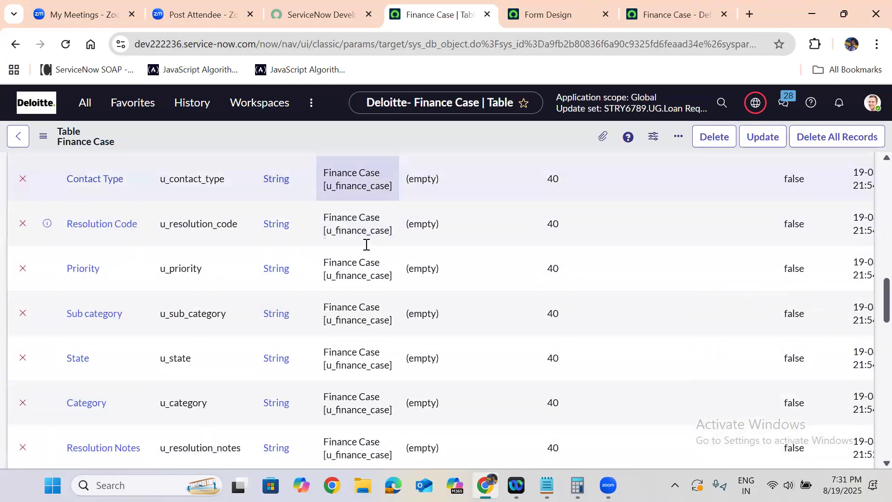
{"action": "scroll", "coordinate": [366, 244], "scroll_direction": "down", "scroll_amount": 10}
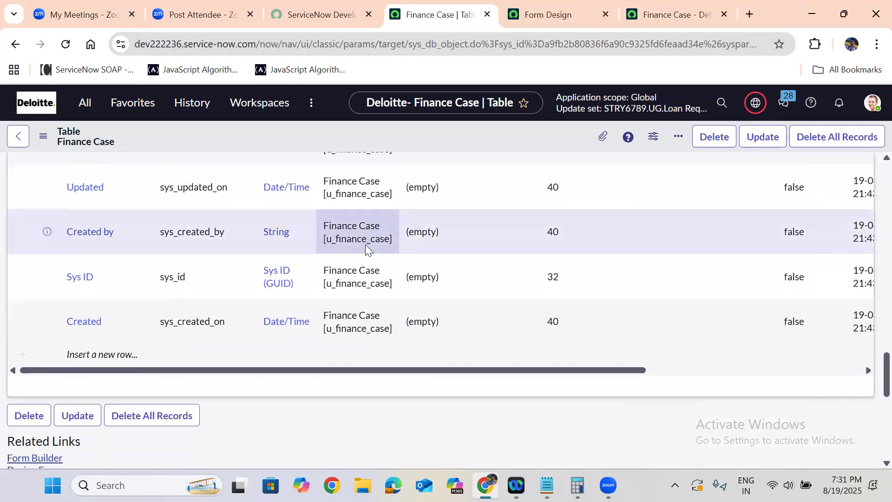
{"action": "scroll", "coordinate": [366, 245], "scroll_direction": "down", "scroll_amount": 4}
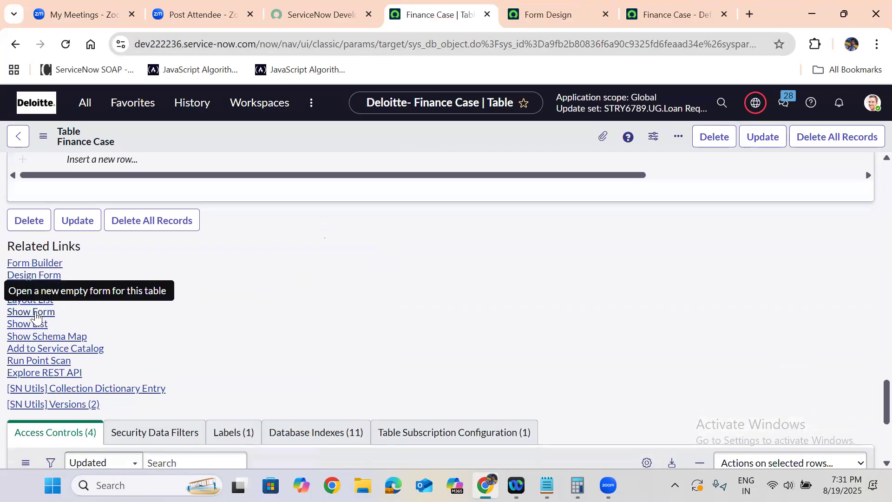
{"action": "left_click", "coordinate": [36, 314]}
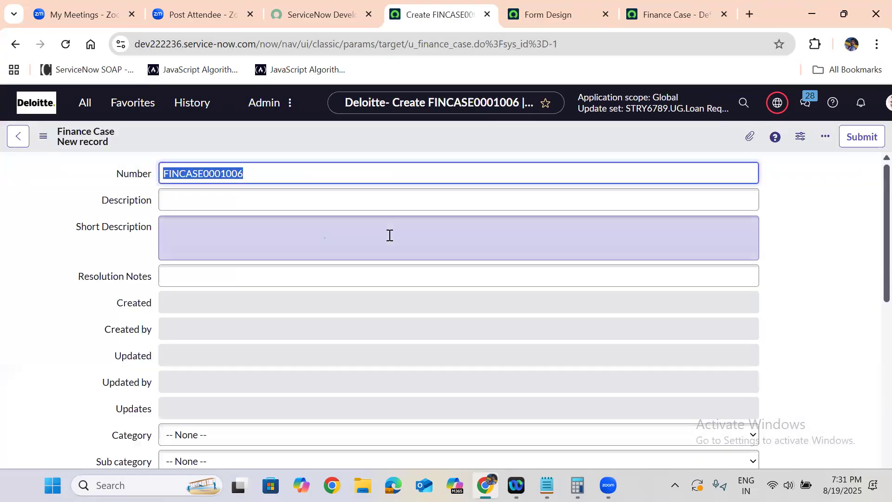
{"action": "left_click", "coordinate": [779, 258]}
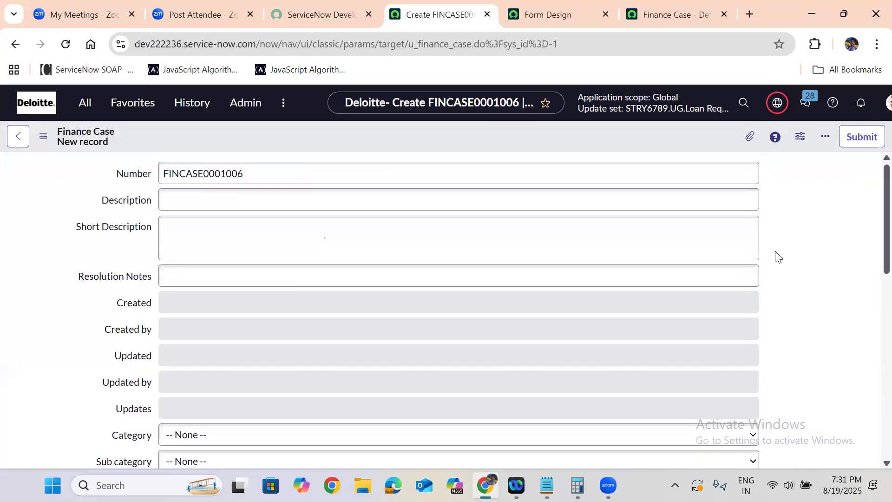
Step: Choose a user from the lookup list for Caller and a different user for Assigned To
{"action": "scroll", "coordinate": [778, 258], "scroll_direction": "down", "scroll_amount": 8}
{"action": "scroll", "coordinate": [777, 256], "scroll_direction": "up", "scroll_amount": 1}
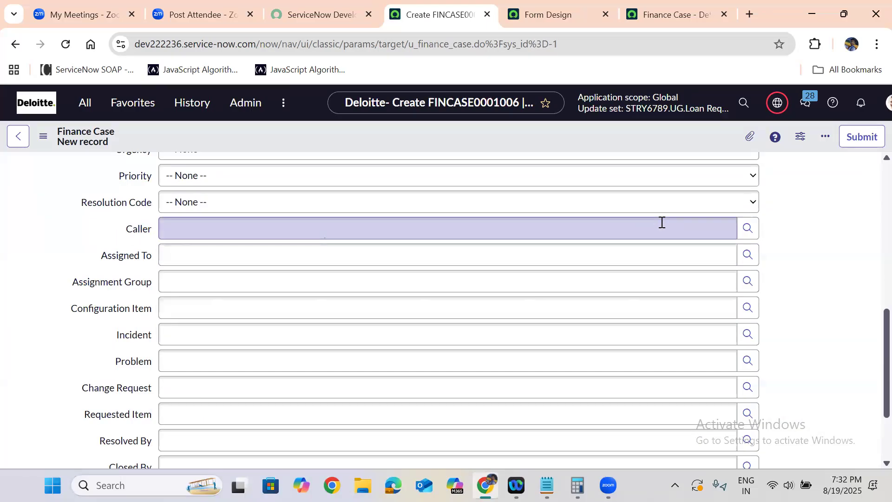
{"action": "left_click", "coordinate": [745, 229]}
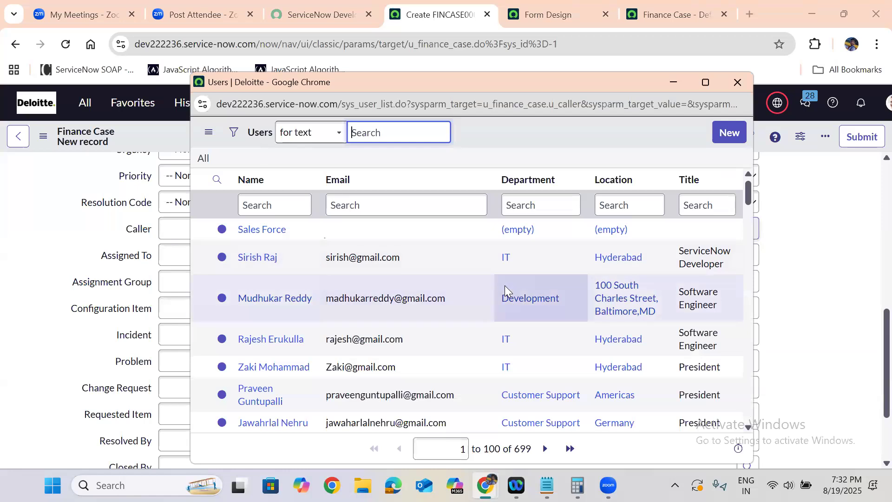
{"action": "left_click", "coordinate": [269, 299]}
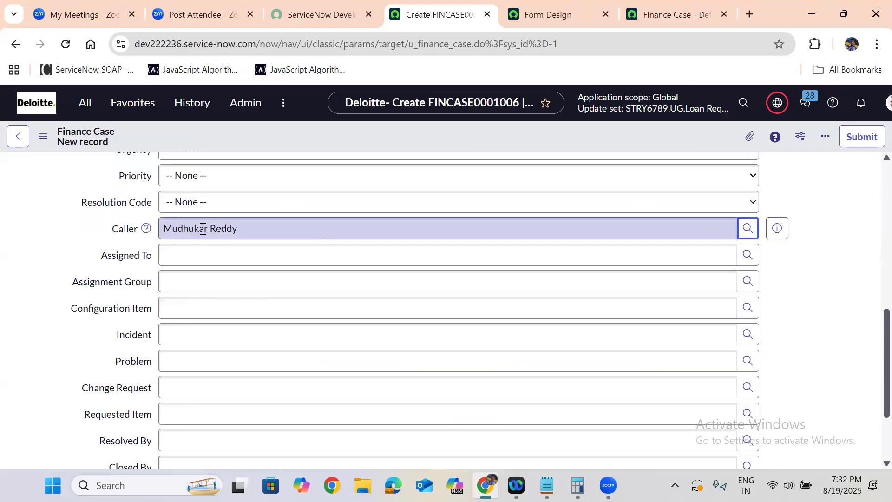
{"action": "left_click", "coordinate": [748, 254]}
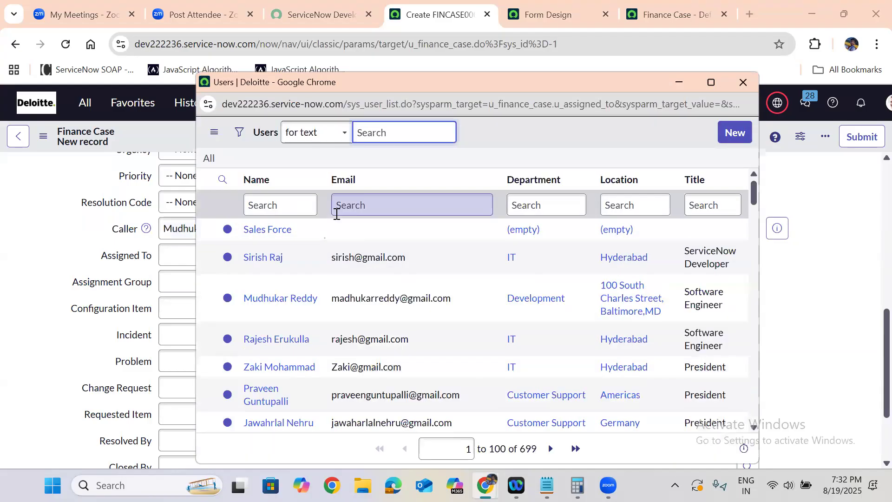
{"action": "left_click", "coordinate": [260, 340]}
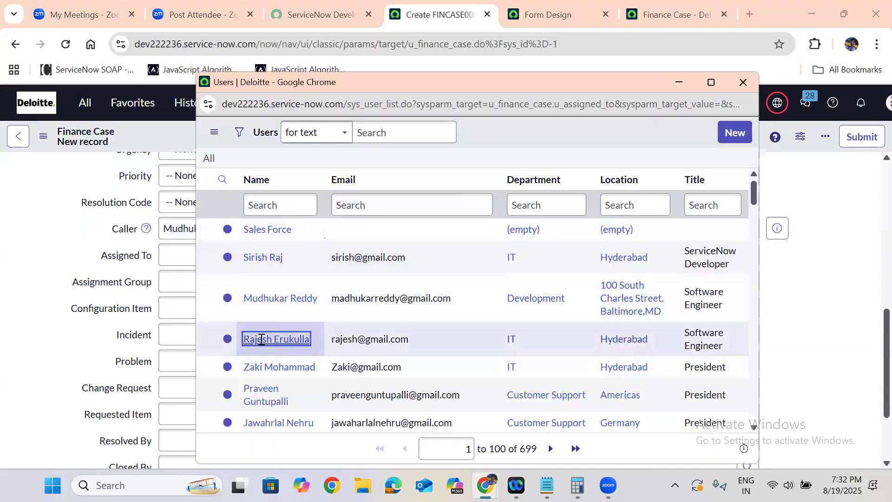
Step: Set Assignment Group to Customer Service Support and Incident to INC0074210 using their lookup lists
{"action": "left_click", "coordinate": [749, 282]}
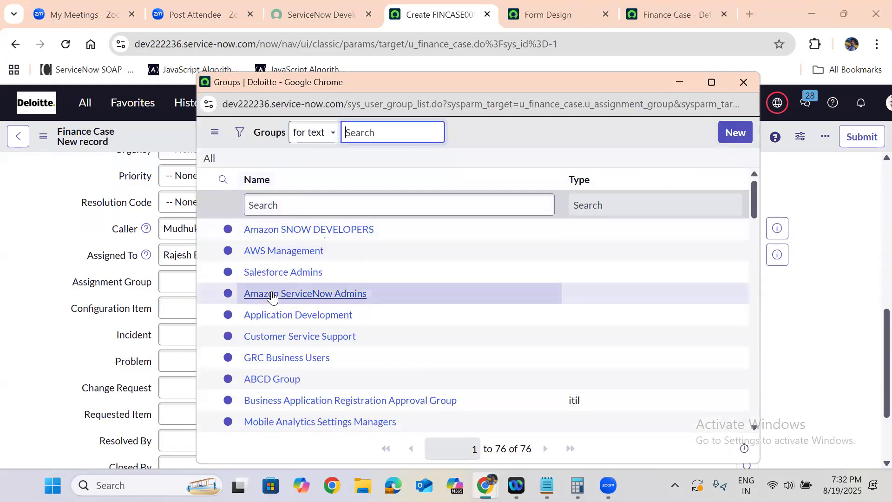
{"action": "left_click", "coordinate": [288, 337]}
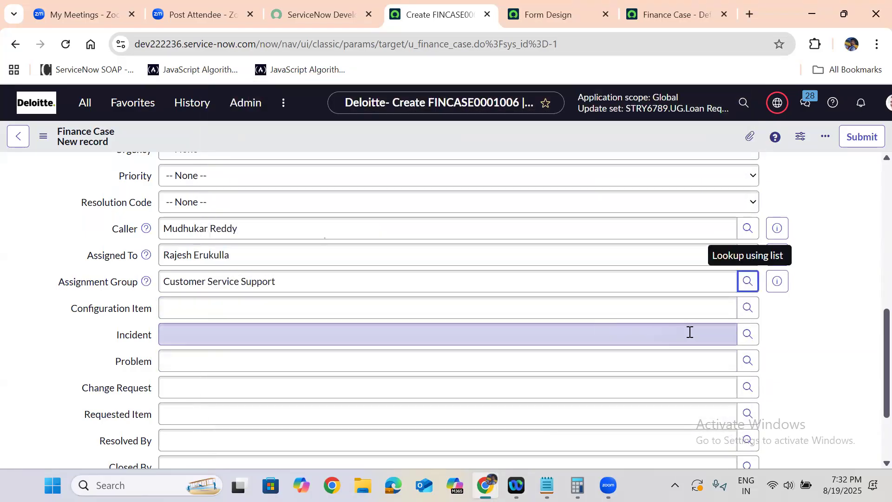
{"action": "left_click", "coordinate": [747, 334]}
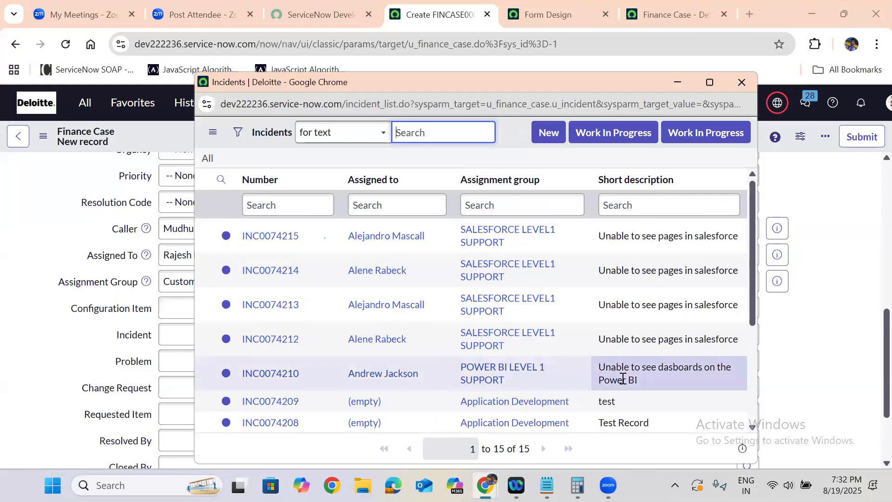
{"action": "left_click", "coordinate": [270, 376]}
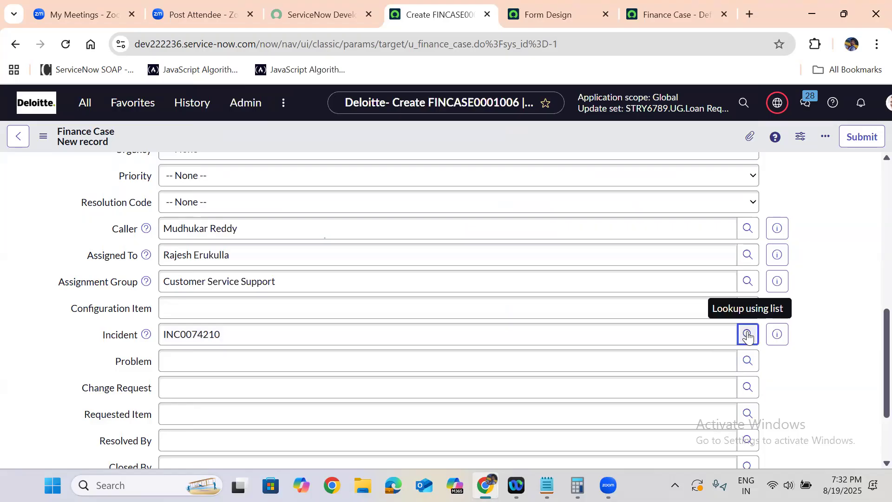
Step: Review the lookup lists for Problem and Change Request on the new Finance Case without choosing a record
{"action": "left_click", "coordinate": [747, 361]}
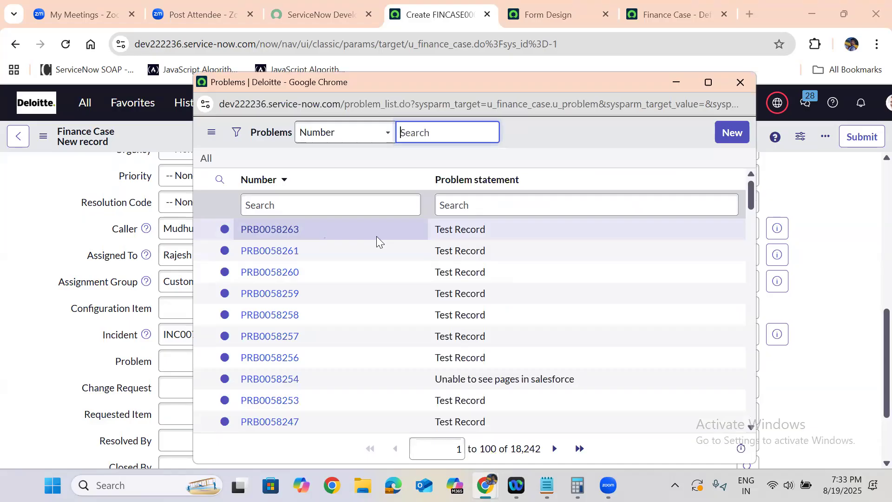
{"action": "left_click", "coordinate": [741, 83]}
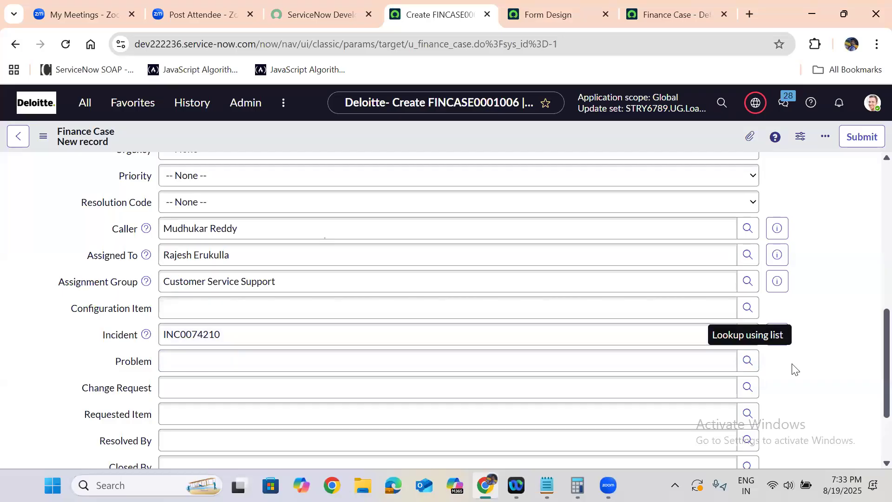
{"action": "left_click", "coordinate": [747, 386]}
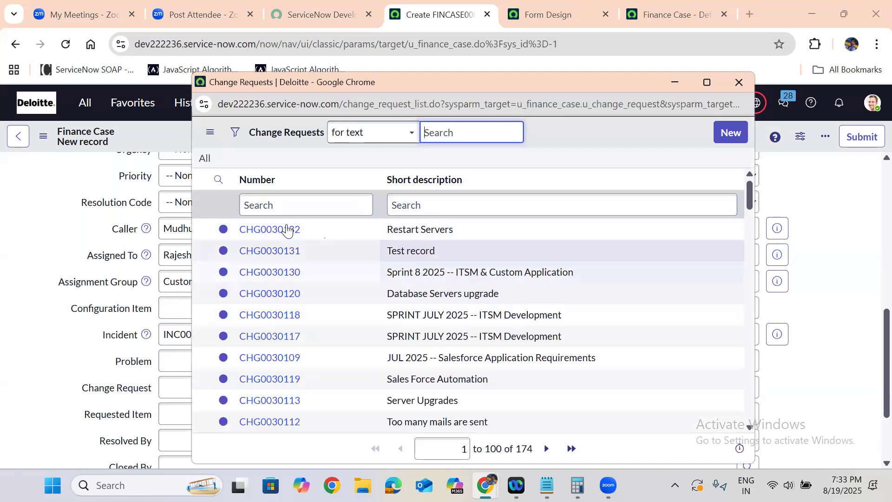
{"action": "left_click", "coordinate": [738, 83]}
Step: Review the lookup lists for Requested Item, Change Request and Resolved By, closing each without choosing a record
{"action": "scroll", "coordinate": [871, 424], "scroll_direction": "down", "scroll_amount": 2}
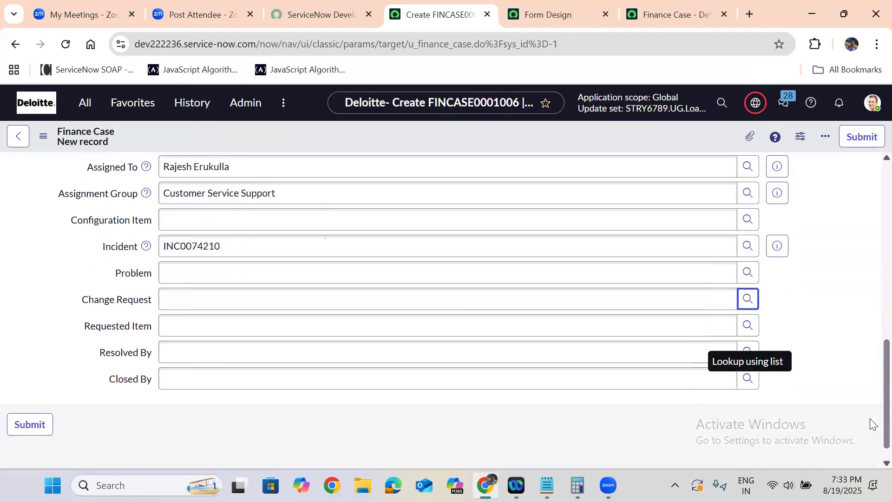
{"action": "scroll", "coordinate": [870, 424], "scroll_direction": "down", "scroll_amount": 1}
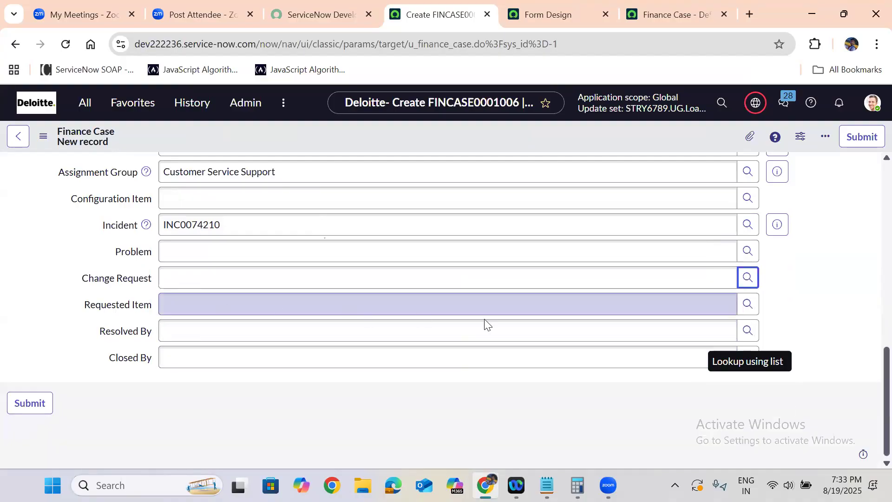
{"action": "left_click", "coordinate": [746, 305]}
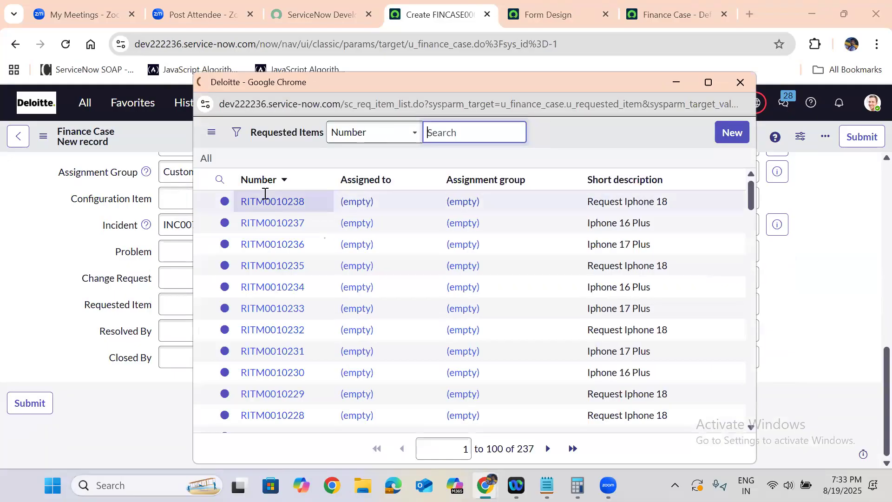
{"action": "left_click", "coordinate": [738, 84]}
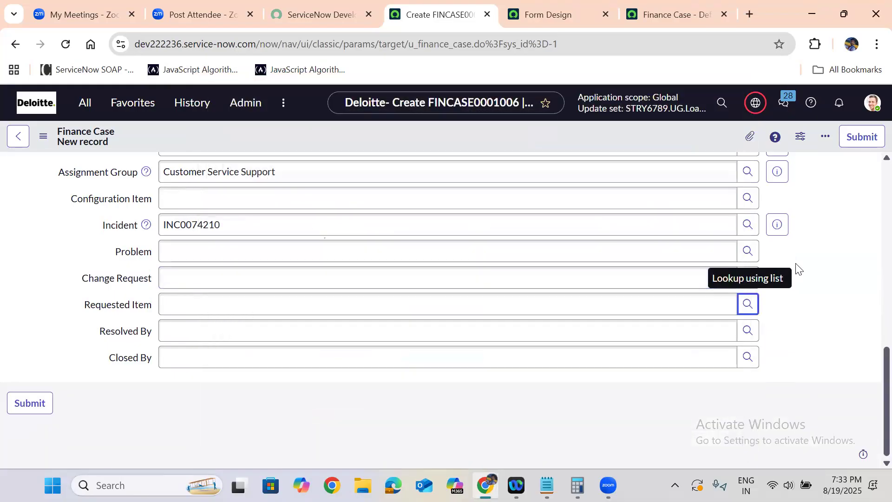
{"action": "left_click", "coordinate": [747, 275]}
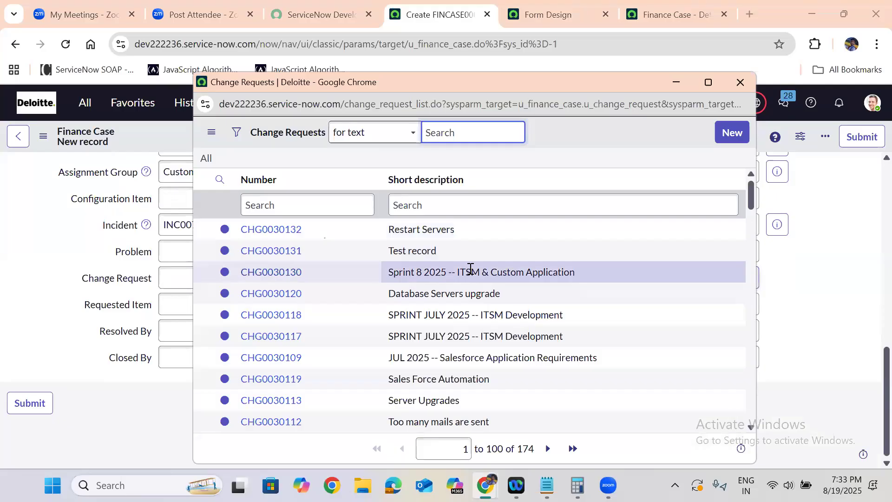
{"action": "left_click", "coordinate": [740, 82]}
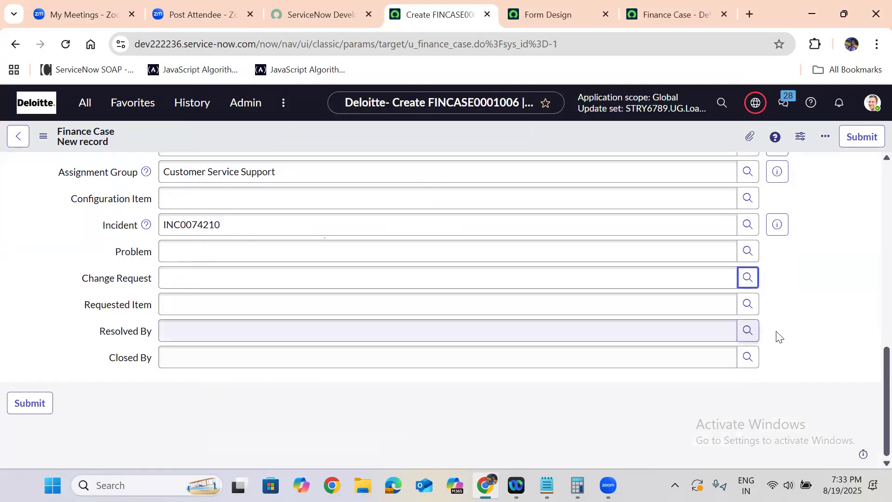
{"action": "left_click", "coordinate": [745, 331]}
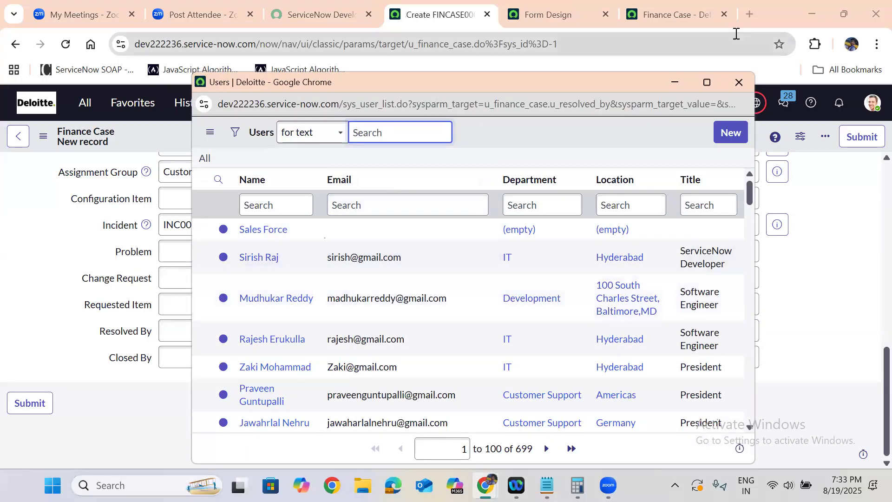
{"action": "left_click", "coordinate": [739, 84]}
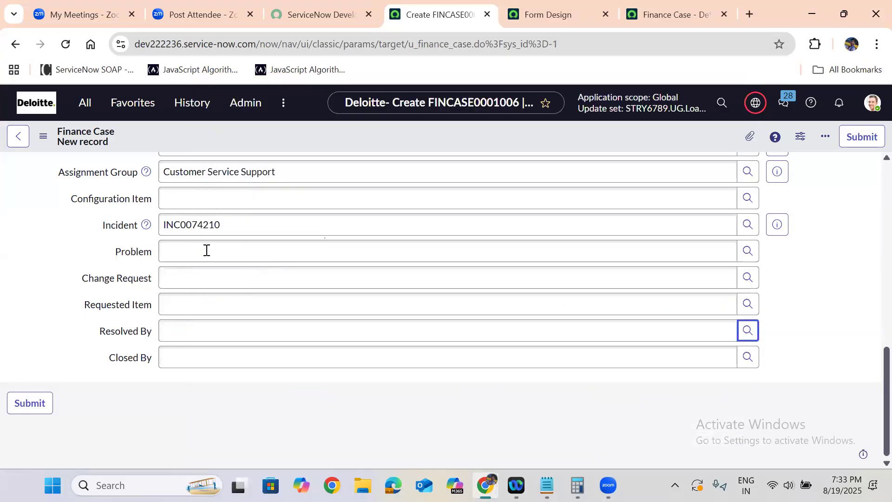
Step: Test the Problem reference field with the made-up value "uwqiuriwquriwuro" and clear the field
{"action": "left_click", "coordinate": [203, 250]}
{"action": "type", "text": "uwqiuriwquriwuro"}
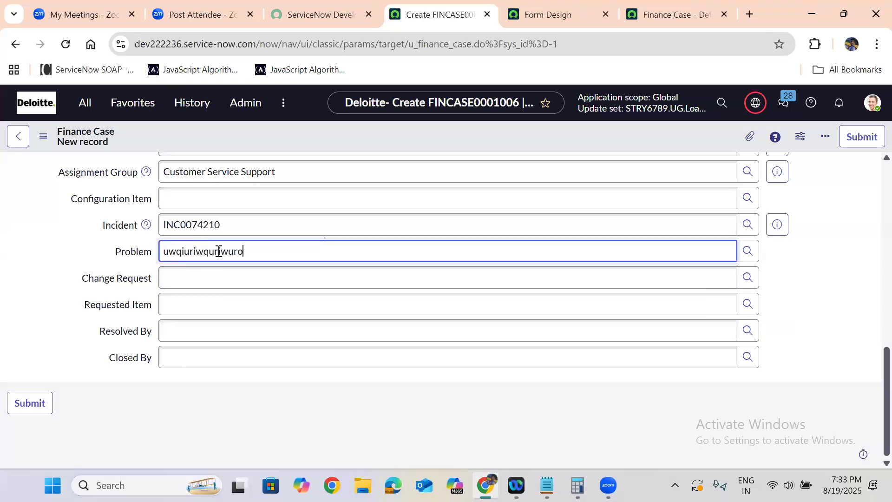
{"action": "left_click", "coordinate": [354, 411]}
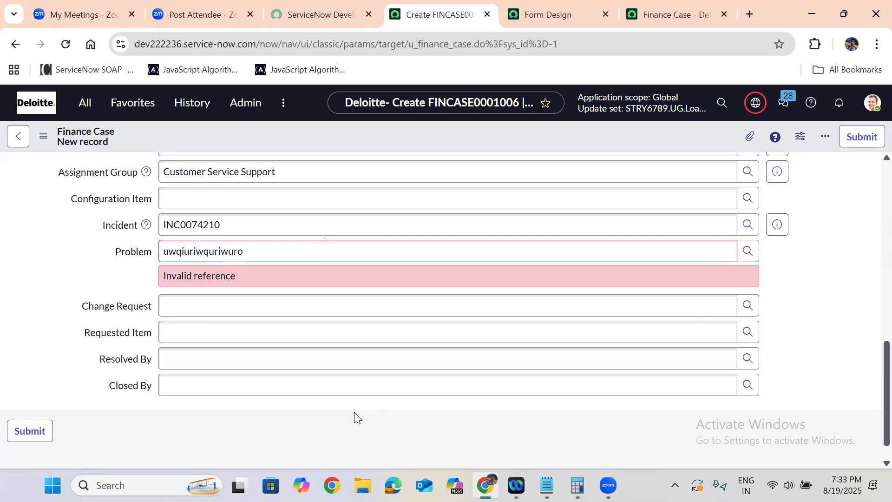
{"action": "double_click", "coordinate": [208, 245]}
{"action": "key", "text": "BackSpace"}
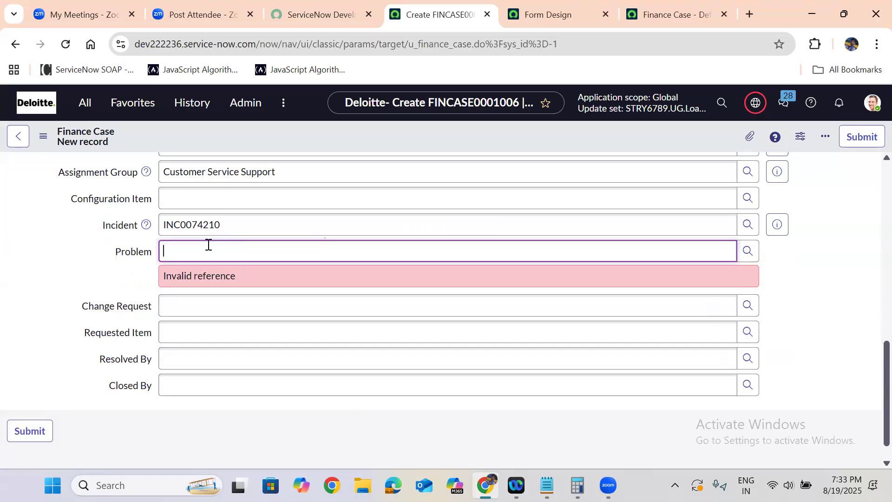
Step: Replace the Caller with a different user by entering part of the name and picking a suggested match
{"action": "scroll", "coordinate": [776, 263], "scroll_direction": "up", "scroll_amount": 3}
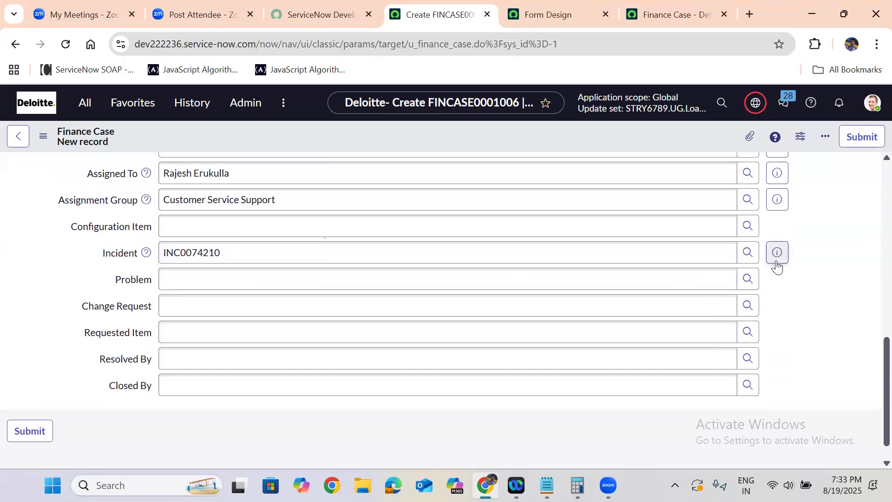
{"action": "triple_click", "coordinate": [201, 259]}
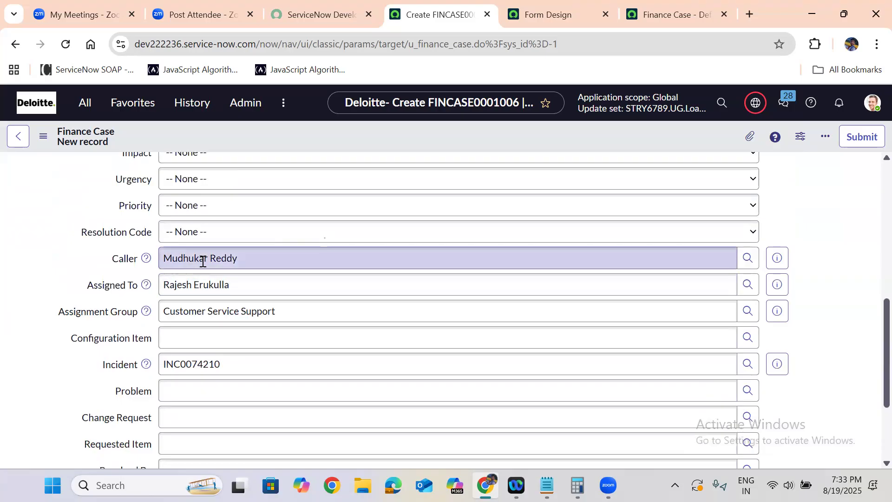
{"action": "type", "text": "ud"}
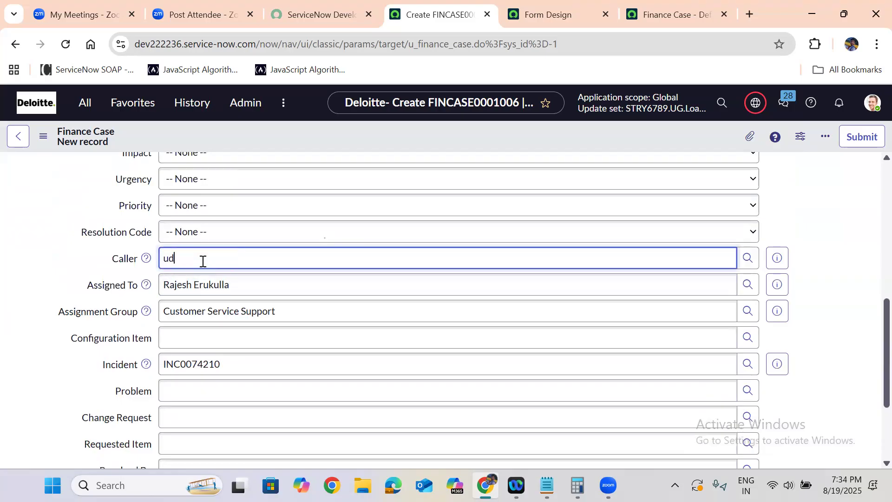
{"action": "type", "text": "ay"}
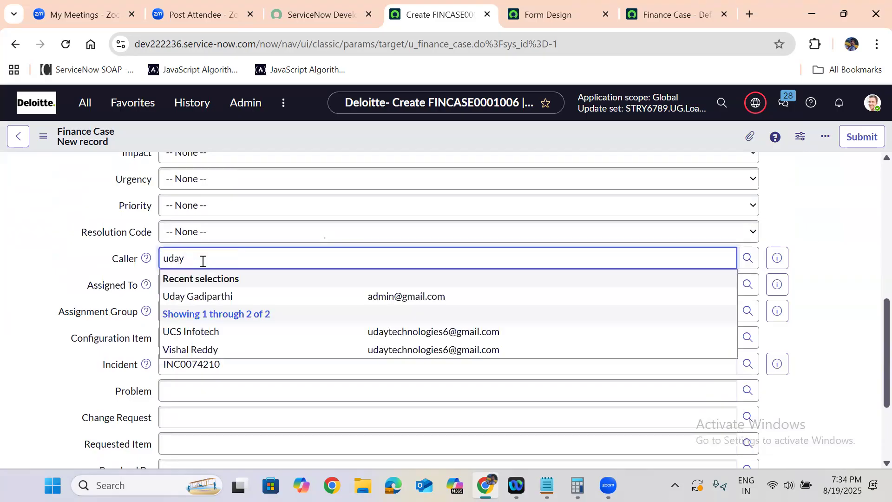
{"action": "left_click", "coordinate": [238, 296]}
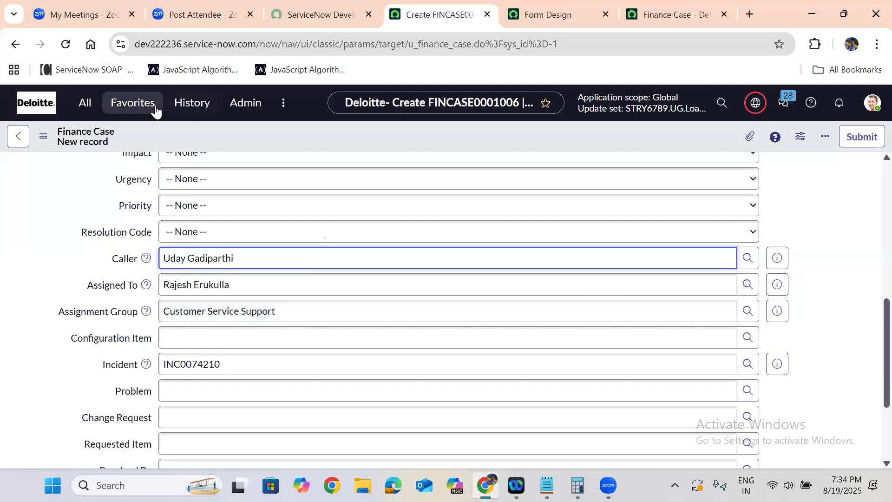
Step: Discard the unsaved Finance Case record and return to the Finance Case table definition
{"action": "left_click", "coordinate": [14, 44]}
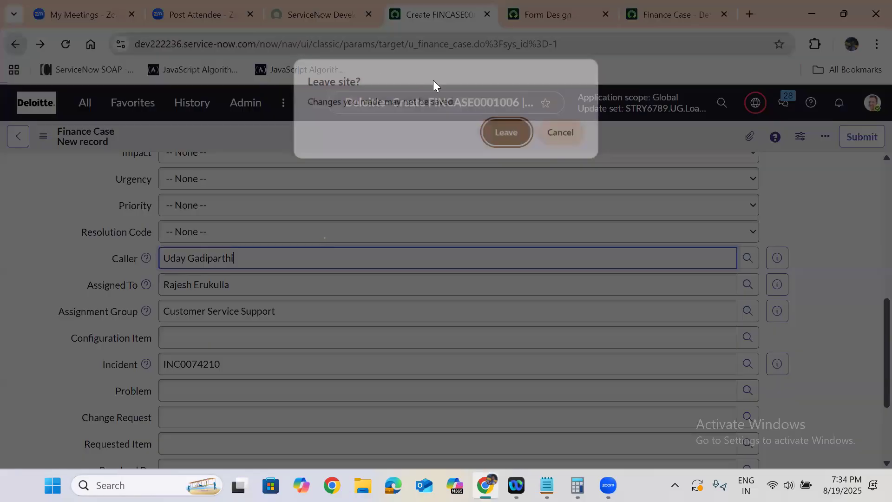
{"action": "left_click", "coordinate": [506, 133]}
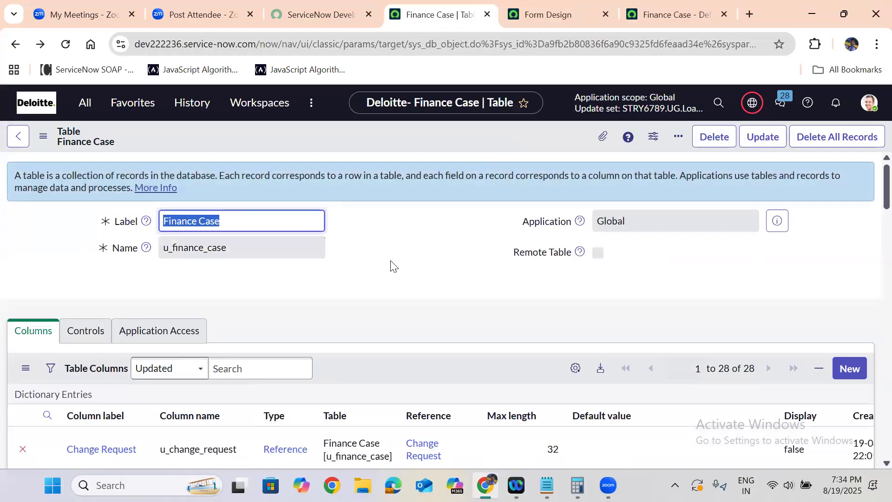
{"action": "left_click", "coordinate": [392, 262]}
Step: Open the form layout configuration from the Finance Case table's related links
{"action": "scroll", "coordinate": [391, 262], "scroll_direction": "down", "scroll_amount": 1}
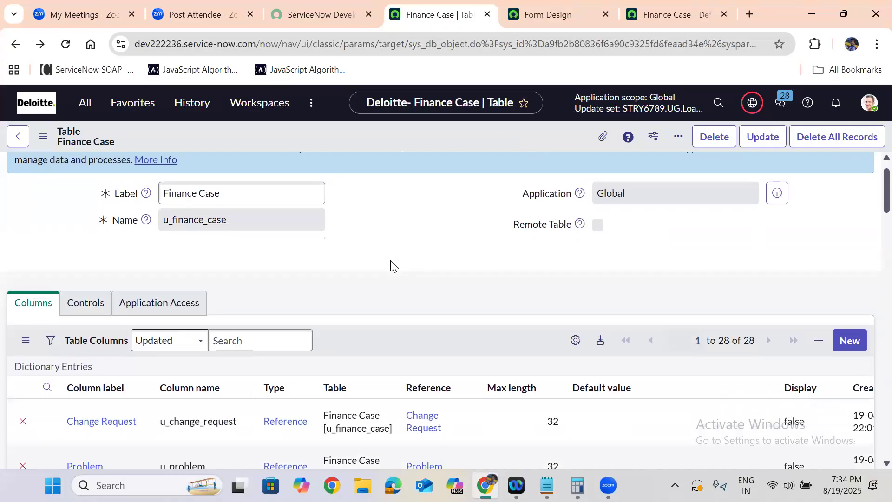
{"action": "scroll", "coordinate": [391, 264], "scroll_direction": "down", "scroll_amount": 10}
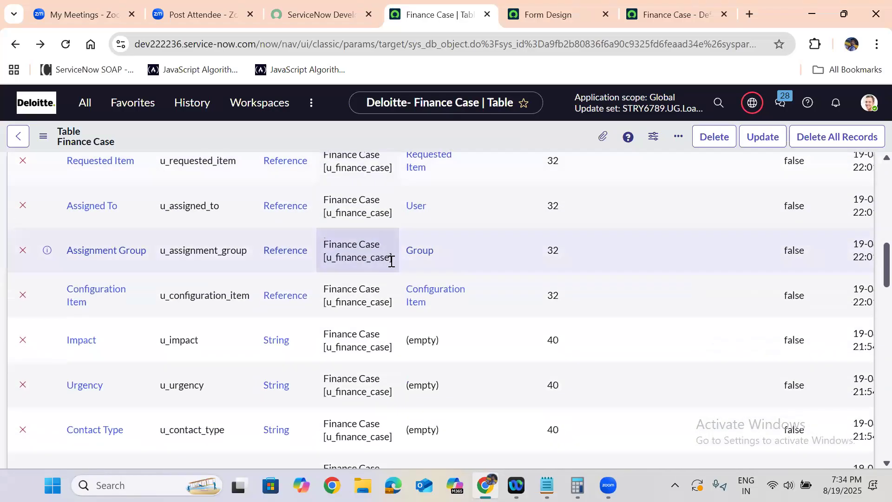
{"action": "scroll", "coordinate": [391, 260], "scroll_direction": "down", "scroll_amount": 10}
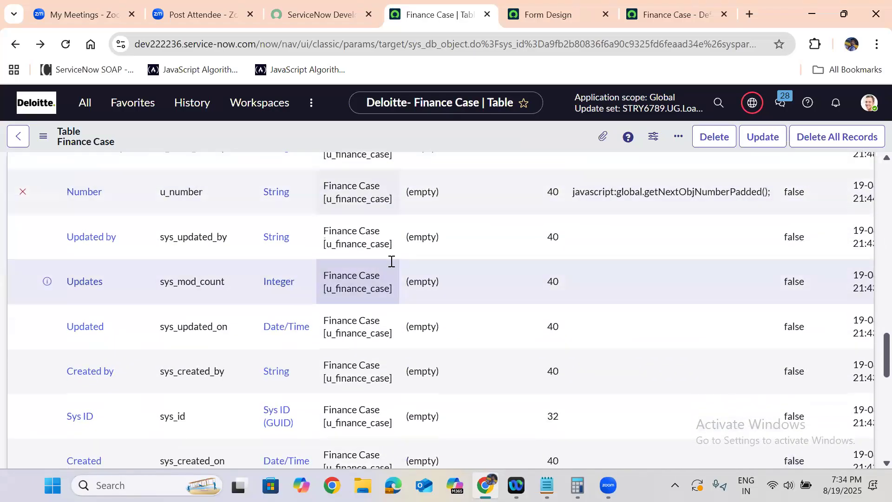
{"action": "scroll", "coordinate": [390, 261], "scroll_direction": "down", "scroll_amount": 10}
{"action": "scroll", "coordinate": [390, 260], "scroll_direction": "up", "scroll_amount": 3}
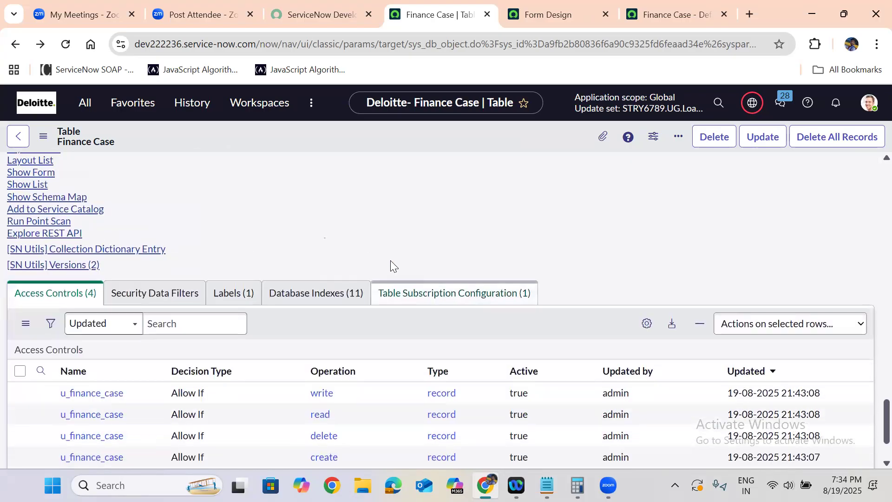
{"action": "scroll", "coordinate": [391, 260], "scroll_direction": "up", "scroll_amount": 2}
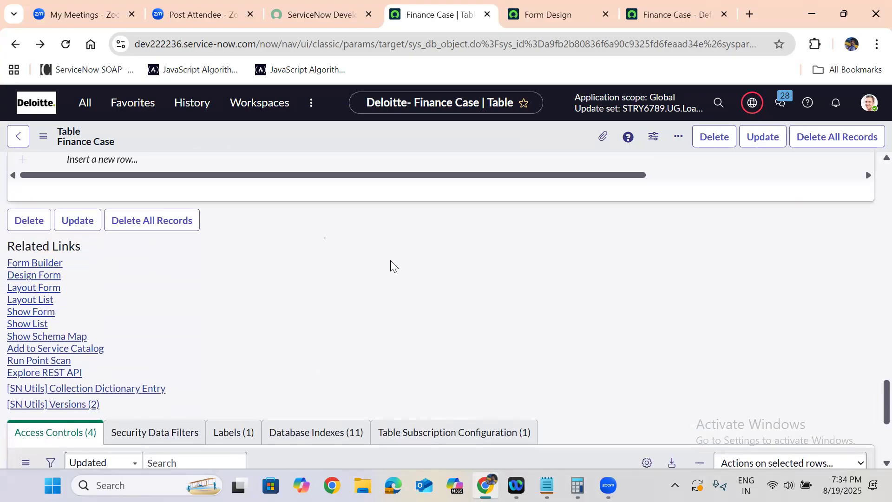
{"action": "scroll", "coordinate": [390, 260], "scroll_direction": "up", "scroll_amount": 1}
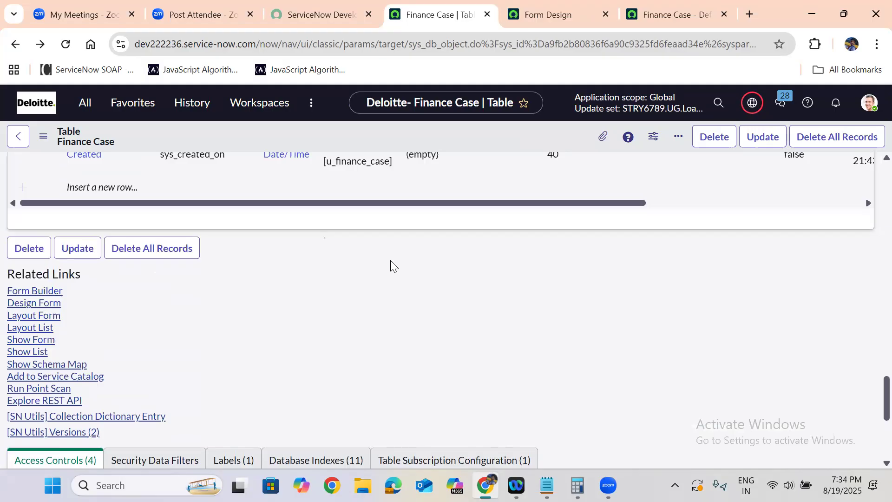
{"action": "scroll", "coordinate": [390, 266], "scroll_direction": "down", "scroll_amount": 1}
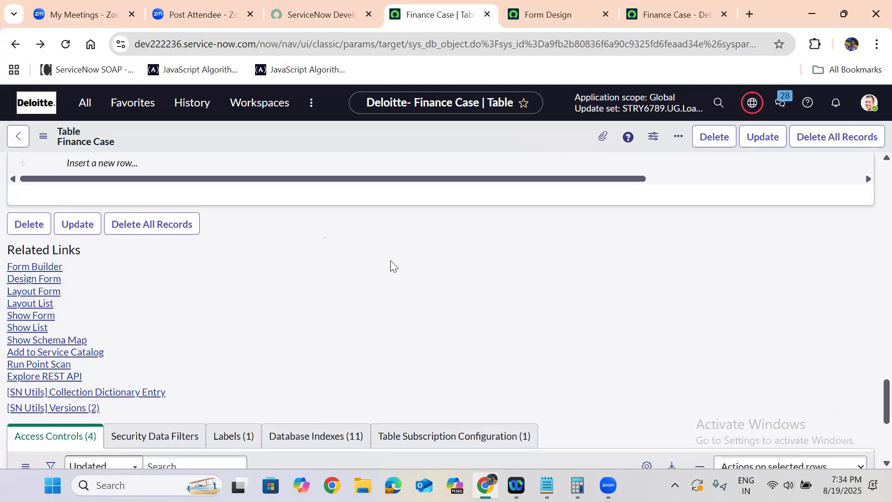
{"action": "left_click", "coordinate": [34, 287]}
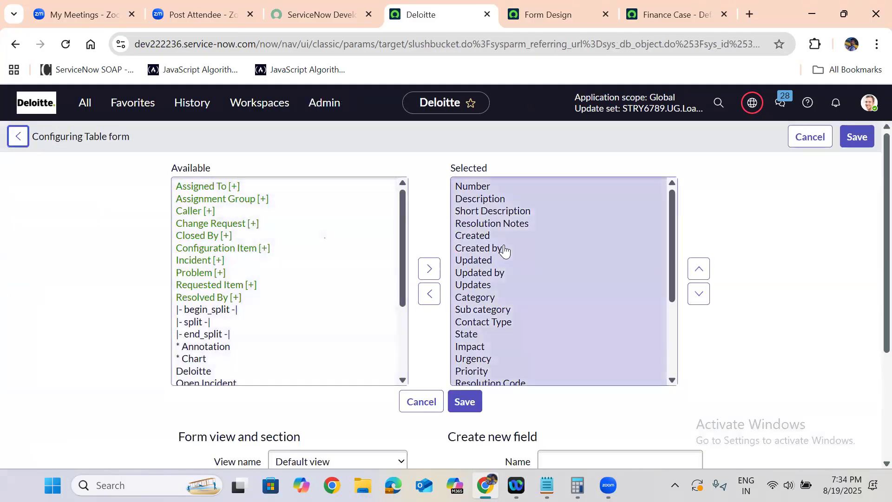
Step: Define a new List-type field named Watch List in the Finance Case form layout
{"action": "scroll", "coordinate": [747, 354], "scroll_direction": "down", "scroll_amount": 3}
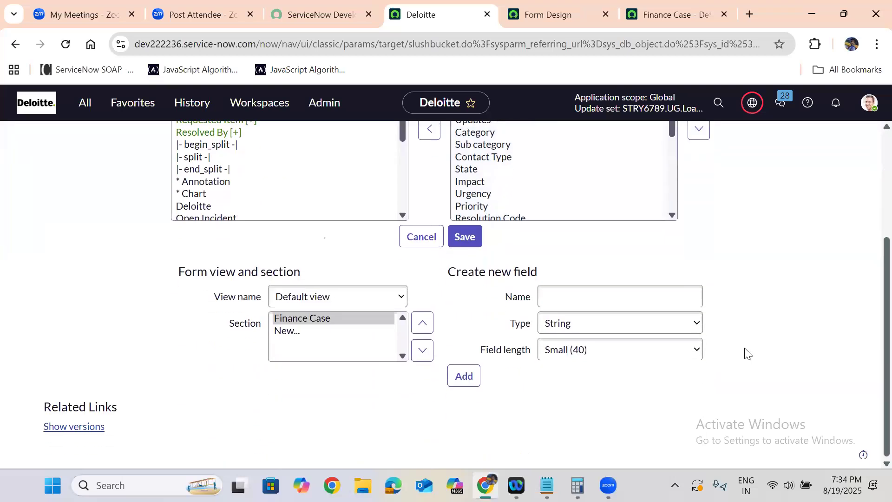
{"action": "left_click", "coordinate": [550, 297]}
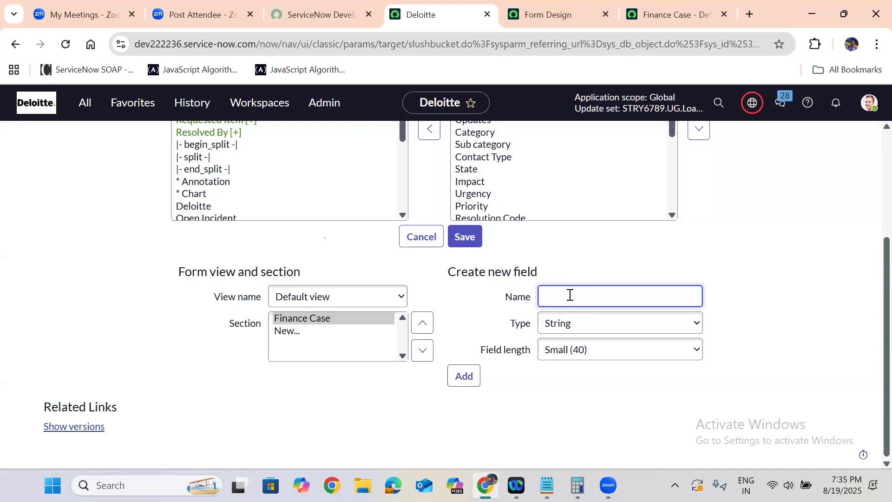
{"action": "left_click", "coordinate": [566, 328]}
{"action": "key", "text": "l"}
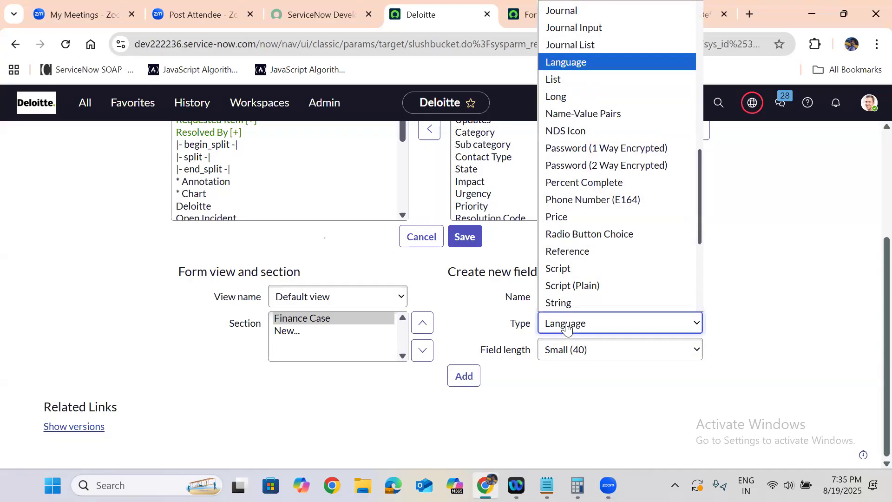
{"action": "key", "text": "i"}
{"action": "key", "text": "Return"}
{"action": "left_click", "coordinate": [568, 293]}
{"action": "type", "text": "Wat"}
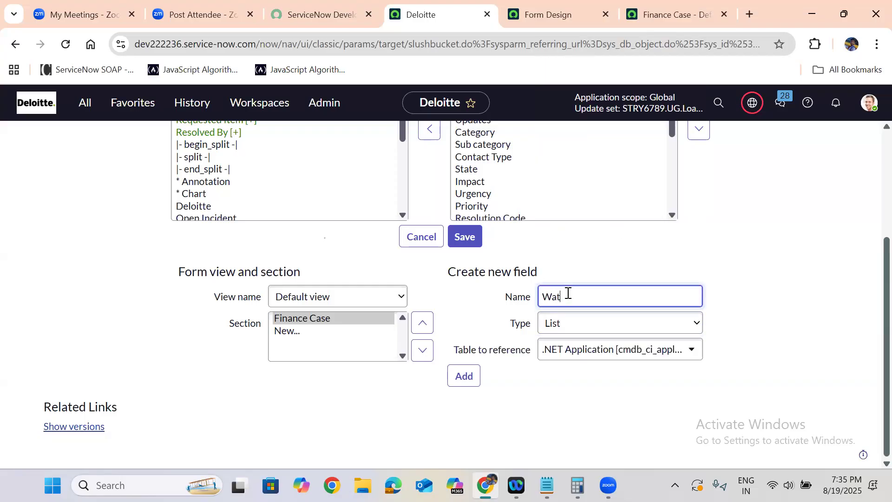
{"action": "type", "text": "ch List"}
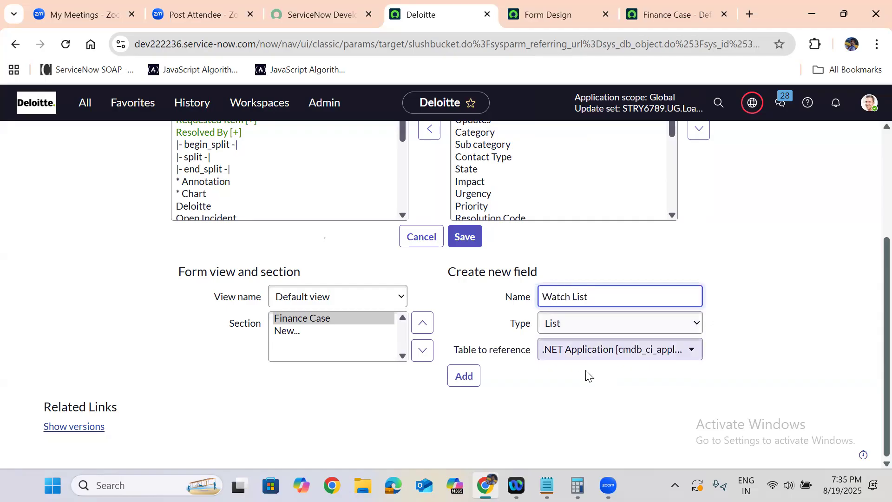
Step: Set the Watch List field's reference table to User [sys_user] and add the field to the form
{"action": "left_click", "coordinate": [578, 356]}
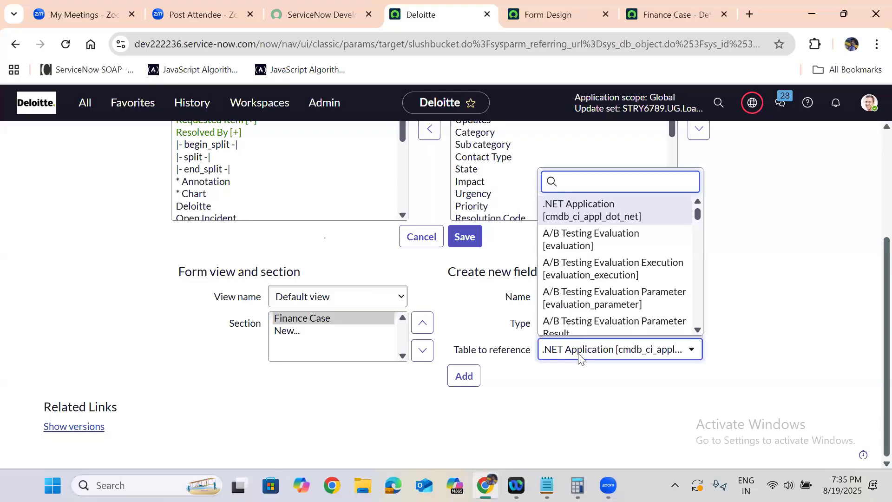
{"action": "type", "text": "sys_ser"}
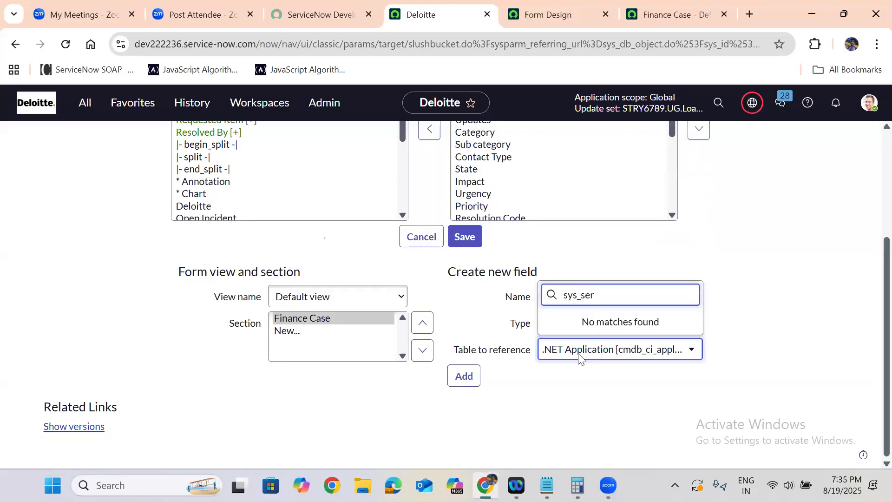
{"action": "key", "text": "BackSpace"}
{"action": "key", "text": "BackSpace"}
{"action": "key", "text": "BackSpace"}
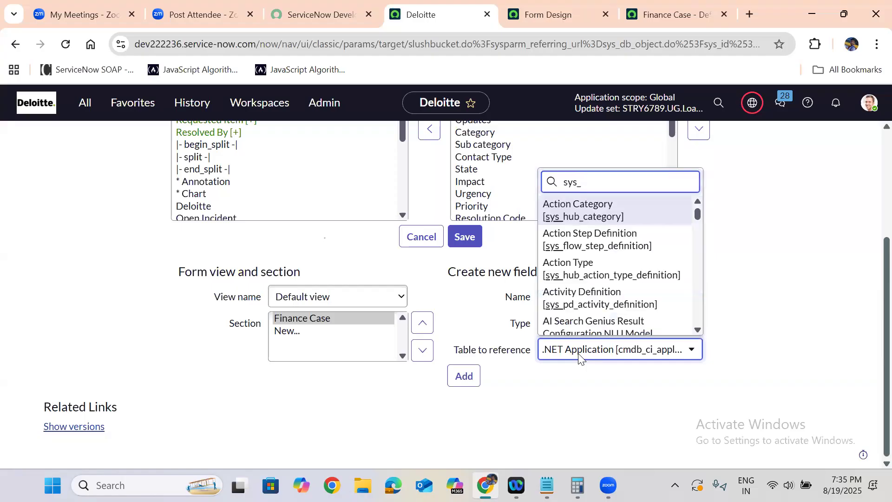
{"action": "type", "text": "user]"}
{"action": "key", "text": "Down"}
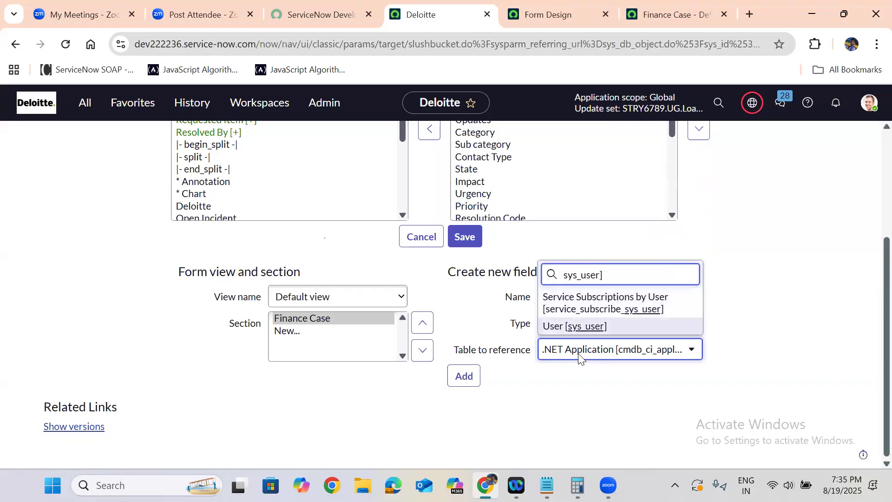
{"action": "key", "text": "Return"}
{"action": "left_click", "coordinate": [473, 377]}
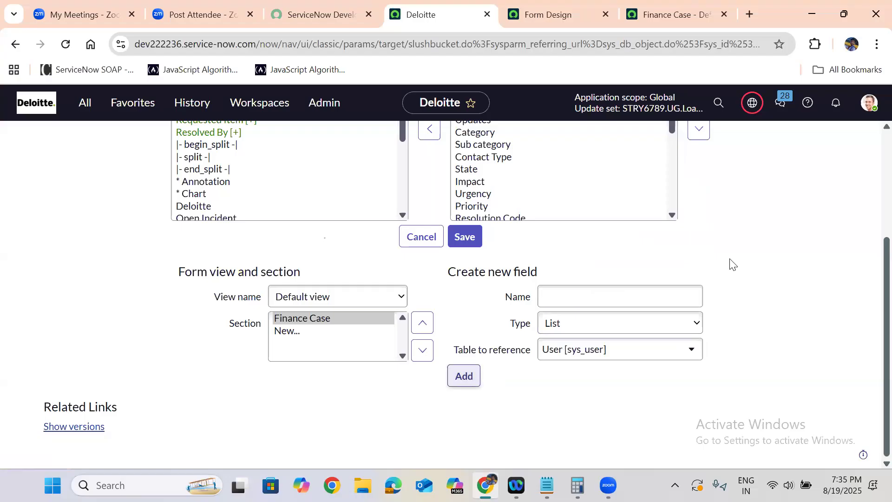
Step: Add a List field named Work Notes List referencing User [sys_user] and save the form layout
{"action": "left_click", "coordinate": [566, 287]}
{"action": "type", "text": "W"}
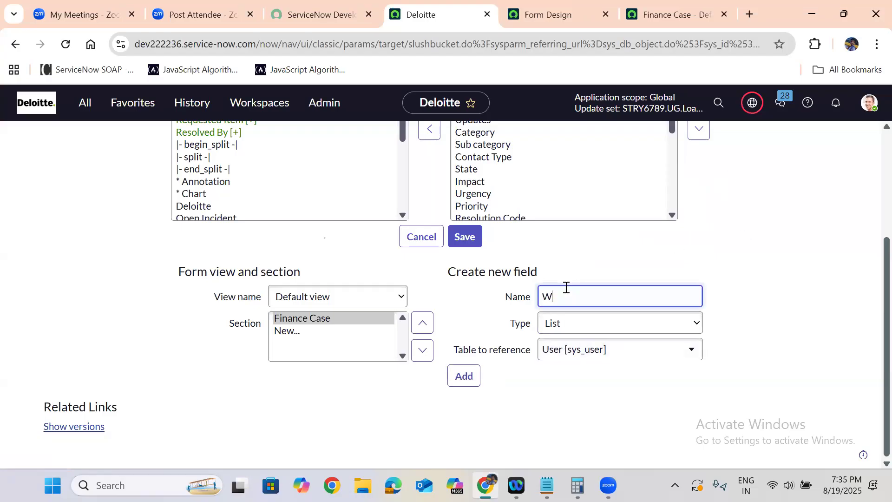
{"action": "type", "text": "ork Notes List"}
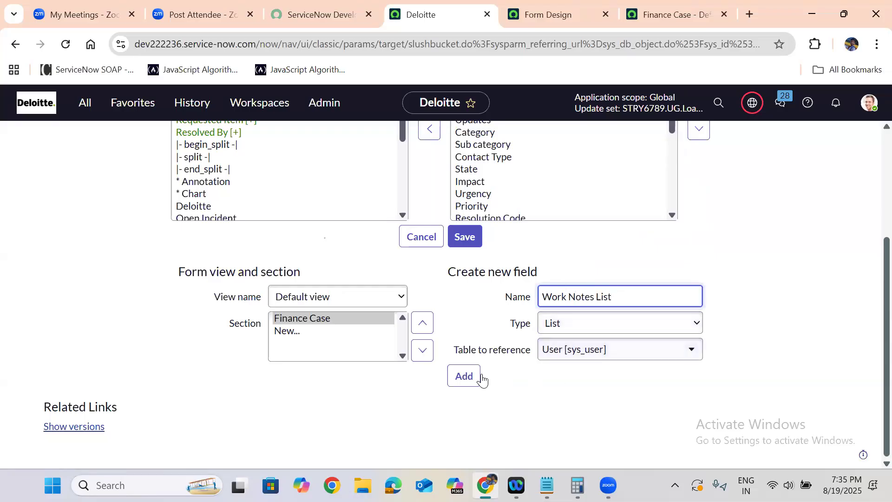
{"action": "left_click", "coordinate": [467, 376]}
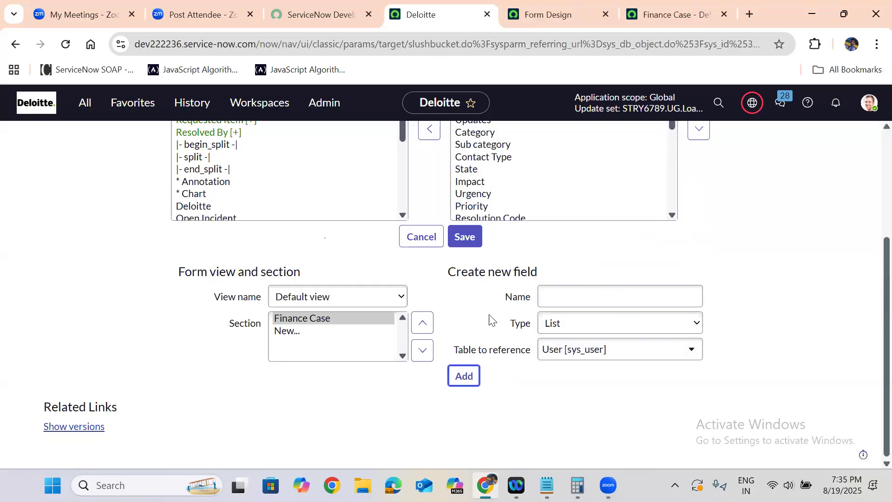
{"action": "left_click", "coordinate": [465, 237]}
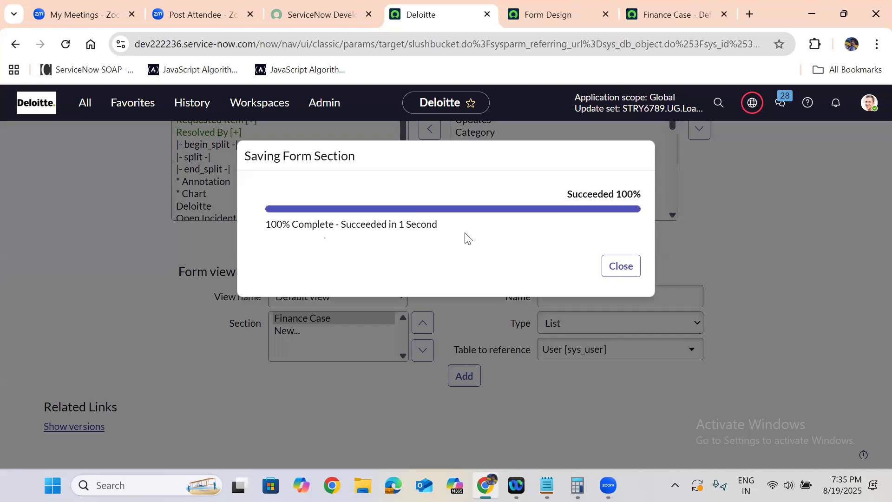
{"action": "left_click", "coordinate": [621, 265]}
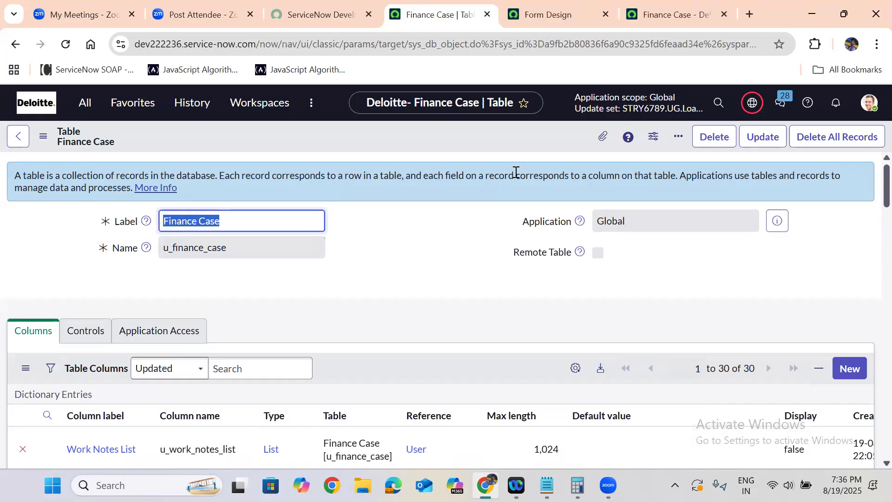
Step: Show the Finance Case form as a new record from the table's related links
{"action": "left_click", "coordinate": [380, 271]}
{"action": "scroll", "coordinate": [379, 271], "scroll_direction": "down", "scroll_amount": 1}
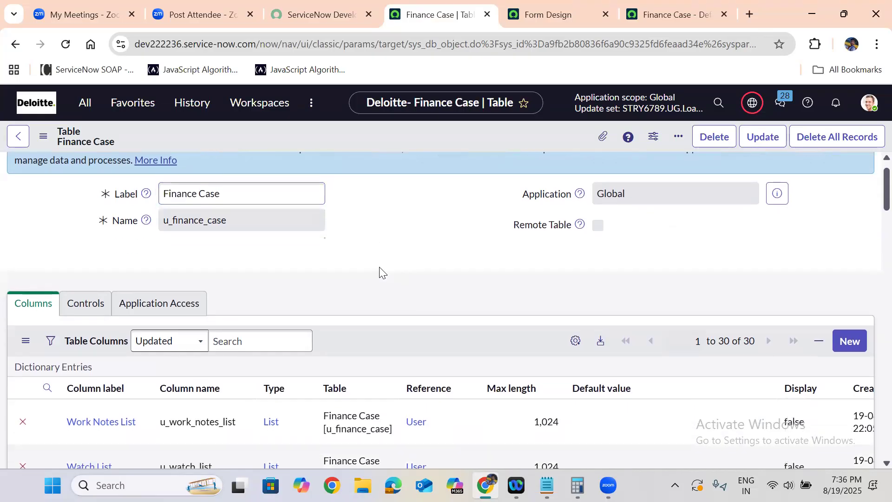
{"action": "scroll", "coordinate": [380, 272], "scroll_direction": "down", "scroll_amount": 20}
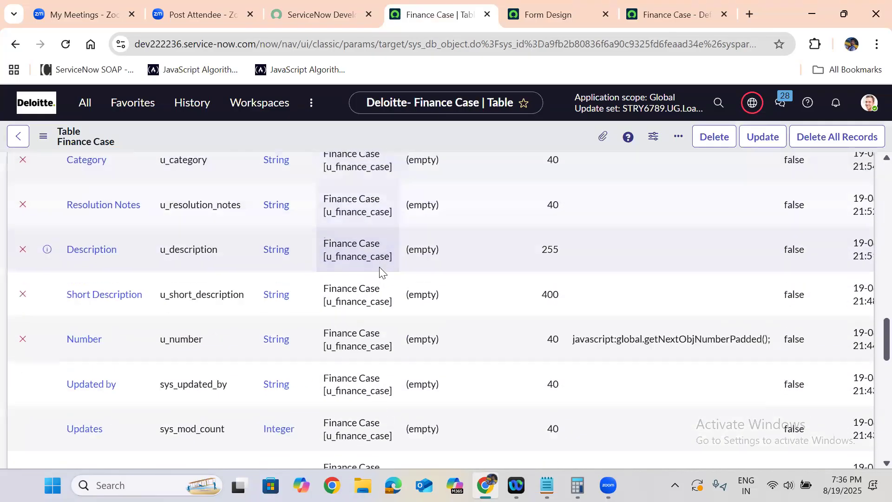
{"action": "scroll", "coordinate": [380, 270], "scroll_direction": "down", "scroll_amount": 15}
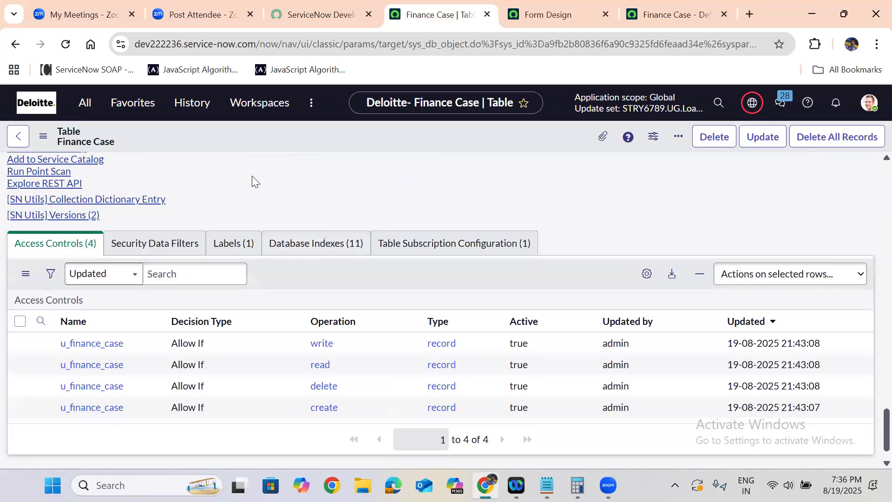
{"action": "scroll", "coordinate": [252, 176], "scroll_direction": "up", "scroll_amount": 1}
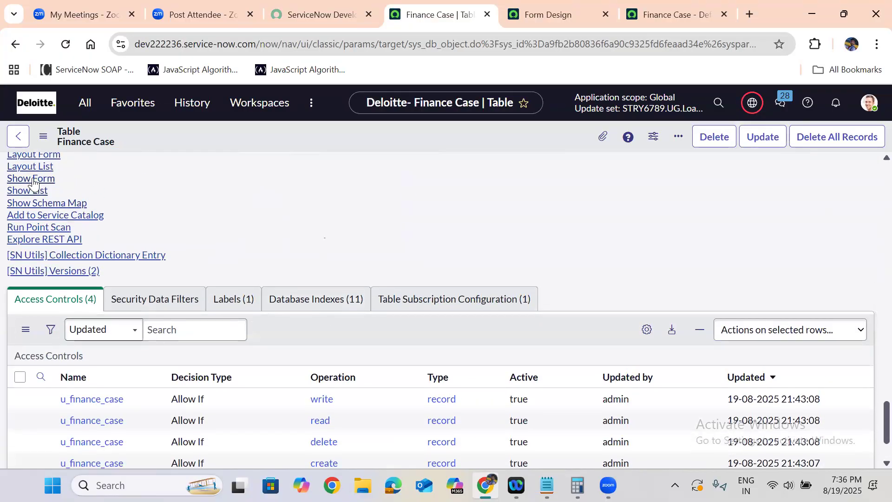
{"action": "left_click", "coordinate": [32, 179]}
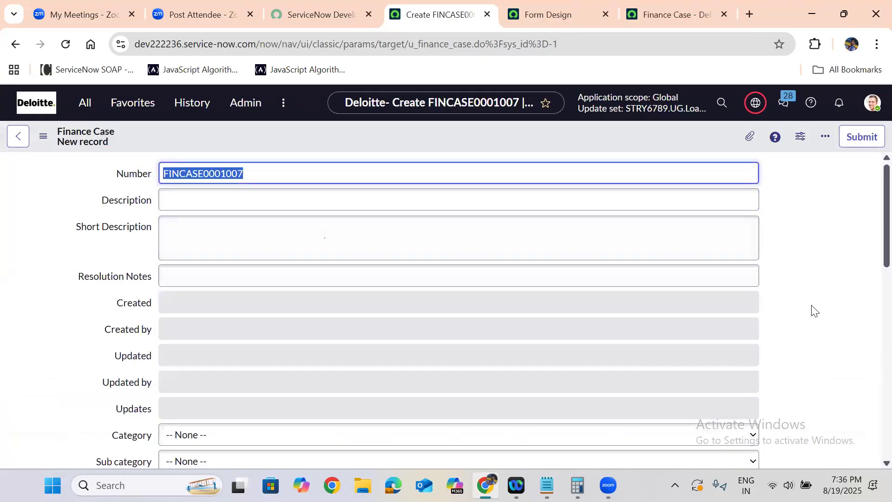
Step: Open the user lookup for the Closed By field on the new Finance Case record
{"action": "left_click", "coordinate": [814, 311]}
{"action": "scroll", "coordinate": [814, 310], "scroll_direction": "down", "scroll_amount": 7}
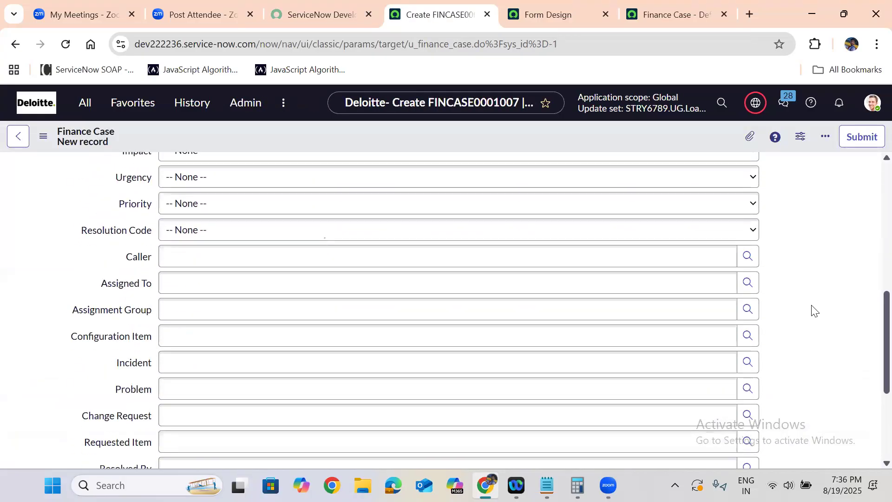
{"action": "scroll", "coordinate": [814, 310], "scroll_direction": "down", "scroll_amount": 4}
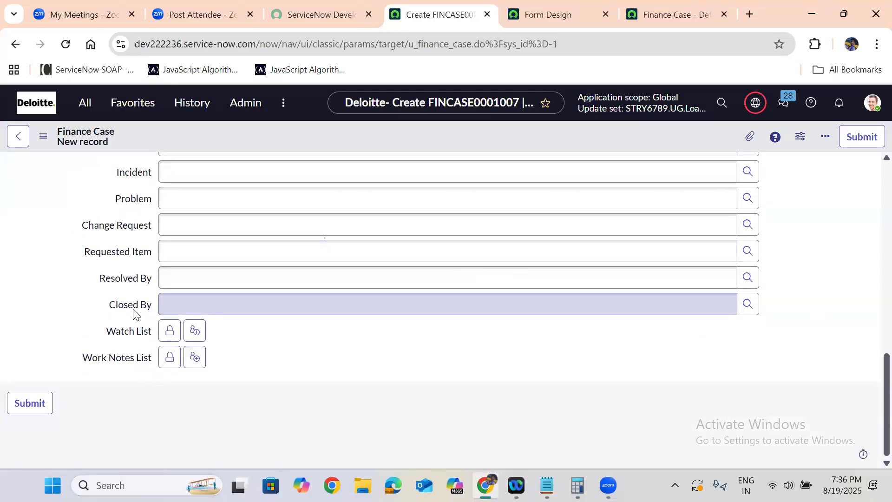
{"action": "left_click", "coordinate": [747, 304]}
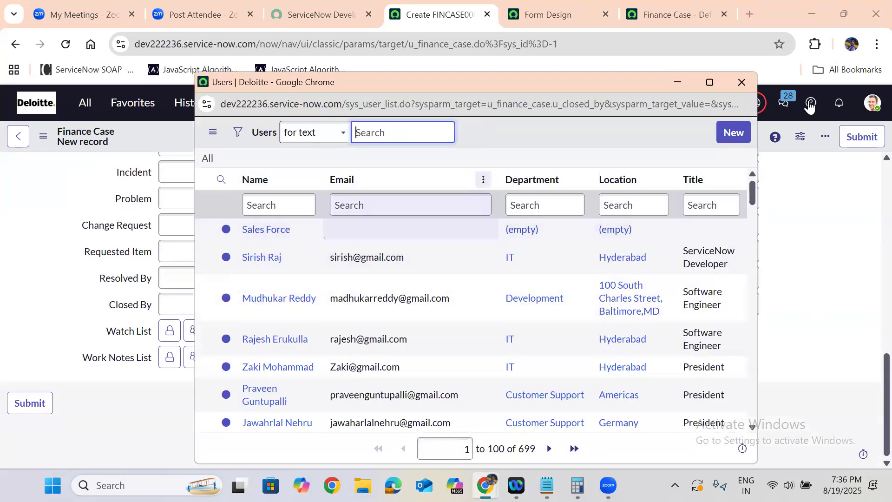
Step: Unlock the Watch List, add three users from the user lookup, and lock the field again
{"action": "left_click", "coordinate": [167, 333]}
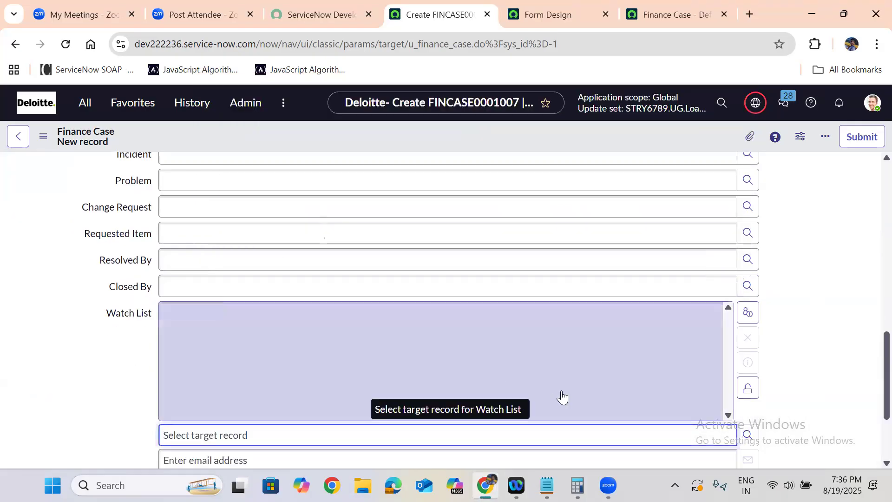
{"action": "left_click", "coordinate": [747, 435]}
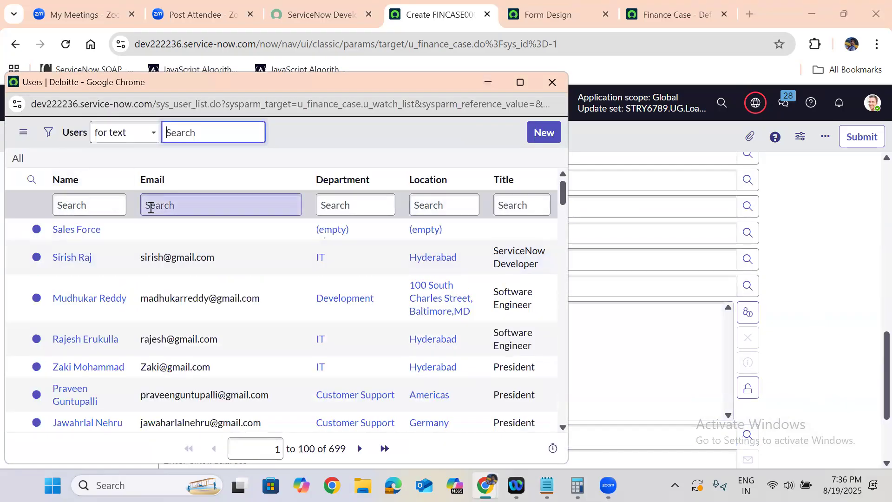
{"action": "left_click", "coordinate": [94, 338]}
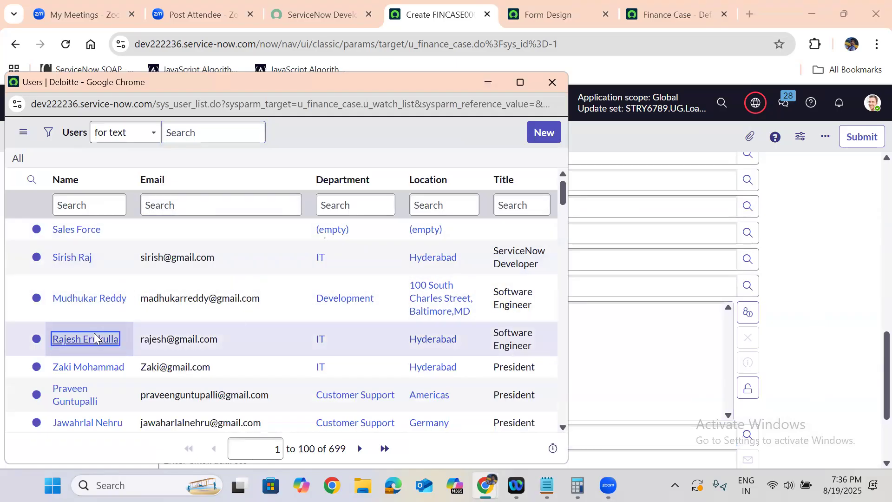
{"action": "left_click", "coordinate": [748, 437]}
{"action": "left_click", "coordinate": [278, 302]}
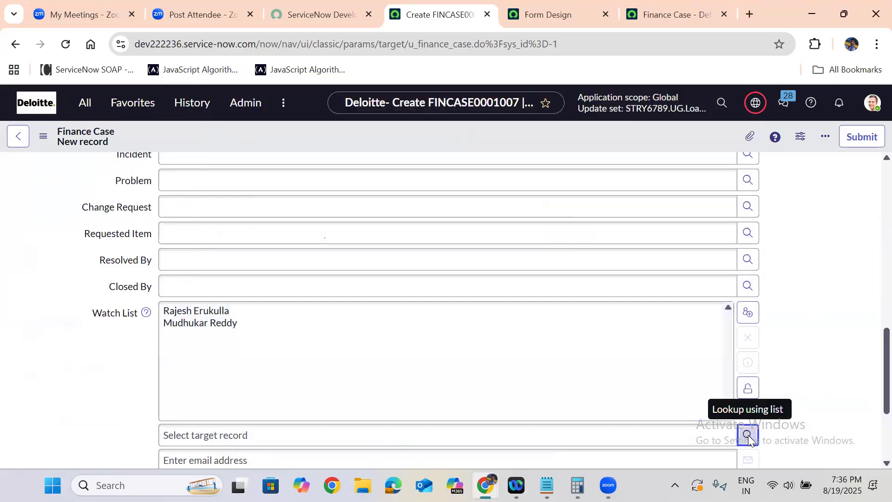
{"action": "left_click", "coordinate": [748, 436]}
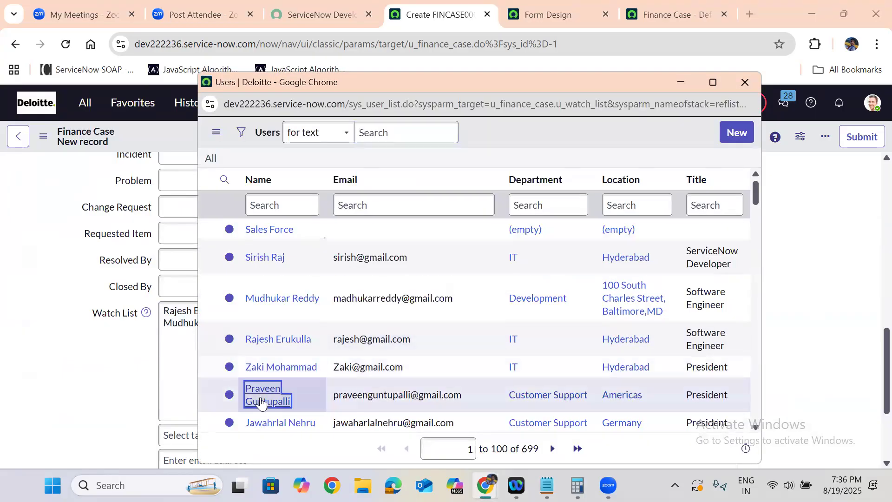
{"action": "left_click", "coordinate": [261, 402]}
{"action": "left_click", "coordinate": [748, 387]}
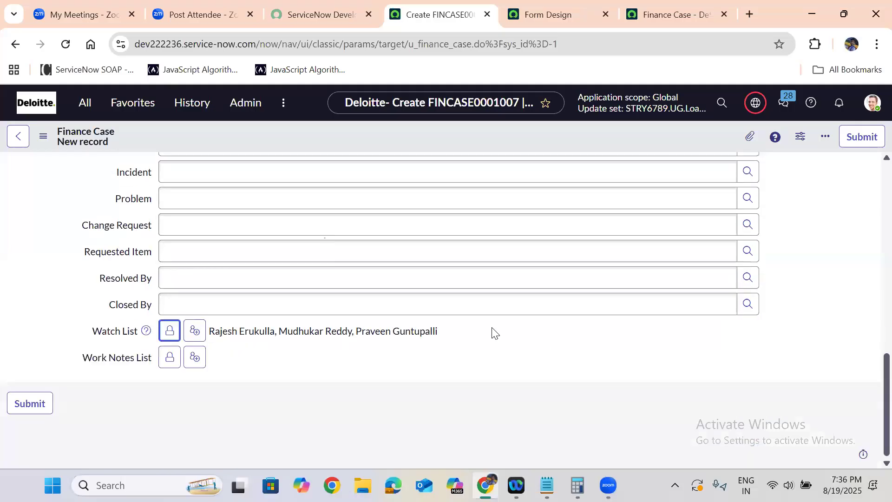
Step: Fill the Closed By field by searching with the ** wildcard and picking one suggested user
{"action": "left_click", "coordinate": [270, 313]}
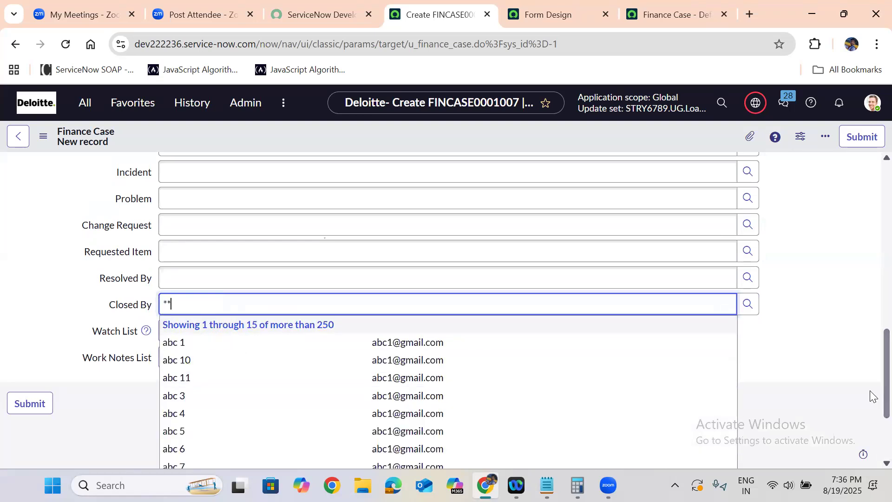
{"action": "scroll", "coordinate": [871, 386], "scroll_direction": "down", "scroll_amount": 3}
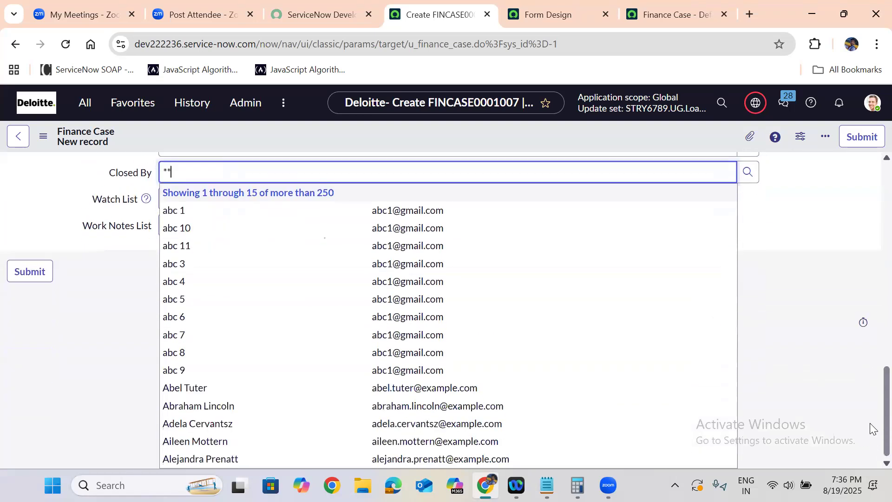
{"action": "left_click", "coordinate": [411, 406]}
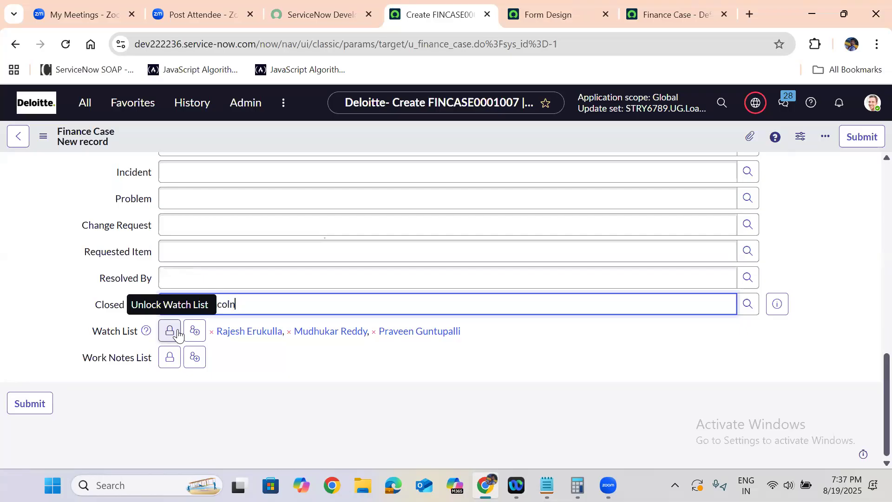
Step: Leave the new Finance Case record without saving and go back to the Finance Case table definition
{"action": "left_click", "coordinate": [11, 45]}
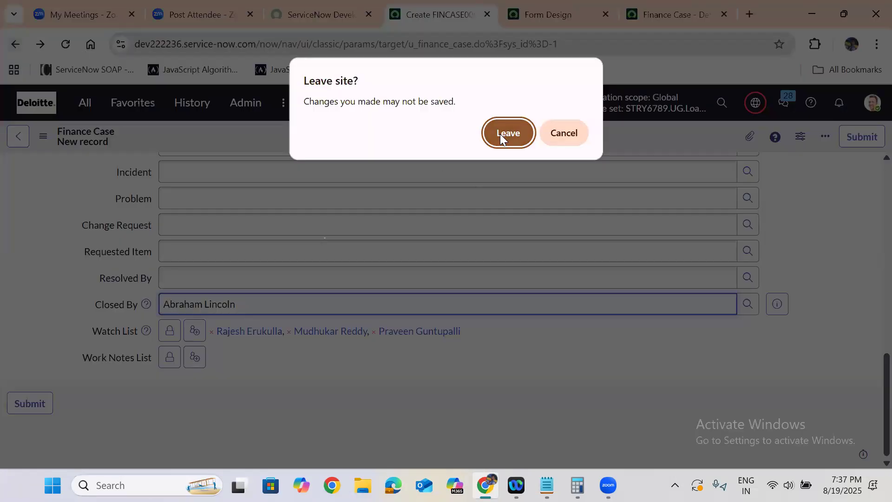
{"action": "left_click", "coordinate": [501, 135]}
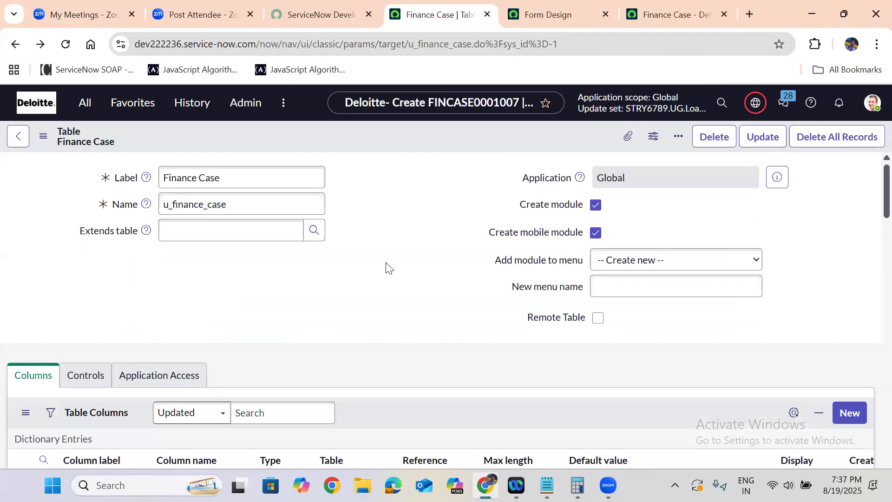
{"action": "scroll", "coordinate": [372, 262], "scroll_direction": "down", "scroll_amount": 10}
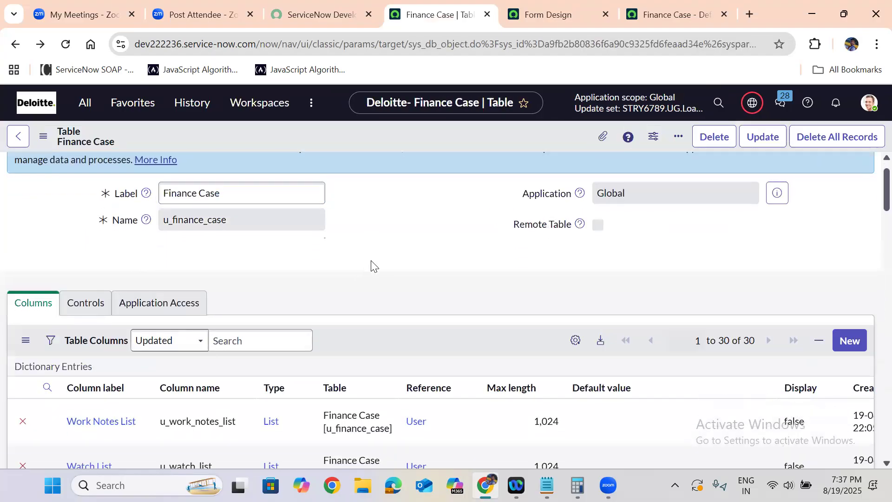
Step: Open the form layout configuration from the Finance Case table definition
{"action": "scroll", "coordinate": [371, 260], "scroll_direction": "down", "scroll_amount": 20}
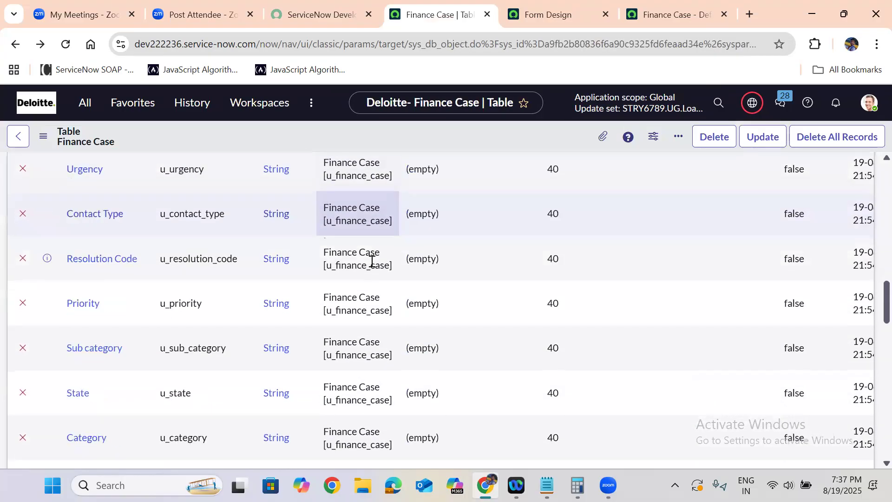
{"action": "scroll", "coordinate": [371, 260], "scroll_direction": "down", "scroll_amount": 6}
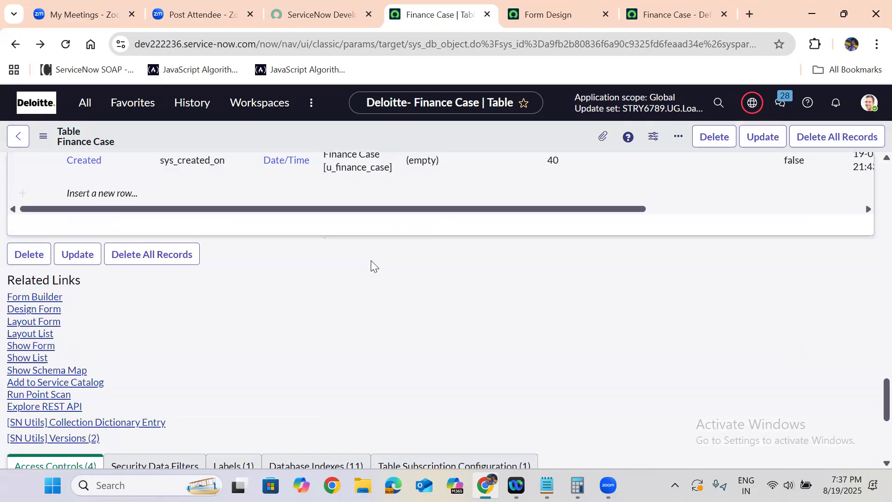
{"action": "scroll", "coordinate": [371, 260], "scroll_direction": "down", "scroll_amount": 1}
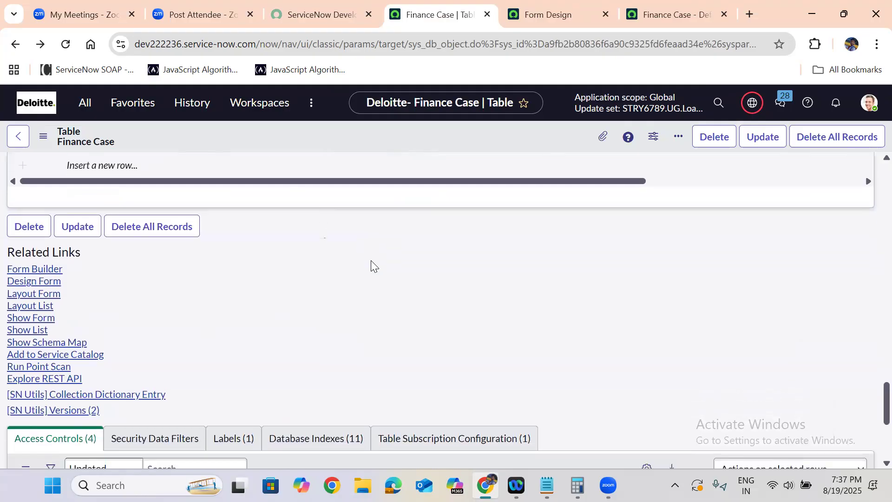
{"action": "left_click", "coordinate": [34, 296]}
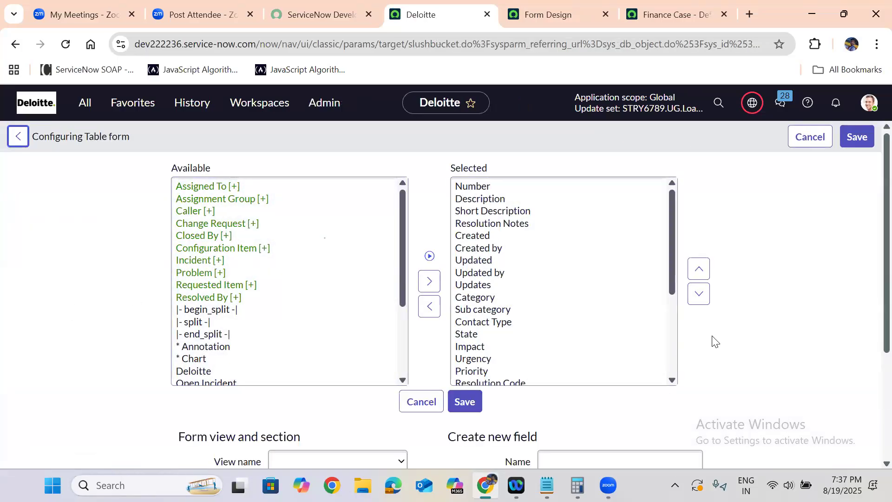
Step: Create an Additional Comments field of type Journal Input and add it to the Finance Case form layout
{"action": "scroll", "coordinate": [713, 341], "scroll_direction": "down", "scroll_amount": 3}
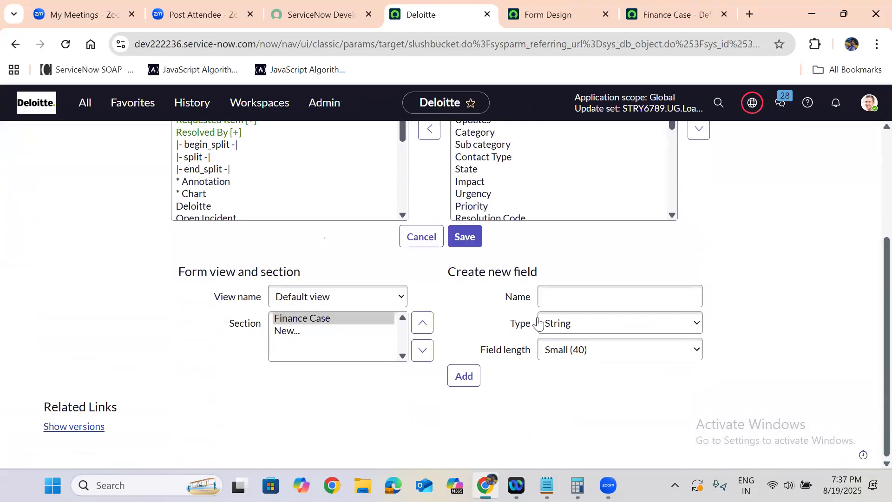
{"action": "left_click", "coordinate": [546, 295]}
{"action": "type", "text": "Additional Comments"}
{"action": "left_click", "coordinate": [569, 325]}
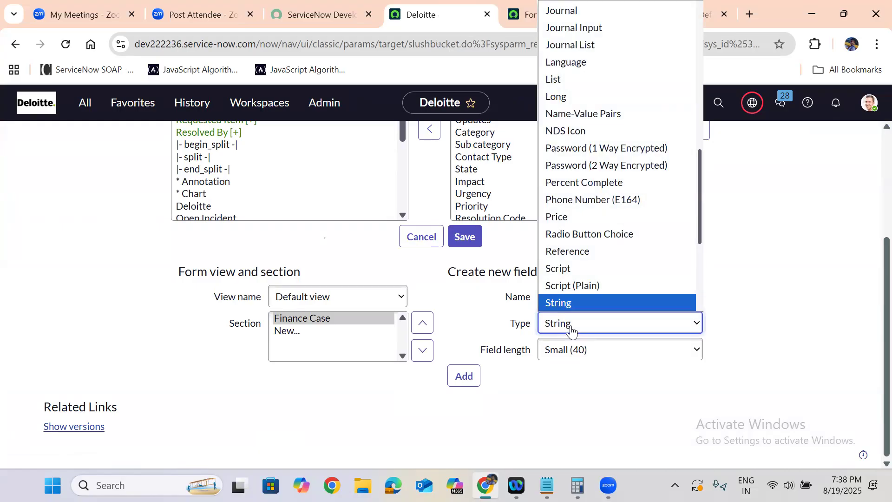
{"action": "key", "text": "j"}
{"action": "key", "text": "Down"}
{"action": "key", "text": "Return"}
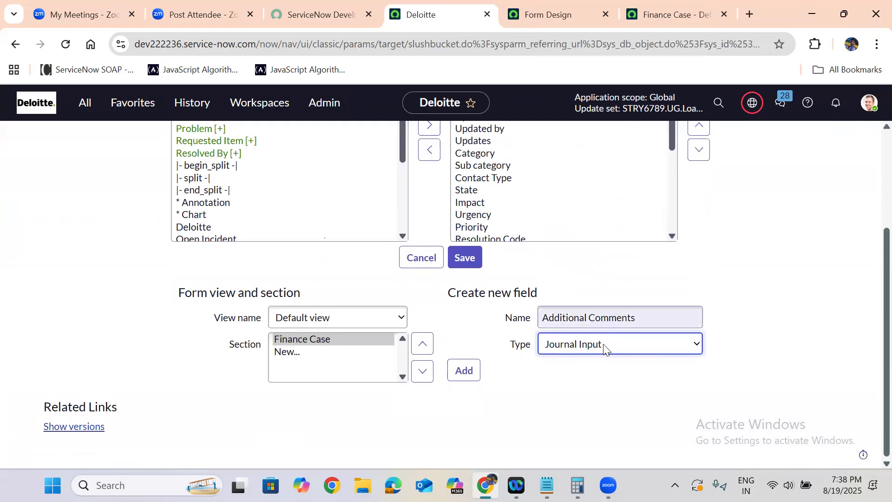
{"action": "left_click", "coordinate": [469, 373]}
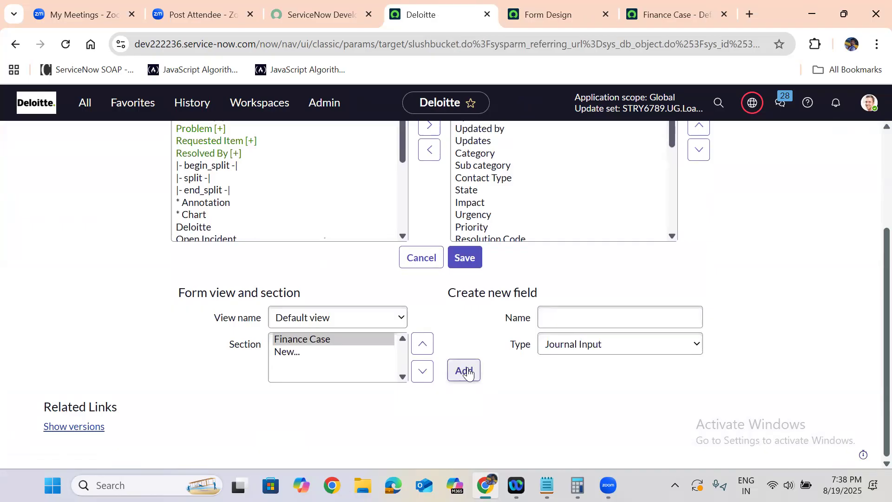
Step: Add a Work Notes field of type Journal Input to the form and save the layout
{"action": "left_click", "coordinate": [583, 312]}
{"action": "type", "text": "Work N"}
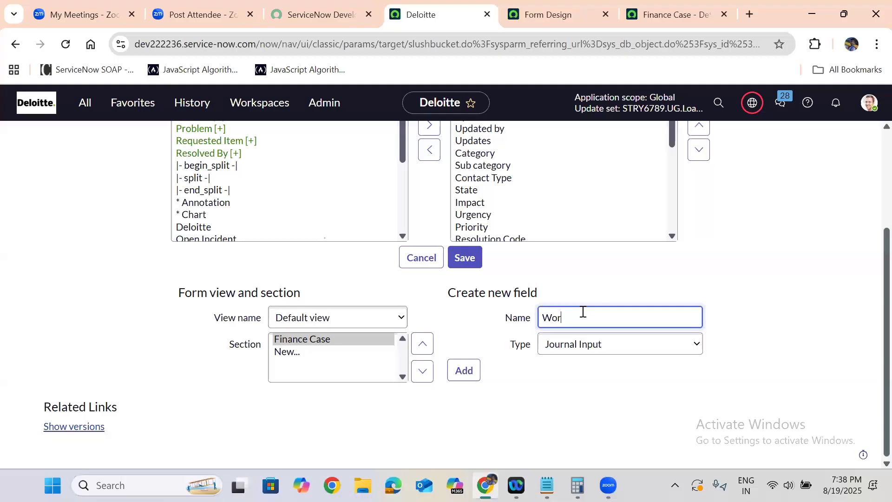
{"action": "type", "text": "tes"}
{"action": "left_click", "coordinate": [467, 377]}
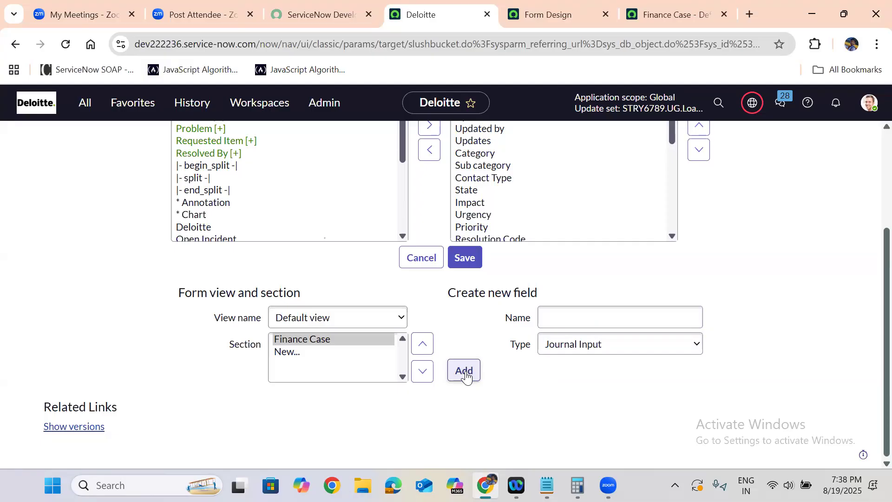
{"action": "left_click", "coordinate": [467, 377]}
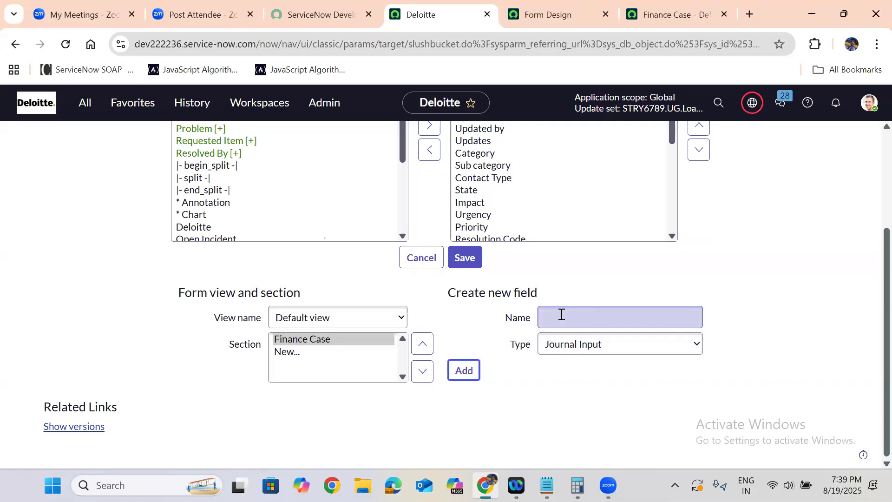
{"action": "left_click", "coordinate": [461, 255]}
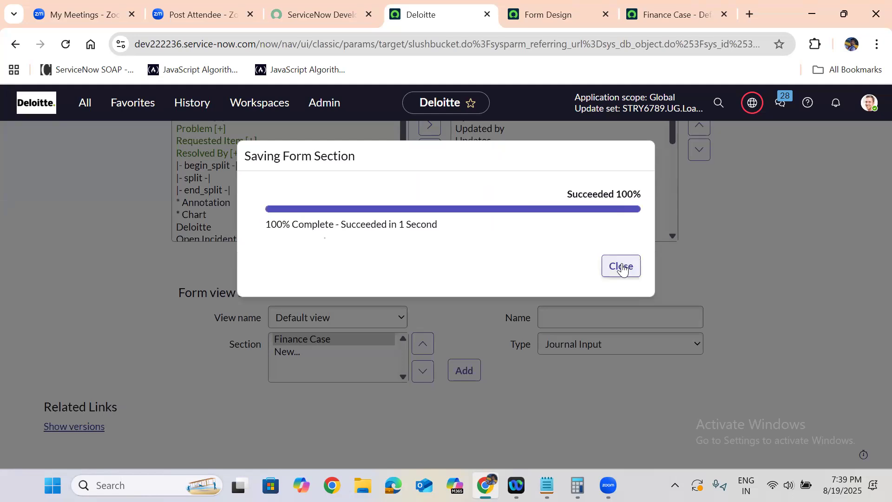
{"action": "left_click", "coordinate": [621, 266]}
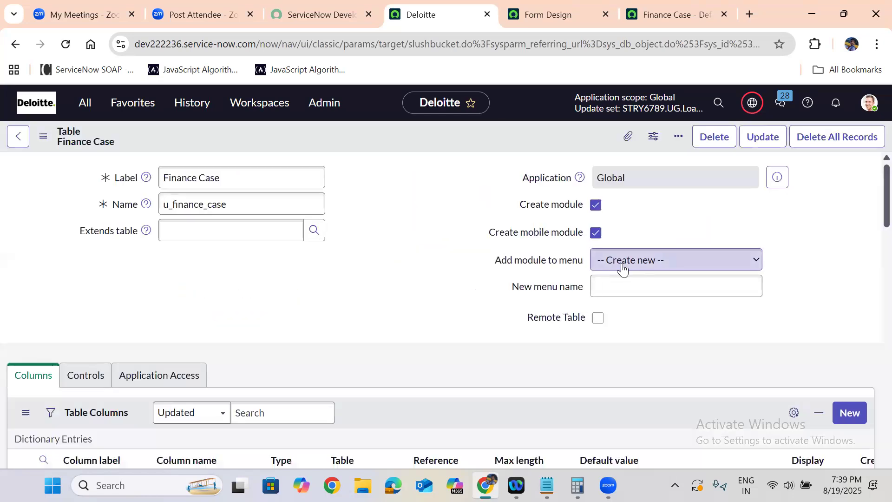
Step: Duplicate the Finance Case table's browser tab and show the table's new-record form in the copy
{"action": "right_click", "coordinate": [424, 9]}
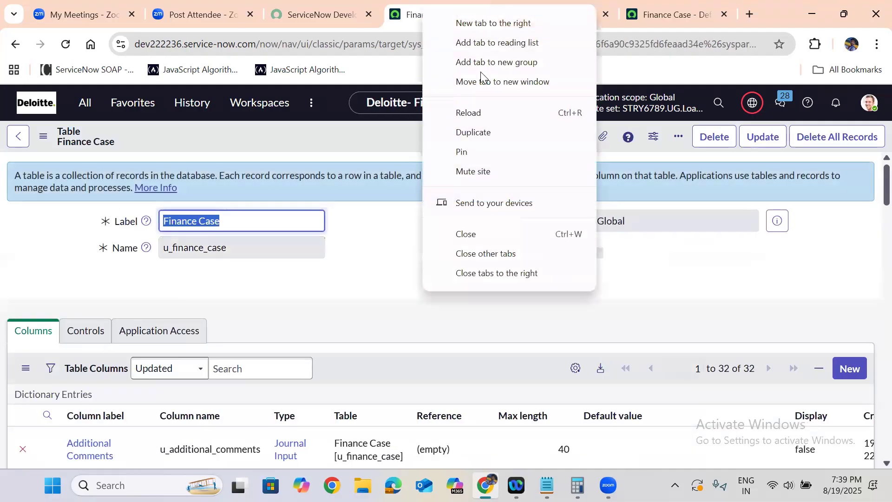
{"action": "left_click", "coordinate": [487, 135]}
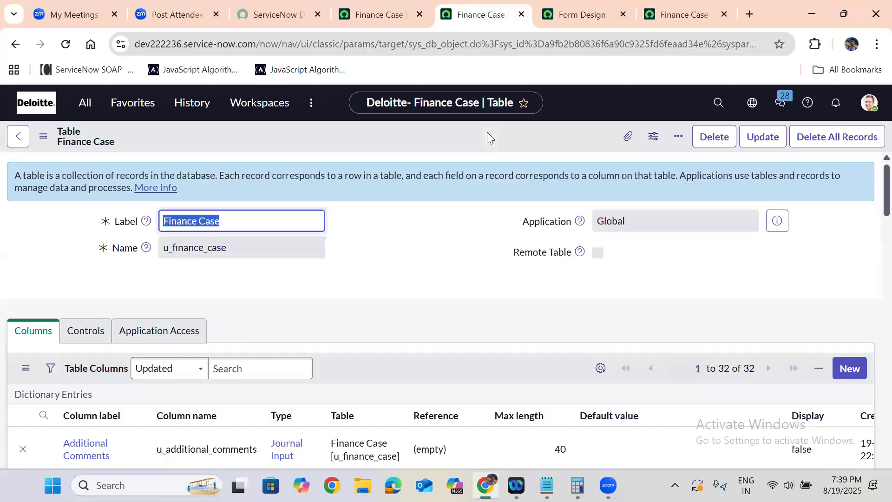
{"action": "left_click", "coordinate": [377, 245]}
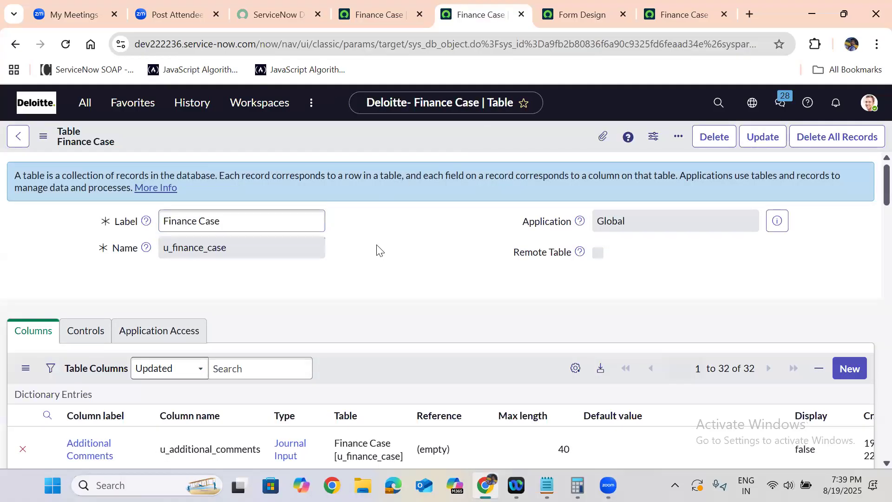
{"action": "scroll", "coordinate": [377, 245], "scroll_direction": "down", "scroll_amount": 15}
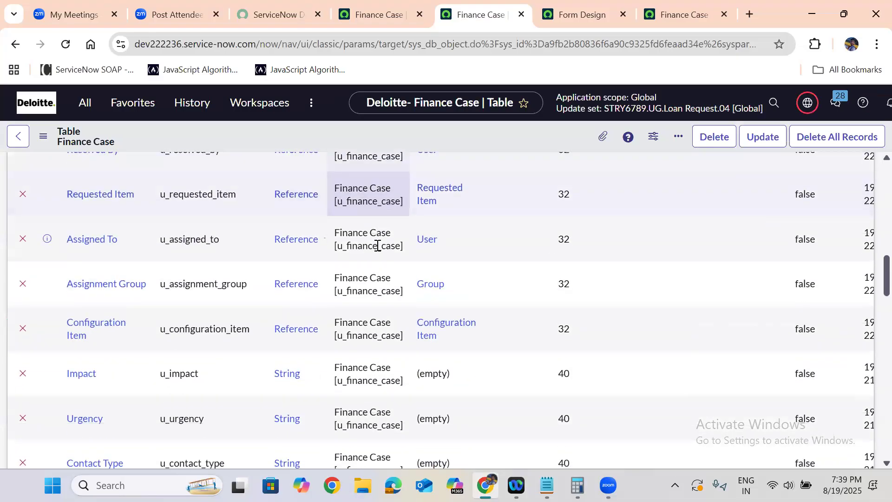
{"action": "scroll", "coordinate": [377, 245], "scroll_direction": "down", "scroll_amount": 20}
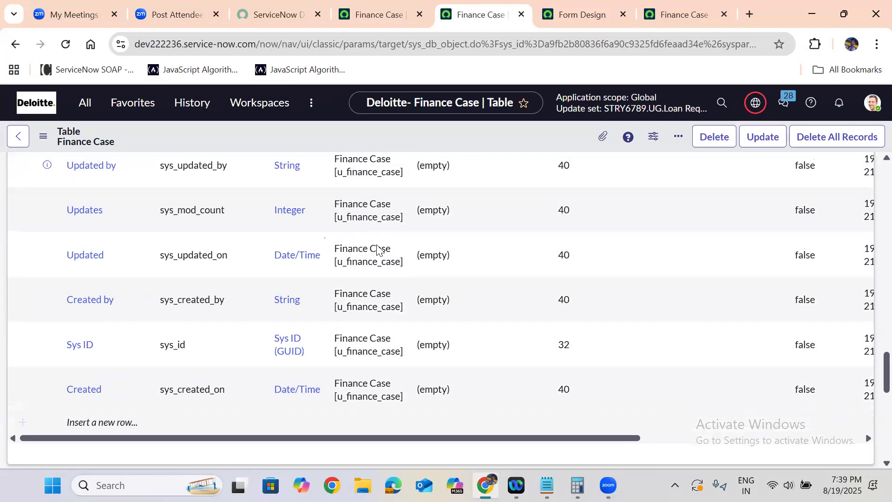
{"action": "scroll", "coordinate": [376, 244], "scroll_direction": "up", "scroll_amount": 5}
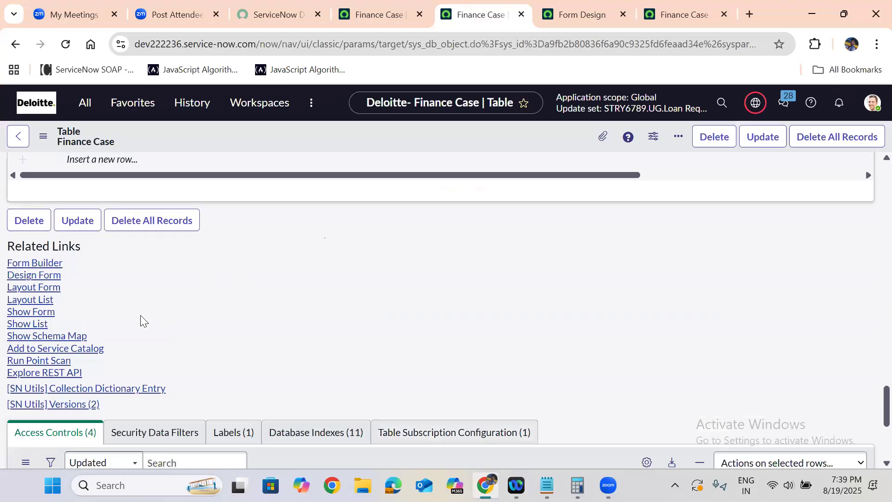
{"action": "left_click", "coordinate": [22, 316]}
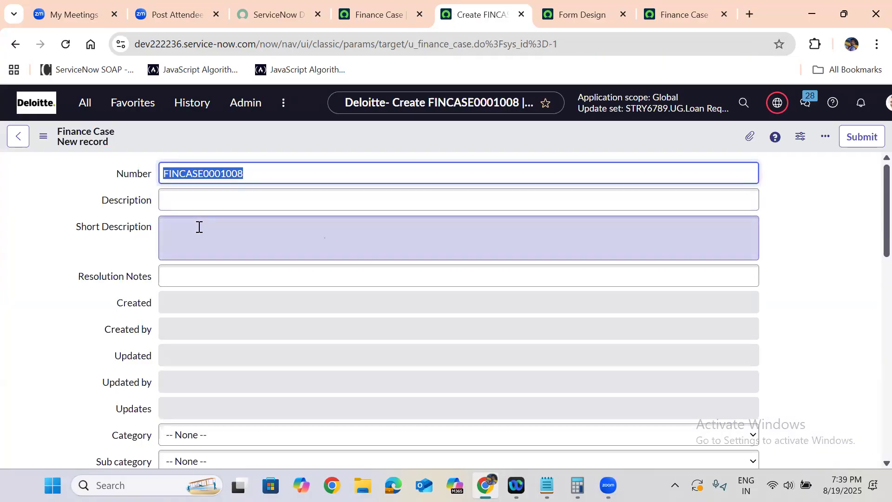
Step: Enter "jwkgjoewkjglerkjglerj" as the Short Description and "woitoeriuogtrewuogrejogjreogjorejgowejgo" as the Additional Comments on the new record
{"action": "left_click", "coordinate": [199, 227]}
{"action": "type", "text": "jwkgjoewkjglerkjglerj"}
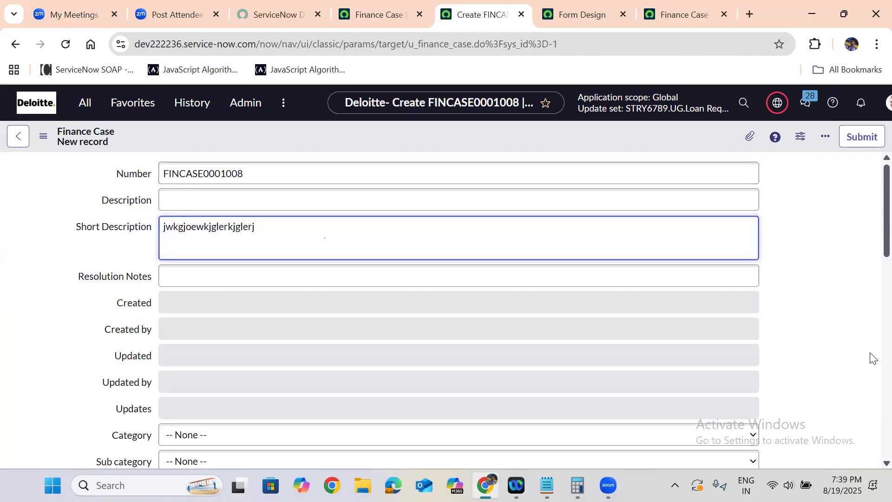
{"action": "scroll", "coordinate": [873, 282], "scroll_direction": "down", "scroll_amount": 15}
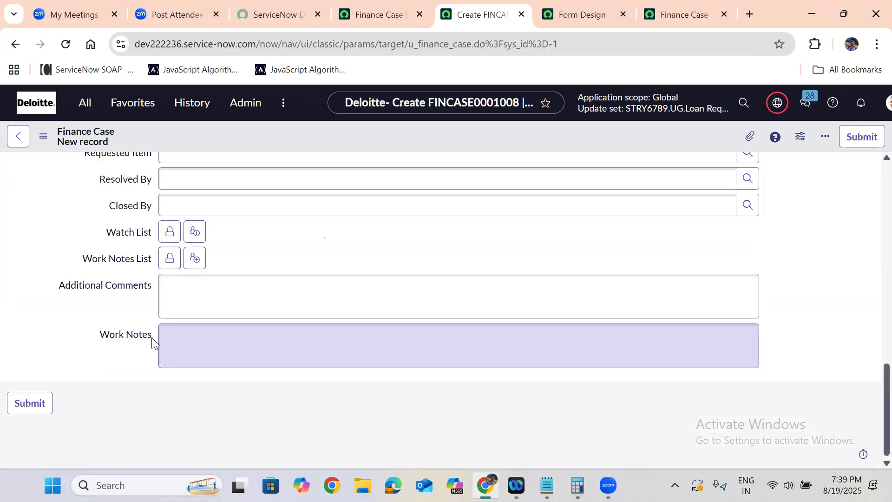
{"action": "left_click", "coordinate": [184, 297]}
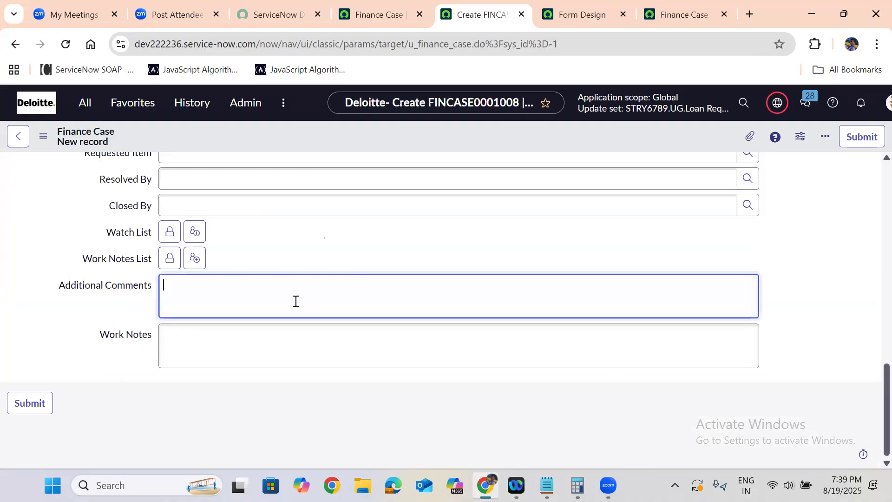
{"action": "type", "text": "woitoeriuogtrewuogrejogjreogjorejgowejgo"}
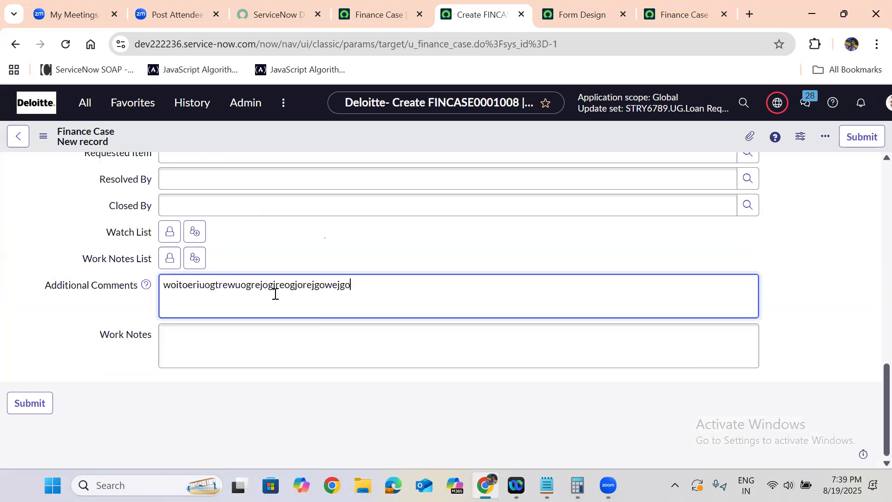
{"action": "left_click", "coordinate": [96, 306]}
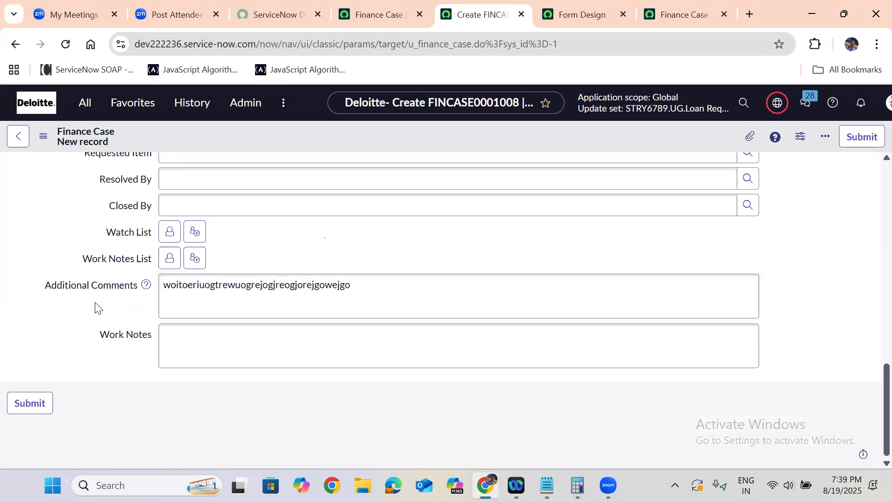
Step: Save the new Finance Case record and check its Additional Comments field
{"action": "right_click", "coordinate": [381, 130]}
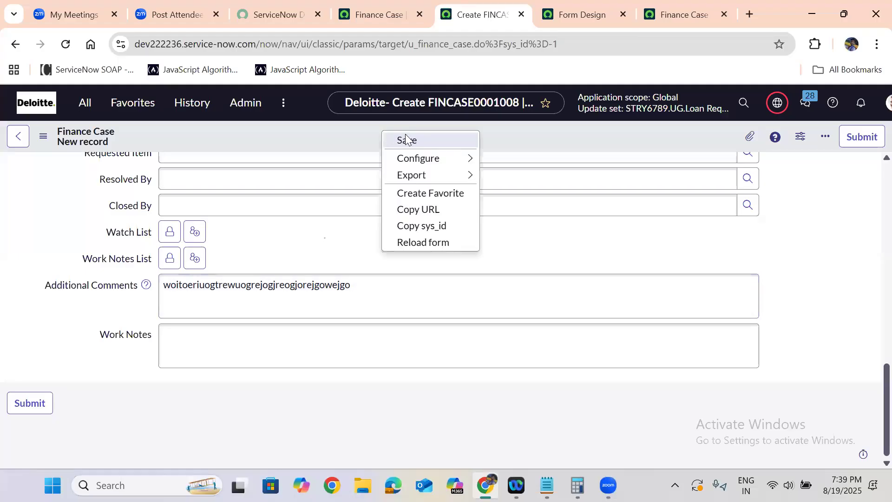
{"action": "left_click", "coordinate": [406, 139]}
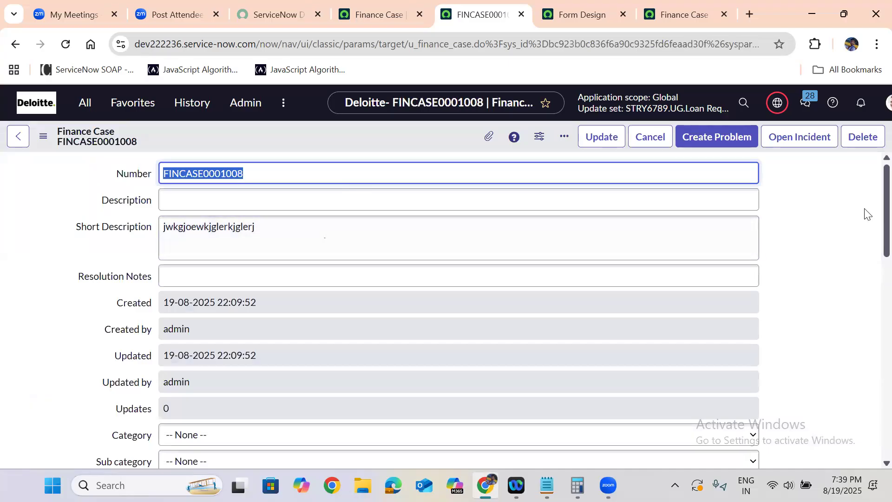
{"action": "left_click_drag", "start_coordinate": [886, 192], "coordinate": [886, 406]}
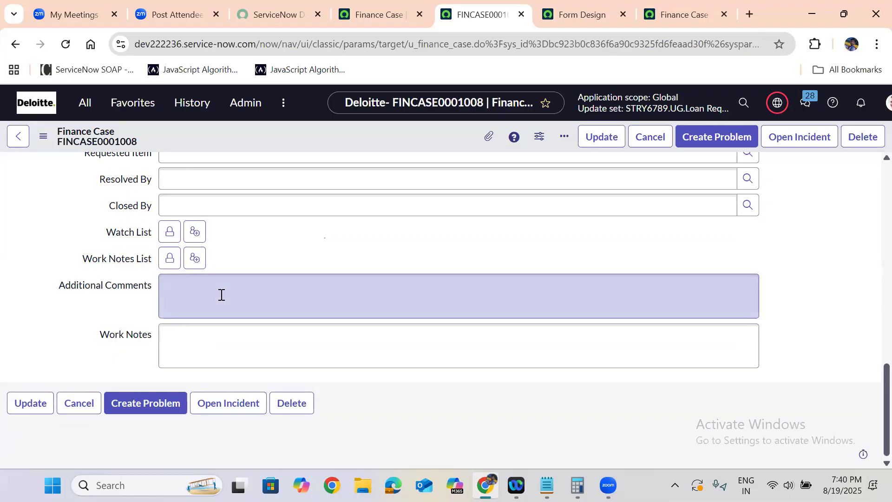
Step: Open the sys_journal_field.LIST table from the navigator and highlight the value stored for the u_finance_case additional comment
{"action": "left_click", "coordinate": [367, 14]}
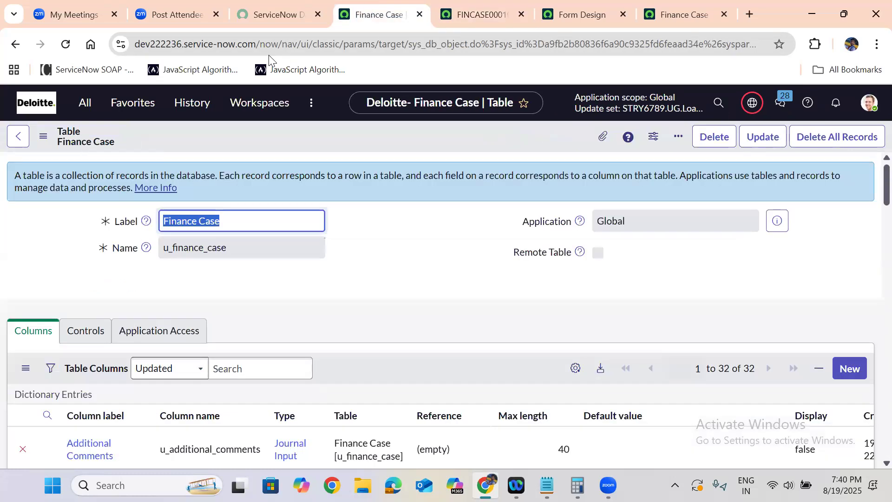
{"action": "left_click", "coordinate": [84, 106]}
{"action": "type", "text": "sys_j"}
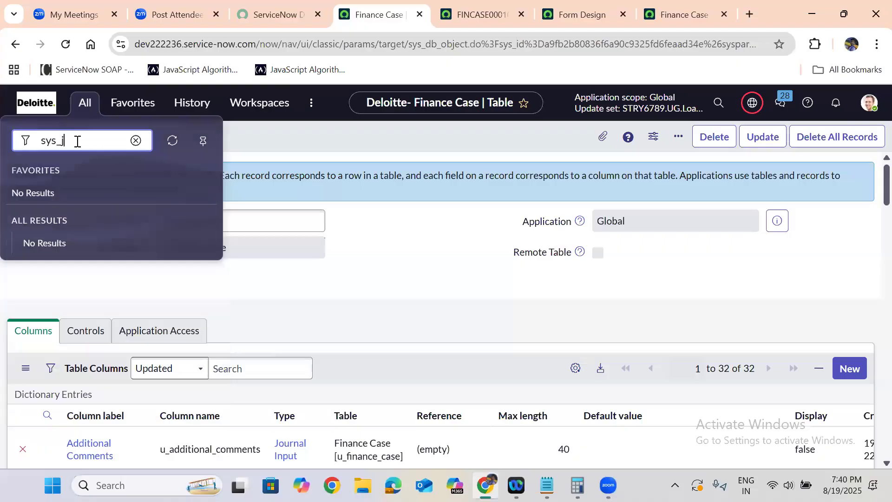
{"action": "type", "text": "ournal_field.LIST"}
{"action": "key", "text": "Return"}
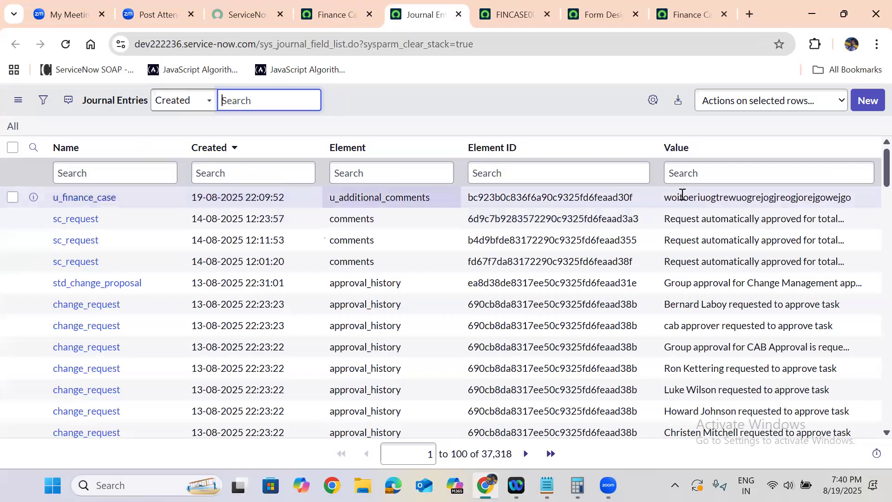
{"action": "left_click_drag", "start_coordinate": [664, 197], "coordinate": [854, 195]}
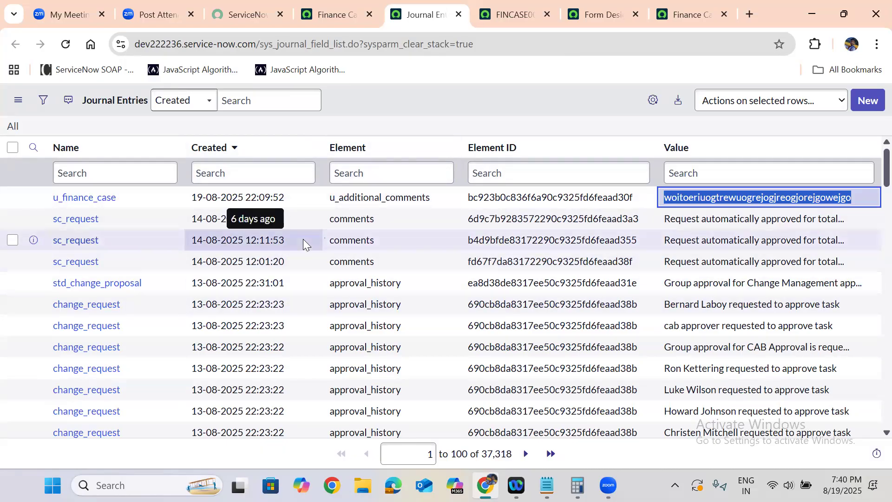
Step: Return to the Finance Case record and enter "jgkjrewjg" as its Resolution Notes
{"action": "left_click", "coordinate": [672, 2]}
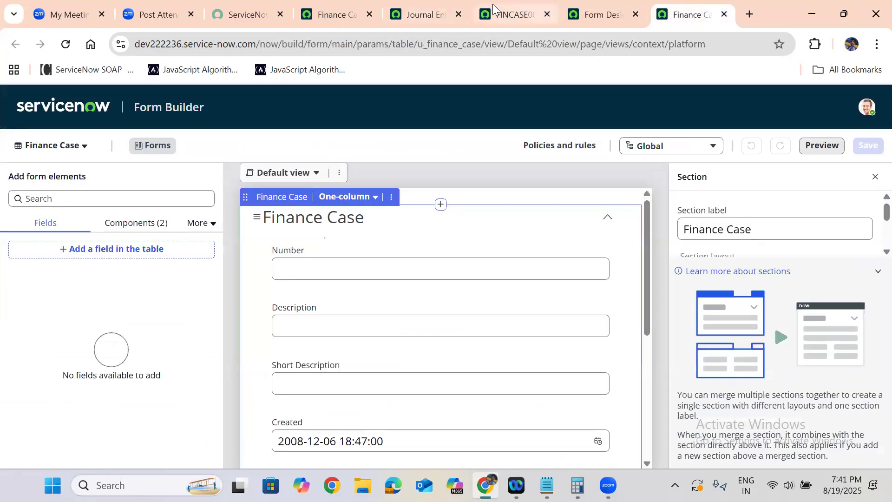
{"action": "left_click", "coordinate": [496, 10]}
{"action": "left_click_drag", "start_coordinate": [886, 414], "coordinate": [864, 189]}
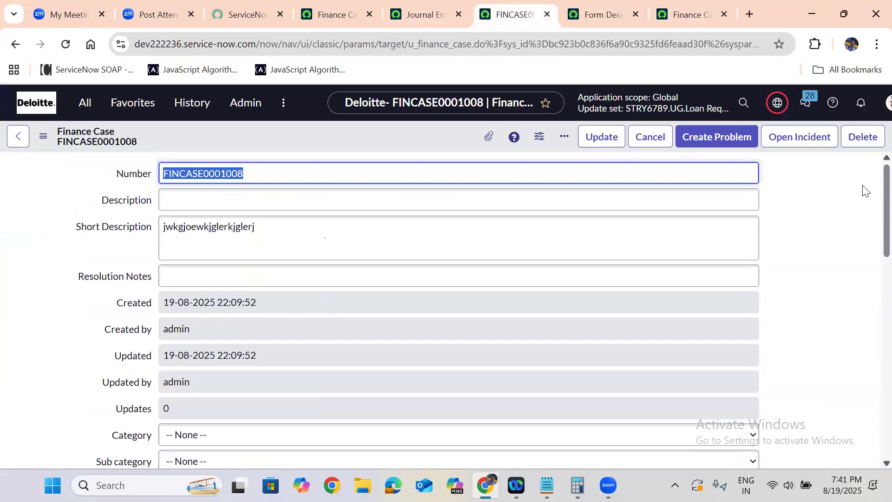
{"action": "left_click", "coordinate": [240, 279]}
{"action": "type", "text": "jgkjrewjg"}
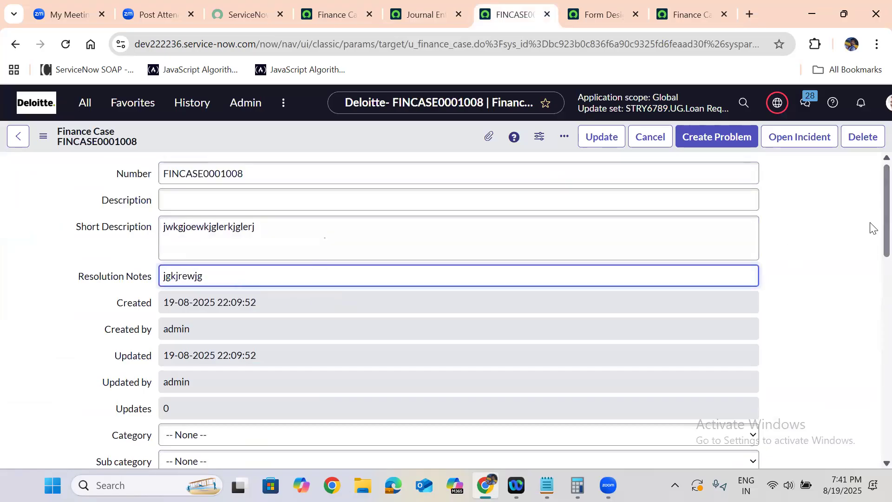
Step: Enter "wekfoewjf" in Additional Comments and "jiewjfi" in Work Notes, and save the Finance Case record
{"action": "scroll", "coordinate": [872, 349], "scroll_direction": "down", "scroll_amount": 15}
{"action": "left_click", "coordinate": [239, 305]}
{"action": "type", "text": "wekfoewjf"}
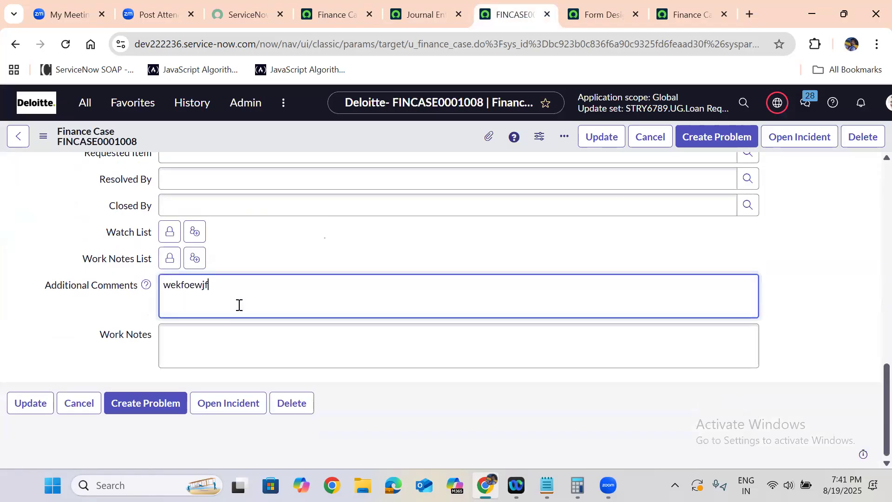
{"action": "left_click", "coordinate": [193, 338]}
{"action": "type", "text": "jiewjfi"}
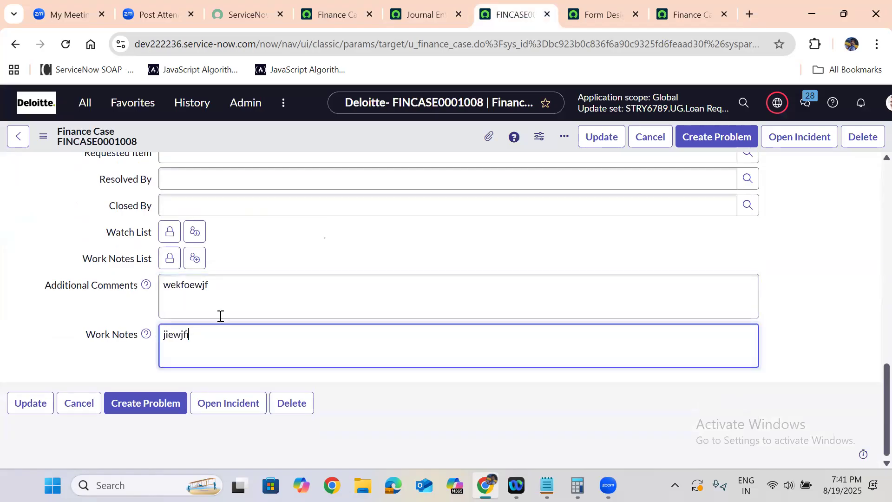
{"action": "right_click", "coordinate": [298, 136]}
{"action": "left_click", "coordinate": [325, 146]}
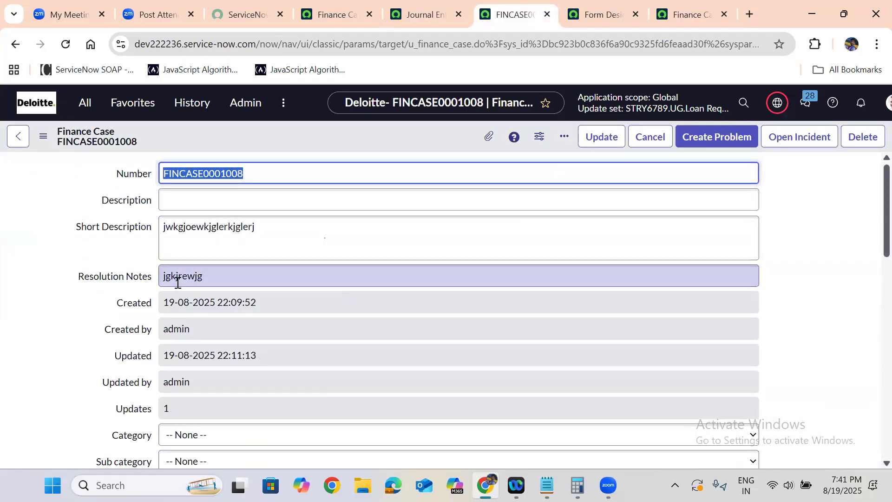
Step: Check the record's Additional Comments and Work Notes fields and reload the unfiltered Journal Entries list for the new entries
{"action": "scroll", "coordinate": [870, 279], "scroll_direction": "down", "scroll_amount": 8}
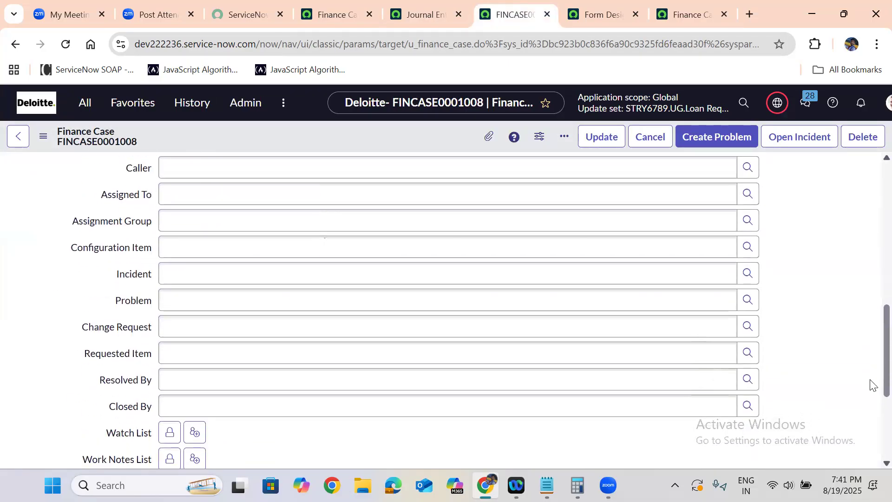
{"action": "scroll", "coordinate": [870, 384], "scroll_direction": "down", "scroll_amount": 4}
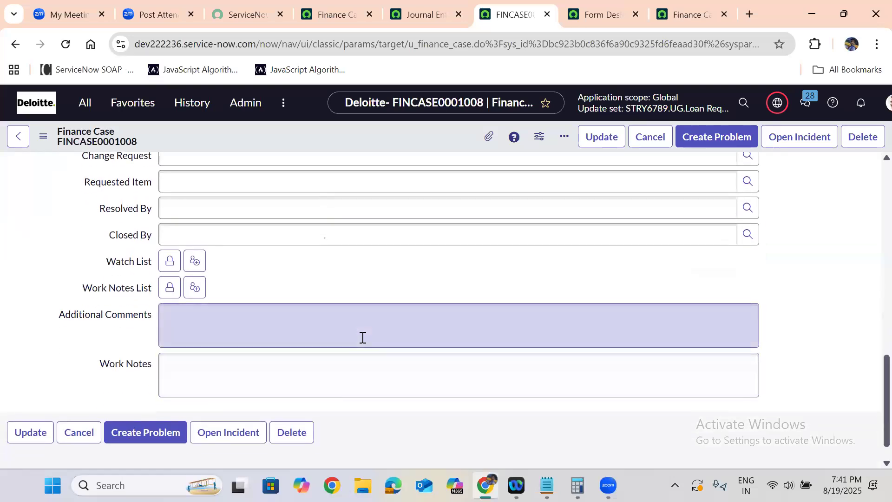
{"action": "left_click", "coordinate": [409, 14]}
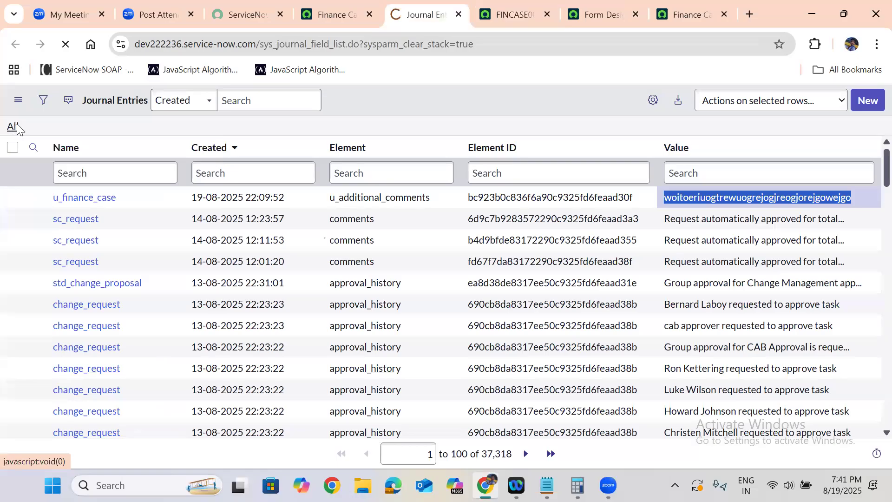
{"action": "left_click", "coordinate": [13, 127]}
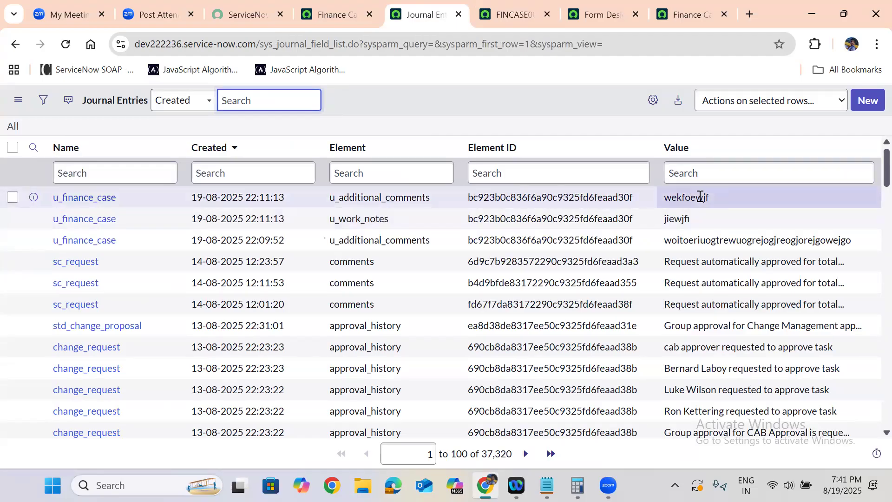
Step: Examine the Finance Case table's columns and related links alongside the single-column field layout of the Finance Case record
{"action": "left_click", "coordinate": [531, 2]}
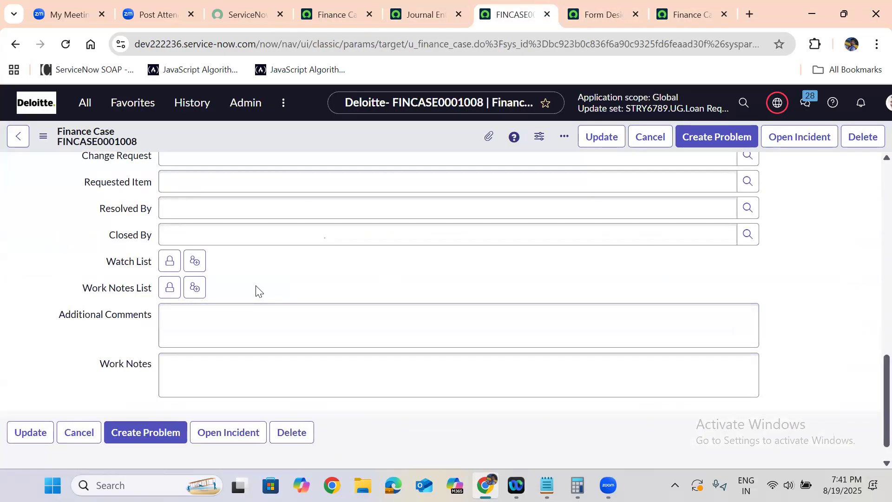
{"action": "left_click", "coordinate": [327, 6]}
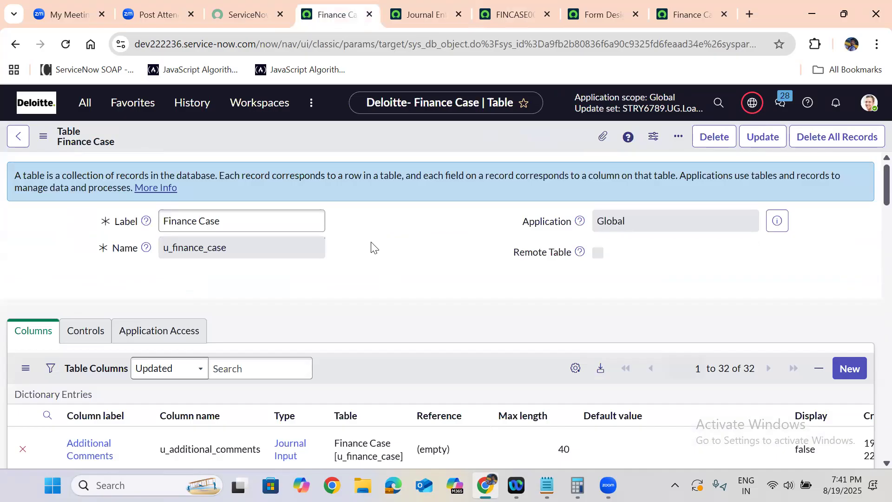
{"action": "scroll", "coordinate": [374, 247], "scroll_direction": "down", "scroll_amount": 20}
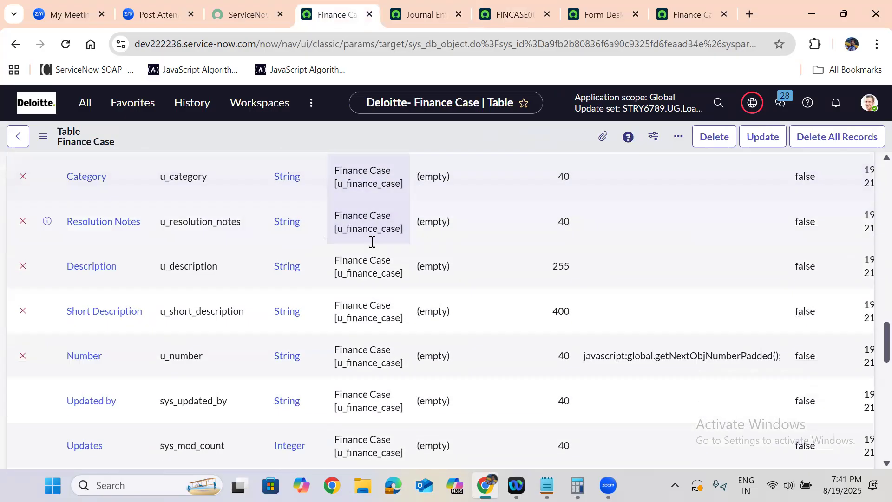
{"action": "scroll", "coordinate": [371, 242], "scroll_direction": "down", "scroll_amount": 10}
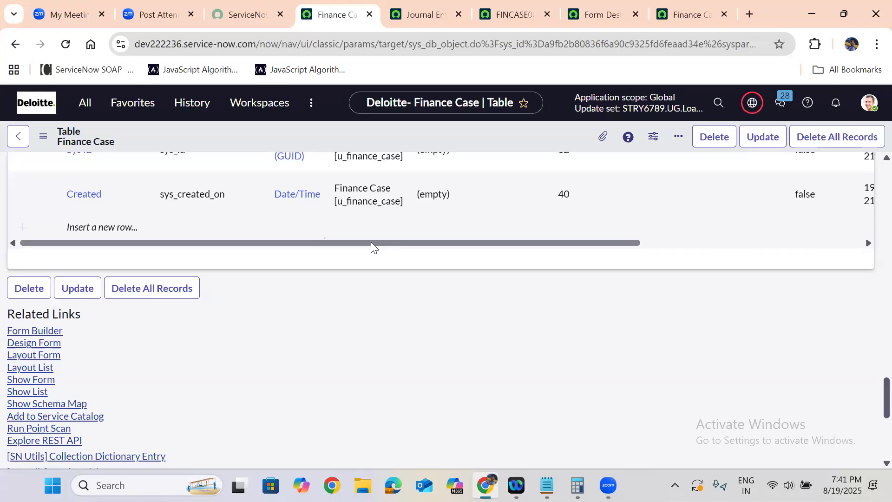
{"action": "scroll", "coordinate": [370, 241], "scroll_direction": "down", "scroll_amount": 1}
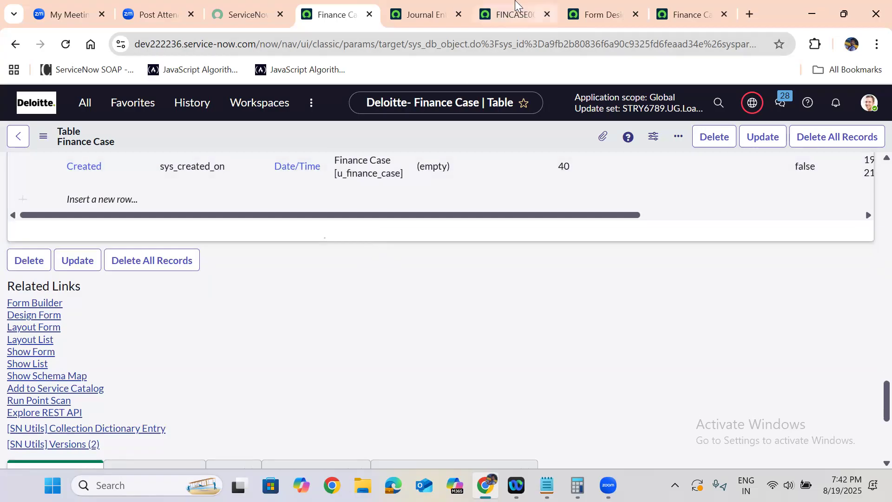
{"action": "left_click", "coordinate": [508, 15]}
{"action": "left_click_drag", "start_coordinate": [886, 433], "coordinate": [886, 181]}
{"action": "scroll", "coordinate": [867, 316], "scroll_direction": "down", "scroll_amount": 5}
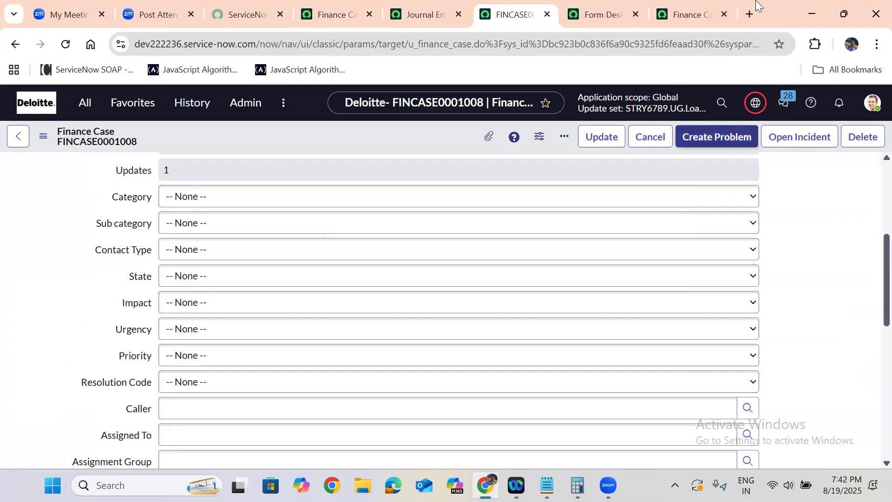
Step: Review the Finance Case table's access controls, its Controls settings and its column definitions
{"action": "left_click", "coordinate": [343, 2]}
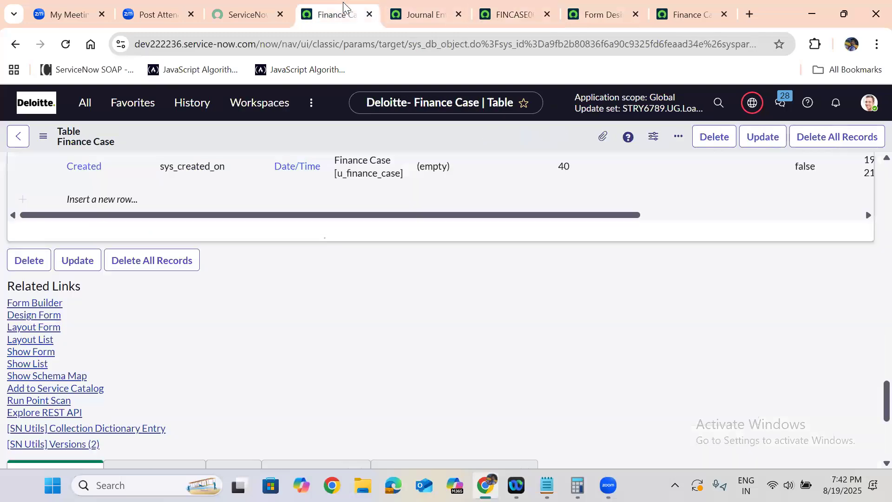
{"action": "scroll", "coordinate": [870, 249], "scroll_direction": "down", "scroll_amount": 5}
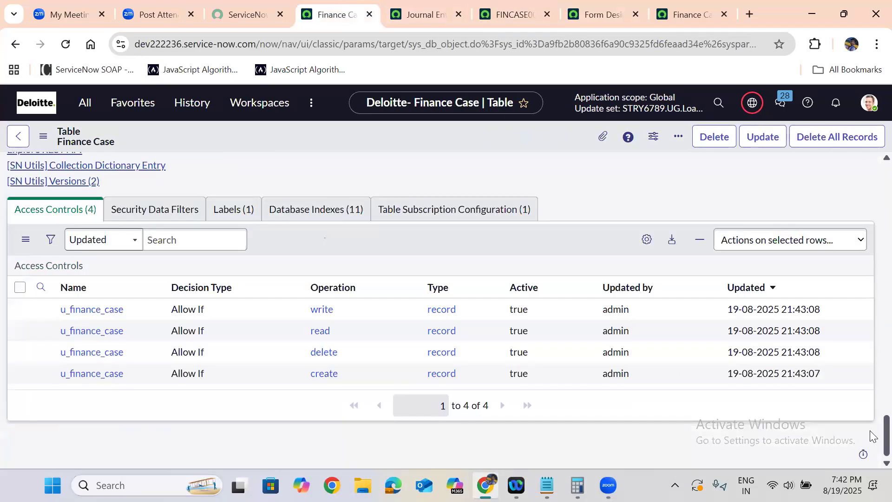
{"action": "scroll", "coordinate": [864, 232], "scroll_direction": "up", "scroll_amount": 10}
{"action": "scroll", "coordinate": [864, 197], "scroll_direction": "up", "scroll_amount": 10}
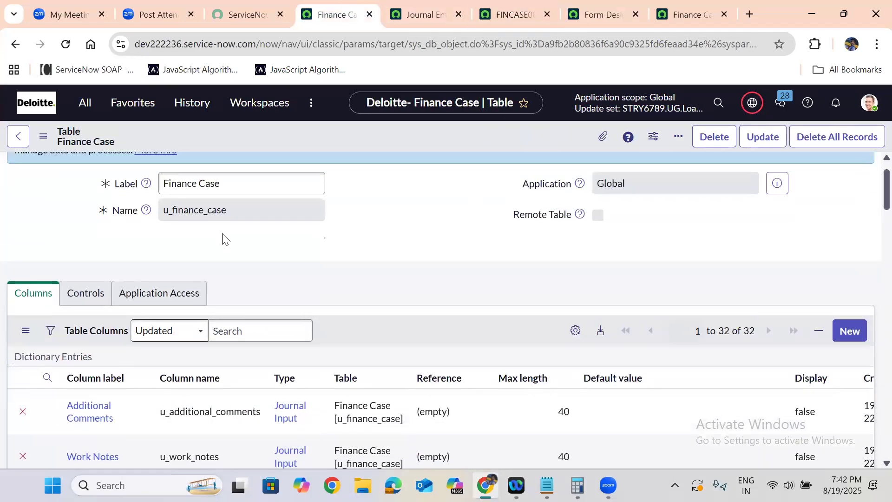
{"action": "left_click", "coordinate": [74, 297]}
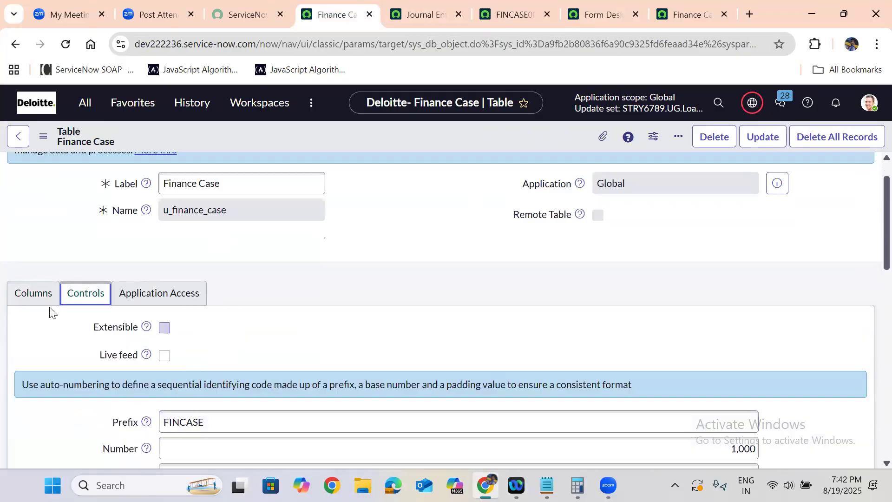
{"action": "left_click", "coordinate": [29, 300]}
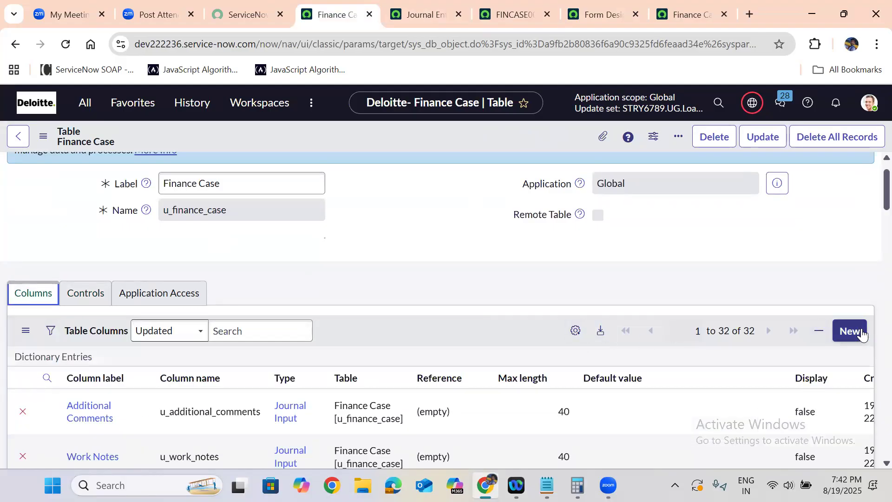
{"action": "left_click_drag", "start_coordinate": [874, 204], "coordinate": [874, 248]}
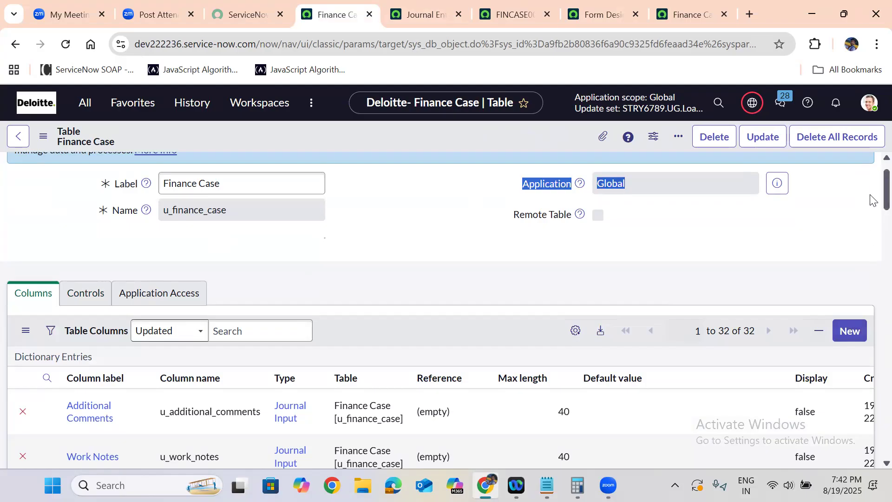
{"action": "scroll", "coordinate": [873, 201], "scroll_direction": "up", "scroll_amount": 2}
Step: In the Finance Case table's Form Design, set the section to 2 Column and move Contact Type into the second column
{"action": "scroll", "coordinate": [870, 274], "scroll_direction": "down", "scroll_amount": 20}
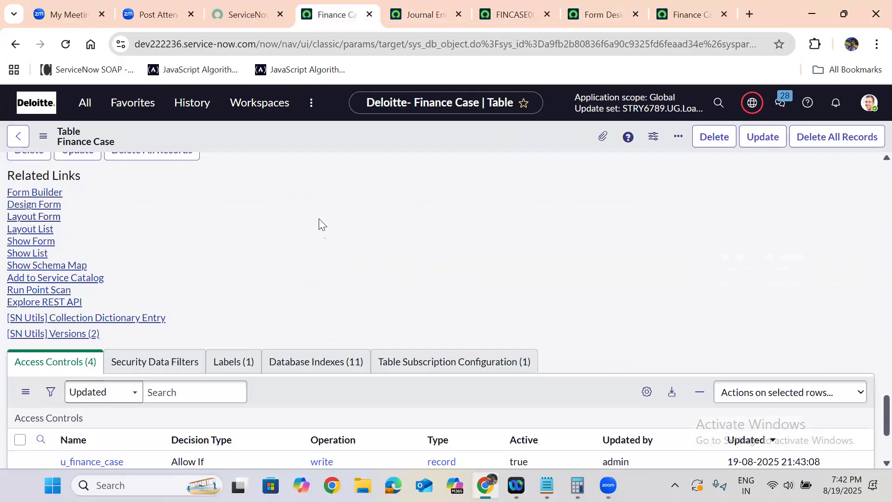
{"action": "left_click", "coordinate": [32, 207]}
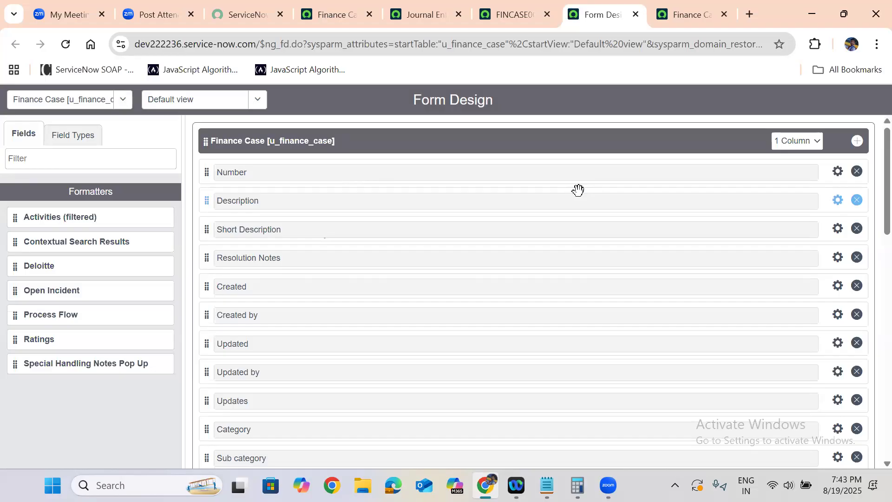
{"action": "left_click", "coordinate": [798, 142]}
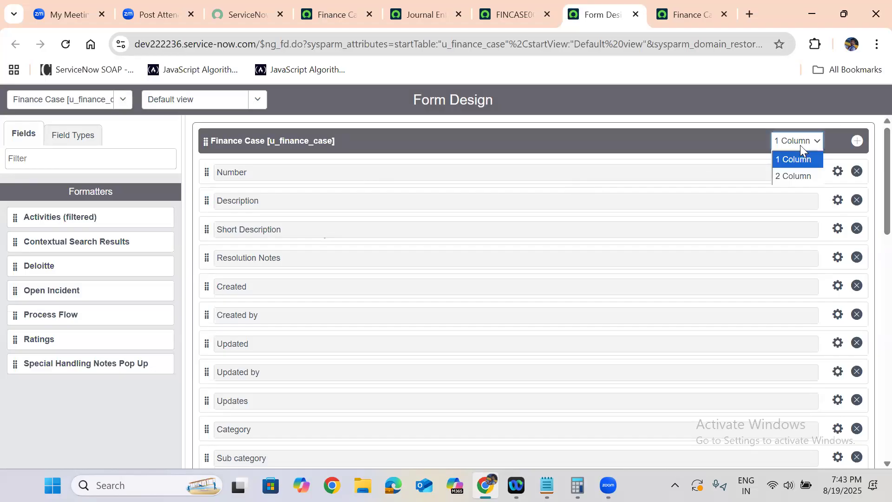
{"action": "left_click", "coordinate": [793, 177]}
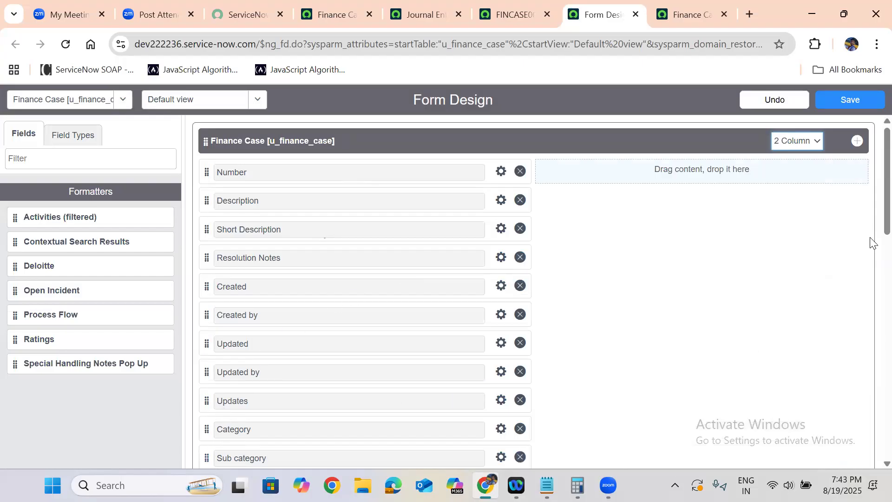
{"action": "scroll", "coordinate": [871, 232], "scroll_direction": "down", "scroll_amount": 3}
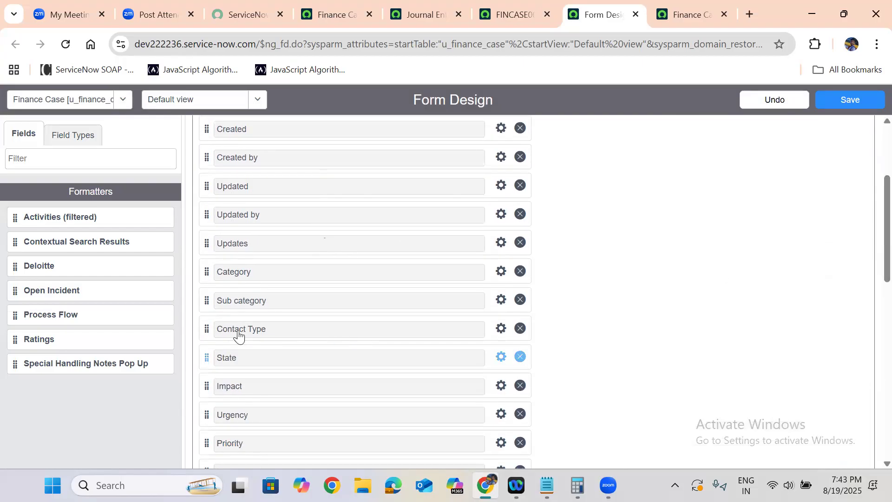
{"action": "left_click_drag", "start_coordinate": [204, 325], "coordinate": [570, 185]}
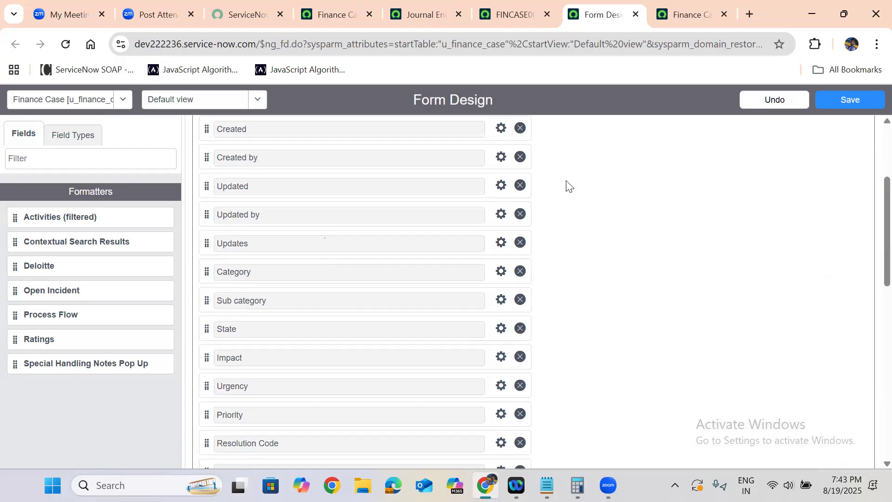
Step: Move the State field into the second column of the Finance Case section, below Contact Type
{"action": "scroll", "coordinate": [245, 238], "scroll_direction": "down", "scroll_amount": 10}
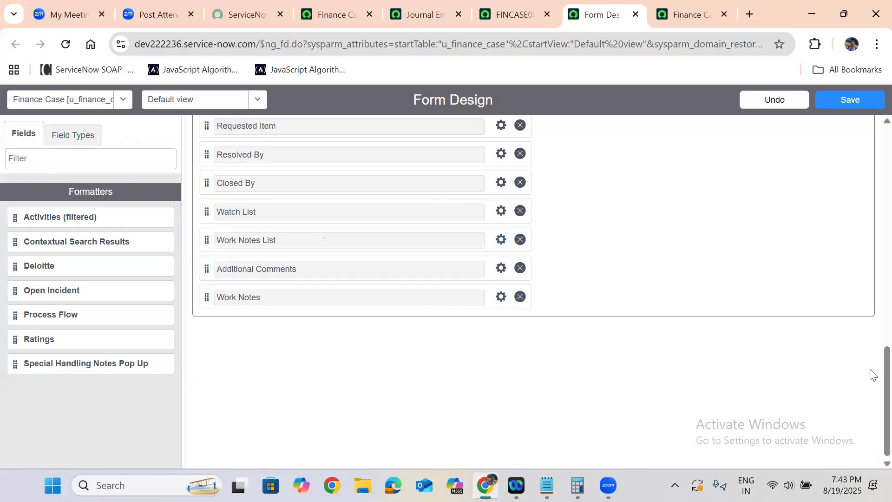
{"action": "scroll", "coordinate": [870, 325], "scroll_direction": "up", "scroll_amount": 7}
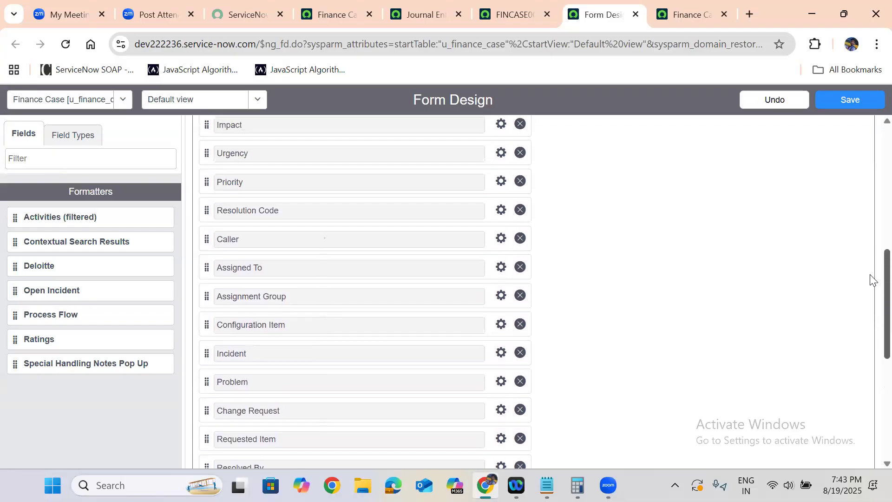
{"action": "scroll", "coordinate": [871, 279], "scroll_direction": "up", "scroll_amount": 2}
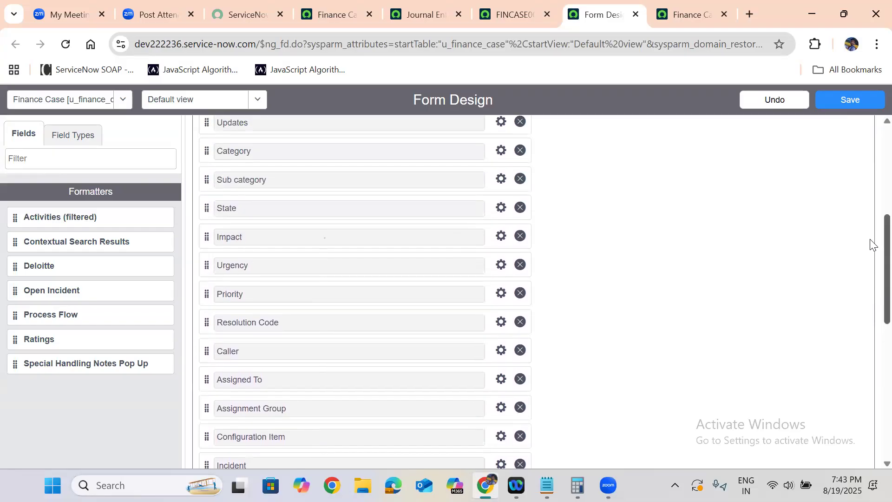
{"action": "scroll", "coordinate": [872, 237], "scroll_direction": "up", "scroll_amount": 3}
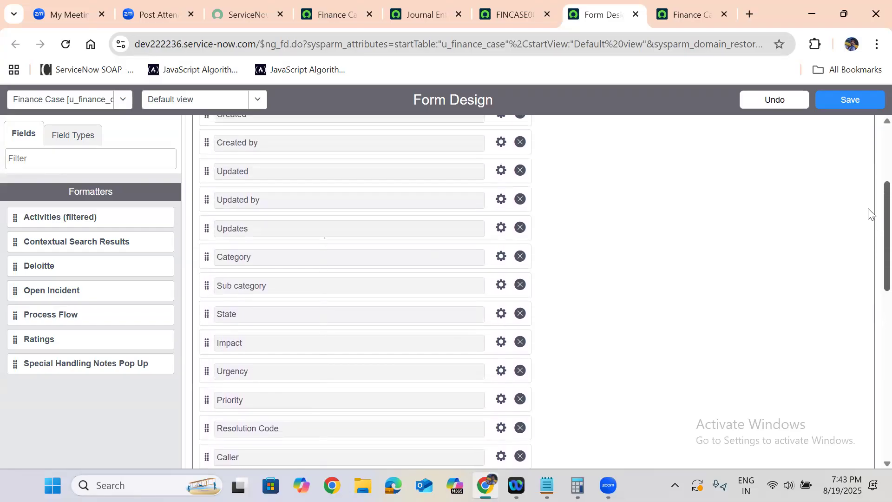
{"action": "scroll", "coordinate": [867, 181], "scroll_direction": "up", "scroll_amount": 3}
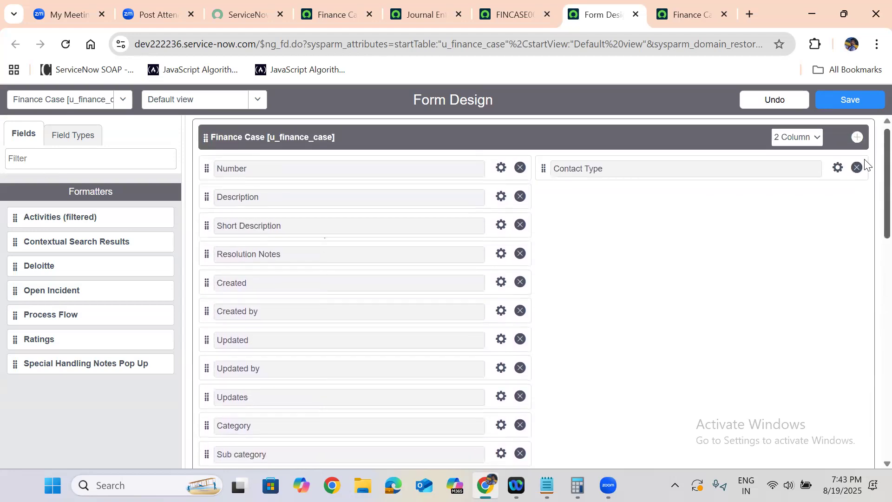
{"action": "scroll", "coordinate": [868, 200], "scroll_direction": "down", "scroll_amount": 2}
{"action": "scroll", "coordinate": [869, 227], "scroll_direction": "down", "scroll_amount": 2}
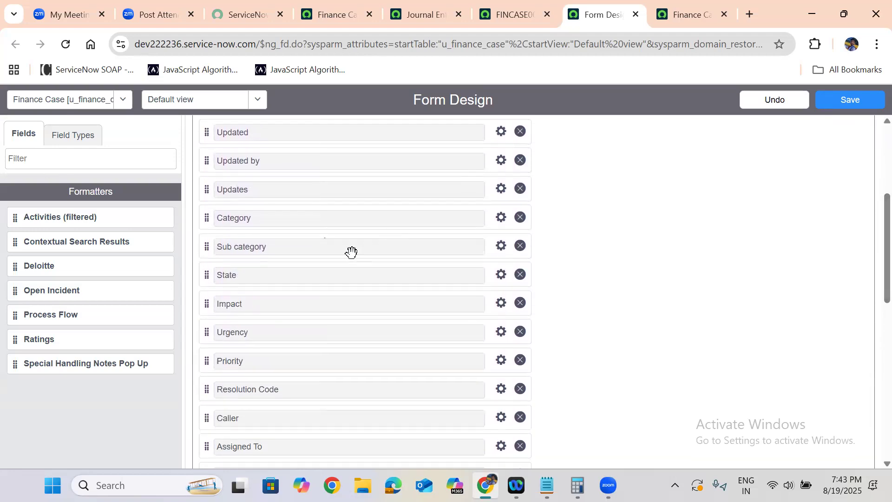
{"action": "left_click_drag", "start_coordinate": [513, 203], "coordinate": [604, 199]}
Step: Move the Impact and Urgency fields into the second column of the Finance Case section, below State
{"action": "scroll", "coordinate": [540, 147], "scroll_direction": "down", "scroll_amount": 5}
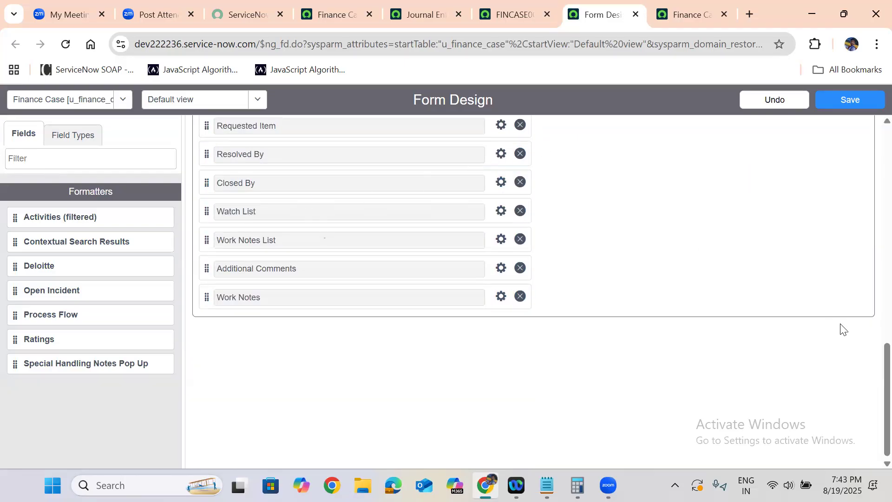
{"action": "scroll", "coordinate": [871, 372], "scroll_direction": "up", "scroll_amount": 5}
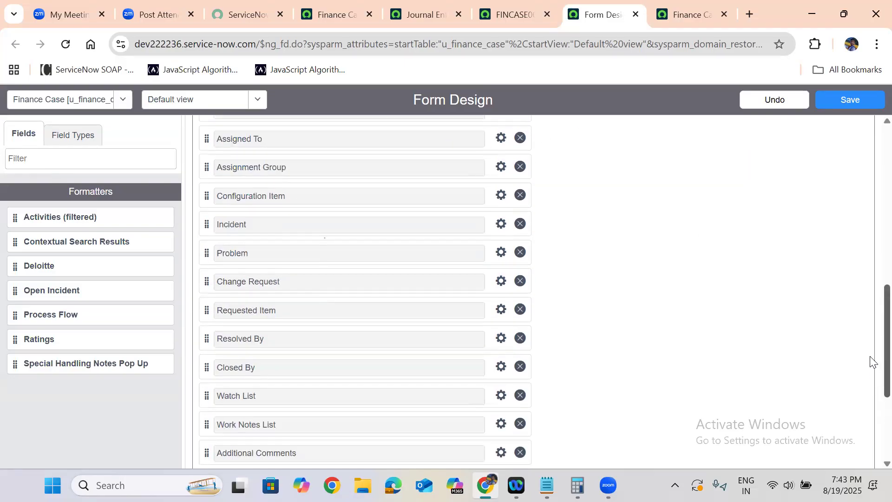
{"action": "scroll", "coordinate": [871, 343], "scroll_direction": "up", "scroll_amount": 3}
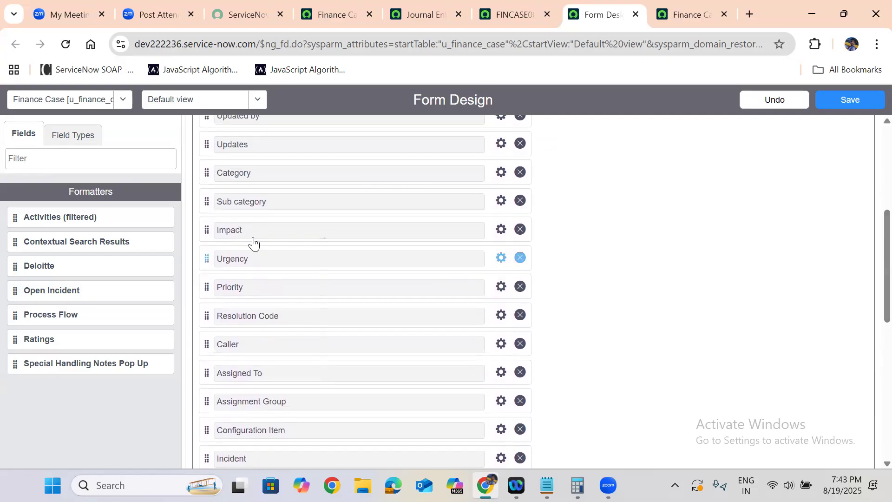
{"action": "left_click_drag", "start_coordinate": [206, 228], "coordinate": [558, 135]}
{"action": "scroll", "coordinate": [463, 174], "scroll_direction": "down", "scroll_amount": 8}
{"action": "left_click_drag", "start_coordinate": [879, 434], "coordinate": [868, 284]}
{"action": "left_click_drag", "start_coordinate": [206, 253], "coordinate": [571, 139]}
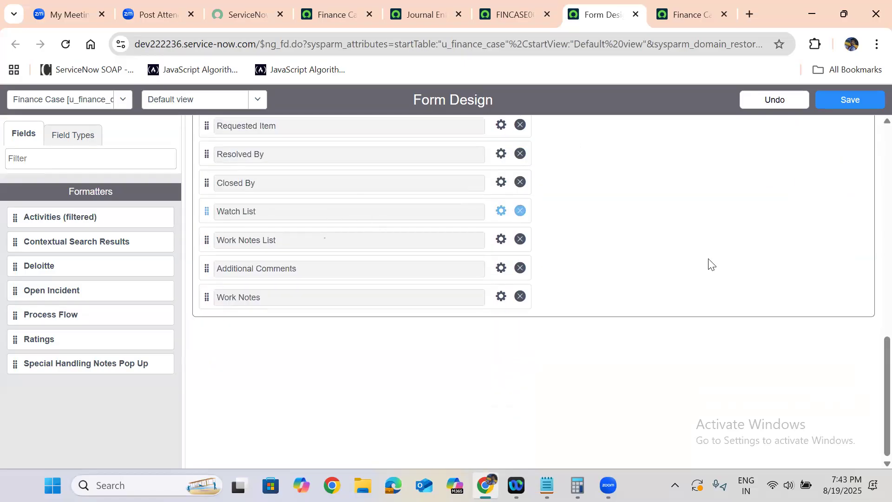
Step: Move the Priority field into the second column of the Finance Case section, below Urgency
{"action": "scroll", "coordinate": [871, 380], "scroll_direction": "up", "scroll_amount": 7}
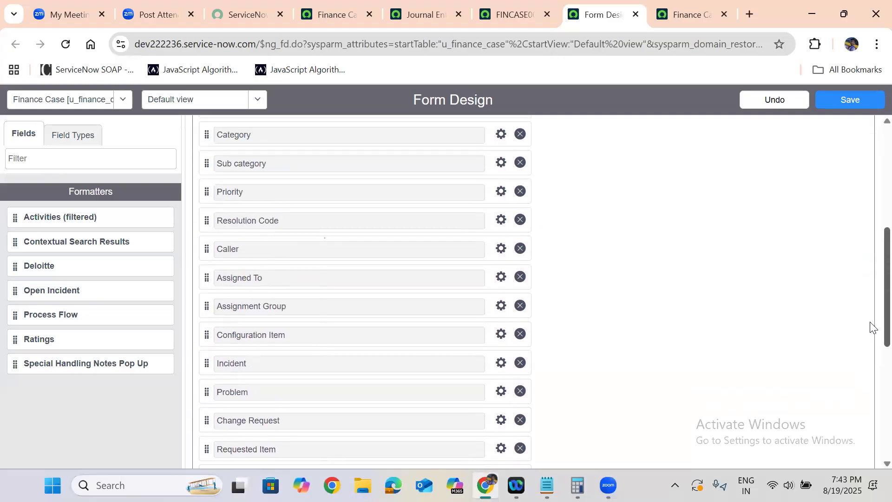
{"action": "scroll", "coordinate": [872, 322], "scroll_direction": "up", "scroll_amount": 3}
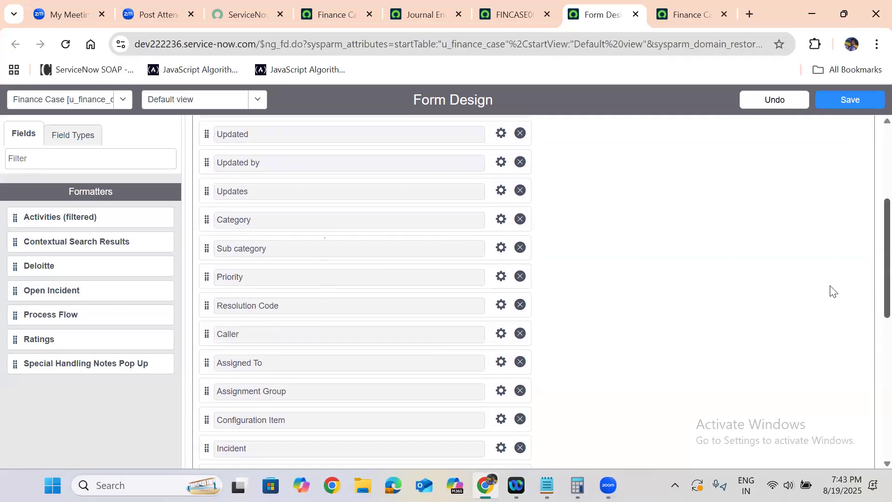
{"action": "left_click_drag", "start_coordinate": [206, 277], "coordinate": [579, 153]}
Step: Move the Assignment Group and Assigned To fields into the second column, below Priority
{"action": "scroll", "coordinate": [863, 341], "scroll_direction": "down", "scroll_amount": 10}
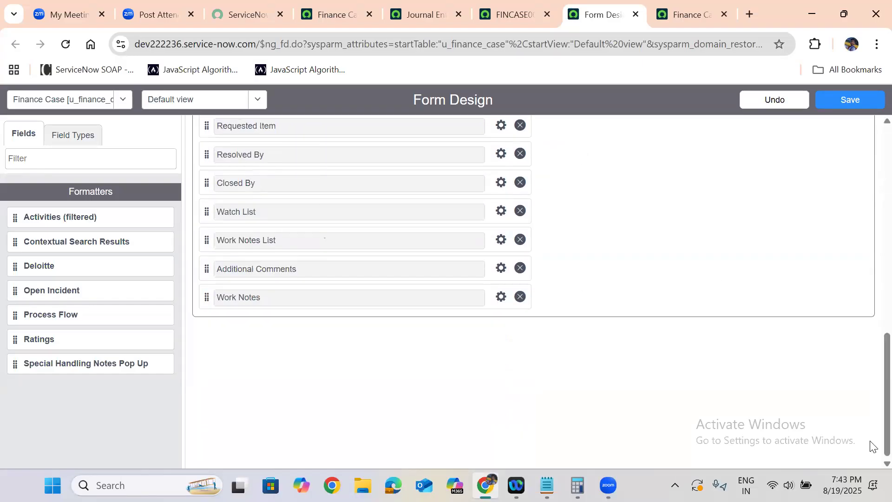
{"action": "scroll", "coordinate": [871, 395], "scroll_direction": "up", "scroll_amount": 8}
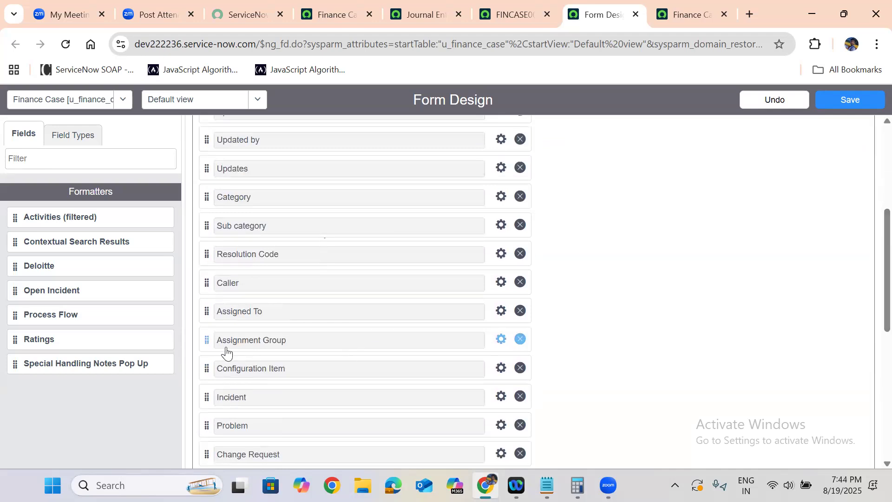
{"action": "left_click_drag", "start_coordinate": [207, 339], "coordinate": [579, 167]}
{"action": "scroll", "coordinate": [456, 190], "scroll_direction": "down", "scroll_amount": 10}
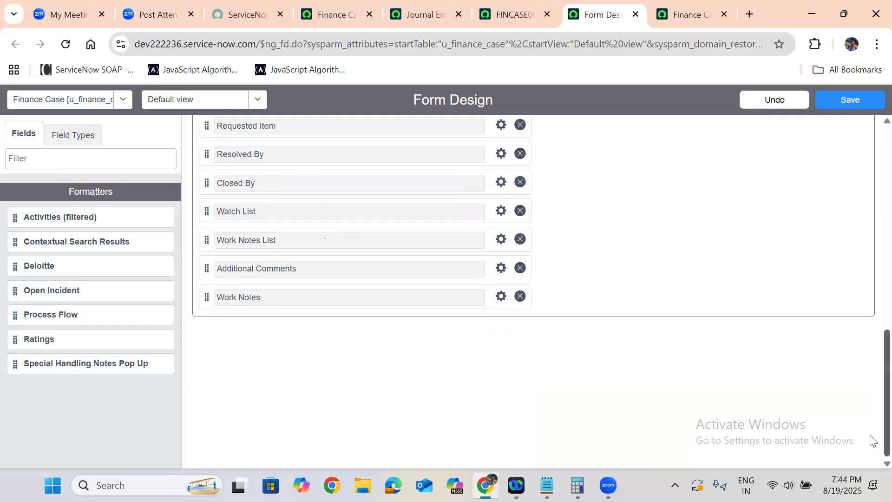
{"action": "scroll", "coordinate": [871, 439], "scroll_direction": "up", "scroll_amount": 5}
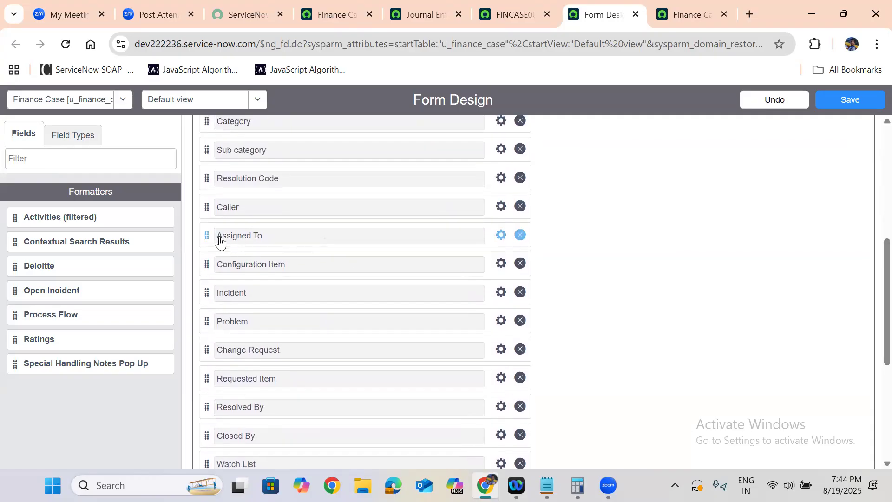
{"action": "left_click_drag", "start_coordinate": [206, 234], "coordinate": [581, 140]}
Step: Check the arrangement of both columns and save the Finance Case form design
{"action": "scroll", "coordinate": [870, 251], "scroll_direction": "up", "scroll_amount": 8}
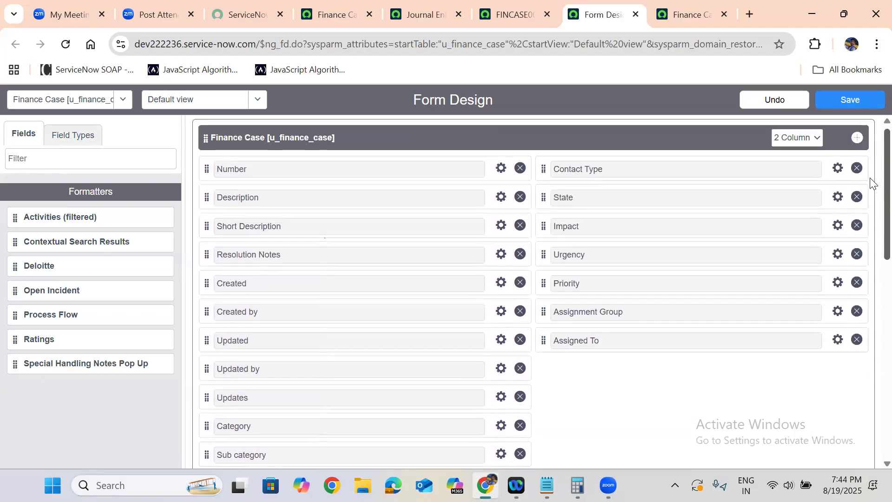
{"action": "scroll", "coordinate": [871, 195], "scroll_direction": "down", "scroll_amount": 1}
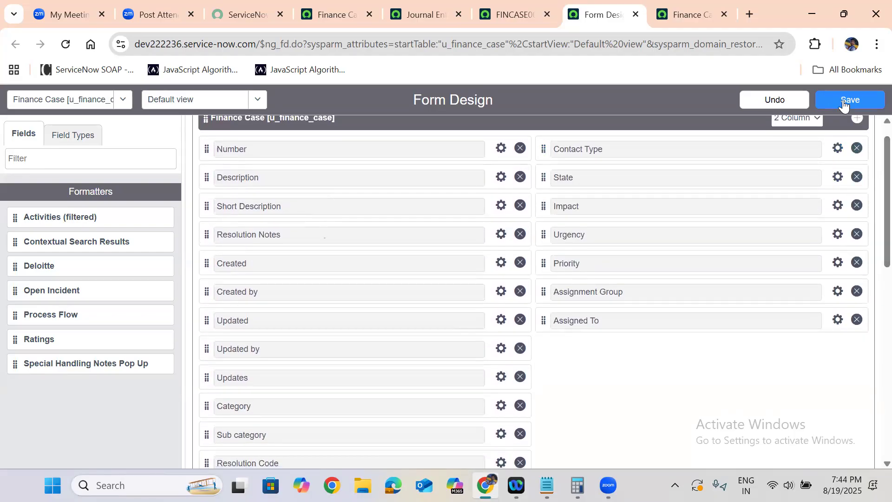
{"action": "left_click", "coordinate": [843, 100]}
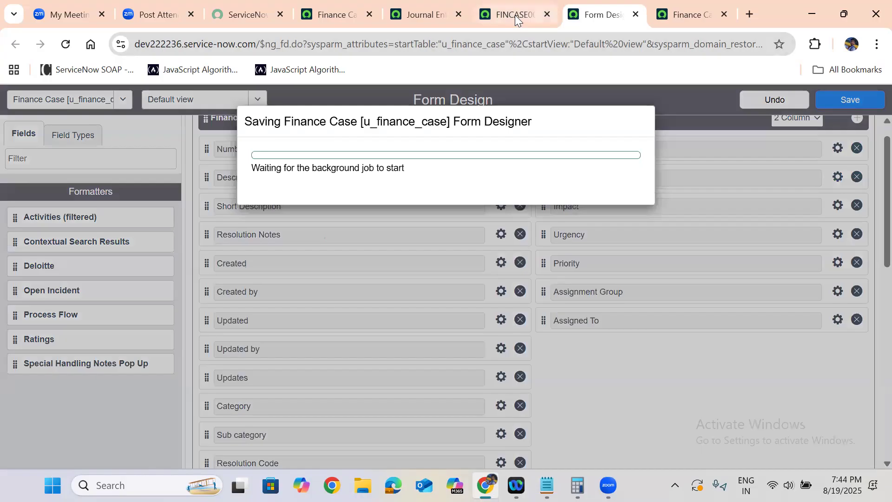
Step: Reload the open Finance Case record and examine its two-column field layout
{"action": "left_click", "coordinate": [514, 15]}
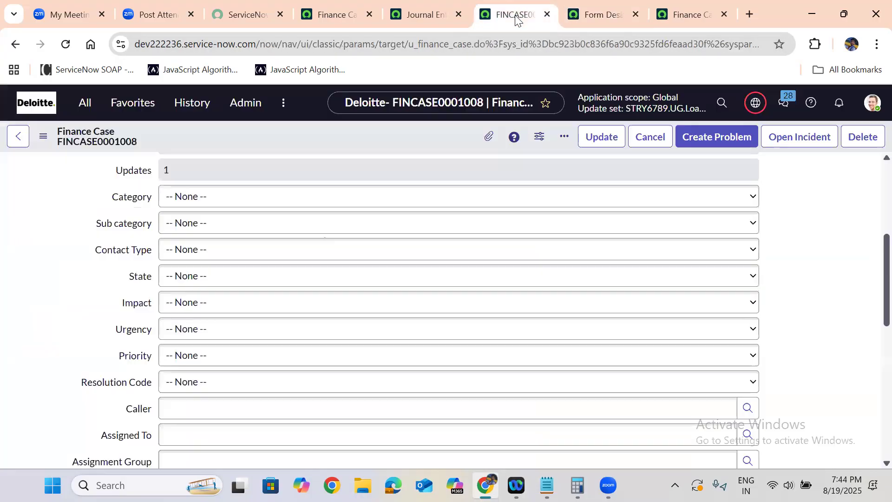
{"action": "left_click", "coordinate": [66, 47]}
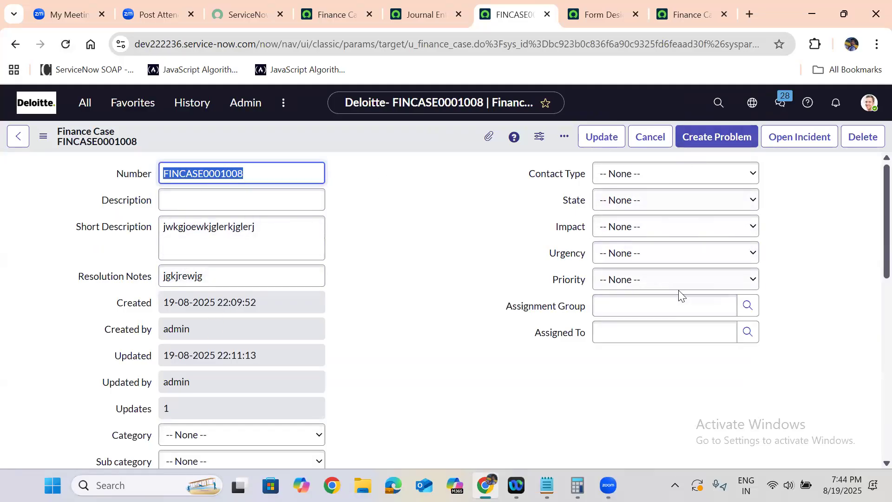
{"action": "scroll", "coordinate": [871, 223], "scroll_direction": "down", "scroll_amount": 9}
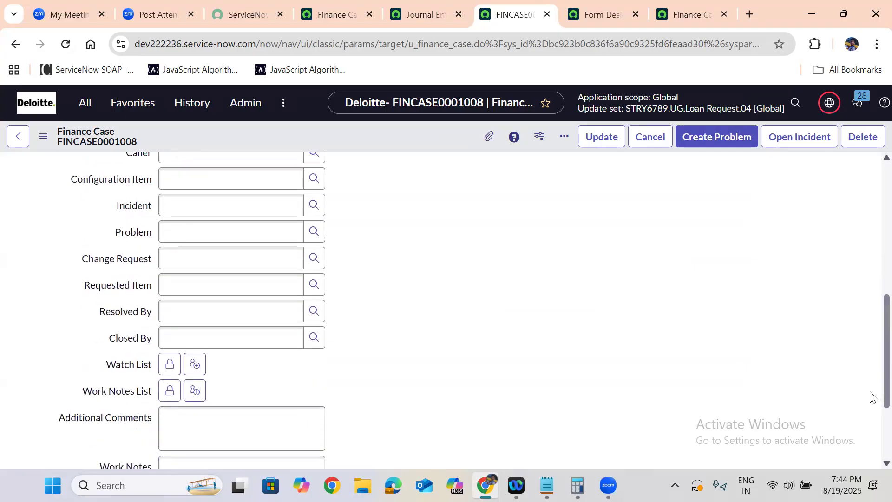
{"action": "scroll", "coordinate": [868, 313], "scroll_direction": "up", "scroll_amount": 9}
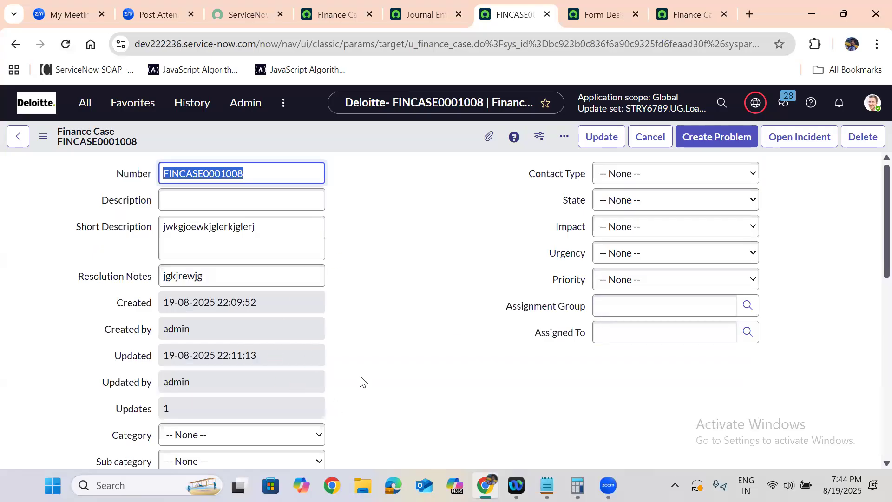
{"action": "left_click", "coordinate": [420, 343]}
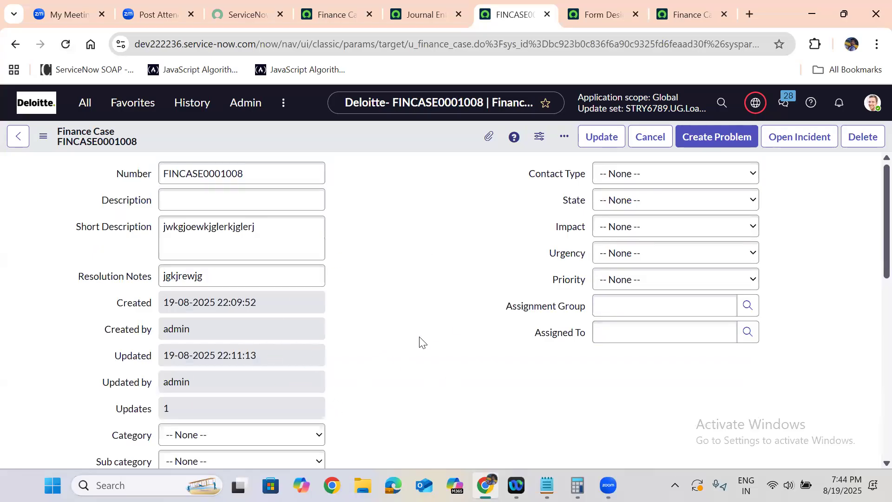
Step: Back in Form Design, add a new section after the Finance Case section and name it Notes
{"action": "left_click", "coordinate": [596, 7]}
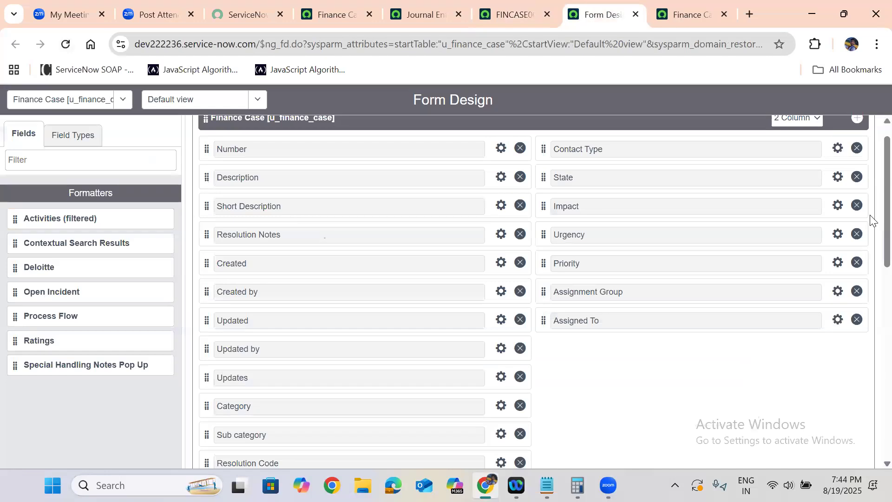
{"action": "scroll", "coordinate": [871, 158], "scroll_direction": "up", "scroll_amount": 1}
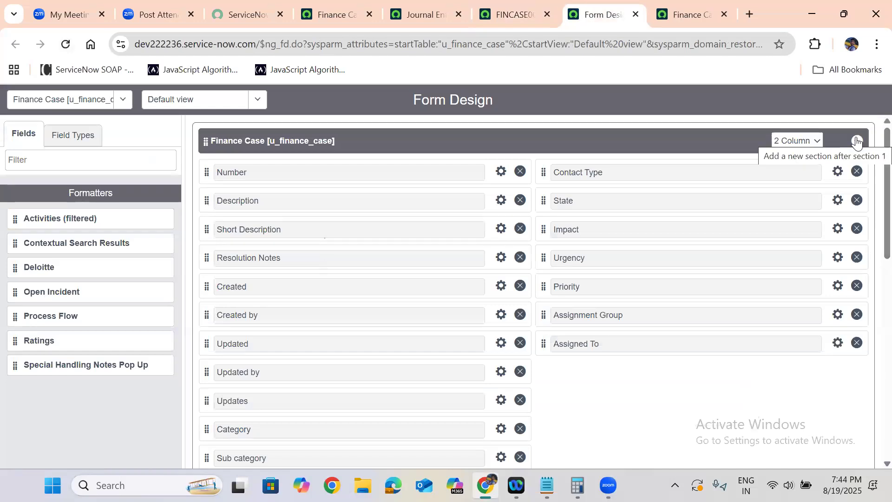
{"action": "left_click", "coordinate": [857, 142]}
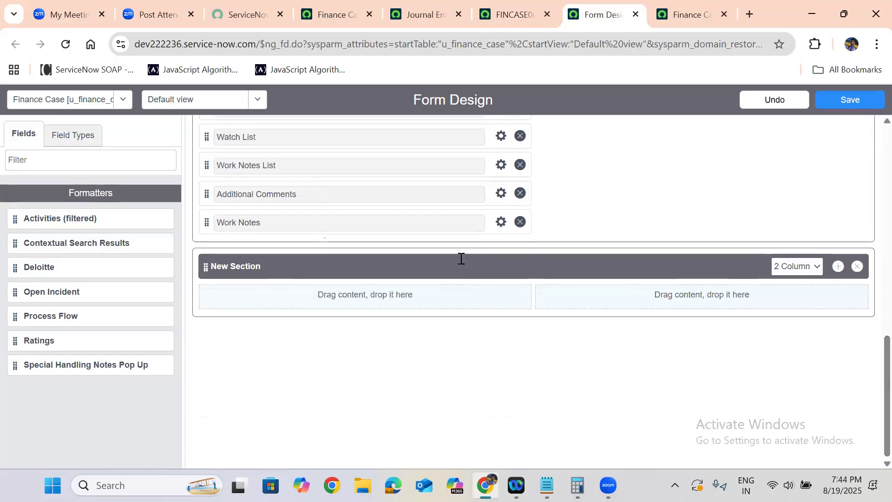
{"action": "left_click", "coordinate": [288, 261]}
{"action": "double_click", "coordinate": [274, 265]}
{"action": "key", "text": "BackSpace"}
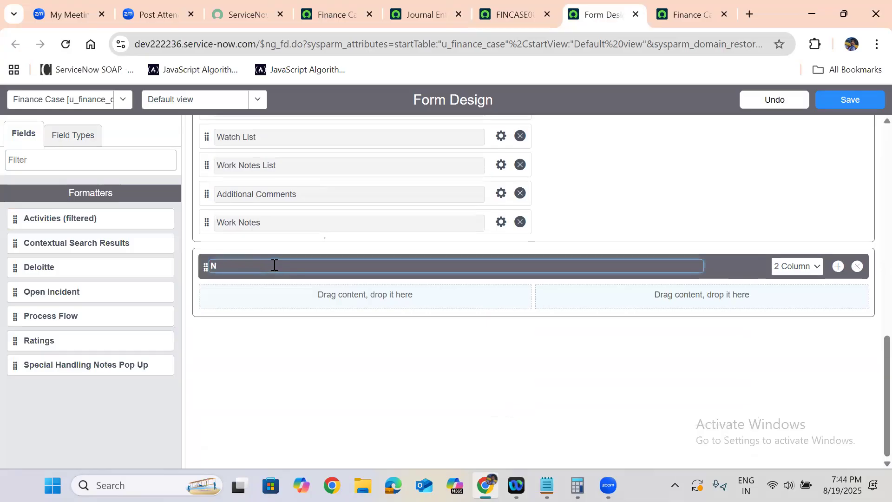
{"action": "type", "text": "N"}
{"action": "left_click", "coordinate": [367, 365]}
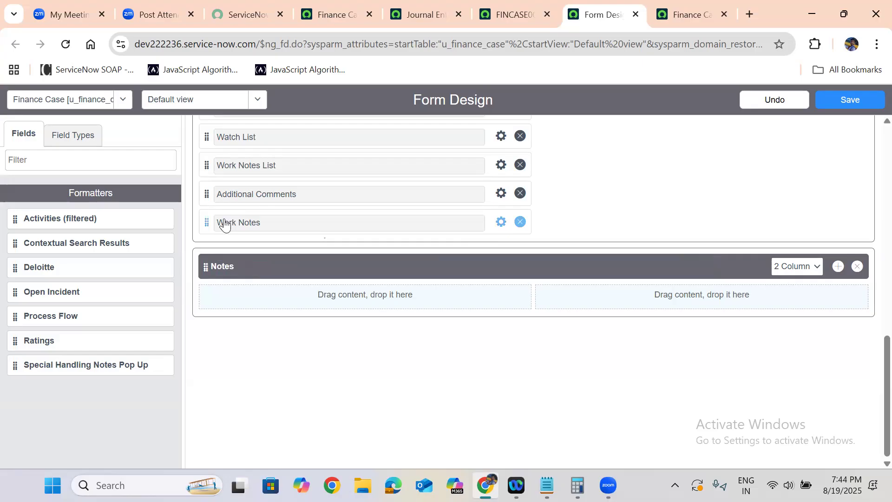
Step: Move Watch List into the first column and Work Notes List into the second column of the Notes section
{"action": "left_click_drag", "start_coordinate": [207, 134], "coordinate": [228, 300]}
{"action": "left_click_drag", "start_coordinate": [209, 160], "coordinate": [556, 294]}
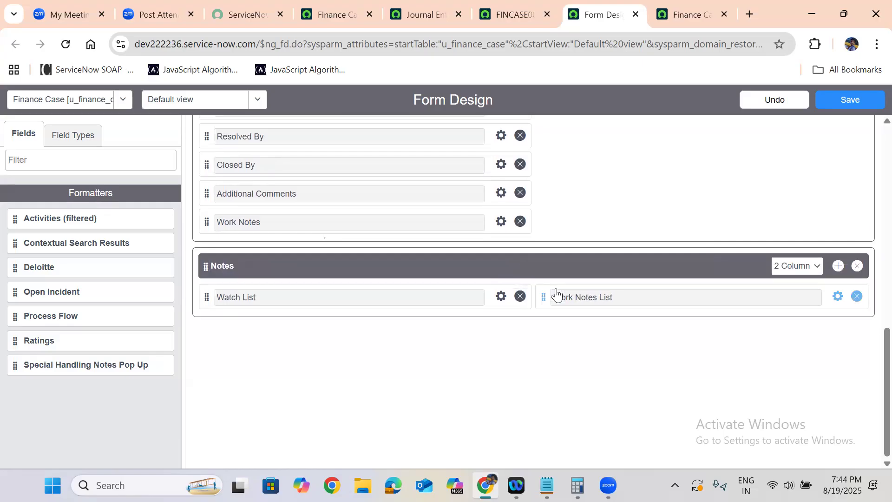
Step: Add another section after Notes and name it Related Records
{"action": "left_click", "coordinate": [838, 265]}
{"action": "left_click", "coordinate": [270, 342]}
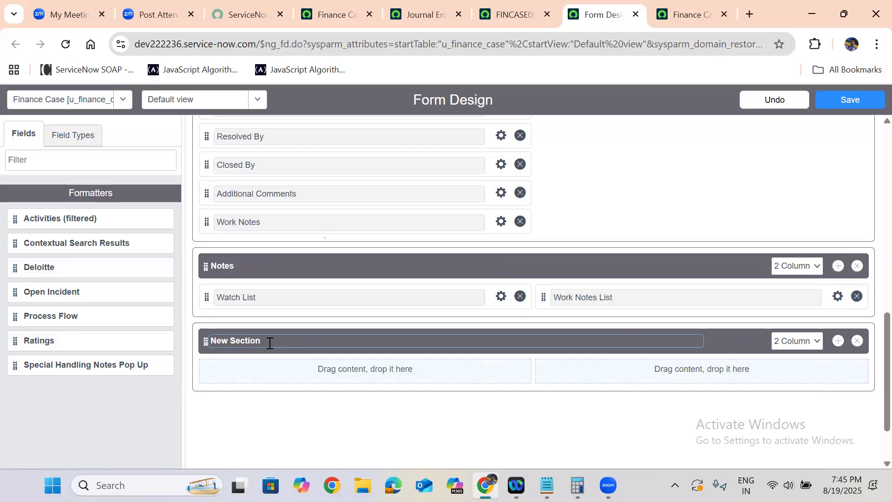
{"action": "type", "text": "Related Records"}
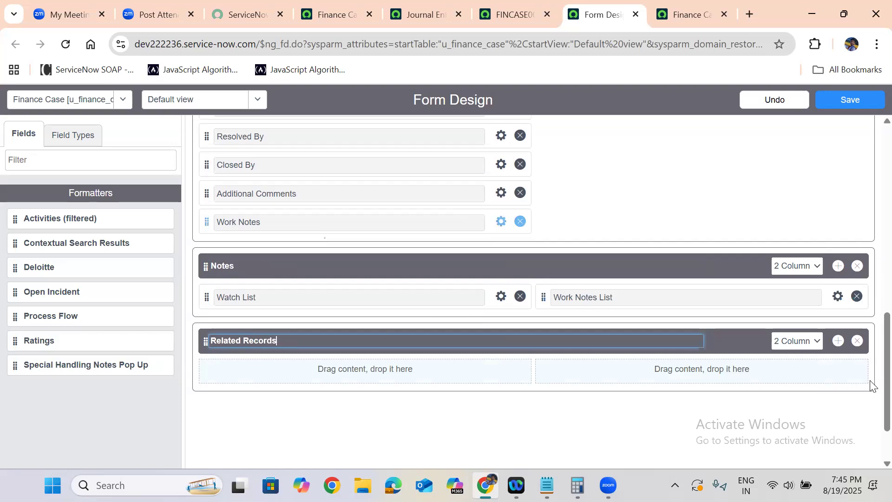
Step: Move the Incident field from the Finance Case section into the Related Records section
{"action": "scroll", "coordinate": [871, 325], "scroll_direction": "up", "scroll_amount": 6}
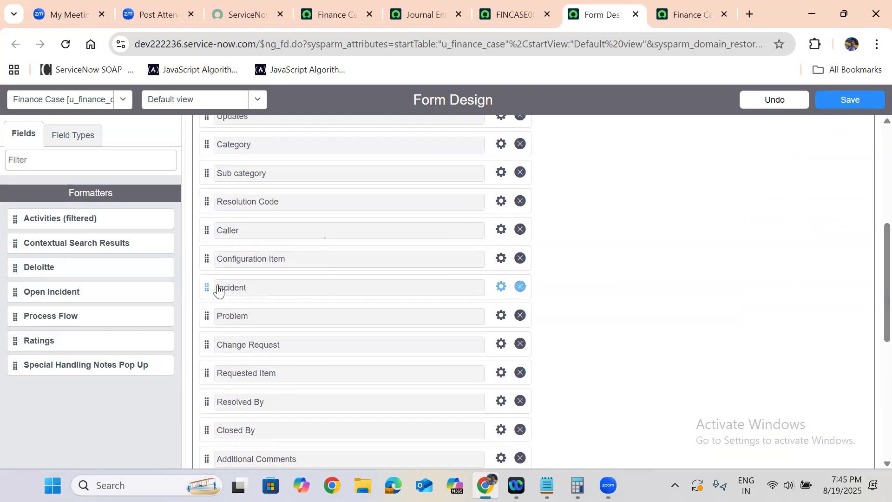
{"action": "left_click_drag", "start_coordinate": [206, 285], "coordinate": [219, 401]}
{"action": "scroll", "coordinate": [870, 386], "scroll_direction": "up", "scroll_amount": 8}
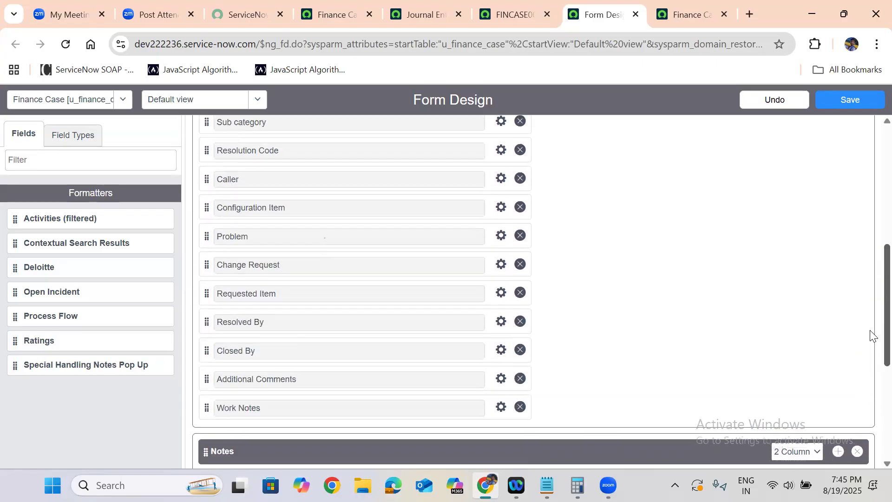
{"action": "scroll", "coordinate": [858, 298], "scroll_direction": "up", "scroll_amount": 1}
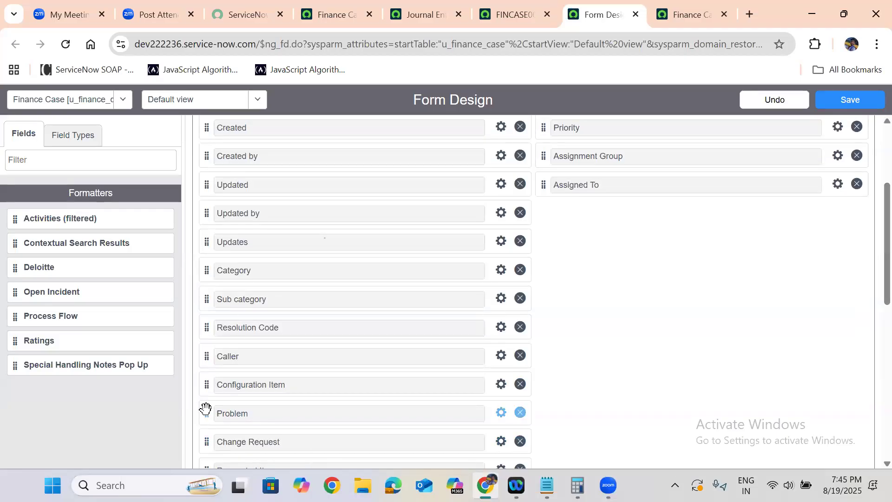
Step: Move Change Request into the first column of Related Records and Problem and Requested Item into its second column
{"action": "left_click_drag", "start_coordinate": [288, 447], "coordinate": [534, 345]}
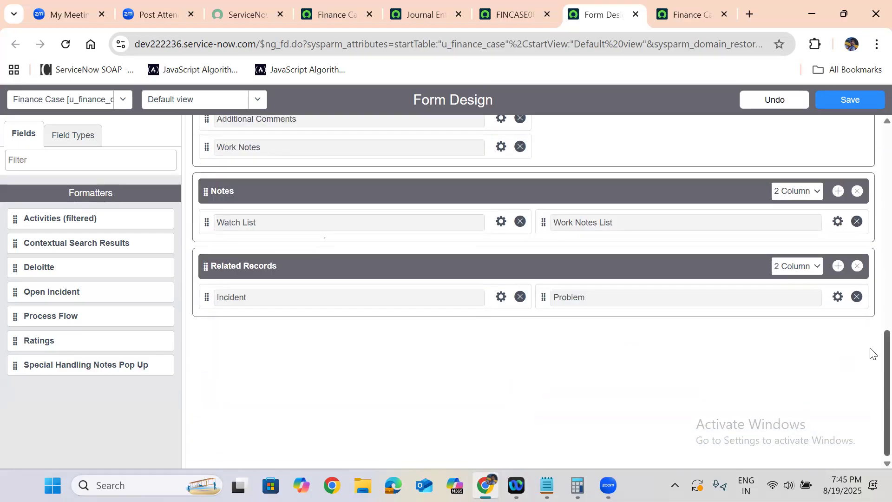
{"action": "scroll", "coordinate": [868, 325], "scroll_direction": "up", "scroll_amount": 10}
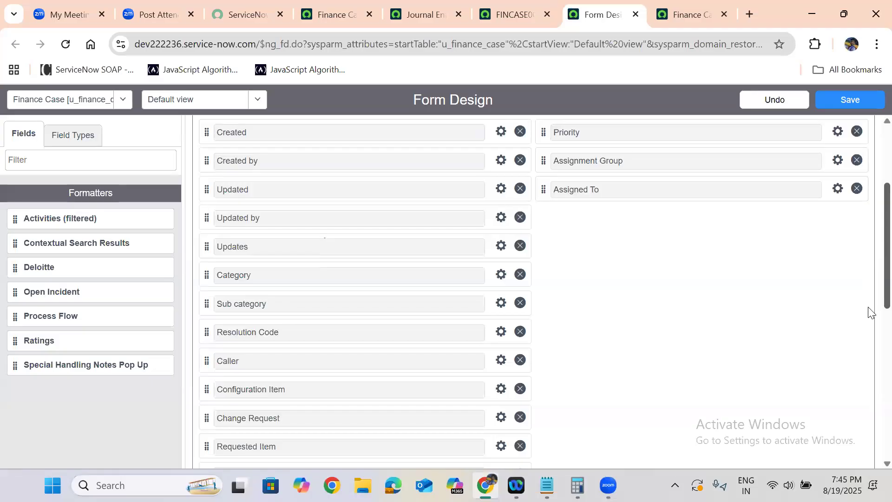
{"action": "scroll", "coordinate": [870, 312], "scroll_direction": "down", "scroll_amount": 3}
{"action": "left_click_drag", "start_coordinate": [207, 293], "coordinate": [210, 350]}
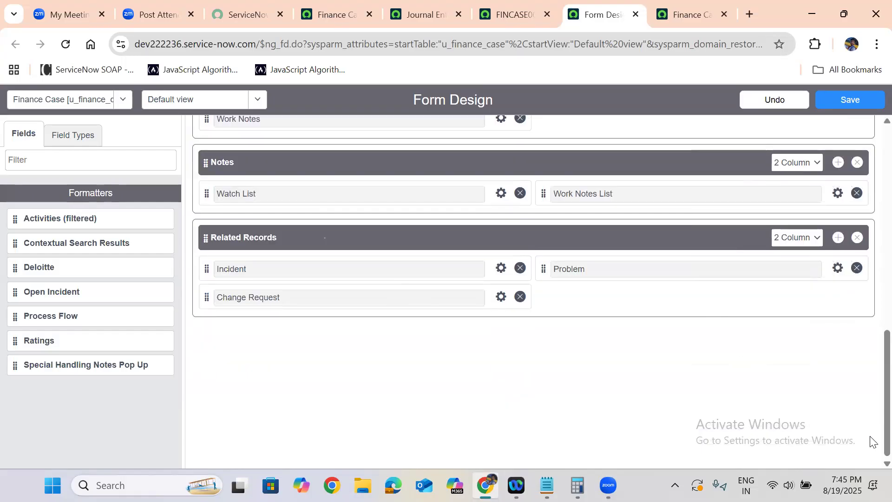
{"action": "scroll", "coordinate": [869, 358], "scroll_direction": "up", "scroll_amount": 7}
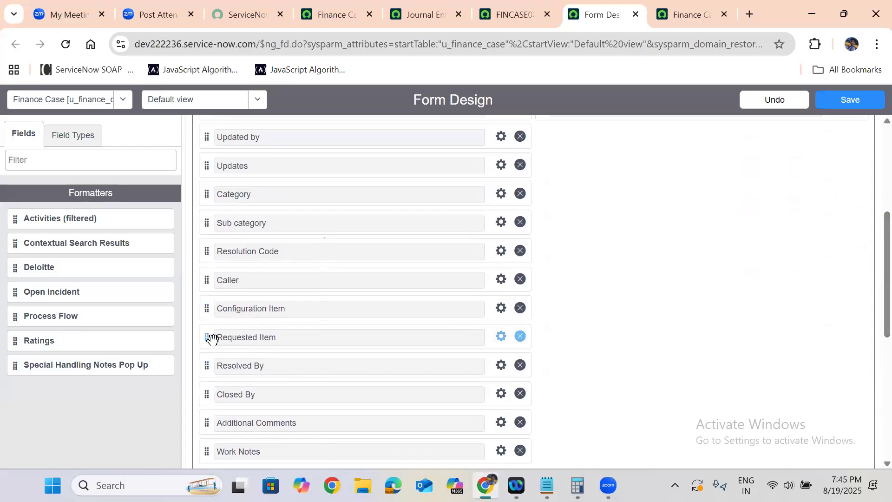
{"action": "left_click_drag", "start_coordinate": [207, 336], "coordinate": [553, 500]}
{"action": "left_click_drag", "start_coordinate": [572, 326], "coordinate": [553, 295]}
Step: Add a new section after Related Records and name it Resolution Information
{"action": "left_click", "coordinate": [257, 239]}
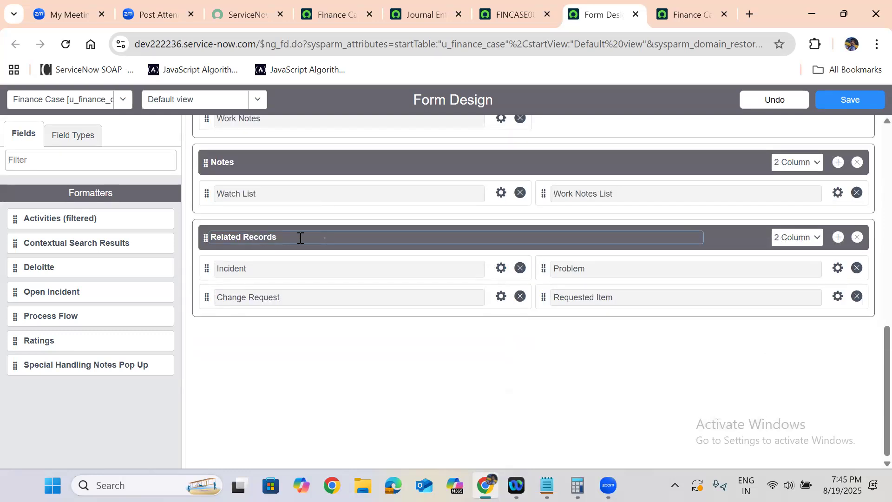
{"action": "left_click", "coordinate": [838, 241]}
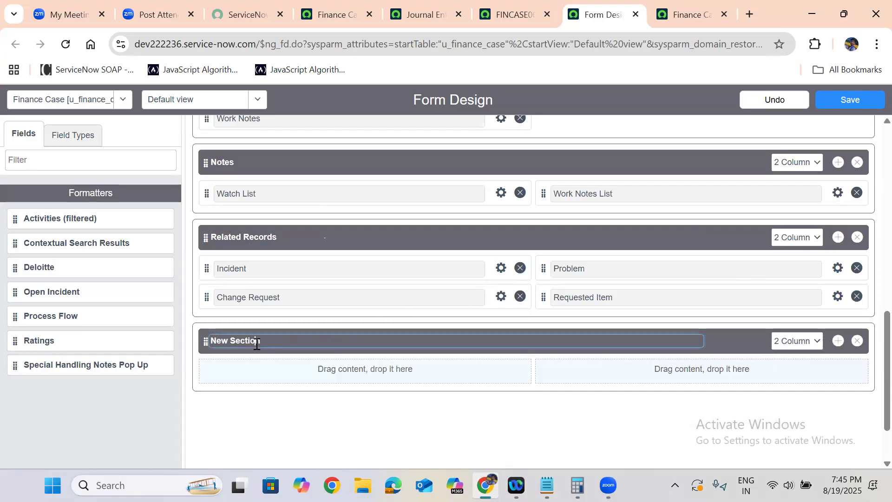
{"action": "type", "text": "Resolution Information"}
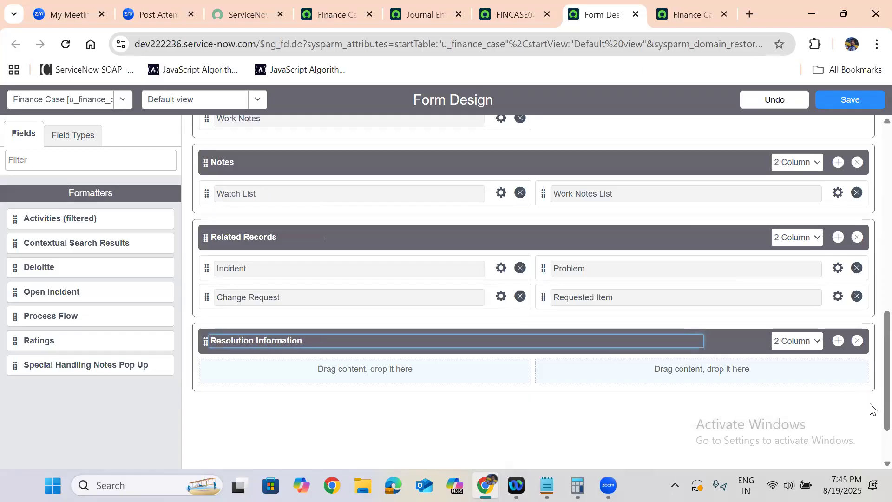
Step: Move Resolution Notes into the first column of Resolution Information and place Resolution Code above it
{"action": "scroll", "coordinate": [870, 411], "scroll_direction": "up", "scroll_amount": 8}
{"action": "scroll", "coordinate": [853, 251], "scroll_direction": "up", "scroll_amount": 2}
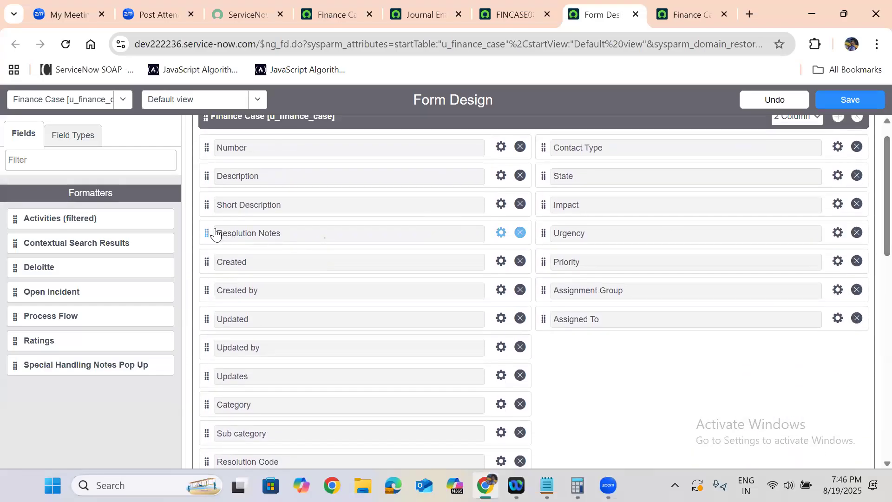
{"action": "left_click_drag", "start_coordinate": [206, 233], "coordinate": [208, 347]}
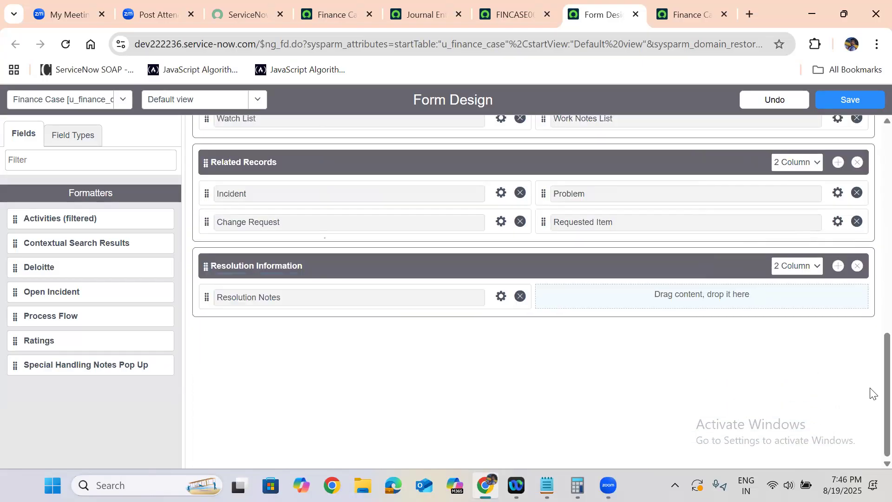
{"action": "scroll", "coordinate": [841, 253], "scroll_direction": "up", "scroll_amount": 10}
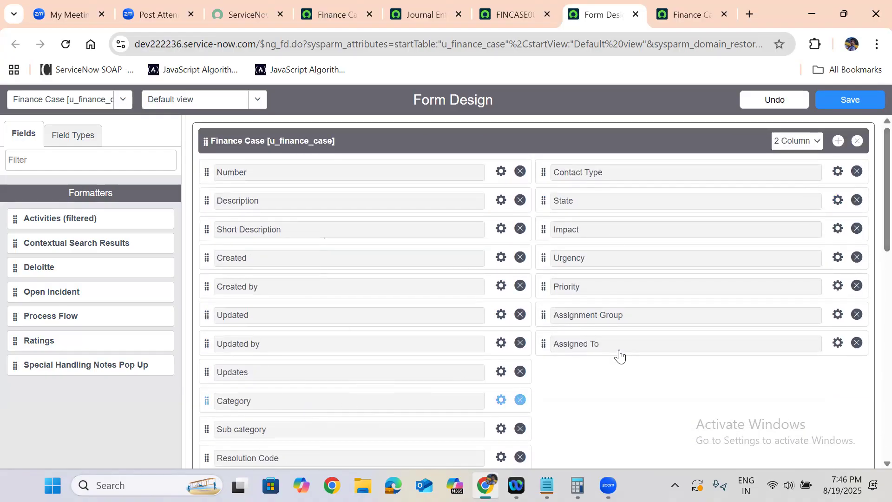
{"action": "scroll", "coordinate": [870, 241], "scroll_direction": "down", "scroll_amount": 3}
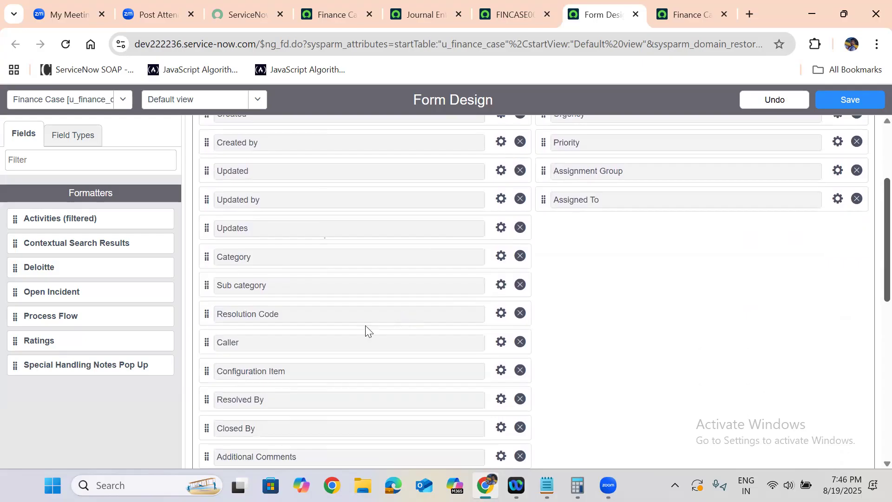
{"action": "left_click_drag", "start_coordinate": [205, 314], "coordinate": [213, 334]}
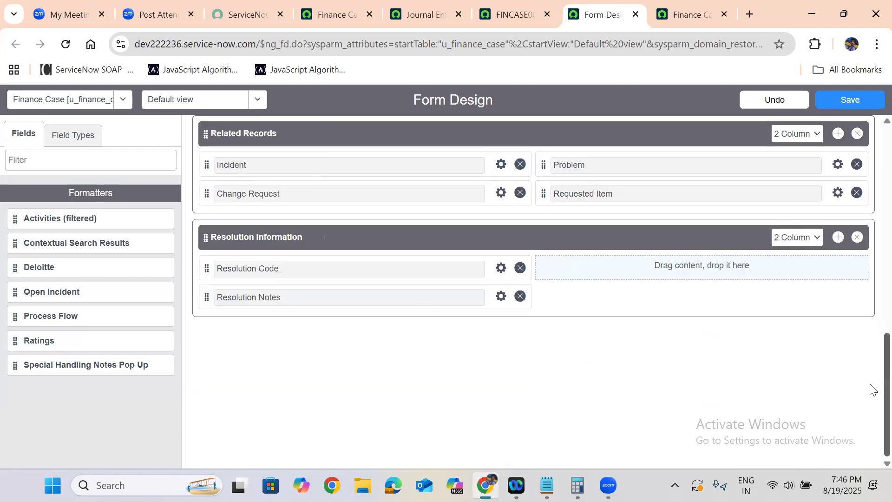
Step: Move Resolved By and Closed By from the Finance Case section into the second column of Resolution Information
{"action": "scroll", "coordinate": [871, 407], "scroll_direction": "up", "scroll_amount": 8}
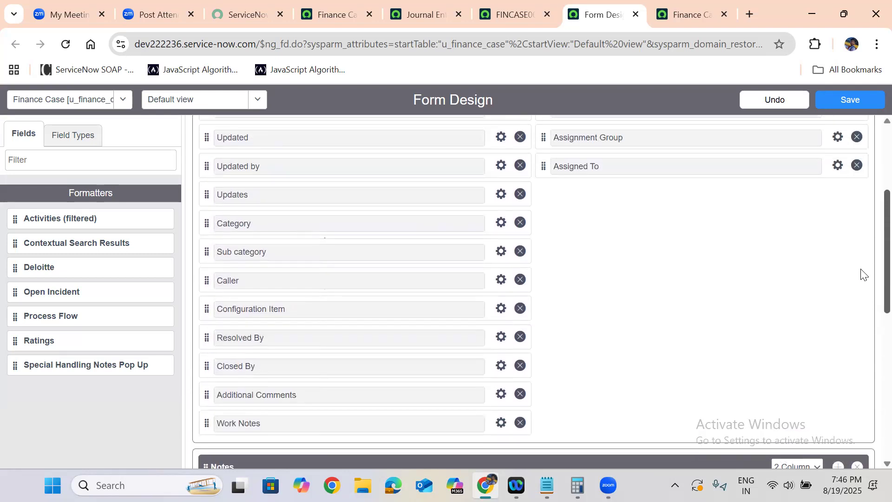
{"action": "scroll", "coordinate": [866, 288], "scroll_direction": "down", "scroll_amount": 2}
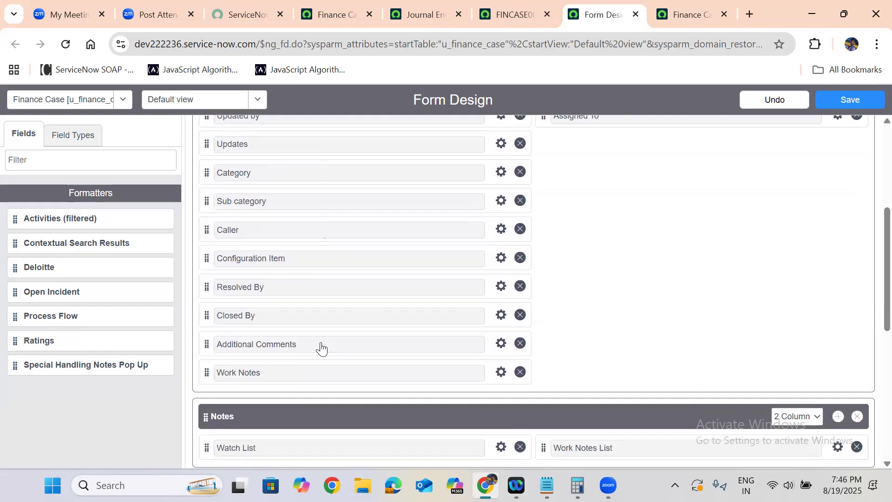
{"action": "left_click_drag", "start_coordinate": [206, 283], "coordinate": [541, 310]}
{"action": "scroll", "coordinate": [871, 341], "scroll_direction": "up", "scroll_amount": 15}
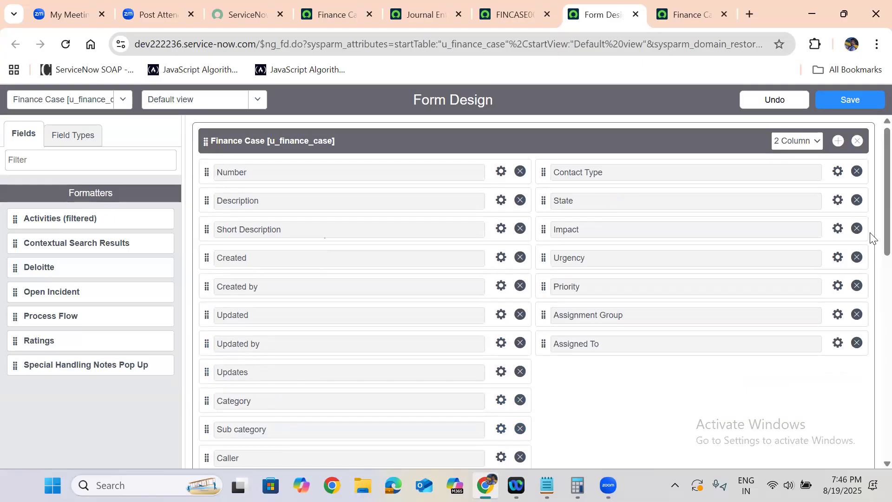
{"action": "scroll", "coordinate": [870, 259], "scroll_direction": "down", "scroll_amount": 3}
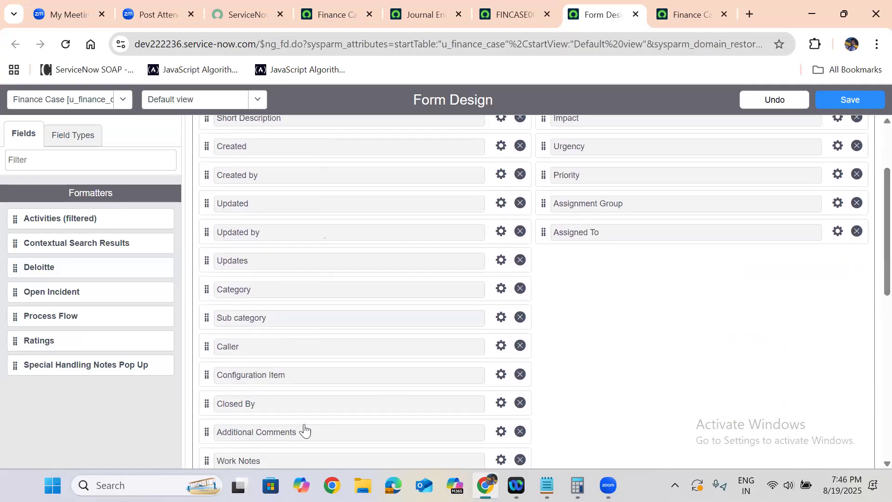
{"action": "left_click_drag", "start_coordinate": [541, 482], "coordinate": [551, 419]}
{"action": "scroll", "coordinate": [623, 394], "scroll_direction": "down", "scroll_amount": 3}
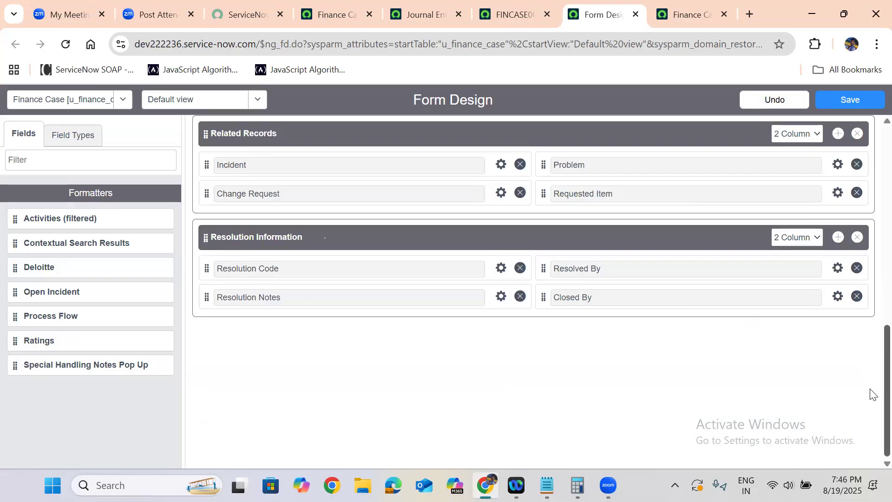
Step: Add a new section after Resolution Information and name it System Information
{"action": "left_click", "coordinate": [839, 239]}
{"action": "left_click", "coordinate": [255, 333]}
{"action": "key", "text": "ctrl+a"}
{"action": "type", "text": "S"}
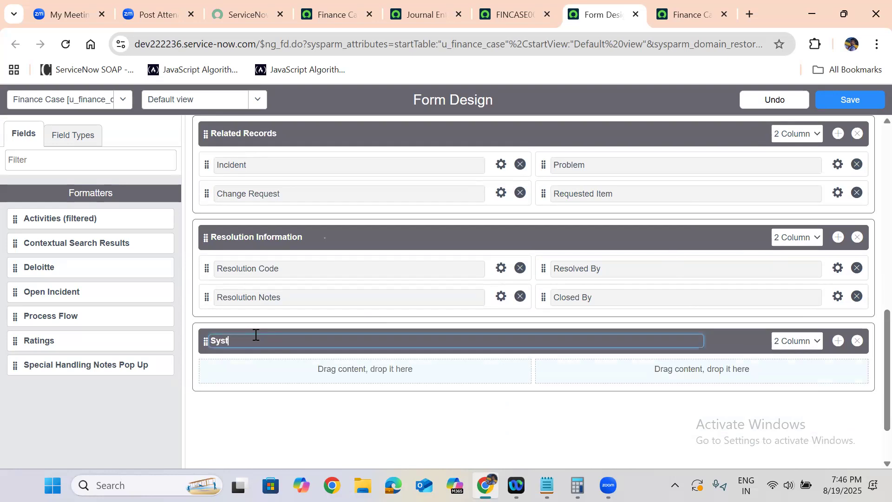
{"action": "type", "text": "ystem Information"}
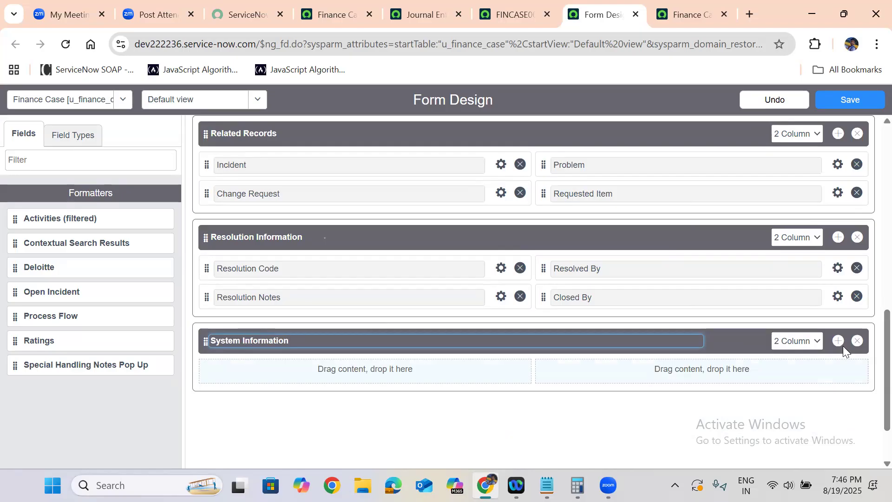
Step: Move Created by into the first column of System Information and place Created above it
{"action": "scroll", "coordinate": [875, 349], "scroll_direction": "up", "scroll_amount": 8}
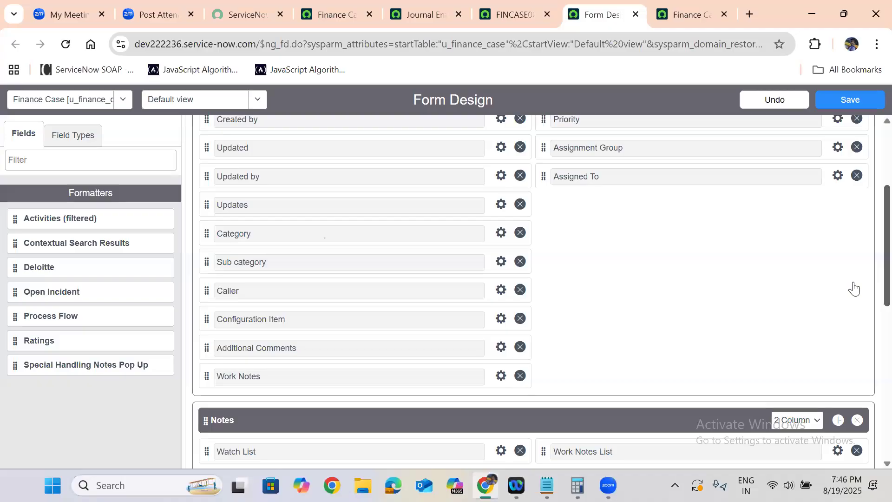
{"action": "scroll", "coordinate": [855, 279], "scroll_direction": "up", "scroll_amount": 2}
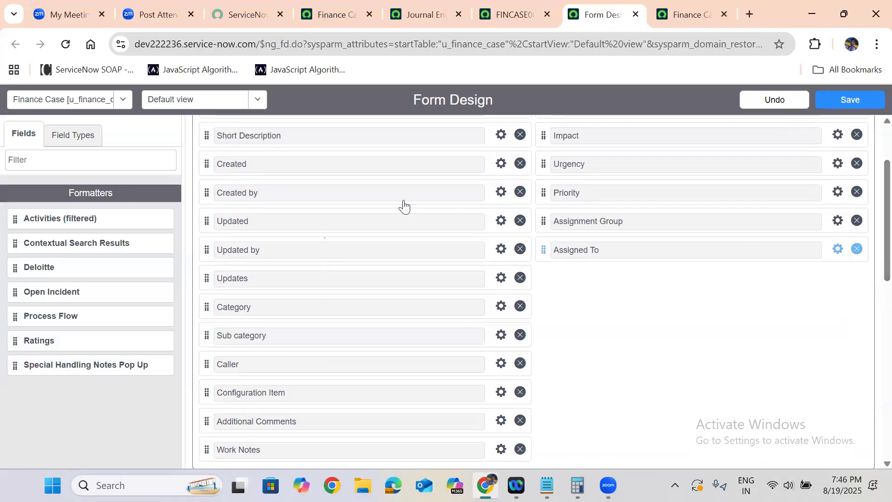
{"action": "left_click_drag", "start_coordinate": [208, 189], "coordinate": [201, 344]}
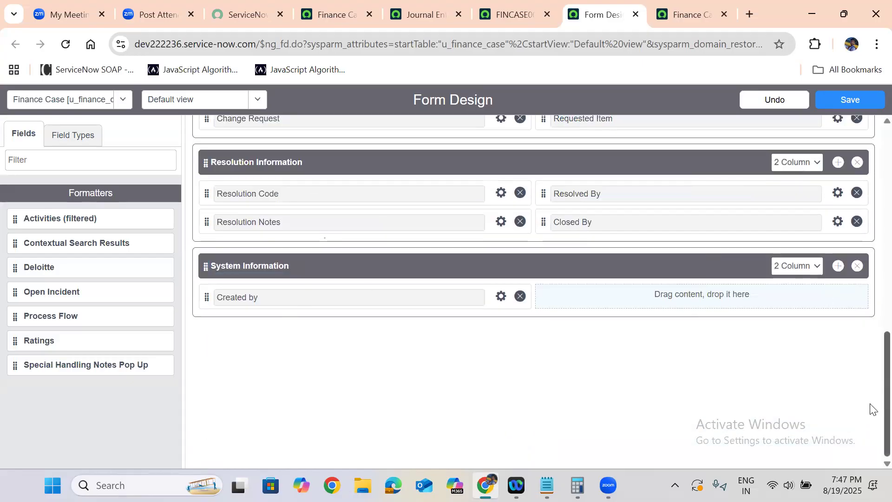
{"action": "scroll", "coordinate": [870, 407], "scroll_direction": "up", "scroll_amount": 15}
{"action": "scroll", "coordinate": [843, 218], "scroll_direction": "down", "scroll_amount": 1}
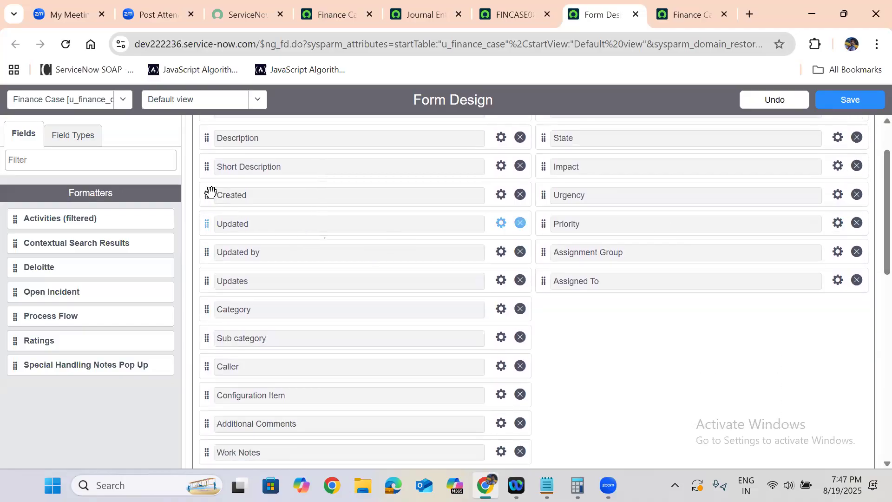
{"action": "left_click_drag", "start_coordinate": [394, 479], "coordinate": [211, 336]}
{"action": "scroll", "coordinate": [846, 330], "scroll_direction": "down", "scroll_amount": 1}
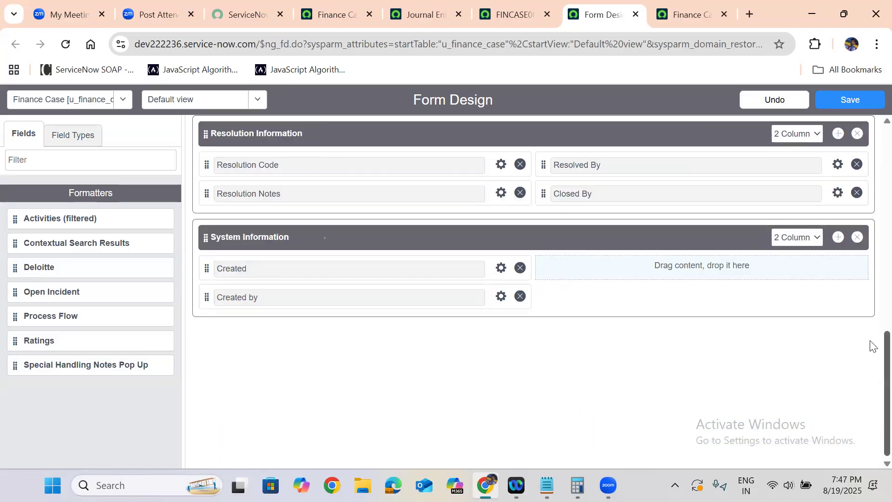
Step: Move Updated, Updated by and Updates, in that order, into the second column of System Information
{"action": "scroll", "coordinate": [870, 344], "scroll_direction": "up", "scroll_amount": 10}
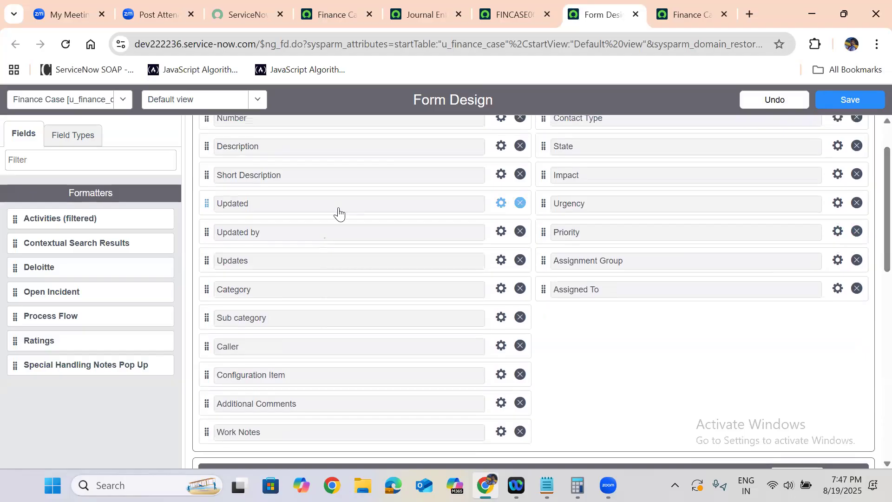
{"action": "left_click_drag", "start_coordinate": [206, 198], "coordinate": [540, 320]}
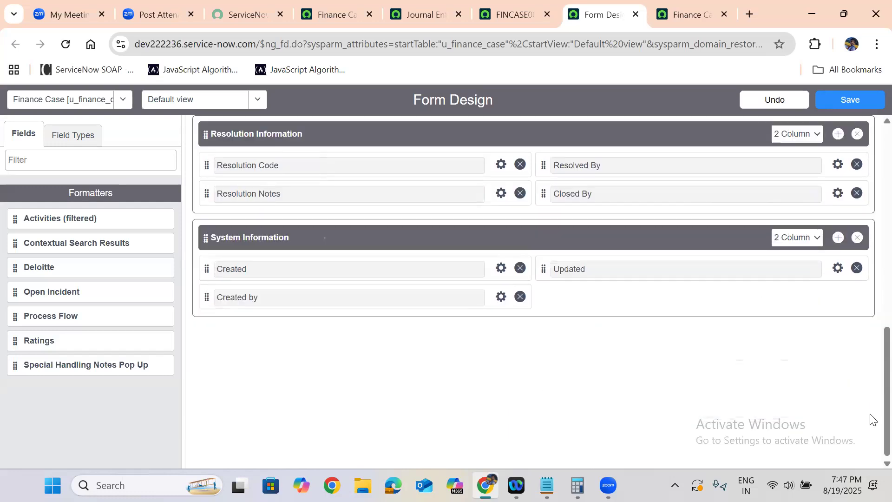
{"action": "scroll", "coordinate": [870, 337], "scroll_direction": "up", "scroll_amount": 15}
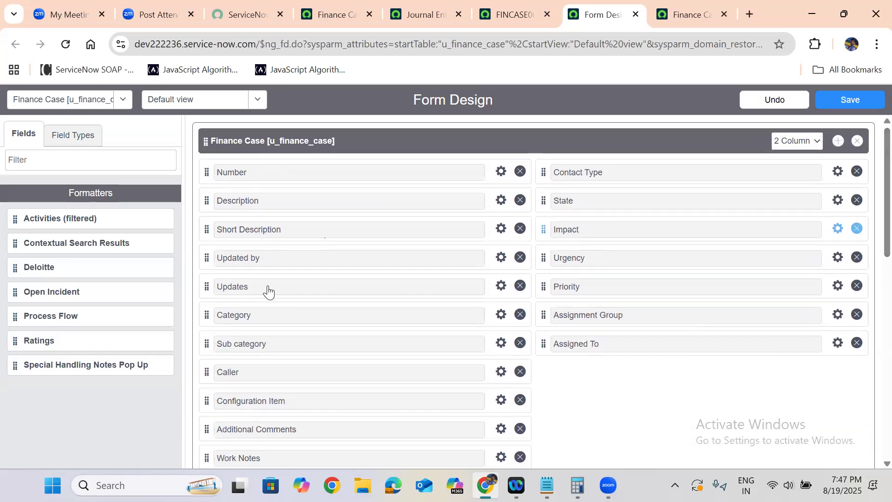
{"action": "left_click_drag", "start_coordinate": [205, 257], "coordinate": [554, 314]}
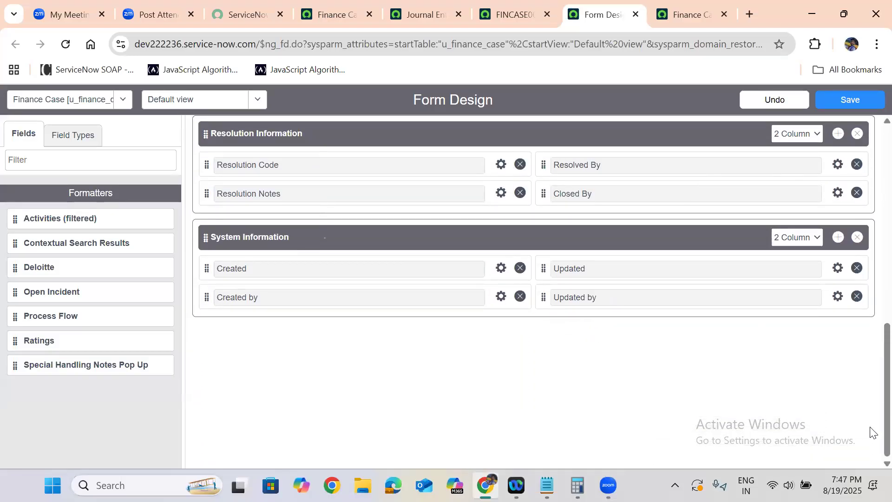
{"action": "scroll", "coordinate": [865, 279], "scroll_direction": "up", "scroll_amount": 10}
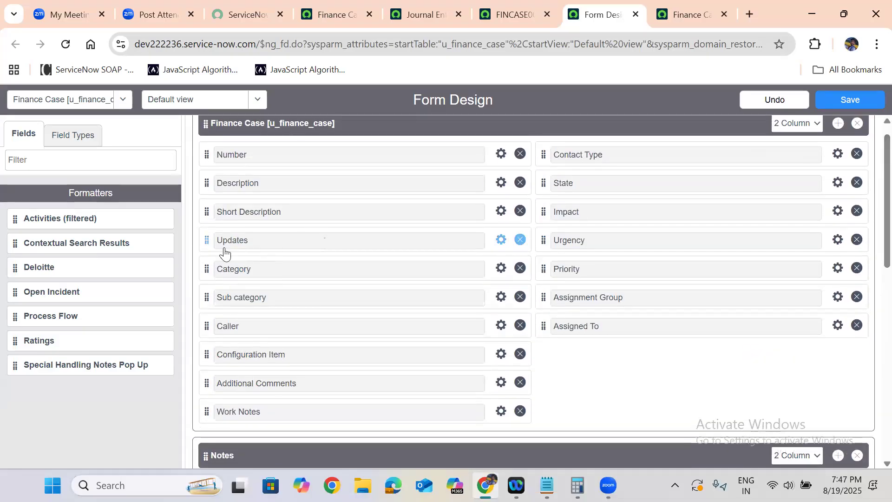
{"action": "left_click_drag", "start_coordinate": [207, 239], "coordinate": [586, 359]}
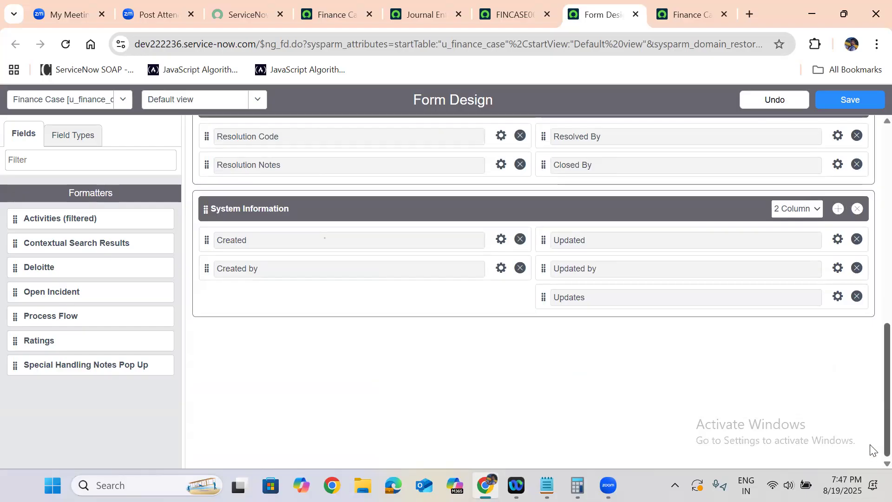
Step: Move the Caller field directly below Number in the Finance Case section
{"action": "scroll", "coordinate": [871, 381], "scroll_direction": "up", "scroll_amount": 6}
{"action": "scroll", "coordinate": [872, 311], "scroll_direction": "up", "scroll_amount": 5}
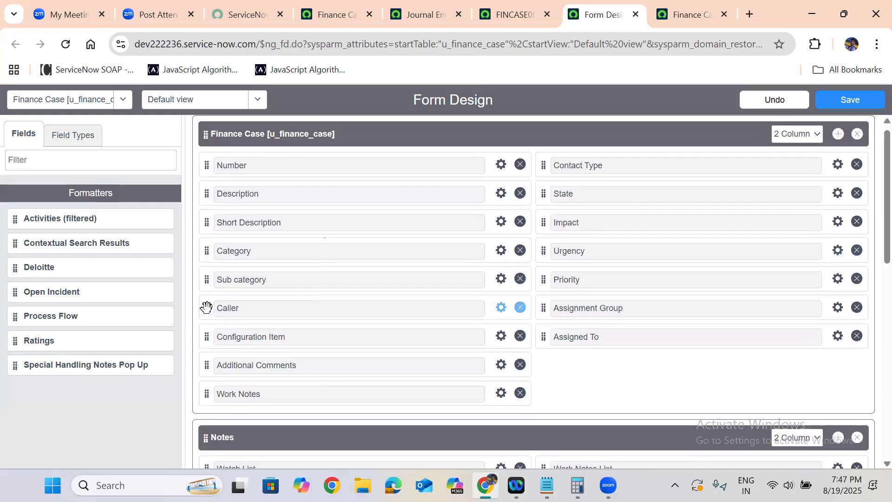
{"action": "left_click_drag", "start_coordinate": [207, 307], "coordinate": [209, 194]}
{"action": "scroll", "coordinate": [575, 223], "scroll_direction": "down", "scroll_amount": 11}
{"action": "scroll", "coordinate": [870, 342], "scroll_direction": "up", "scroll_amount": 10}
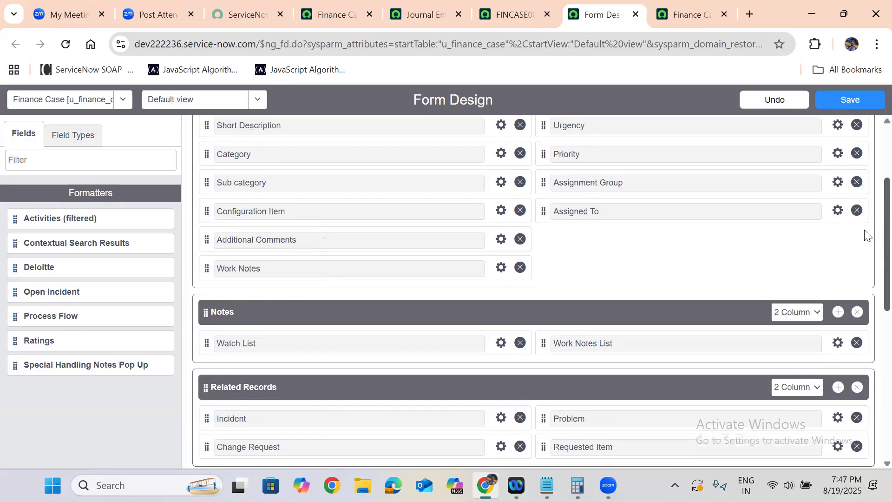
{"action": "scroll", "coordinate": [856, 205], "scroll_direction": "up", "scroll_amount": 2}
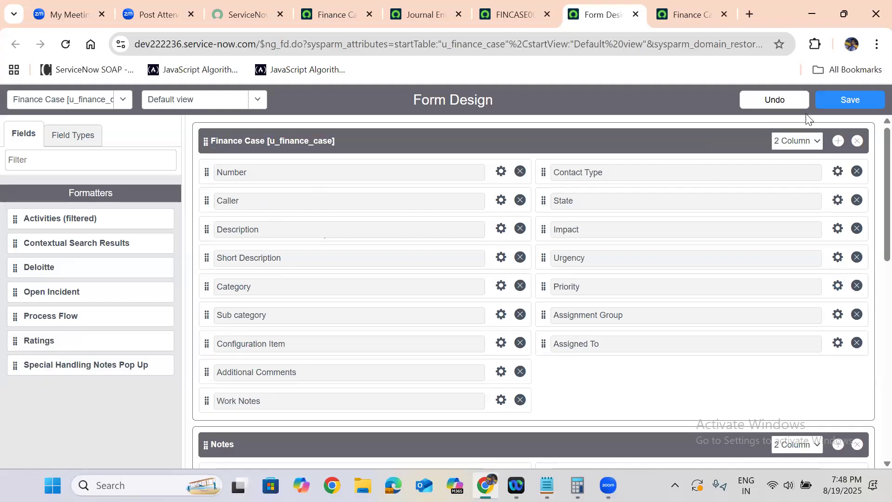
Step: Add a new section after the main Finance Case section, clear its name and set it to 1 Column
{"action": "left_click", "coordinate": [836, 145]}
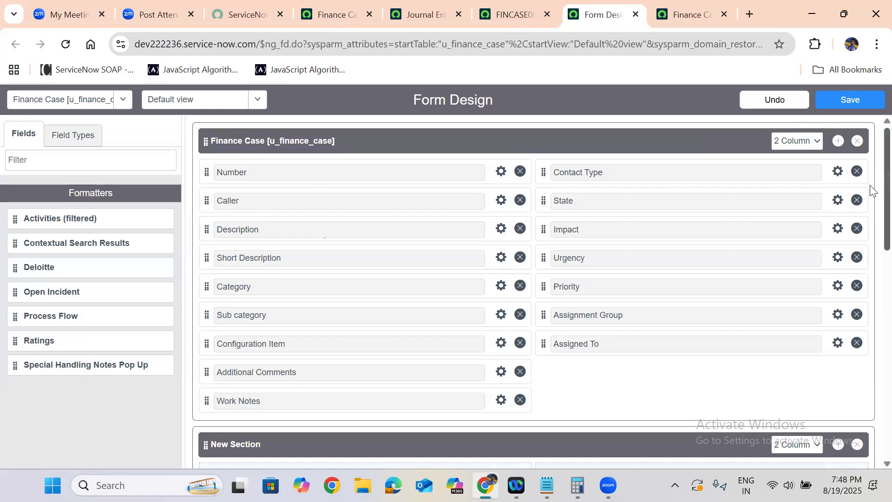
{"action": "scroll", "coordinate": [869, 232], "scroll_direction": "down", "scroll_amount": 4}
{"action": "double_click", "coordinate": [262, 268]}
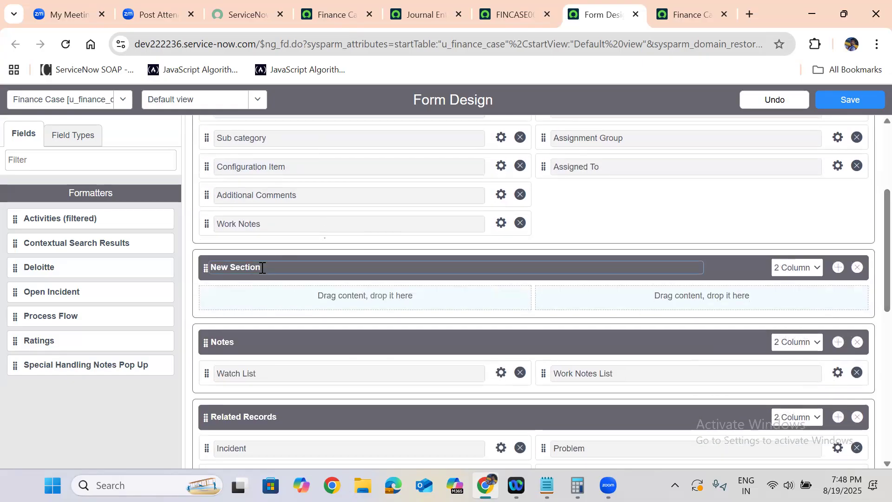
{"action": "key", "text": "BackSpace"}
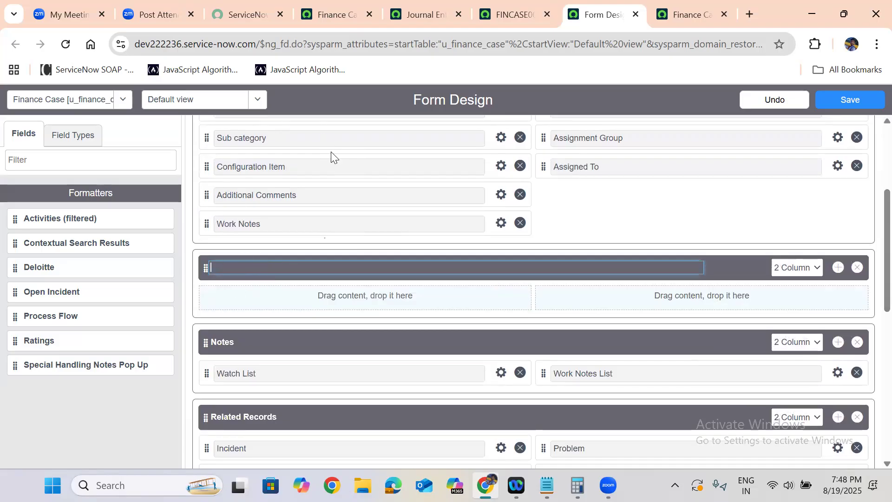
{"action": "left_click", "coordinate": [810, 269]}
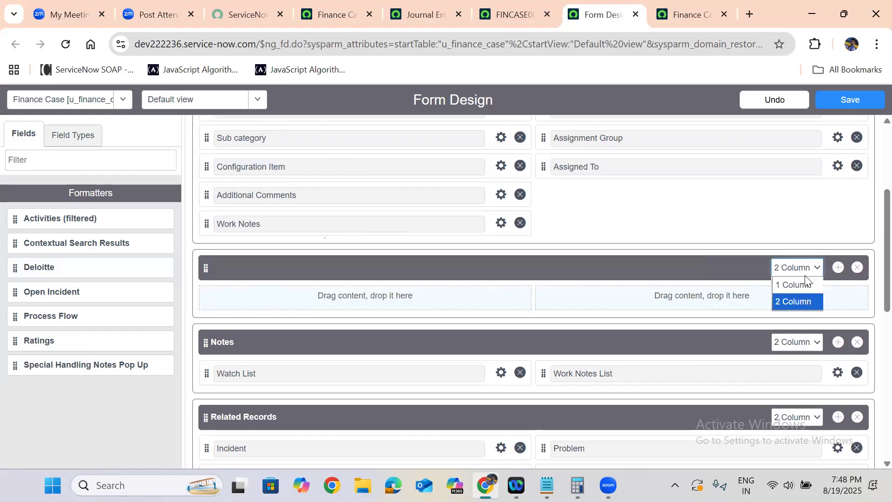
{"action": "left_click", "coordinate": [801, 285]}
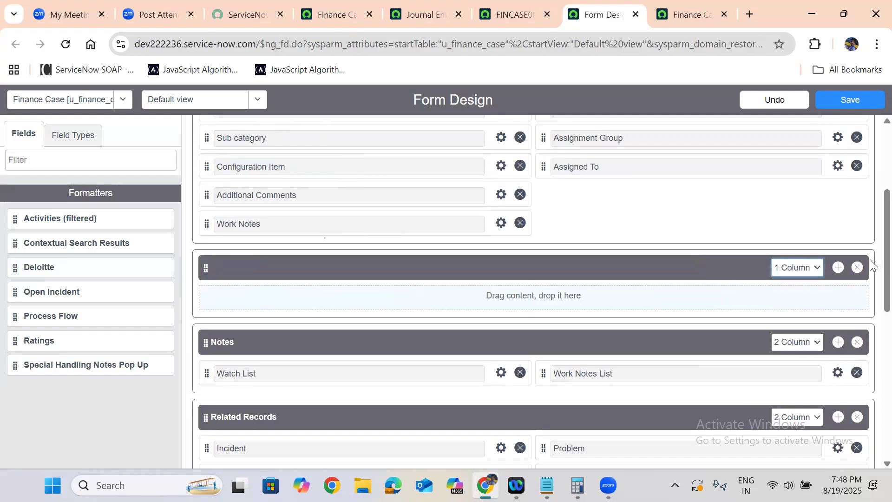
Step: Move Short Description and then Description into the unnamed one-column section below the Finance Case section
{"action": "scroll", "coordinate": [870, 239], "scroll_direction": "up", "scroll_amount": 3}
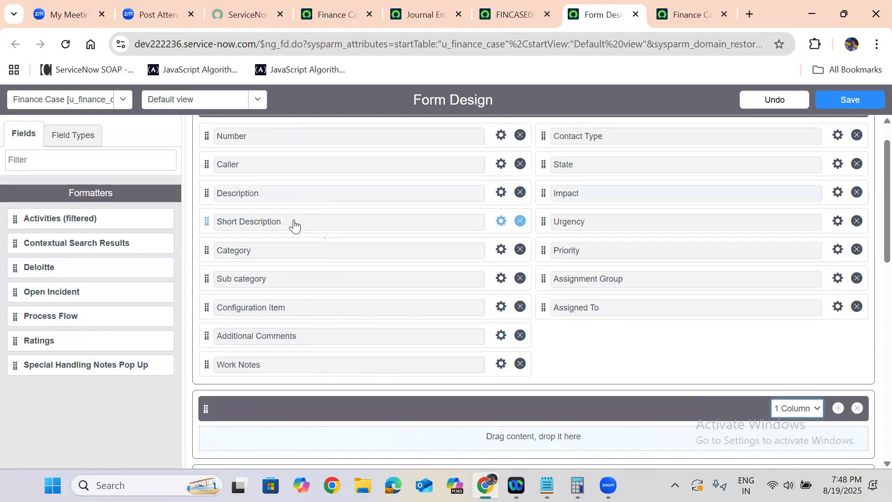
{"action": "left_click_drag", "start_coordinate": [206, 218], "coordinate": [258, 413]}
{"action": "scroll", "coordinate": [872, 419], "scroll_direction": "up", "scroll_amount": 6}
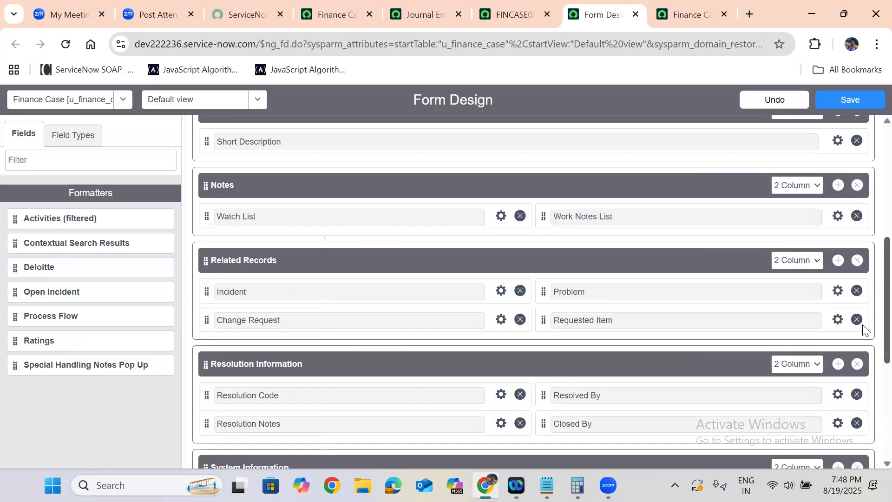
{"action": "scroll", "coordinate": [857, 309], "scroll_direction": "up", "scroll_amount": 4}
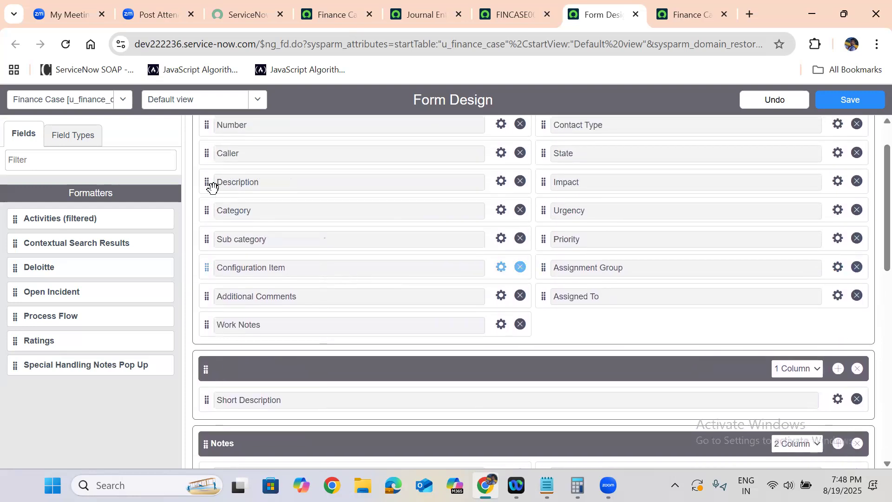
{"action": "left_click_drag", "start_coordinate": [212, 187], "coordinate": [212, 399]}
{"action": "scroll", "coordinate": [373, 328], "scroll_direction": "down", "scroll_amount": 10}
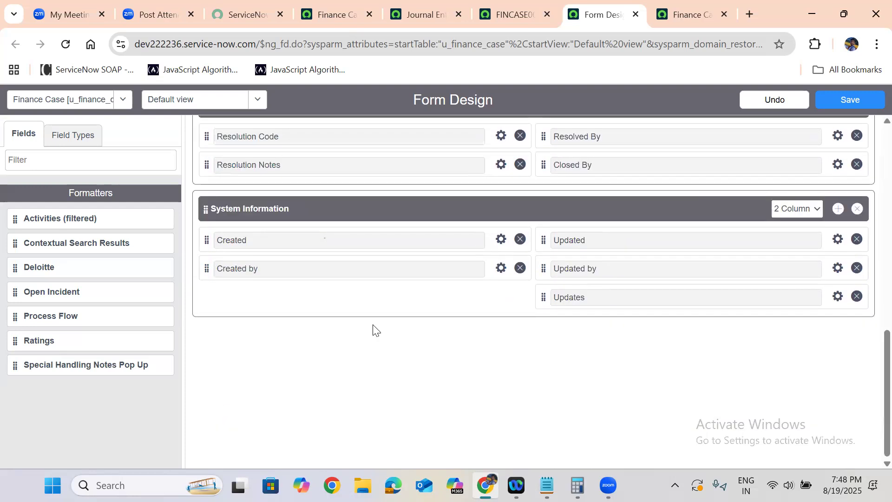
{"action": "left_click_drag", "start_coordinate": [886, 386], "coordinate": [866, 292]}
{"action": "scroll", "coordinate": [859, 283], "scroll_direction": "up", "scroll_amount": 4}
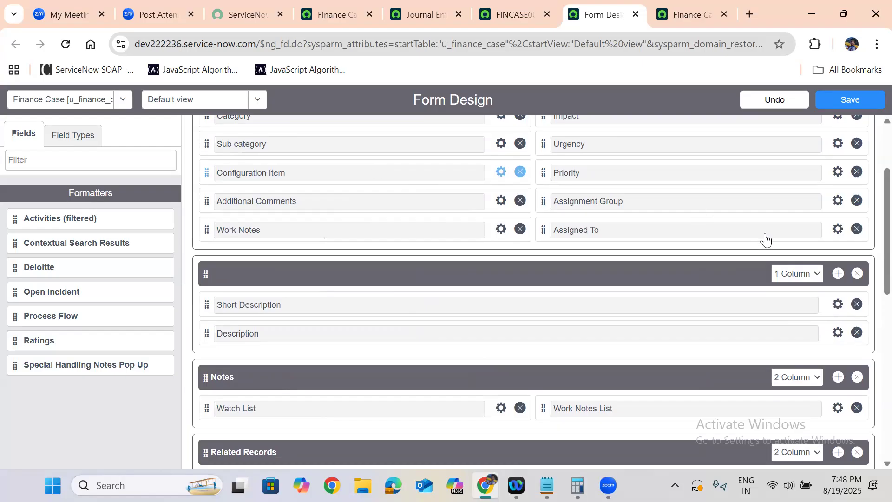
Step: Add a new section after Notes, clear its name and set it to 1 Column
{"action": "scroll", "coordinate": [873, 302], "scroll_direction": "down", "scroll_amount": 1}
{"action": "scroll", "coordinate": [871, 302], "scroll_direction": "down", "scroll_amount": 2}
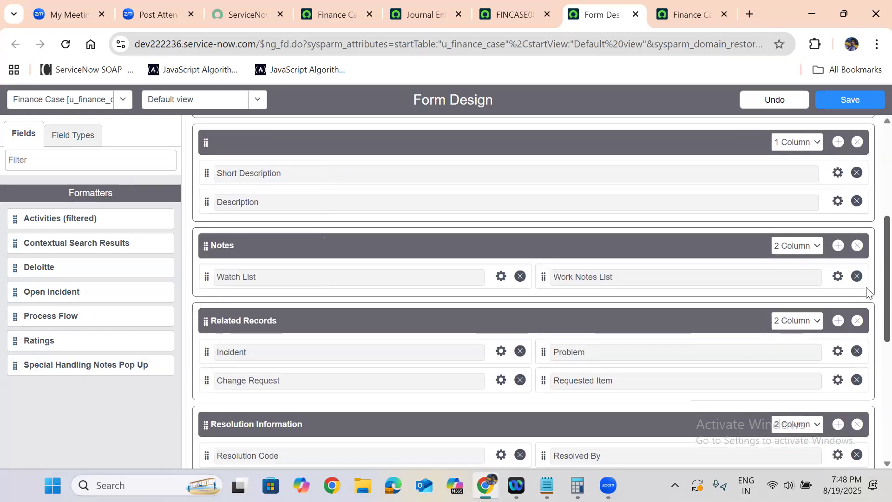
{"action": "left_click", "coordinate": [838, 245]}
{"action": "left_click", "coordinate": [257, 319]}
{"action": "triple_click", "coordinate": [258, 318]}
{"action": "key", "text": "BackSpace"}
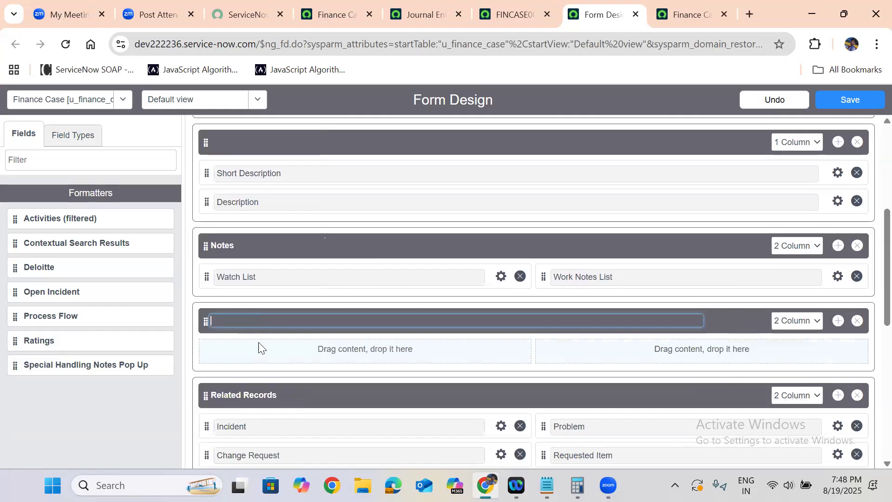
{"action": "left_click", "coordinate": [795, 321]}
{"action": "left_click", "coordinate": [793, 338]}
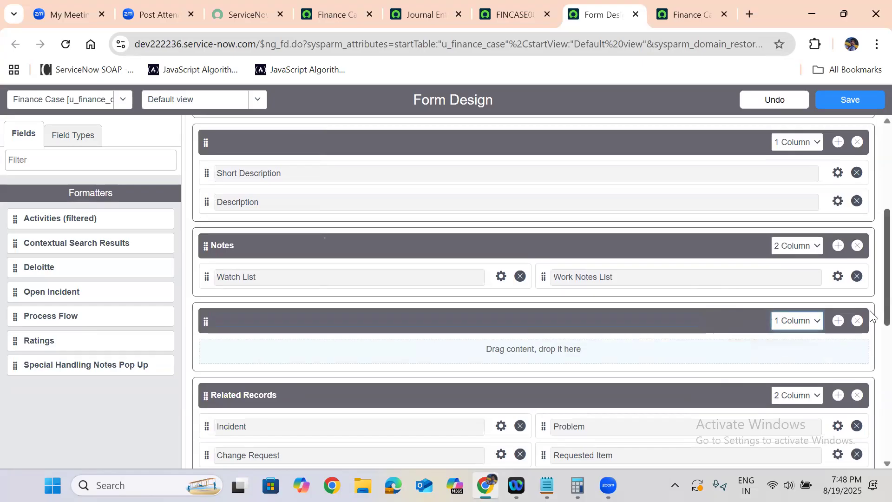
Step: Move Additional Comments and then Work Notes into the unnamed one-column section below Notes
{"action": "scroll", "coordinate": [871, 288], "scroll_direction": "up", "scroll_amount": 4}
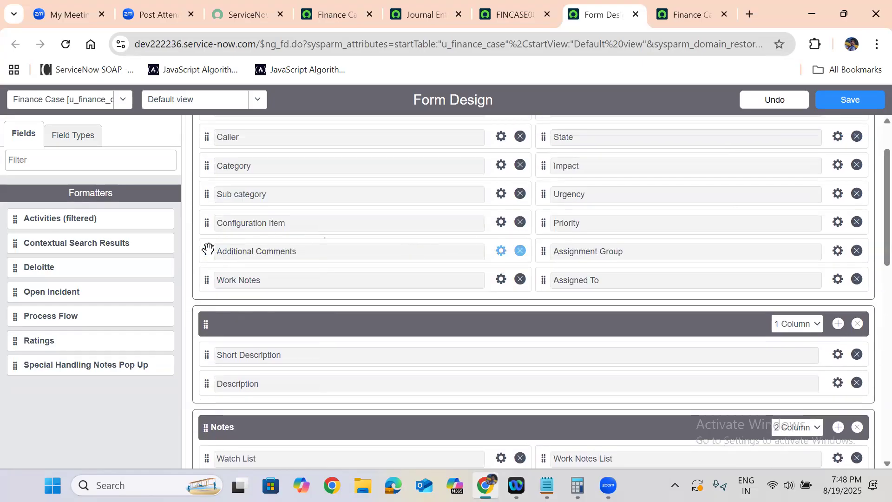
{"action": "left_click_drag", "start_coordinate": [208, 248], "coordinate": [225, 297]}
{"action": "scroll", "coordinate": [226, 301], "scroll_direction": "down", "scroll_amount": 8}
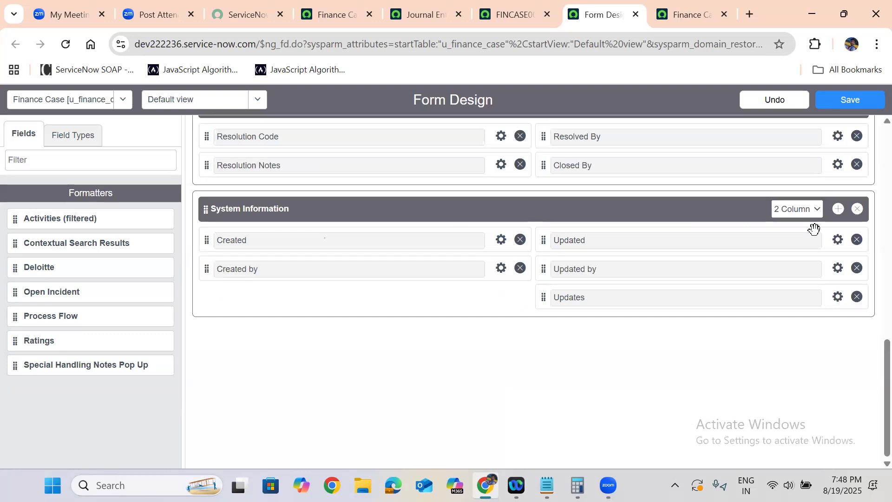
{"action": "scroll", "coordinate": [871, 325], "scroll_direction": "up", "scroll_amount": 5}
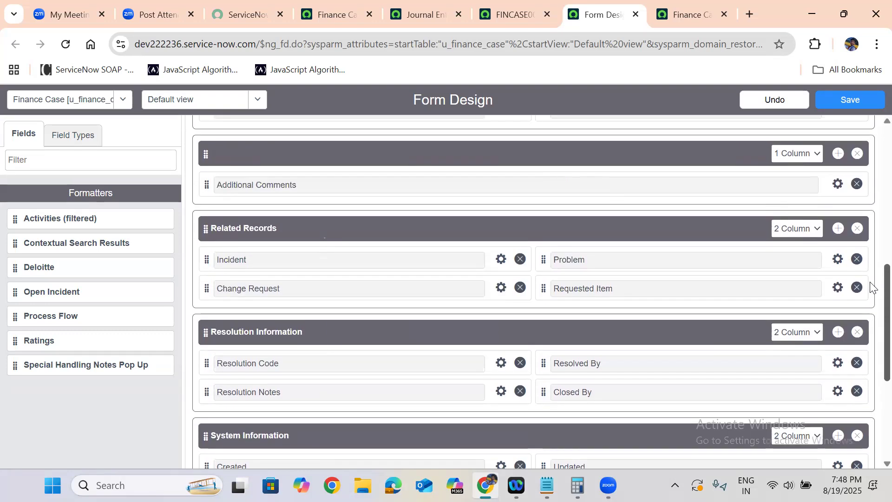
{"action": "scroll", "coordinate": [872, 287], "scroll_direction": "up", "scroll_amount": 6}
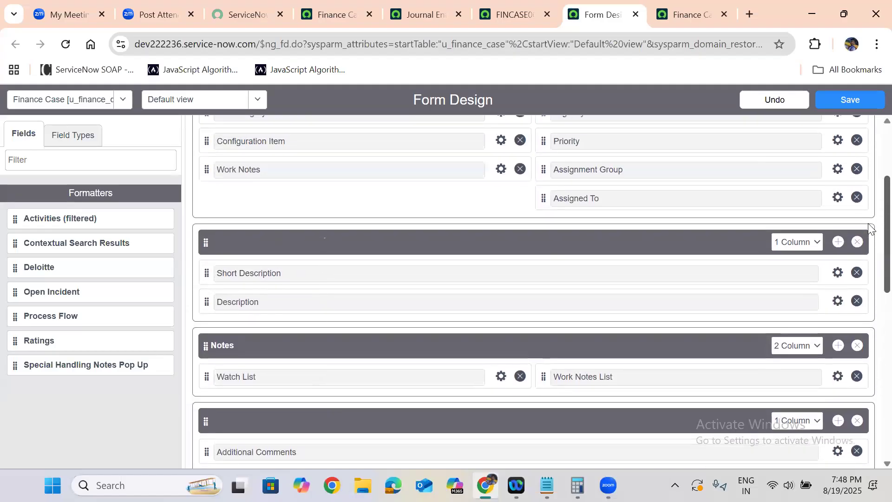
{"action": "left_click_drag", "start_coordinate": [205, 168], "coordinate": [221, 309]}
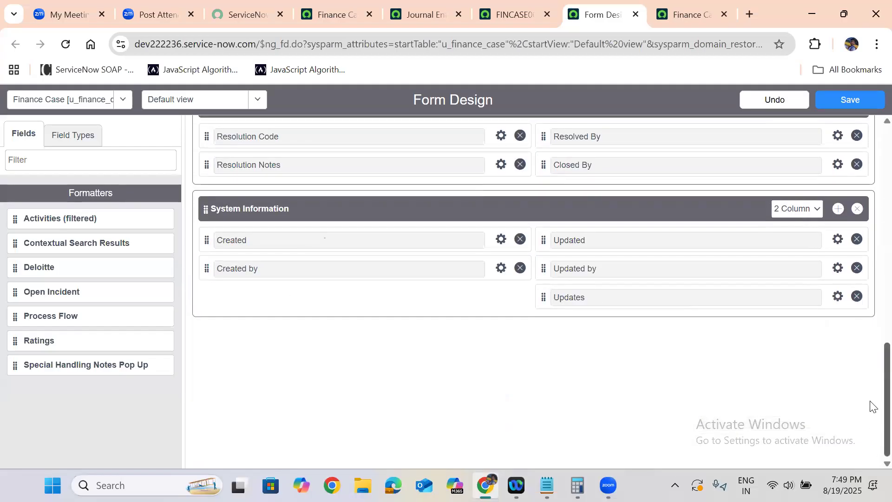
{"action": "scroll", "coordinate": [872, 406], "scroll_direction": "up", "scroll_amount": 10}
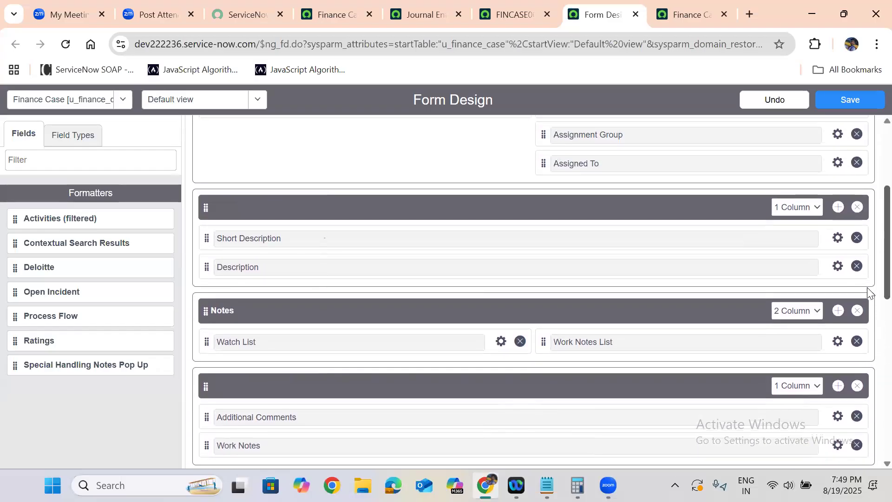
{"action": "scroll", "coordinate": [869, 293], "scroll_direction": "up", "scroll_amount": 4}
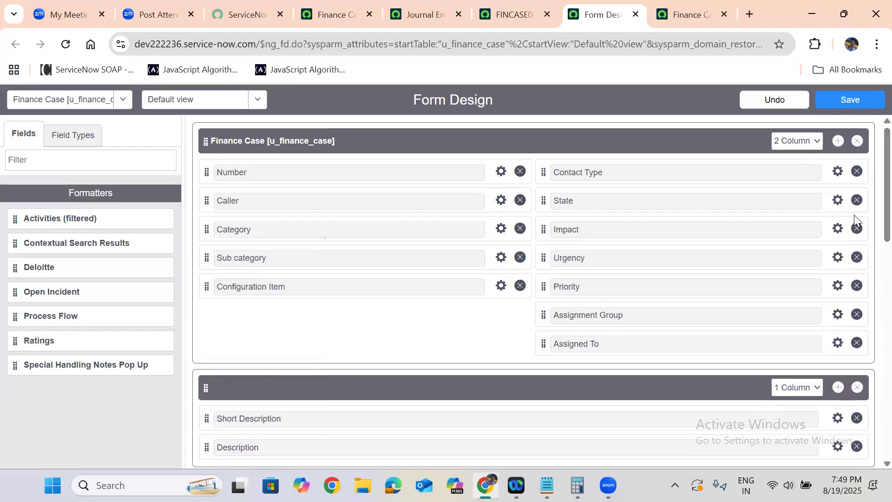
Step: Save the form design and reload the open Finance Case record
{"action": "left_click", "coordinate": [854, 99]}
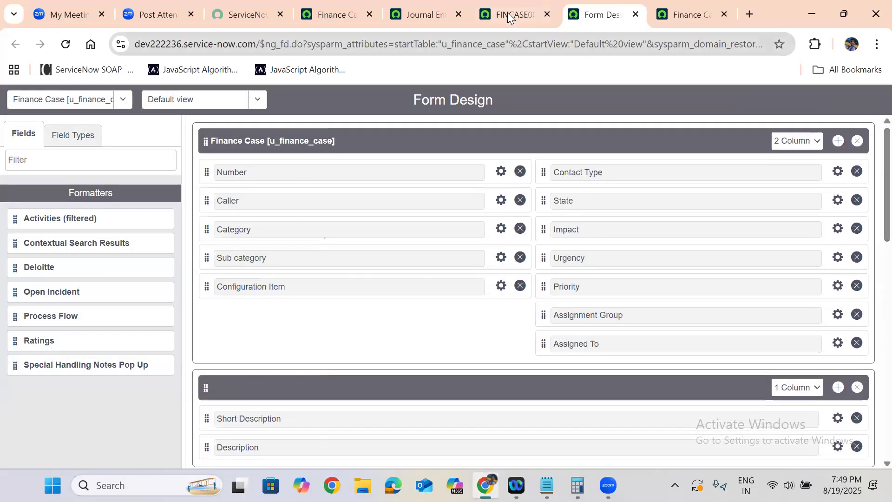
{"action": "left_click", "coordinate": [510, 16]}
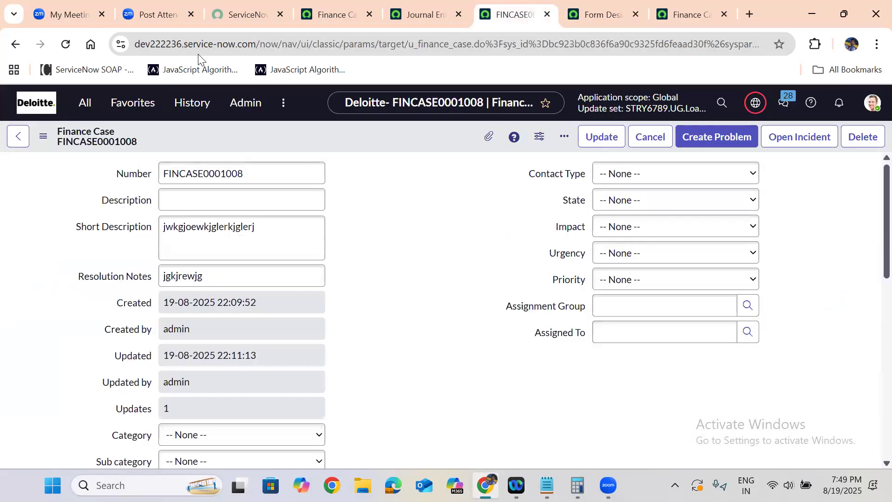
{"action": "left_click", "coordinate": [65, 44]}
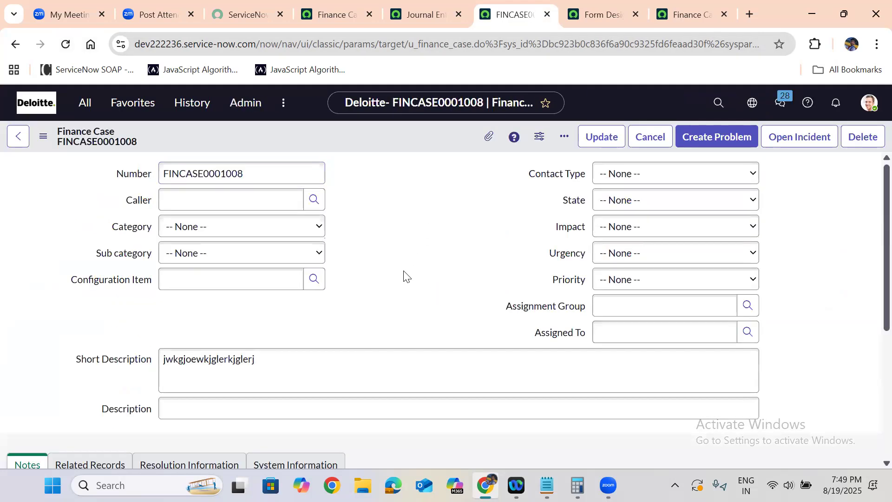
Step: Examine the reloaded form's main fields and its Notes, Related Records, Resolution Information and System Information sections
{"action": "scroll", "coordinate": [404, 275], "scroll_direction": "down", "scroll_amount": 5}
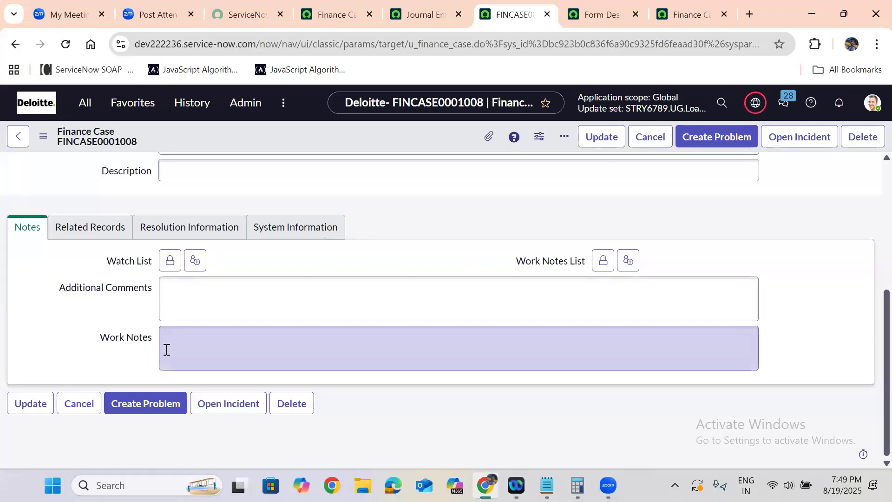
{"action": "left_click", "coordinate": [88, 232]}
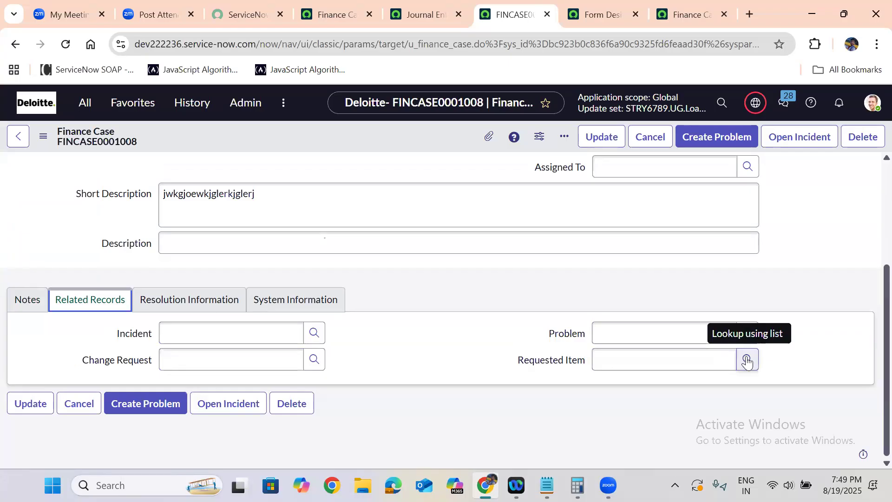
{"action": "left_click", "coordinate": [182, 302]}
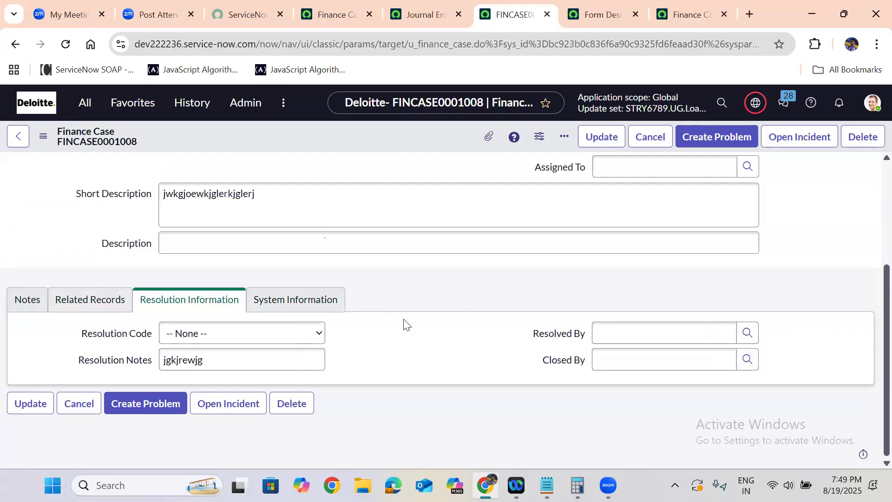
{"action": "left_click", "coordinate": [316, 298]}
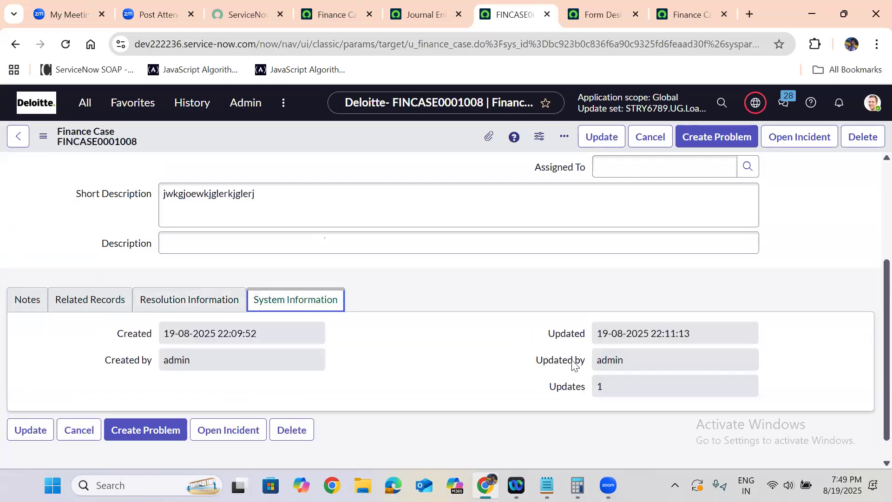
{"action": "scroll", "coordinate": [413, 281], "scroll_direction": "up", "scroll_amount": 4}
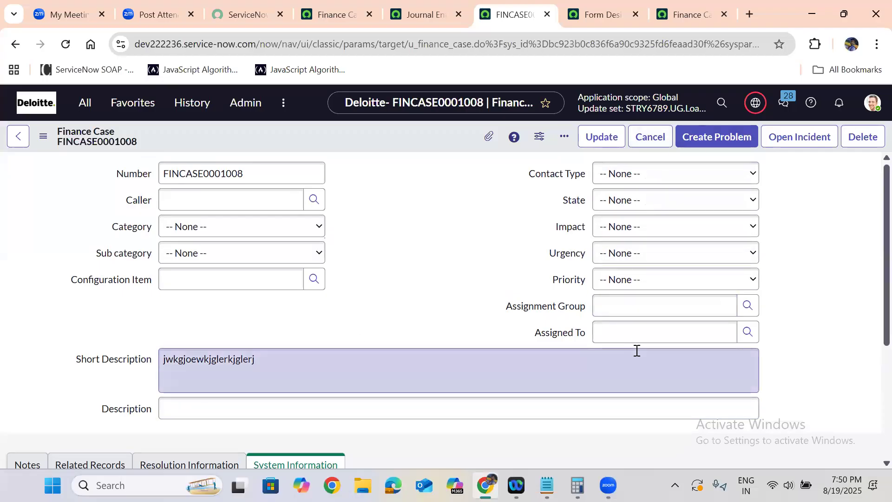
{"action": "scroll", "coordinate": [376, 281], "scroll_direction": "down", "scroll_amount": 4}
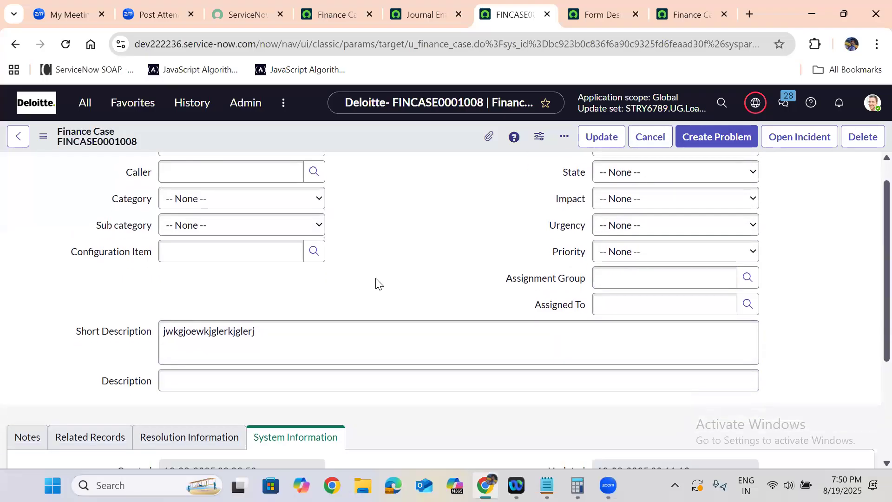
{"action": "scroll", "coordinate": [376, 281], "scroll_direction": "up", "scroll_amount": 4}
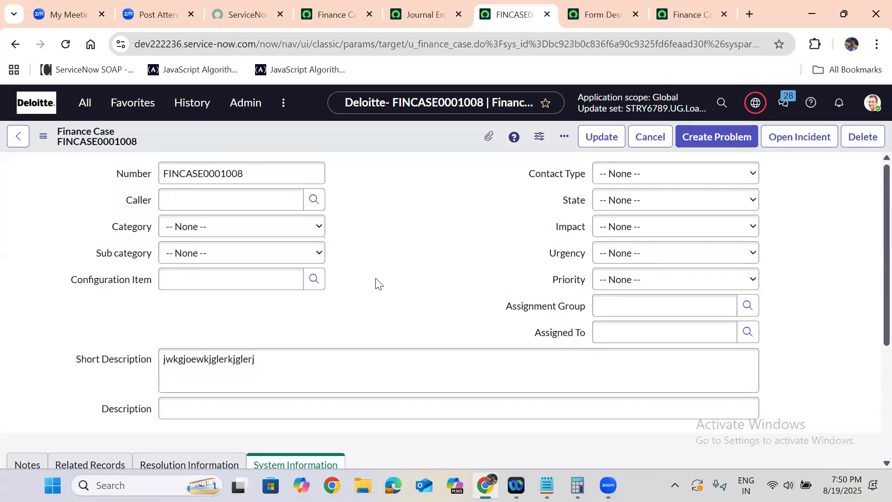
Step: Add the Activities (filtered) formatter below Work Notes in the form design and save the form
{"action": "left_click", "coordinate": [613, 5]}
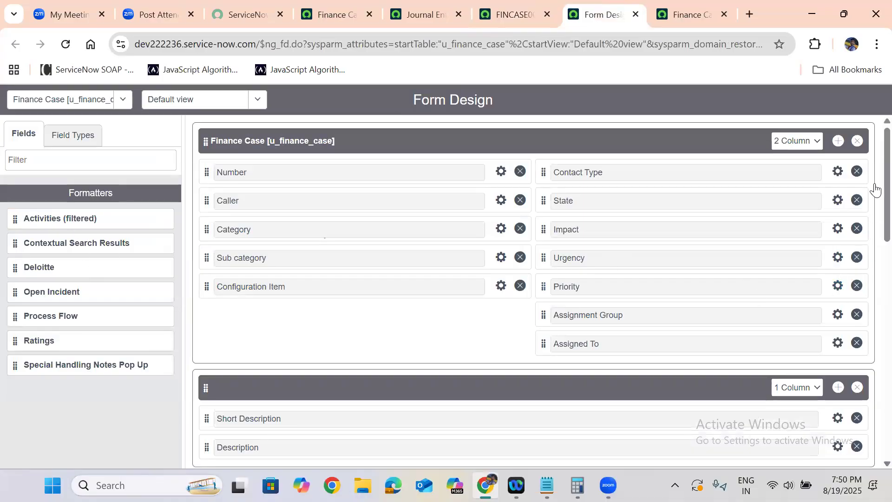
{"action": "scroll", "coordinate": [876, 269], "scroll_direction": "down", "scroll_amount": 8}
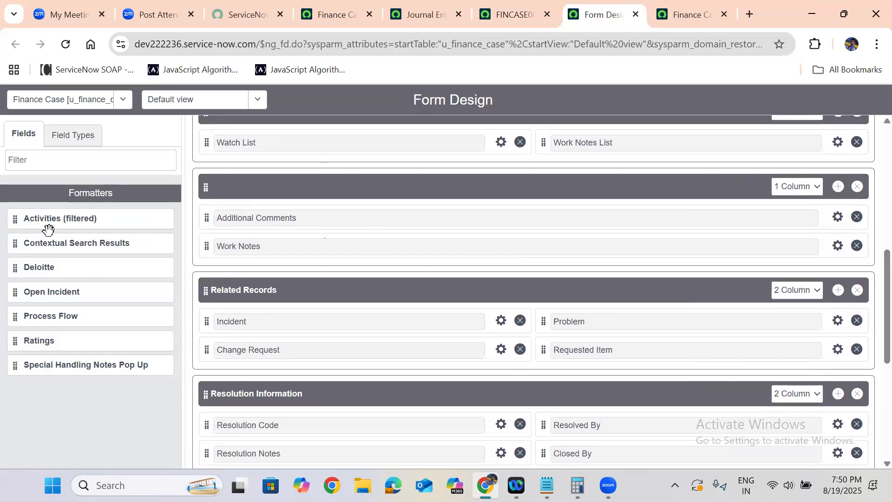
{"action": "left_click_drag", "start_coordinate": [14, 221], "coordinate": [229, 274]}
{"action": "scroll", "coordinate": [229, 278], "scroll_direction": "down", "scroll_amount": 7}
{"action": "scroll", "coordinate": [870, 390], "scroll_direction": "up", "scroll_amount": 8}
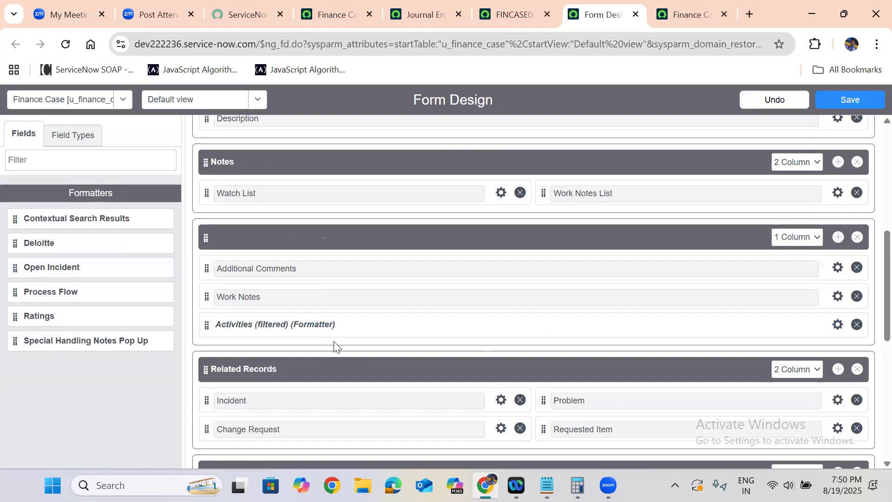
{"action": "left_click", "coordinate": [842, 98]}
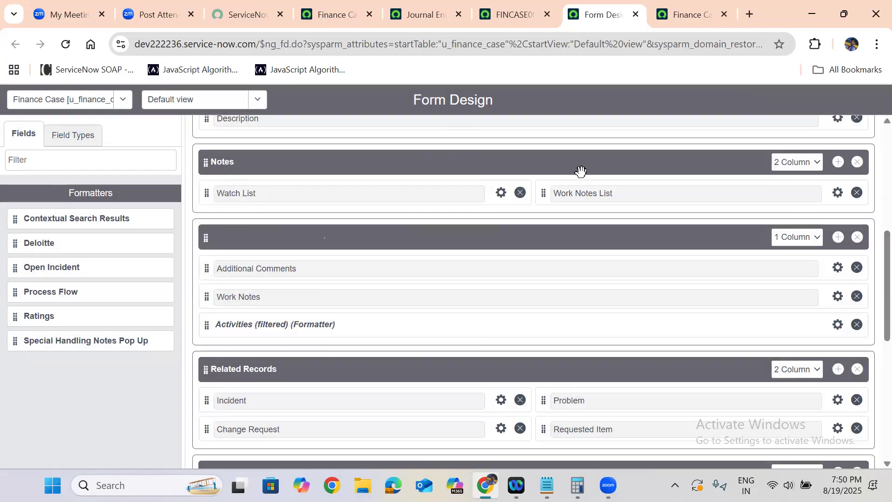
Step: Close the Journal Entries page and duplicate the browser tab holding the Finance Case table definition
{"action": "left_click", "coordinate": [427, 7]}
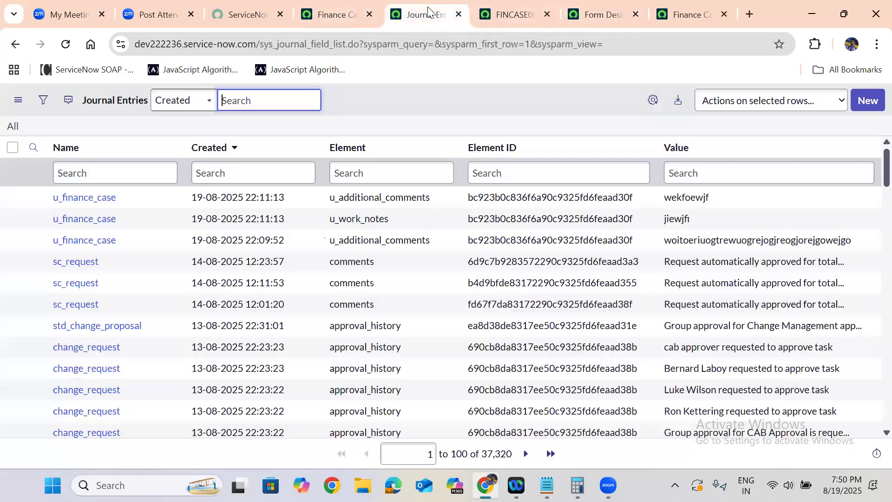
{"action": "left_click", "coordinate": [458, 15]}
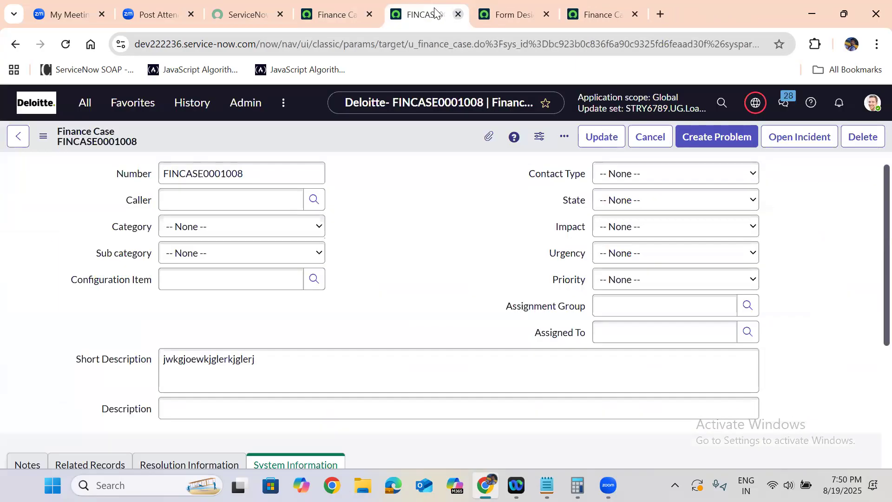
{"action": "left_click", "coordinate": [305, 3]}
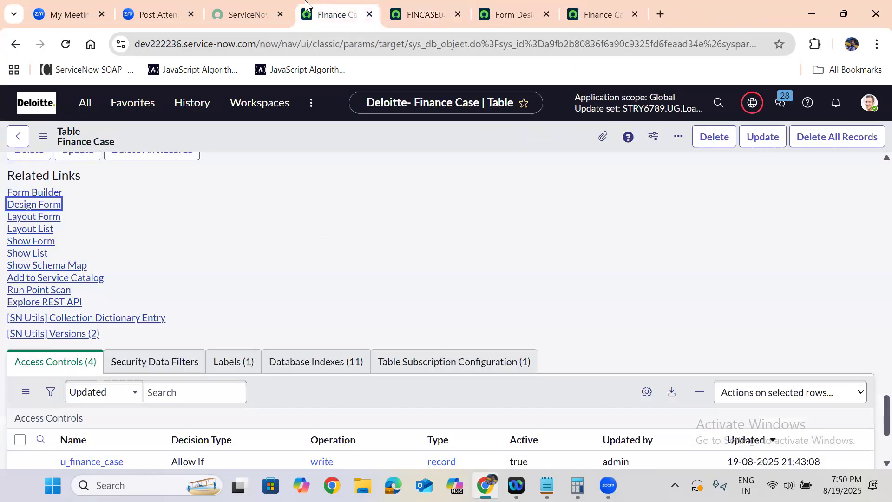
{"action": "right_click", "coordinate": [336, 4]}
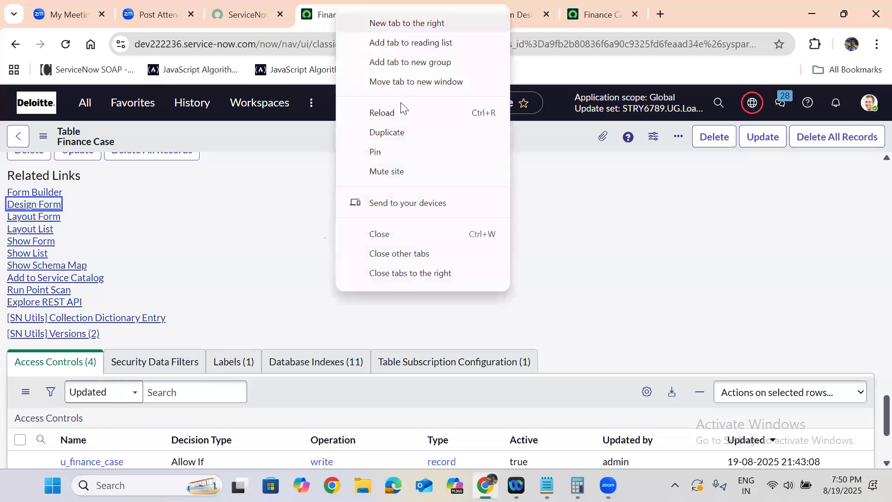
{"action": "left_click", "coordinate": [403, 127]}
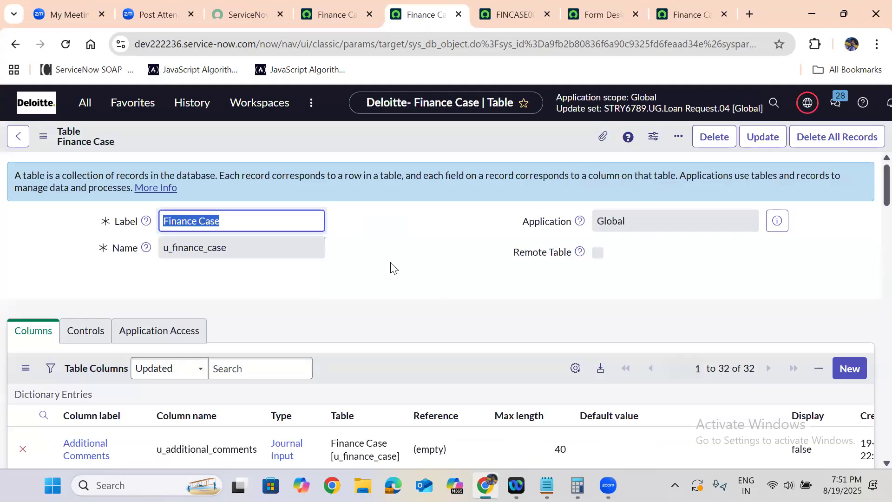
Step: Open a new Finance Case record form from the table definition's related links
{"action": "scroll", "coordinate": [392, 267], "scroll_direction": "down", "scroll_amount": 15}
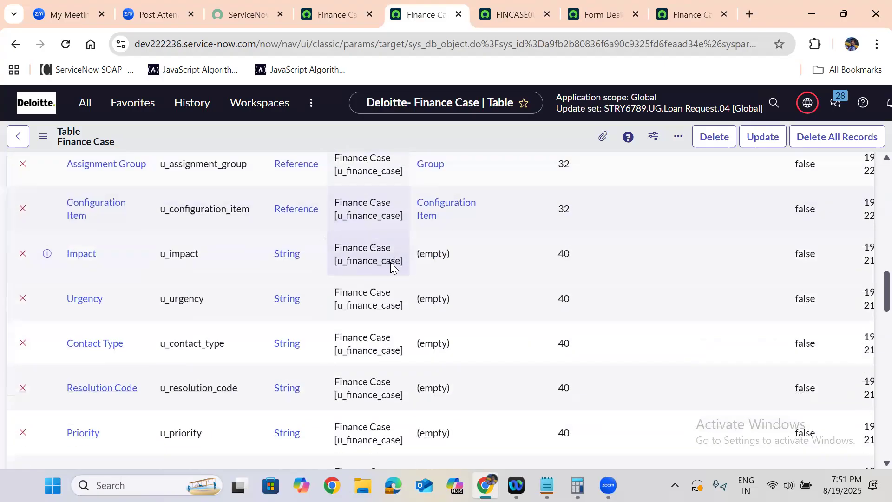
{"action": "scroll", "coordinate": [390, 263], "scroll_direction": "down", "scroll_amount": 20}
{"action": "scroll", "coordinate": [390, 262], "scroll_direction": "up", "scroll_amount": 4}
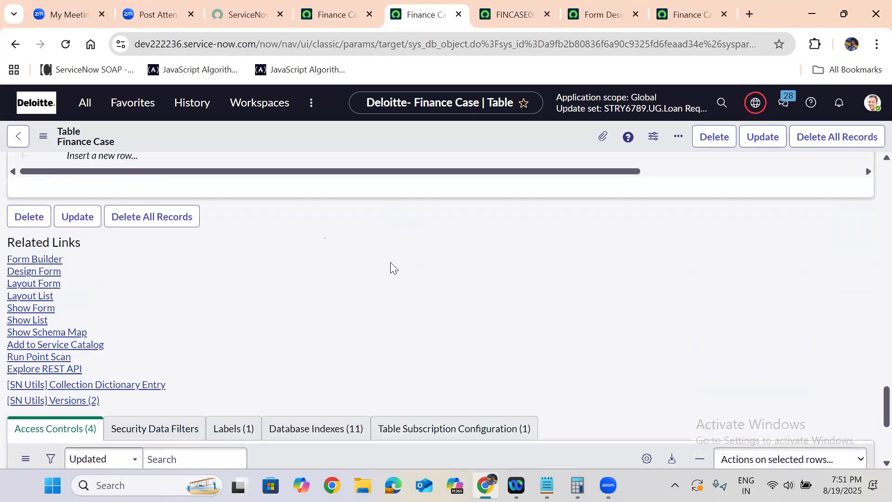
{"action": "left_click", "coordinate": [33, 325]}
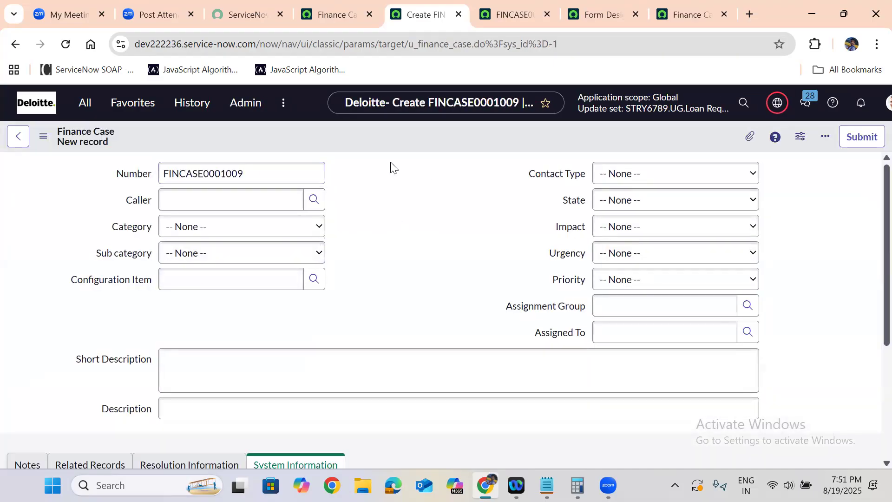
Step: Examine the new record's URL, main fields and sections, and bring up the Notes section
{"action": "left_click", "coordinate": [549, 43]}
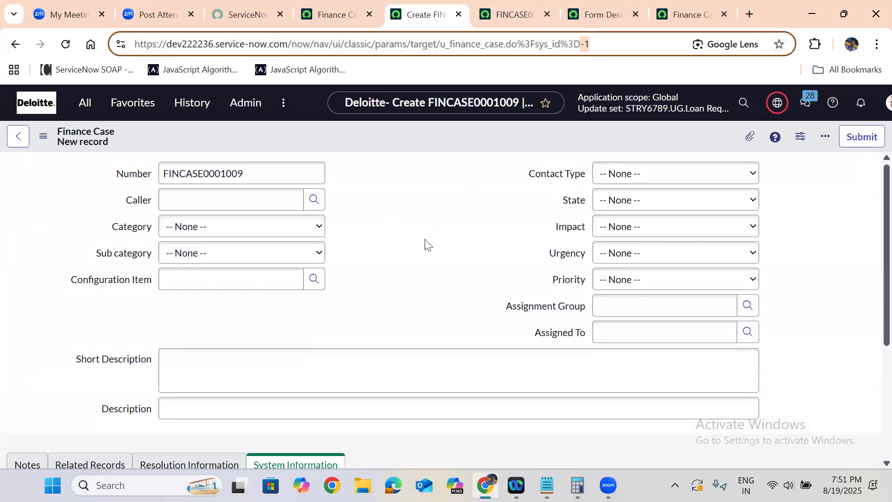
{"action": "left_click", "coordinate": [416, 258]}
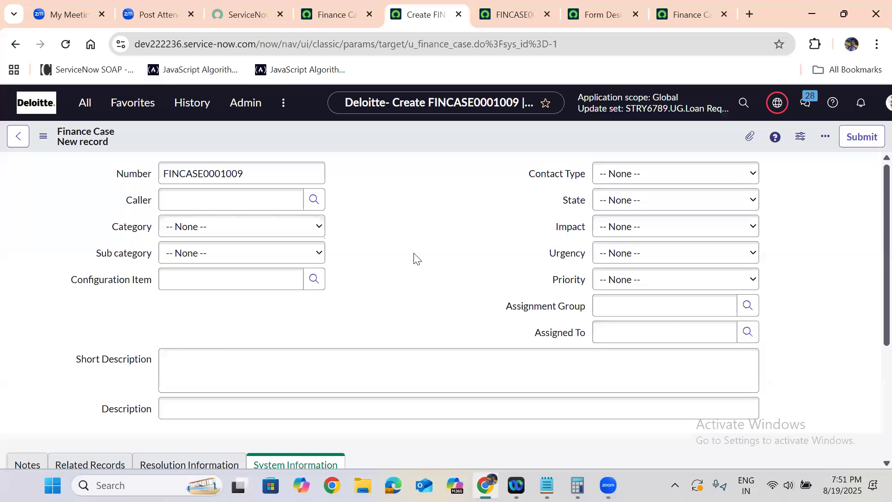
{"action": "scroll", "coordinate": [363, 261], "scroll_direction": "down", "scroll_amount": 1}
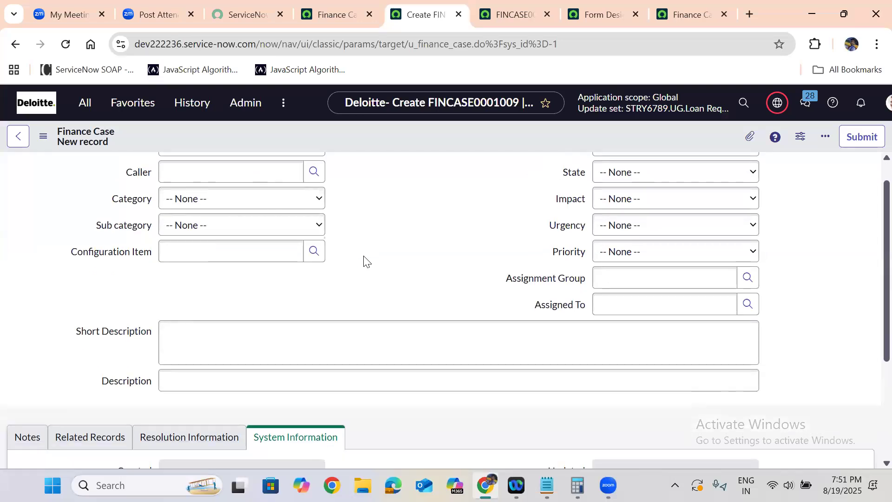
{"action": "scroll", "coordinate": [364, 260], "scroll_direction": "up", "scroll_amount": 1}
{"action": "scroll", "coordinate": [364, 260], "scroll_direction": "down", "scroll_amount": 3}
{"action": "scroll", "coordinate": [364, 260], "scroll_direction": "down", "scroll_amount": 2}
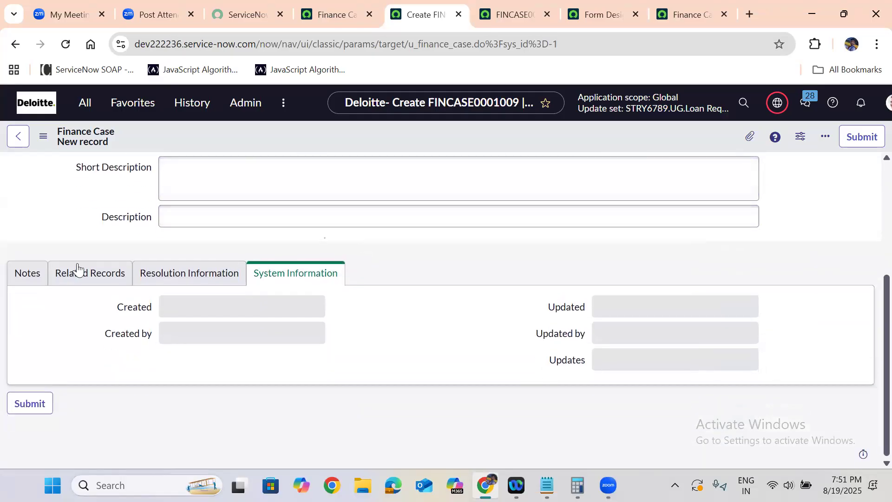
{"action": "left_click", "coordinate": [26, 279]}
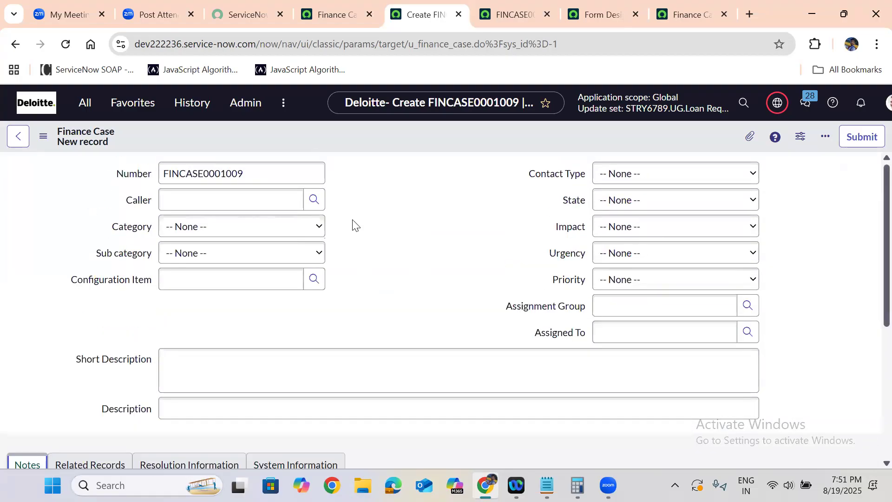
Step: Set the caller, the assignment group Amazon ServiceNow Developers and the assigned user from the recent selections
{"action": "left_click", "coordinate": [207, 201]}
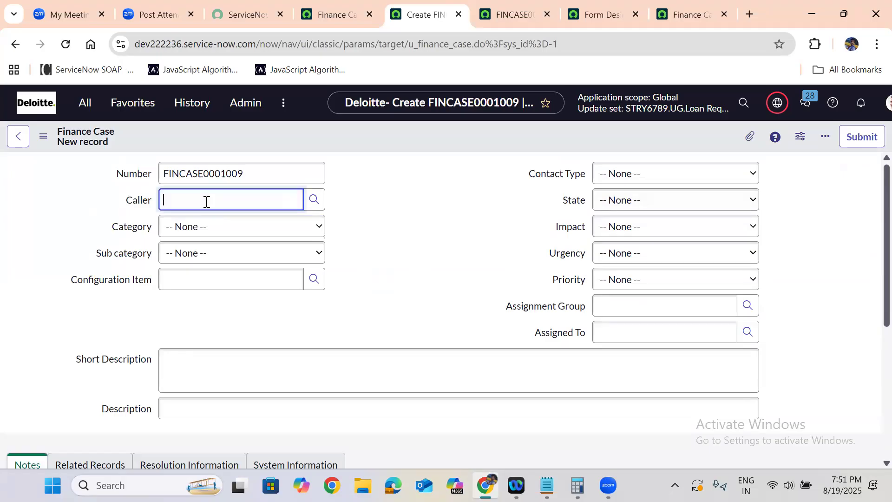
{"action": "left_click", "coordinate": [211, 247]}
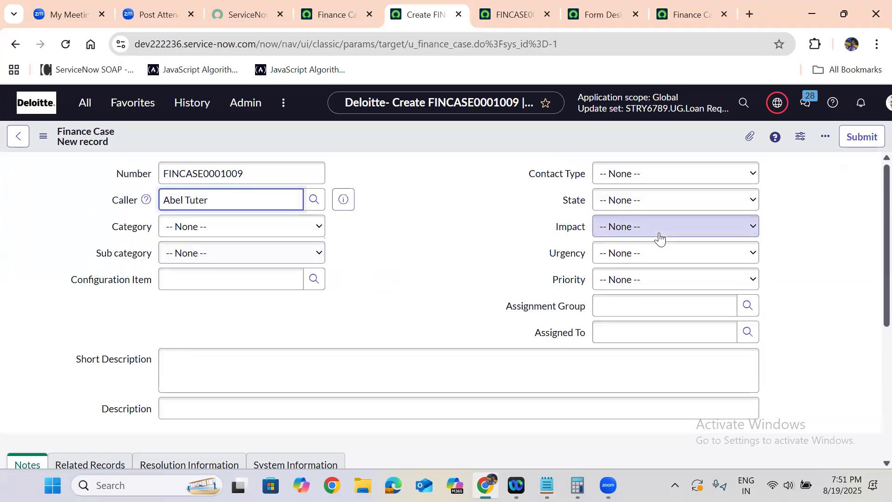
{"action": "left_click", "coordinate": [607, 309]}
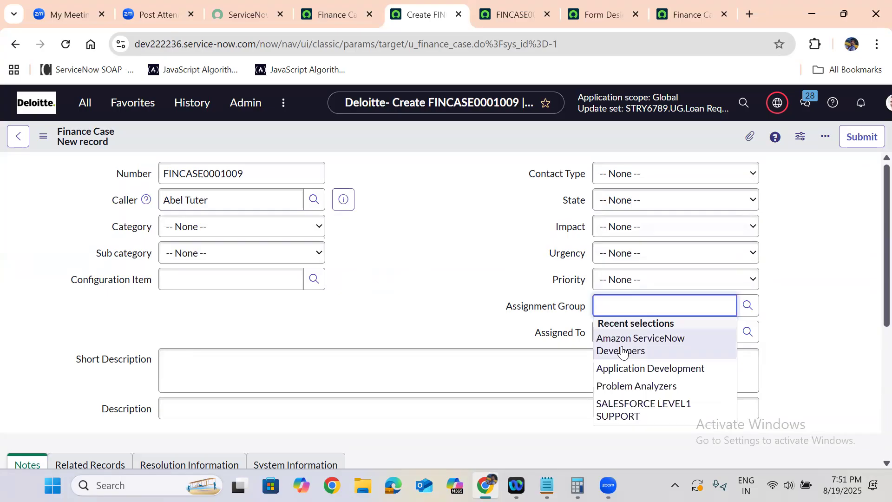
{"action": "left_click", "coordinate": [625, 346]}
{"action": "left_click", "coordinate": [632, 330]}
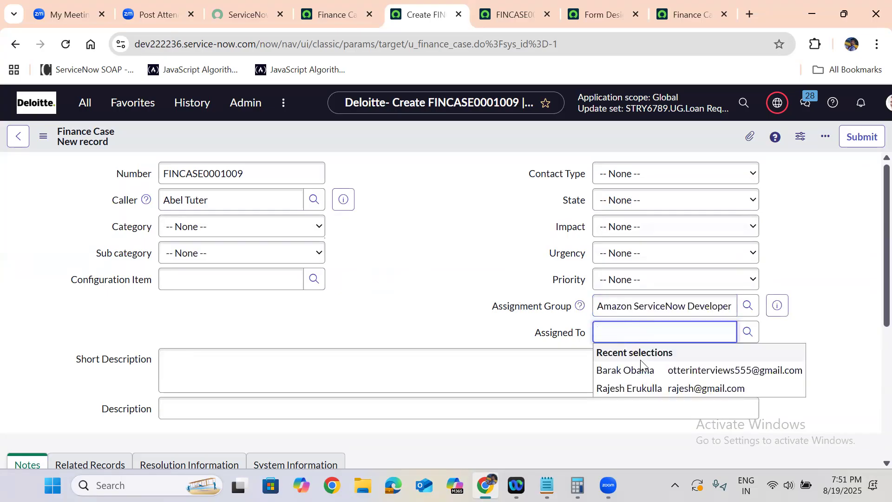
{"action": "left_click", "coordinate": [641, 363]}
{"action": "left_click", "coordinate": [624, 339]}
{"action": "left_click", "coordinate": [637, 370]}
Step: Fill in both Short Description and Description with "test" and save the new record, staying on its form
{"action": "left_click", "coordinate": [335, 367]}
{"action": "type", "text": "test"}
{"action": "left_click", "coordinate": [227, 402]}
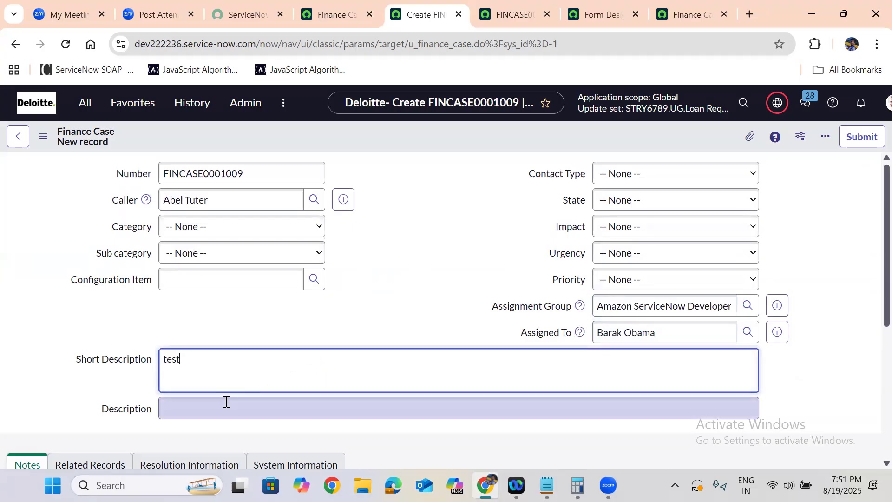
{"action": "type", "text": "test"}
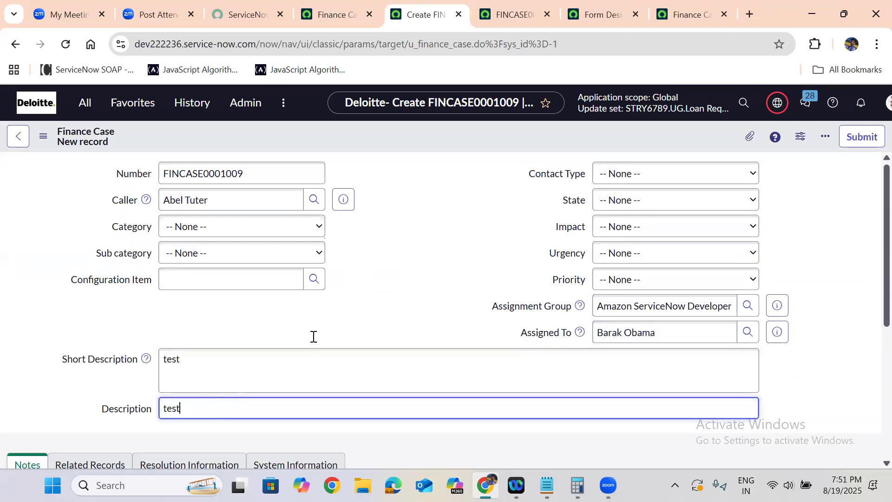
{"action": "right_click", "coordinate": [389, 136]}
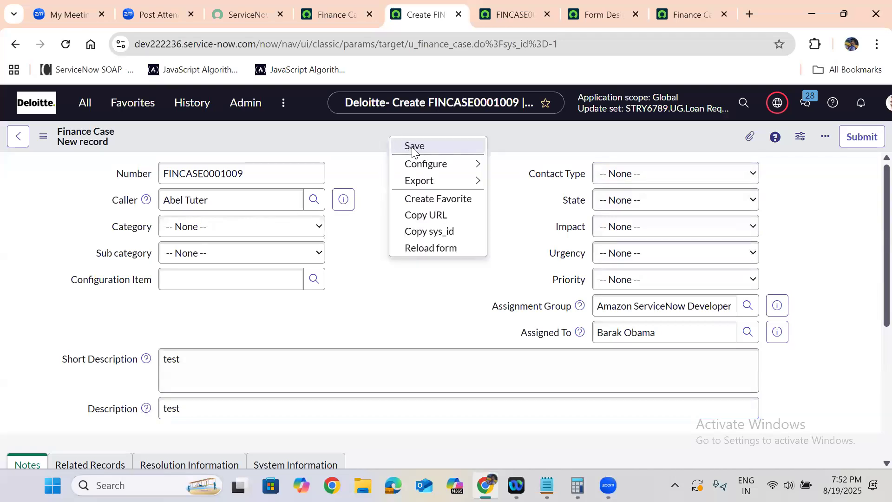
{"action": "left_click", "coordinate": [412, 147]}
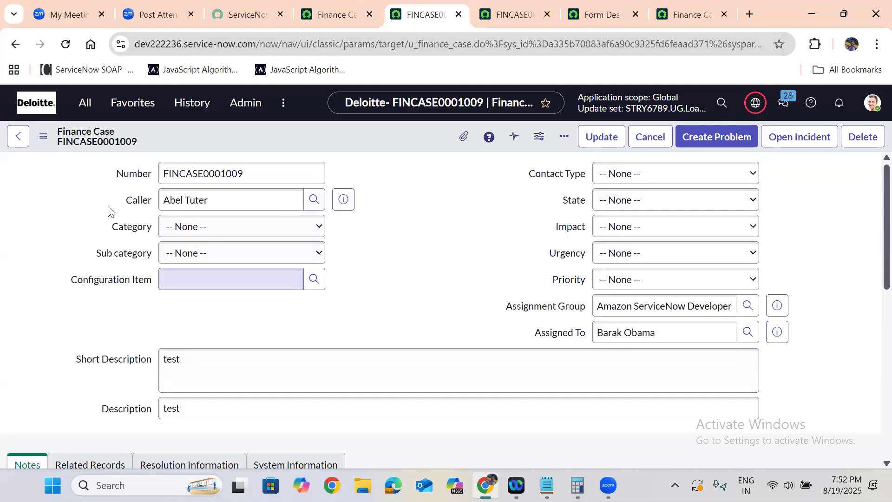
Step: Check the saved record's number and the field changes logged in its Activities stream
{"action": "double_click", "coordinate": [211, 168]}
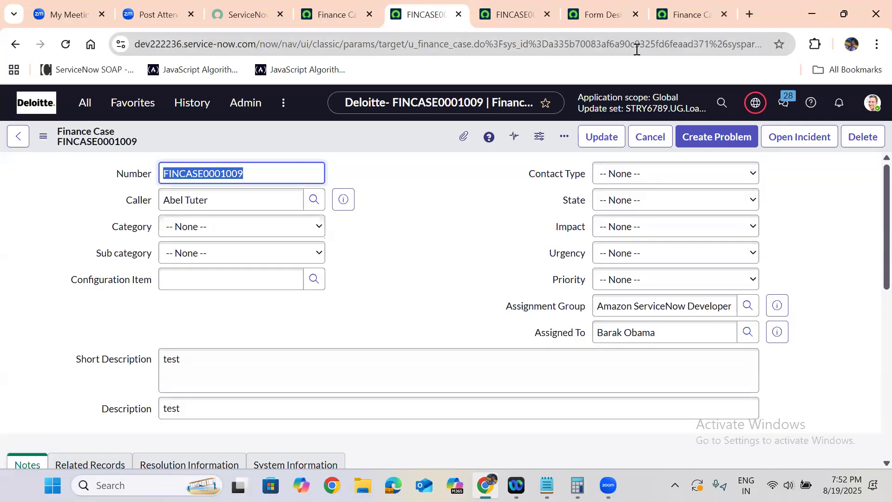
{"action": "left_click", "coordinate": [438, 260]}
{"action": "scroll", "coordinate": [438, 260], "scroll_direction": "down", "scroll_amount": 6}
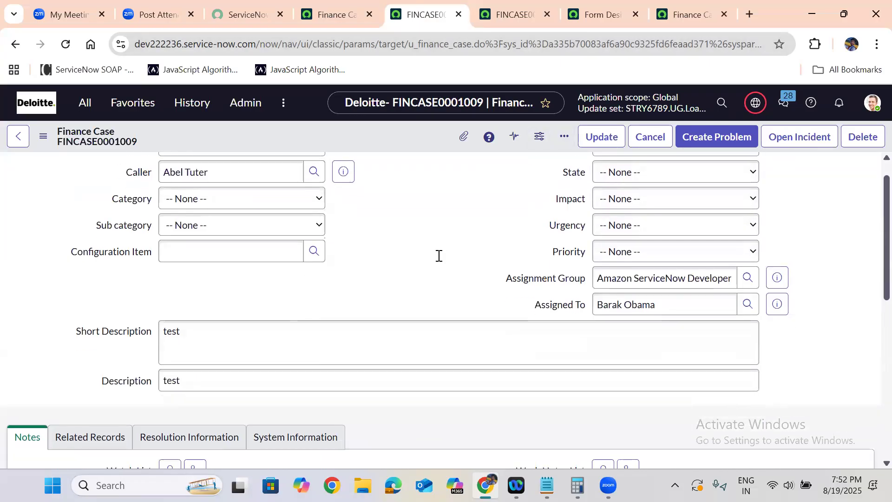
{"action": "scroll", "coordinate": [438, 255], "scroll_direction": "down", "scroll_amount": 3}
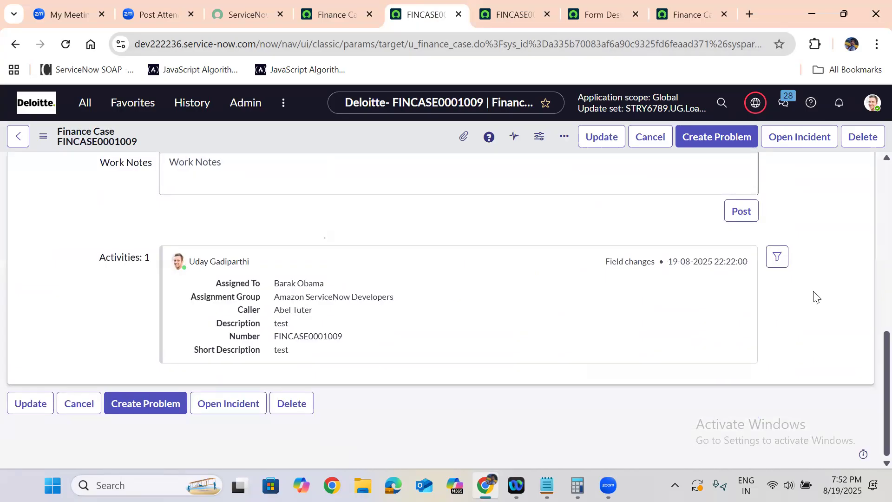
Step: Add Closed By, Resolution Code, Resolution Notes and Resolved By to the activity filter's available fields and save the configuration
{"action": "left_click", "coordinate": [777, 257]}
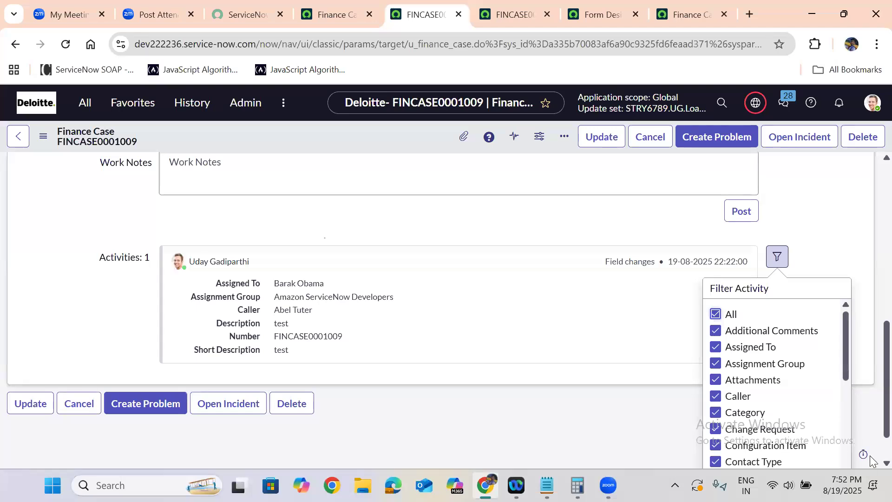
{"action": "right_click", "coordinate": [872, 416]}
{"action": "left_click", "coordinate": [870, 412]}
{"action": "scroll", "coordinate": [871, 456], "scroll_direction": "down", "scroll_amount": 1}
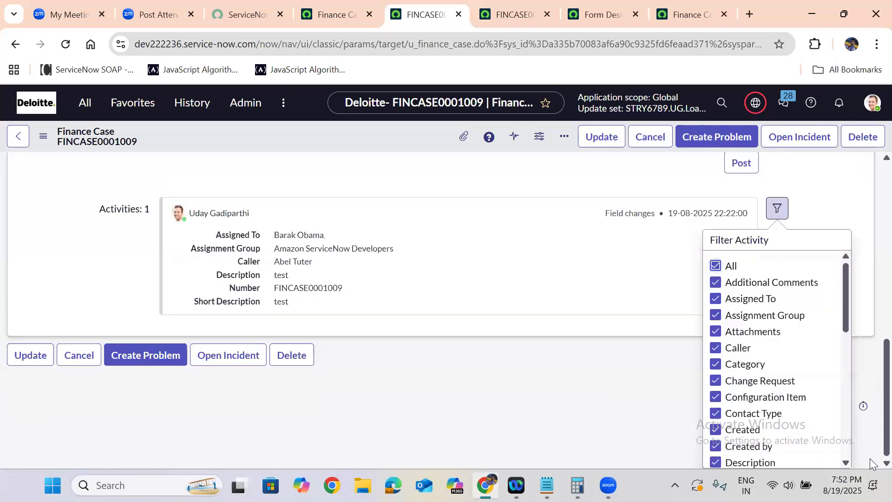
{"action": "scroll", "coordinate": [843, 455], "scroll_direction": "down", "scroll_amount": 8}
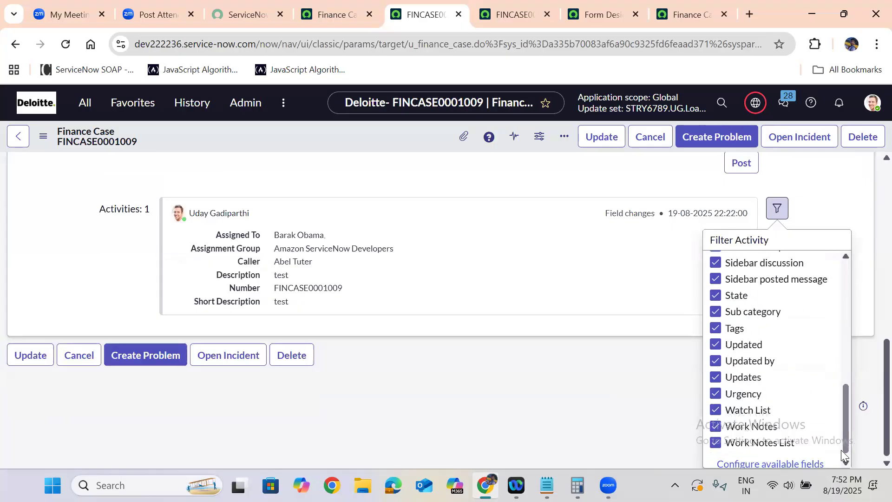
{"action": "left_click", "coordinate": [792, 464]}
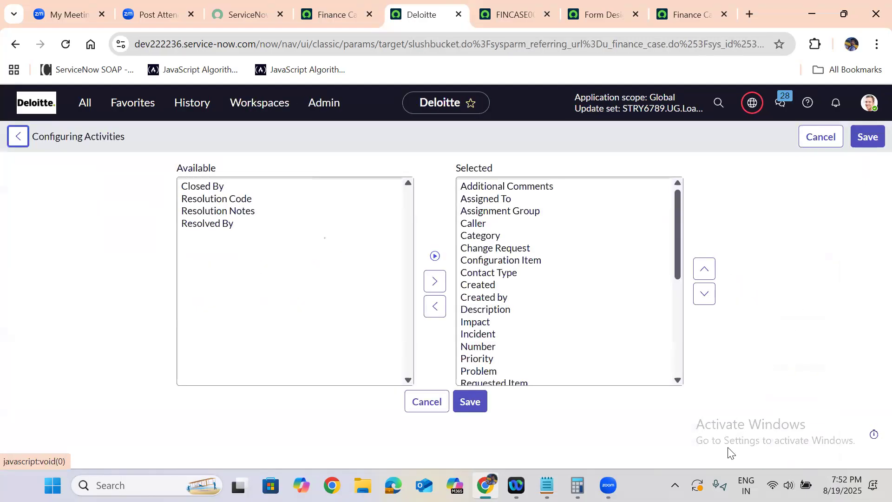
{"action": "left_click", "coordinate": [241, 212]}
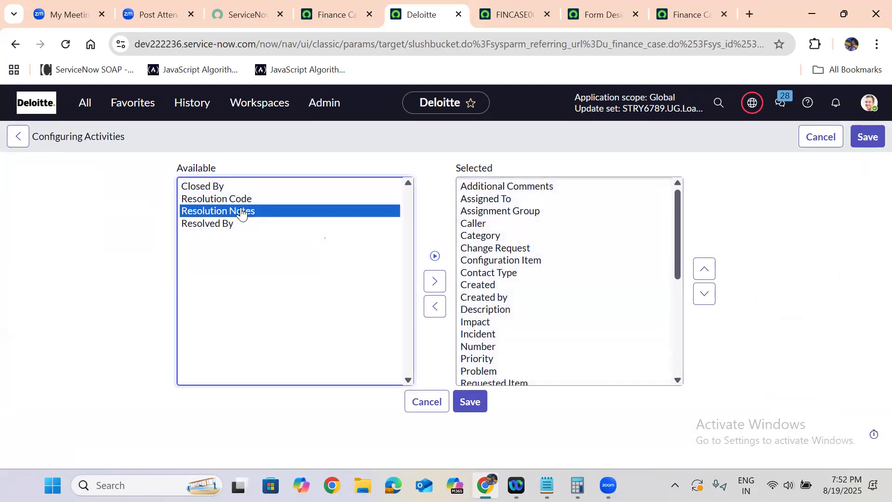
{"action": "key", "text": "ctrl+a"}
{"action": "left_click", "coordinate": [435, 280]}
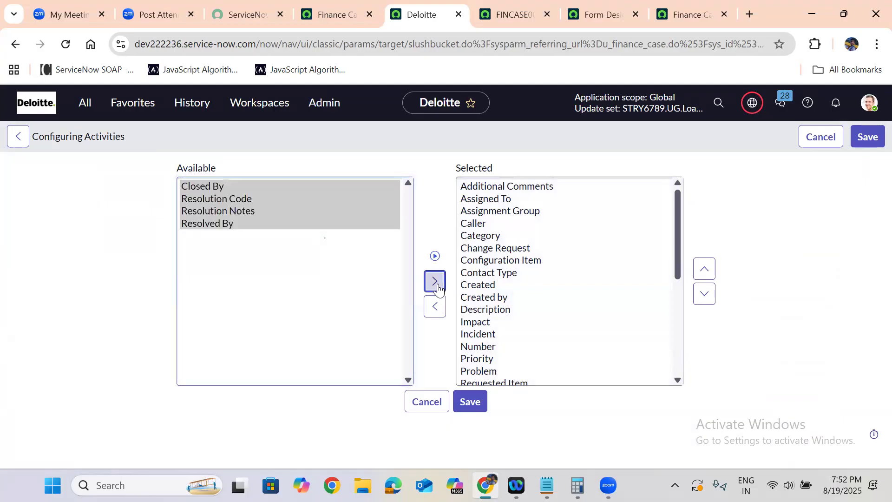
{"action": "left_click", "coordinate": [483, 411]}
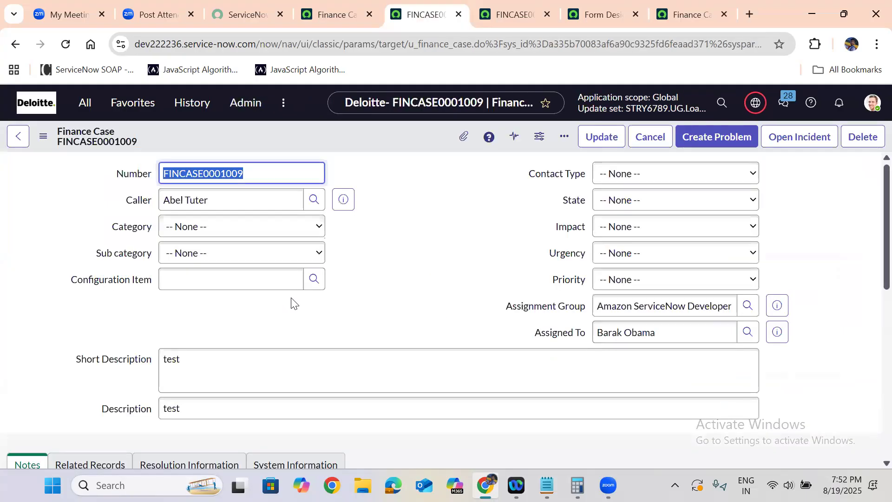
Step: Reassign the finance case to the other user in the Assigned To recent selections and save the record, staying on its form
{"action": "left_click", "coordinate": [379, 244]}
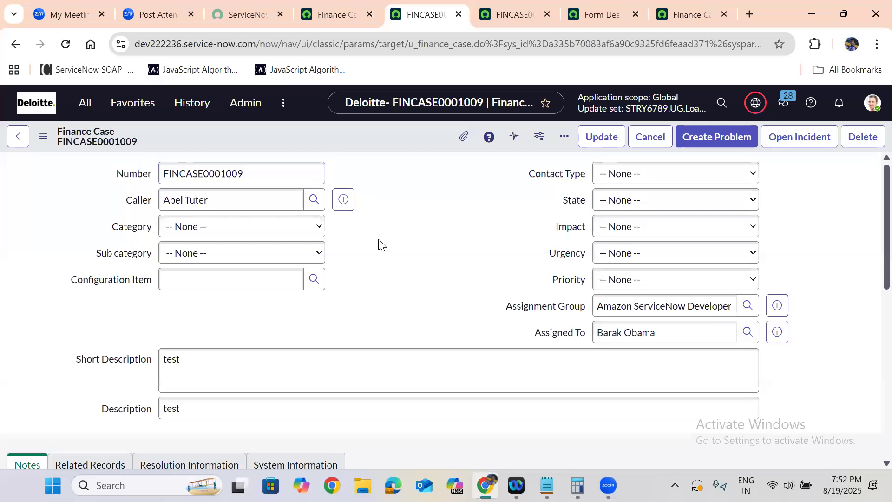
{"action": "scroll", "coordinate": [378, 244], "scroll_direction": "down", "scroll_amount": 8}
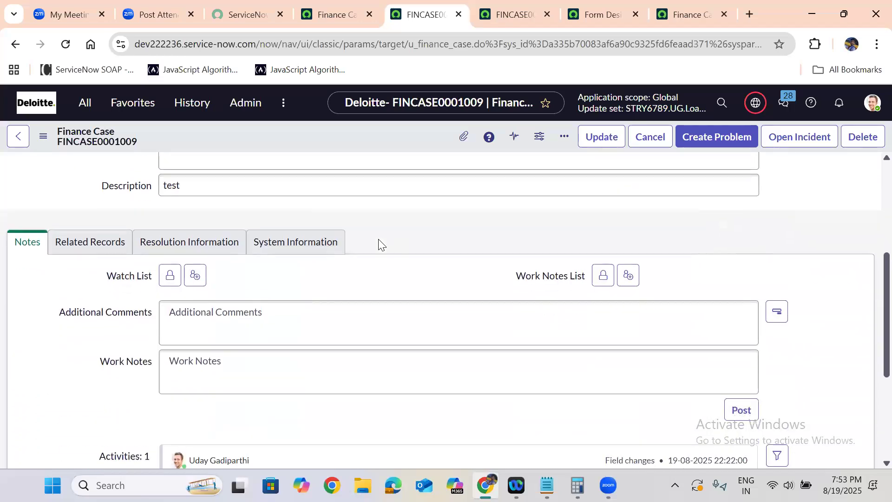
{"action": "scroll", "coordinate": [378, 244], "scroll_direction": "up", "scroll_amount": 8}
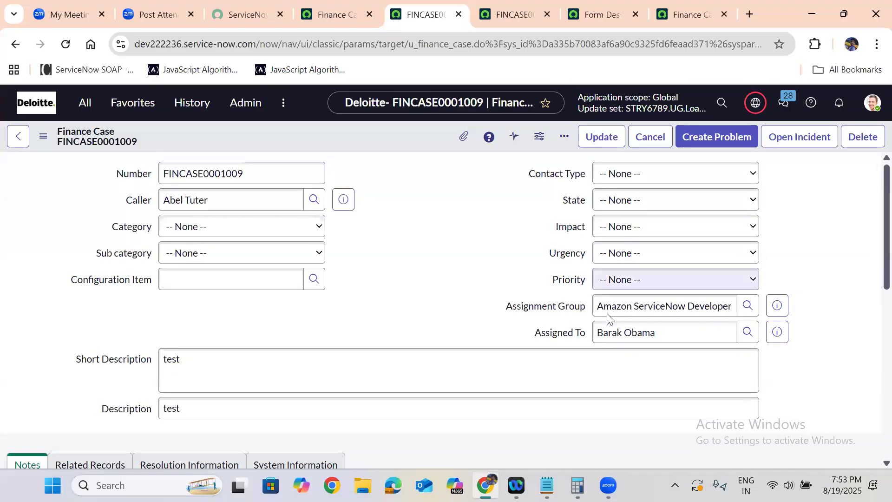
{"action": "left_click", "coordinate": [615, 333]}
{"action": "key", "text": "ctrl+a"}
{"action": "key", "text": "BackSpace"}
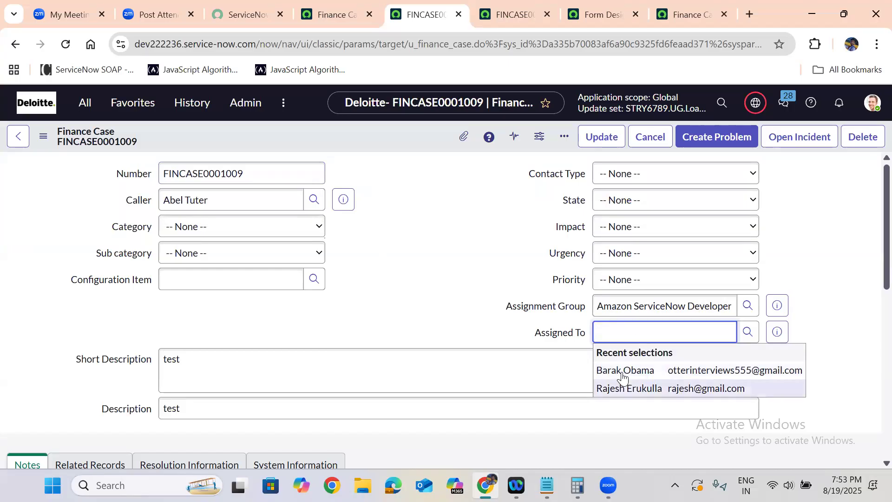
{"action": "left_click", "coordinate": [625, 389]}
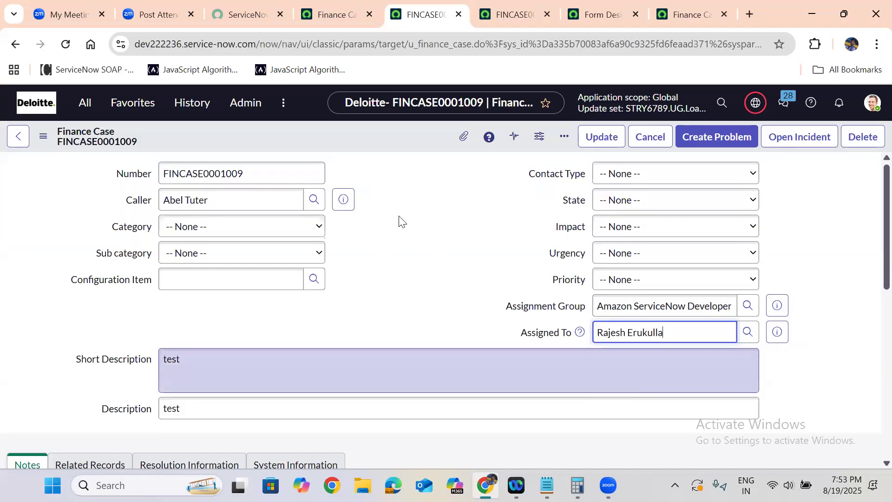
{"action": "right_click", "coordinate": [375, 139]}
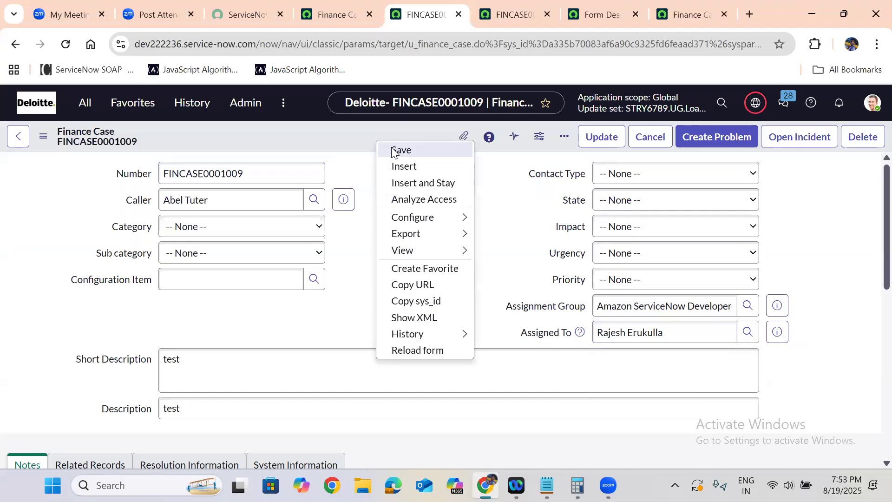
{"action": "left_click", "coordinate": [393, 150]}
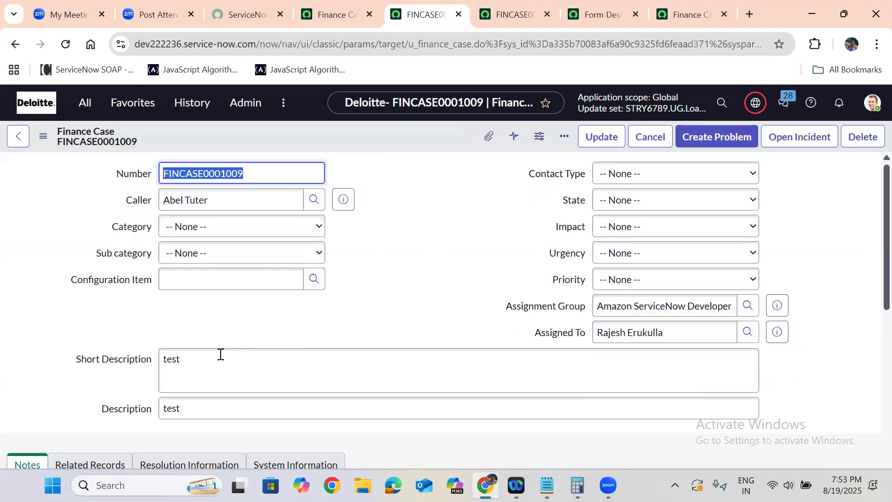
Step: Change the Short Description to "test 787" and save the record
{"action": "left_click", "coordinate": [218, 356]}
{"action": "type", "text": "787"}
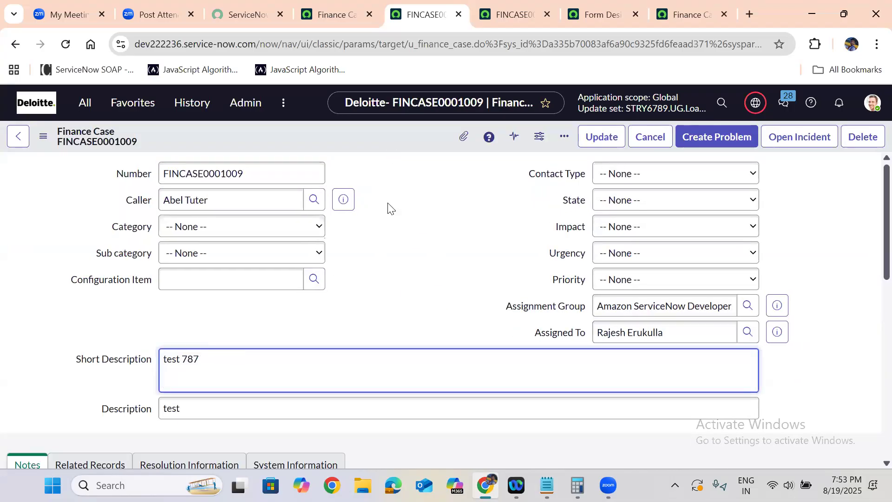
{"action": "right_click", "coordinate": [376, 136]}
{"action": "left_click", "coordinate": [399, 147]}
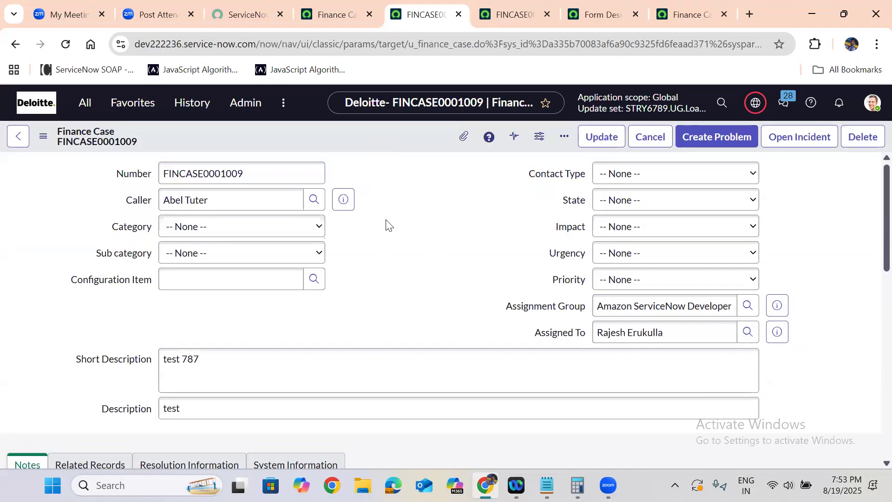
Step: Enter "test" in the Additional Comments of the Notes section and save the record
{"action": "scroll", "coordinate": [385, 226], "scroll_direction": "down", "scroll_amount": 5}
{"action": "left_click", "coordinate": [206, 269]}
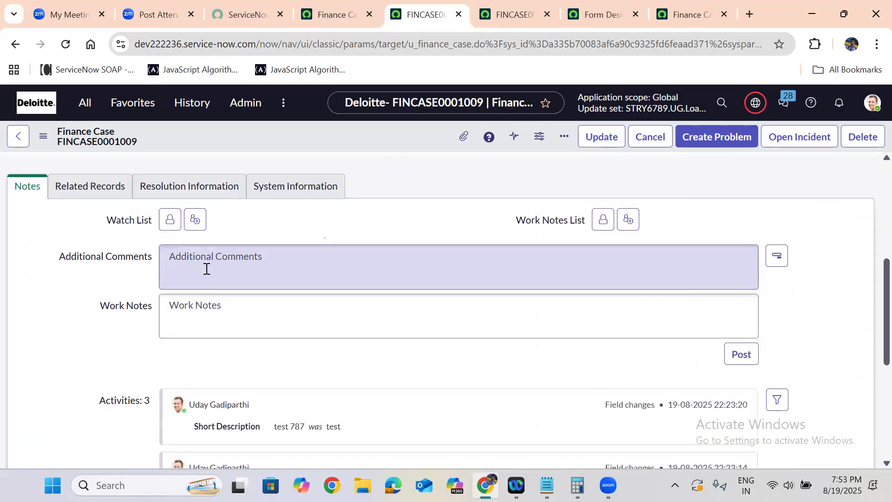
{"action": "type", "text": "test"}
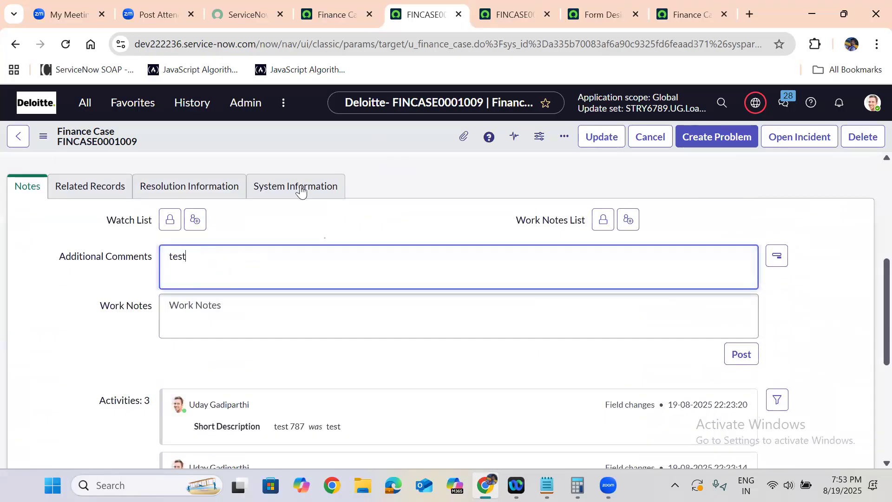
{"action": "right_click", "coordinate": [295, 142]}
{"action": "left_click", "coordinate": [328, 153]}
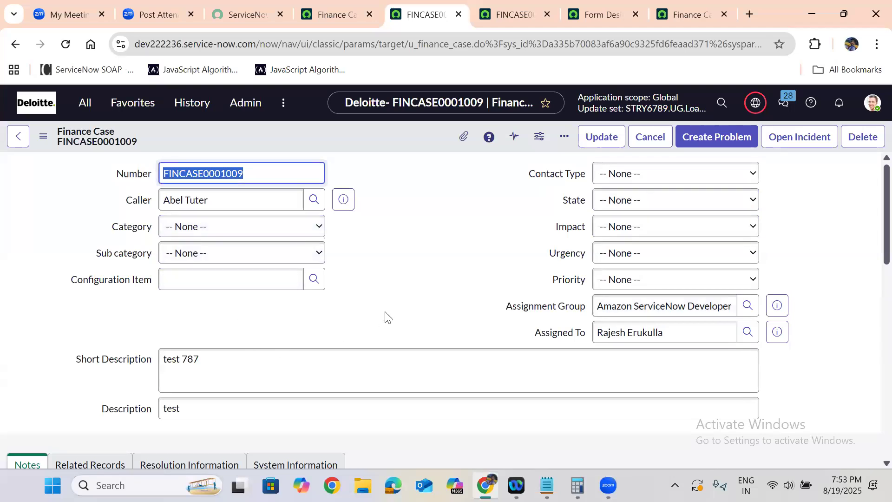
Step: Review the Activities stream for the comment and the Short Description and Assigned To changes
{"action": "scroll", "coordinate": [386, 315], "scroll_direction": "down", "scroll_amount": 1}
{"action": "scroll", "coordinate": [386, 316], "scroll_direction": "down", "scroll_amount": 10}
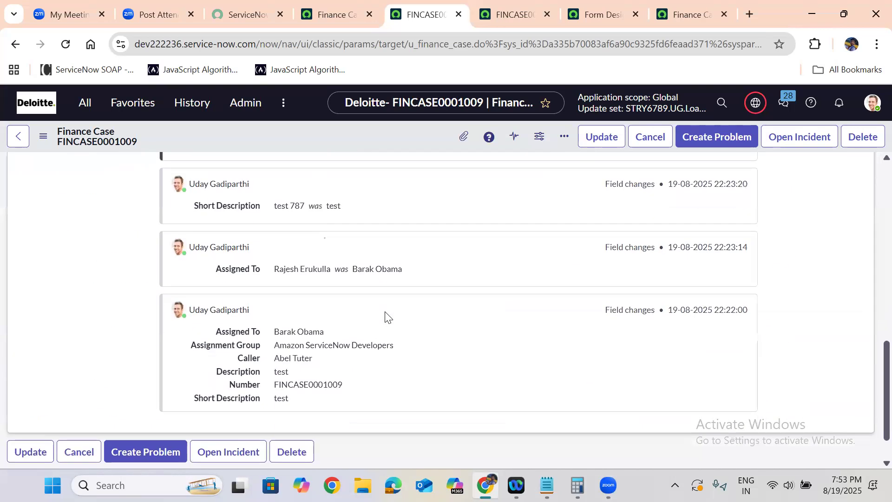
{"action": "scroll", "coordinate": [386, 315], "scroll_direction": "up", "scroll_amount": 1}
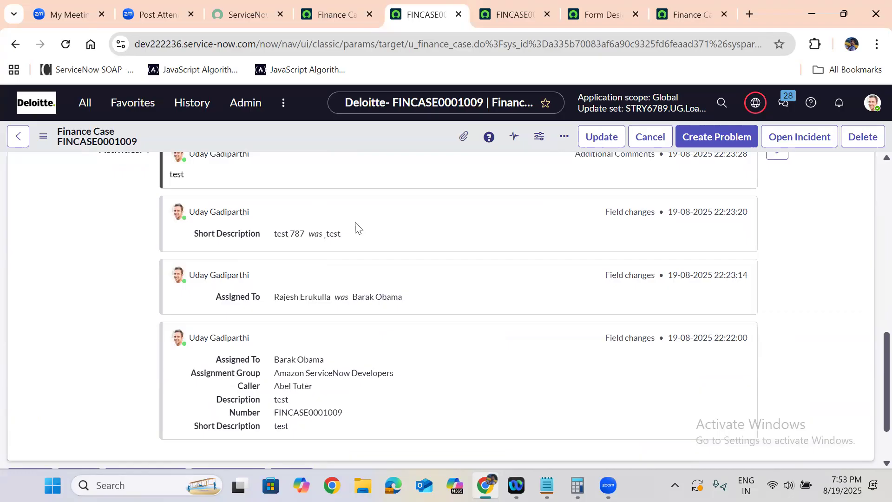
{"action": "scroll", "coordinate": [509, 204], "scroll_direction": "up", "scroll_amount": 1}
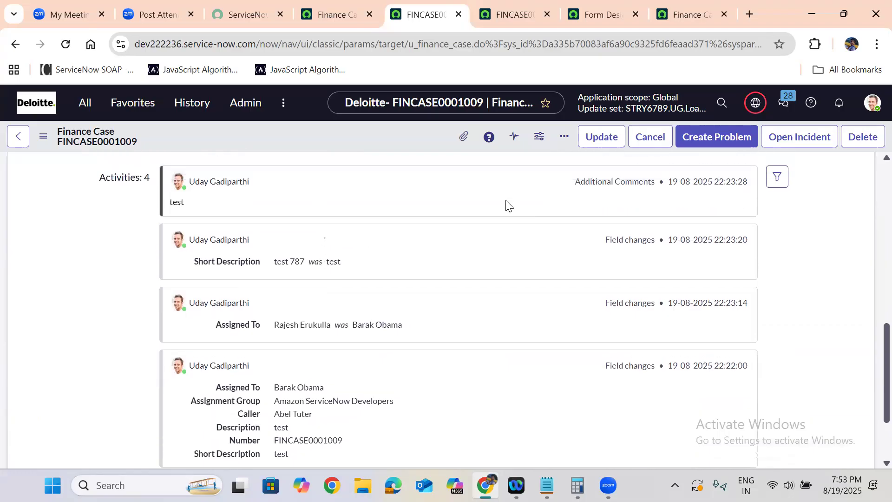
{"action": "scroll", "coordinate": [509, 204], "scroll_direction": "up", "scroll_amount": 2}
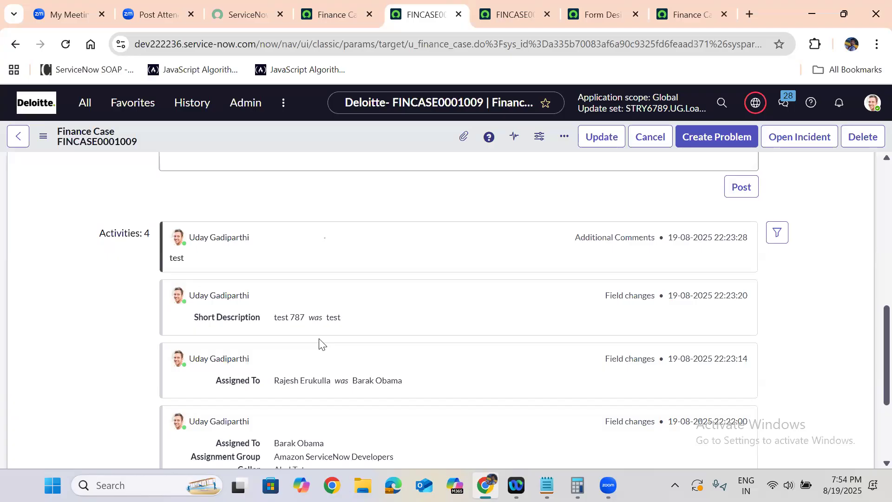
{"action": "scroll", "coordinate": [319, 344], "scroll_direction": "up", "scroll_amount": 2}
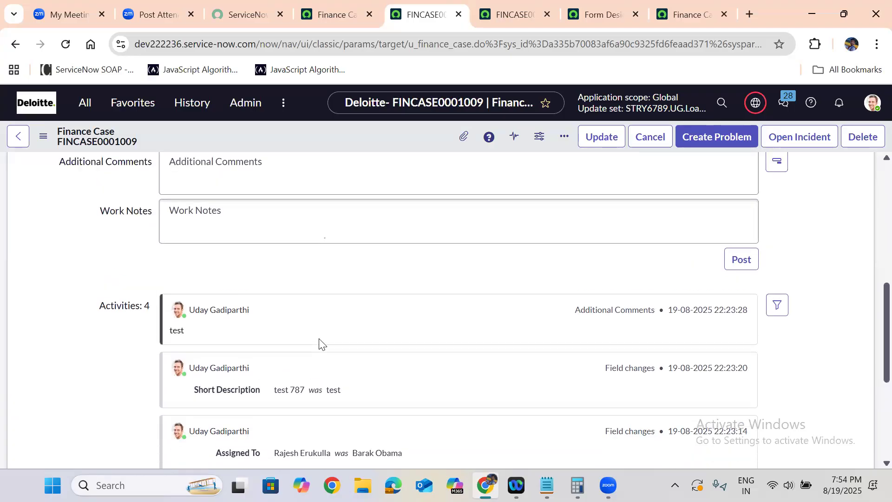
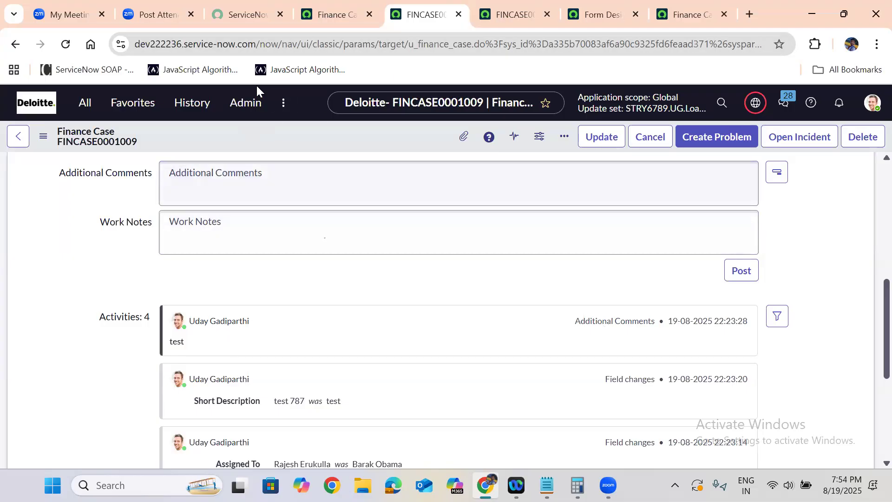
Step: From the Finance Case table page, open the journal entries list with sys_journal_field.LIST
{"action": "left_click", "coordinate": [325, 15]}
{"action": "left_click", "coordinate": [84, 104]}
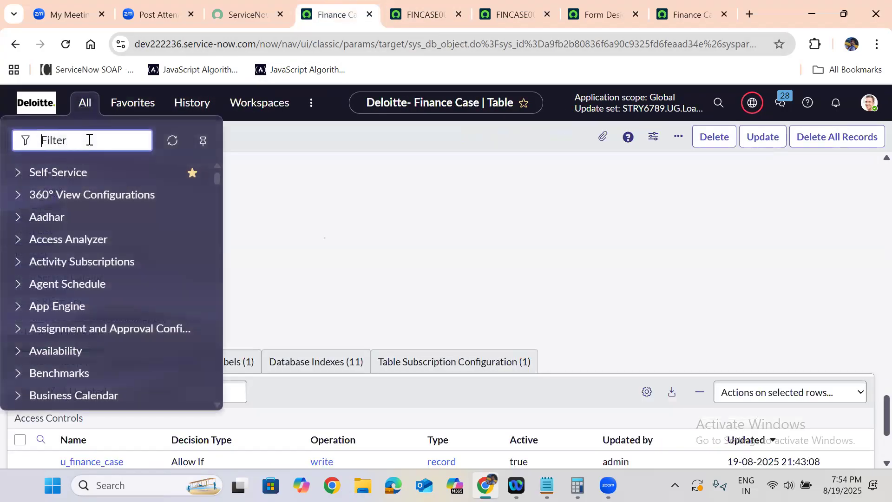
{"action": "type", "text": "sys"}
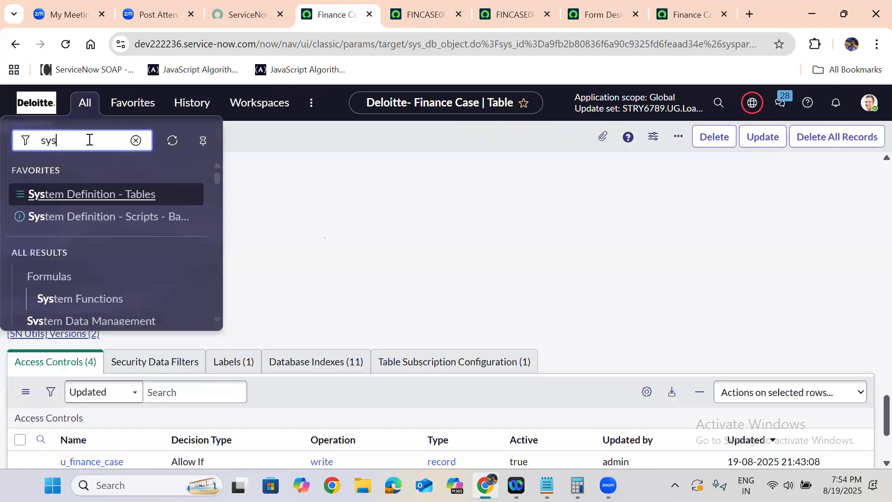
{"action": "type", "text": "_journal"}
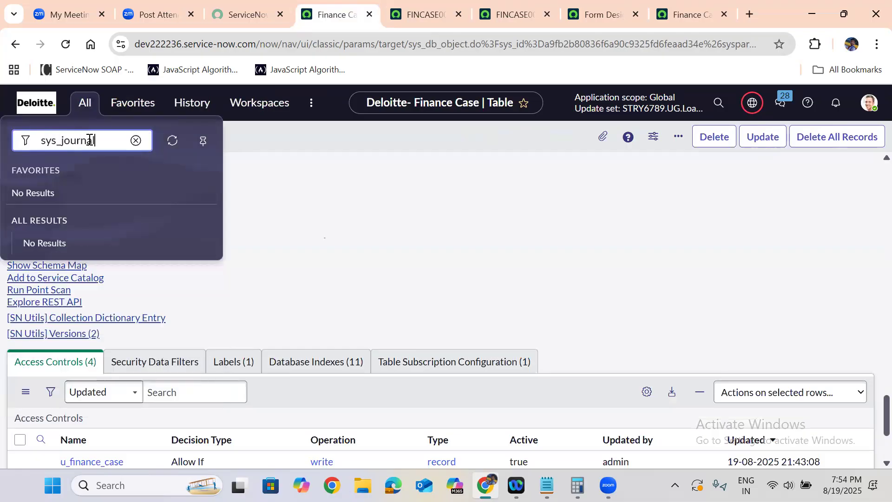
{"action": "type", "text": "_field.LI"}
{"action": "type", "text": "ST"}
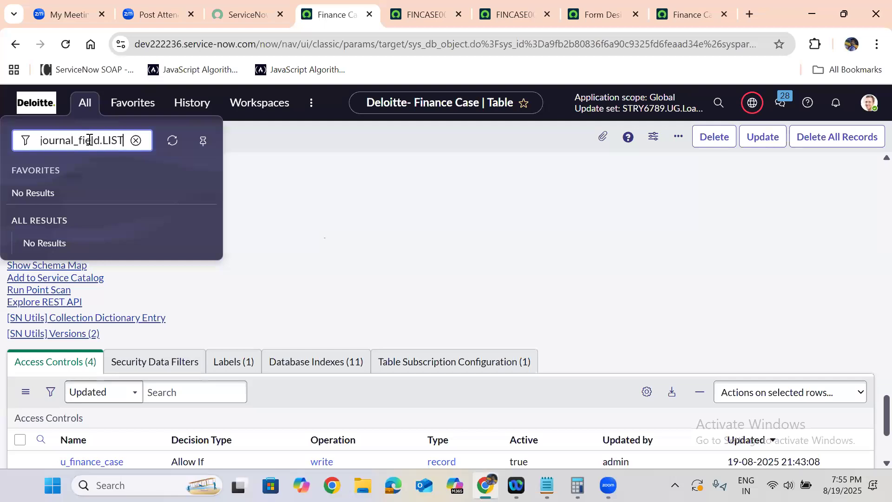
{"action": "key", "text": "Return"}
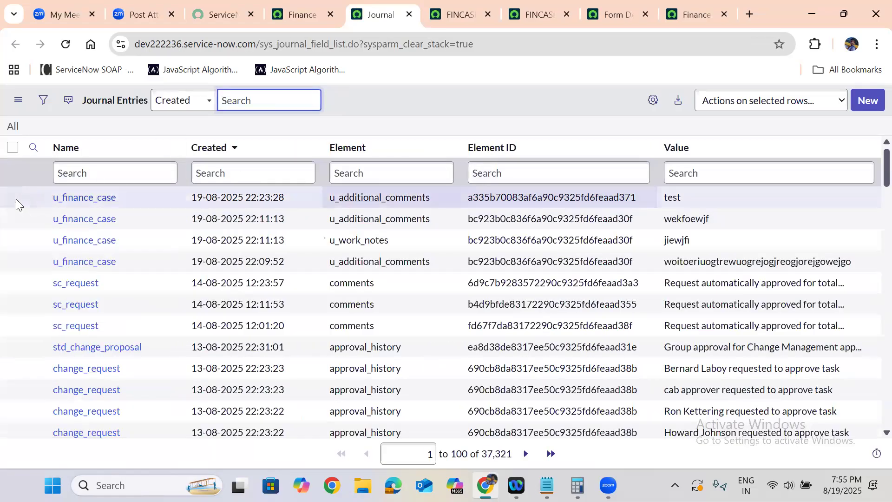
Step: Delete the newest u_finance_case journal entry, the additional comment with the value "test"
{"action": "left_click", "coordinate": [13, 197]}
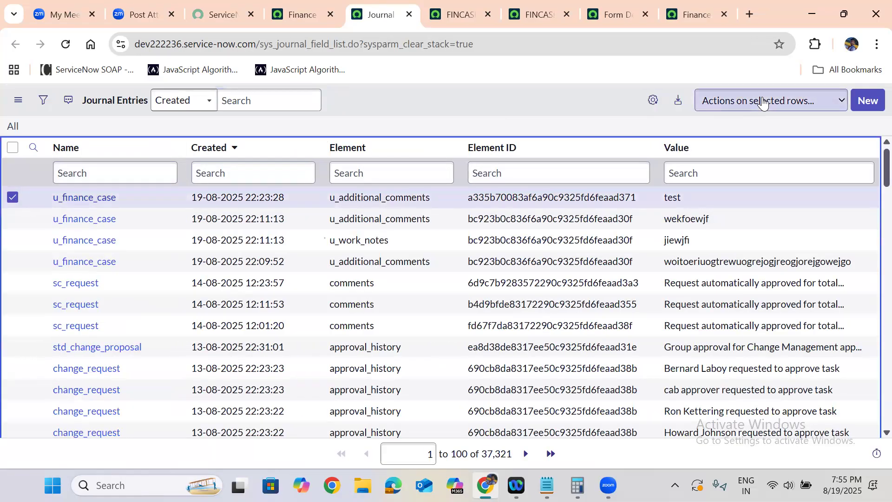
{"action": "left_click", "coordinate": [763, 103]}
{"action": "left_click", "coordinate": [734, 136]}
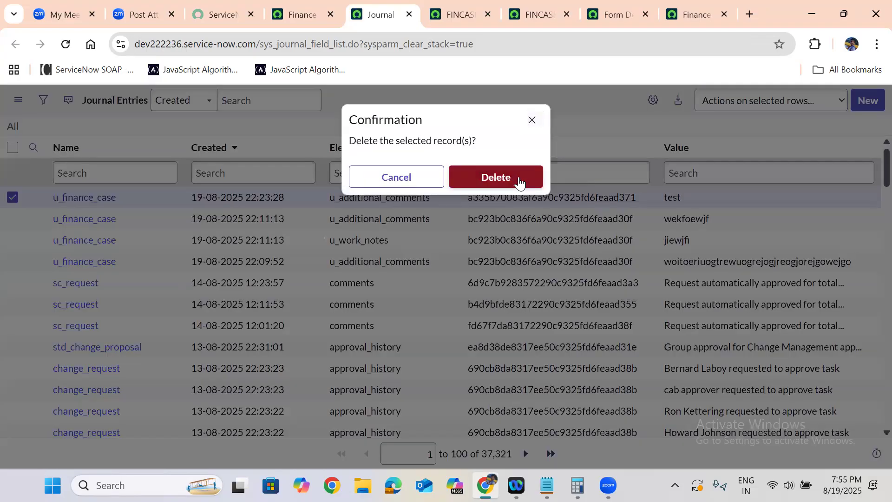
{"action": "left_click", "coordinate": [519, 180]}
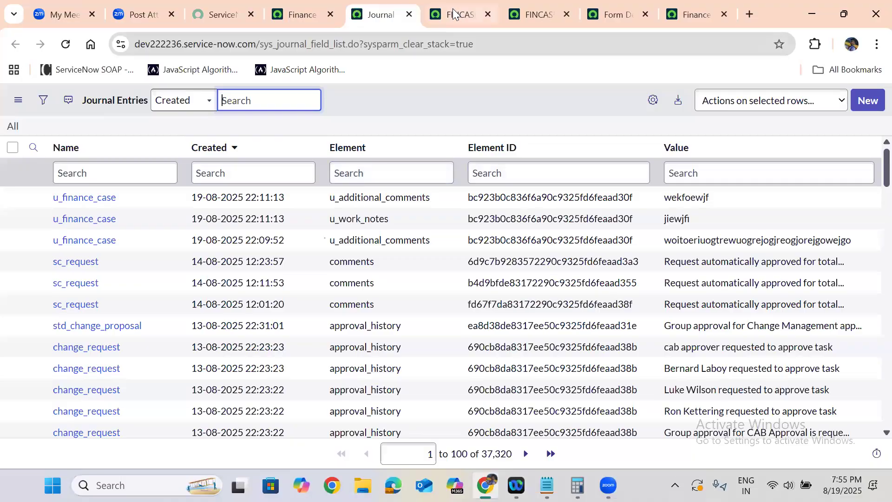
Step: Reload the finance case record and check whether its Activities stream still lists the "test" comment
{"action": "left_click", "coordinate": [453, 13]}
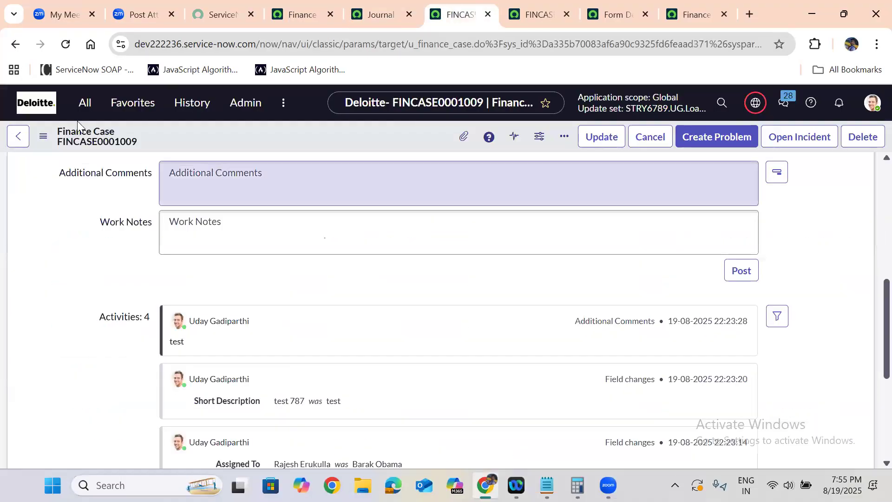
{"action": "left_click", "coordinate": [65, 44]}
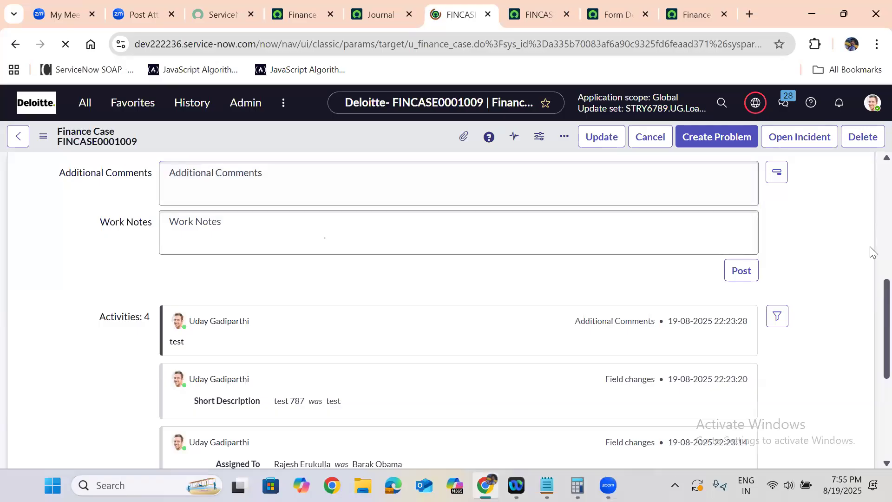
{"action": "scroll", "coordinate": [870, 324], "scroll_direction": "up", "scroll_amount": 6}
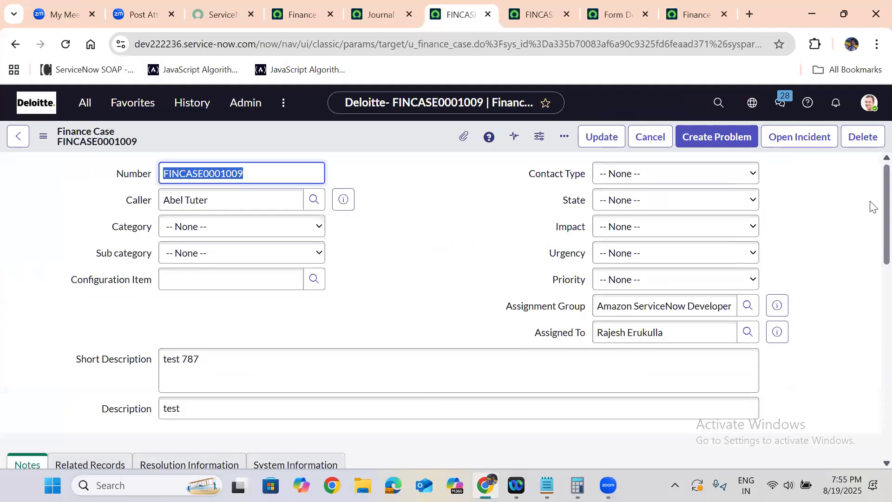
{"action": "scroll", "coordinate": [872, 297], "scroll_direction": "down", "scroll_amount": 5}
{"action": "scroll", "coordinate": [870, 296], "scroll_direction": "down", "scroll_amount": 3}
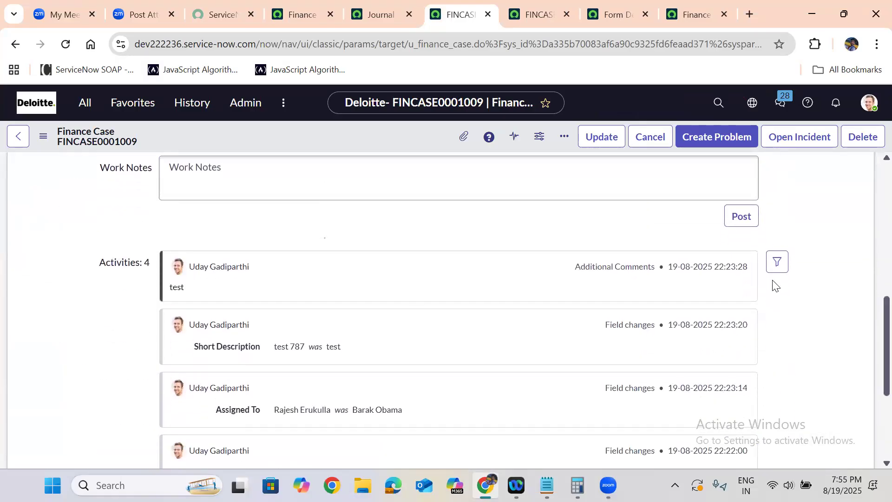
Step: From the Finance Case table page, open the record history list with sys_history_set.LIST
{"action": "left_click", "coordinate": [289, 24]}
{"action": "left_click", "coordinate": [84, 106]}
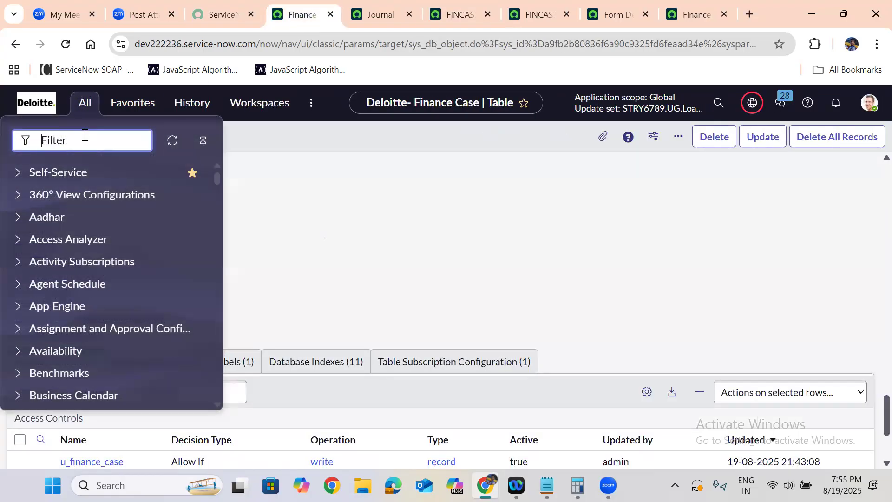
{"action": "type", "text": "sys"}
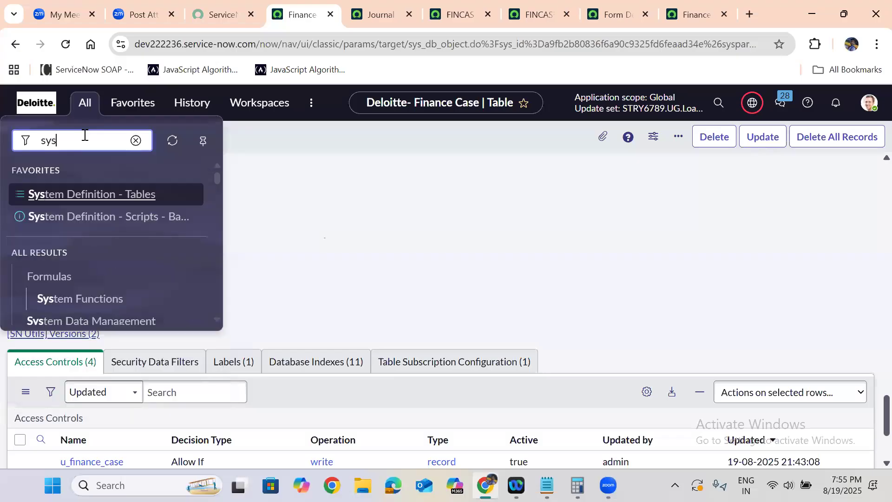
{"action": "type", "text": "_his"}
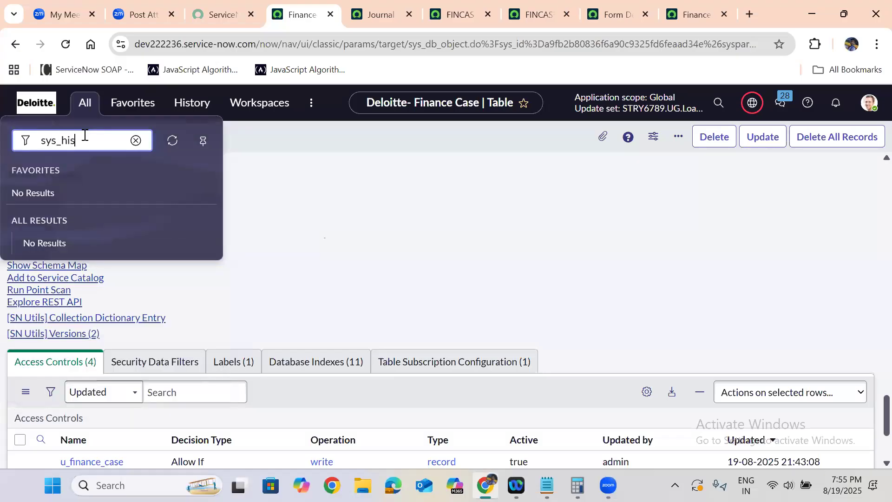
{"action": "type", "text": "tory_set.LIST"}
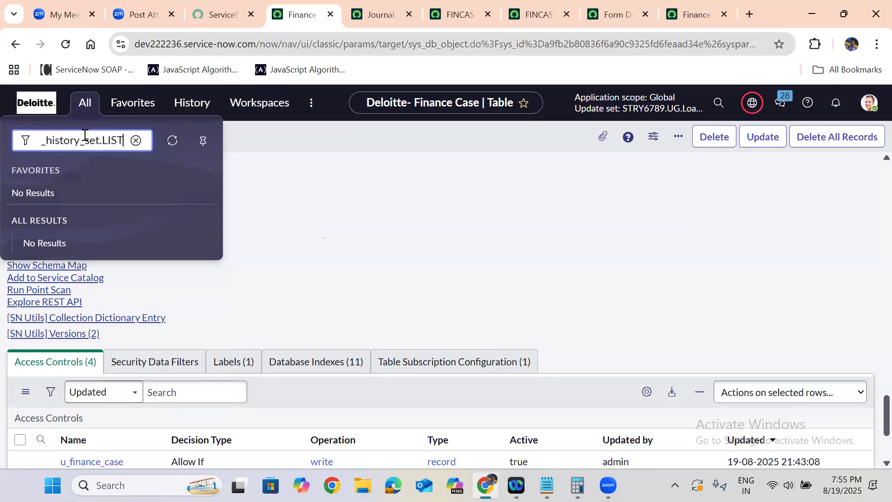
{"action": "key", "text": "Return"}
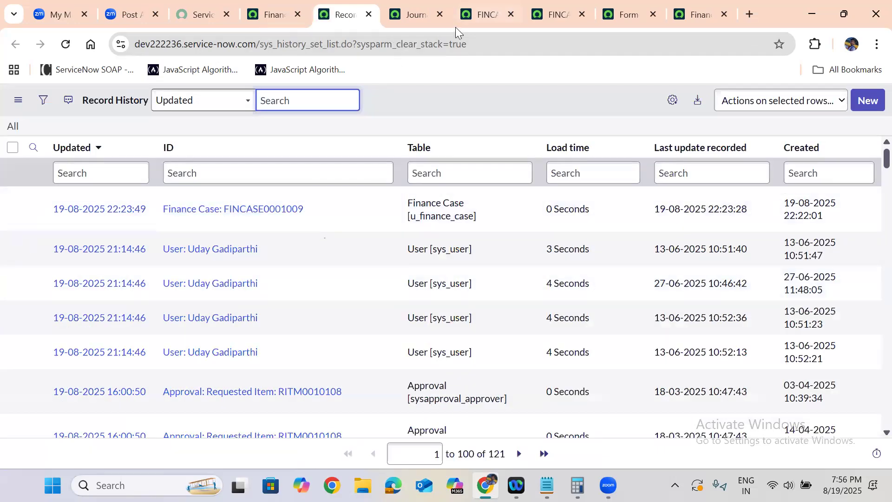
Step: Open the newest Finance Case entry from the record history list
{"action": "left_click", "coordinate": [455, 26]}
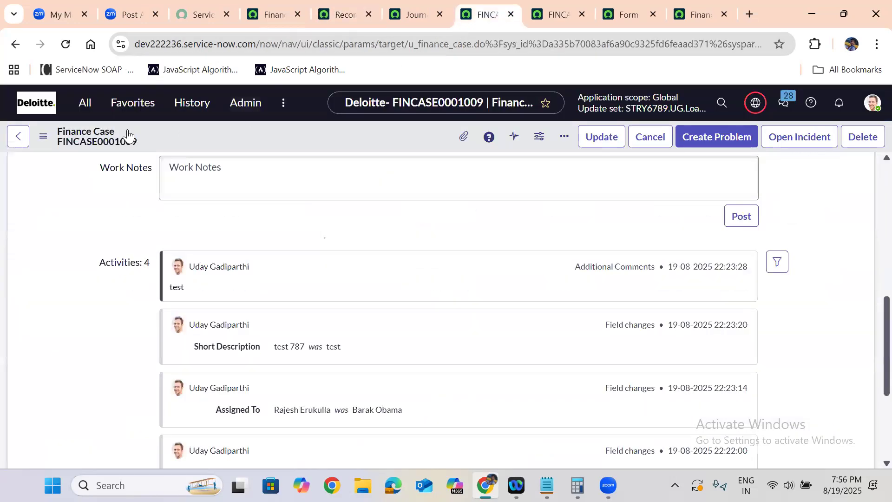
{"action": "left_click", "coordinate": [276, 14]}
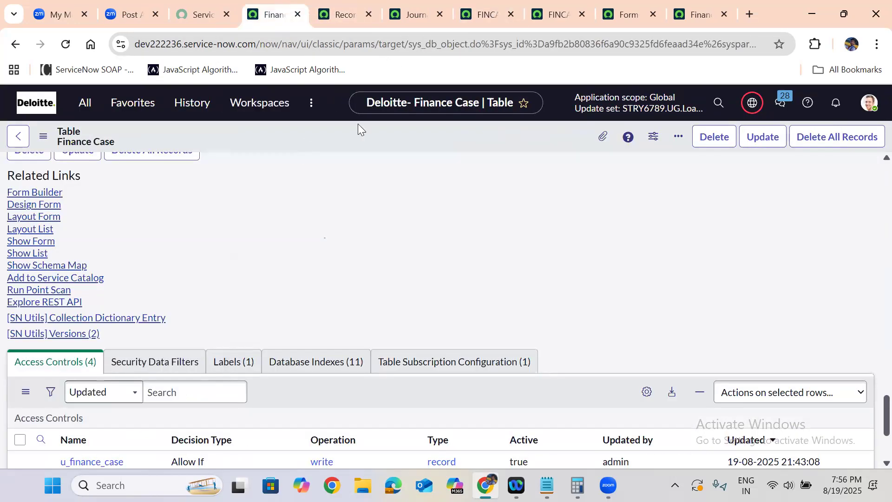
{"action": "left_click", "coordinate": [348, 14]}
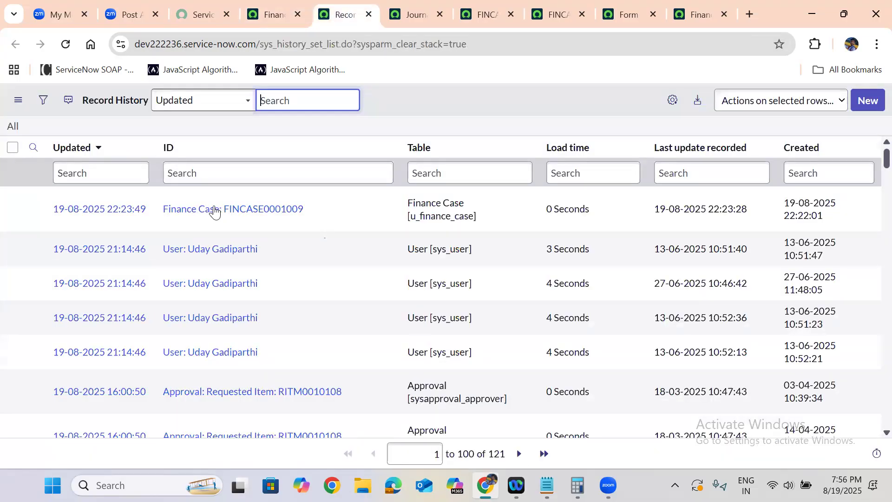
{"action": "left_click", "coordinate": [70, 210]}
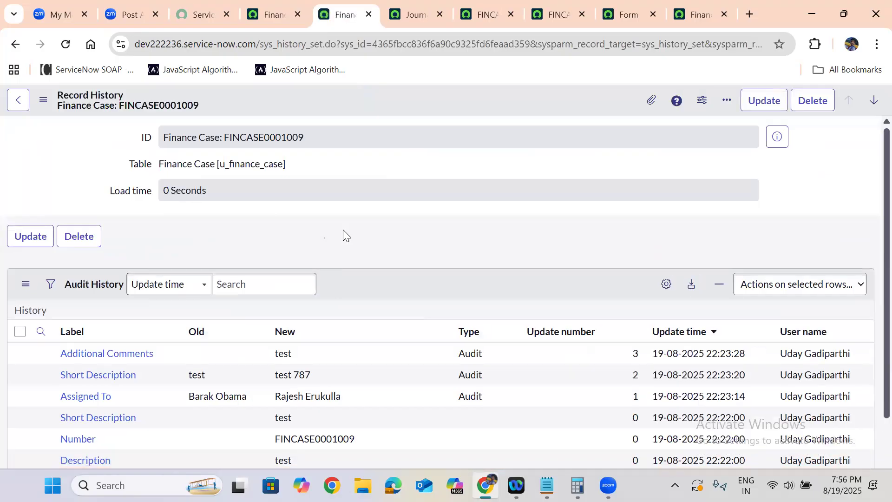
Step: Try to delete the Additional Comments row with the new value "test" from the Audit History list
{"action": "scroll", "coordinate": [343, 235], "scroll_direction": "down", "scroll_amount": 3}
{"action": "left_click", "coordinate": [20, 230]}
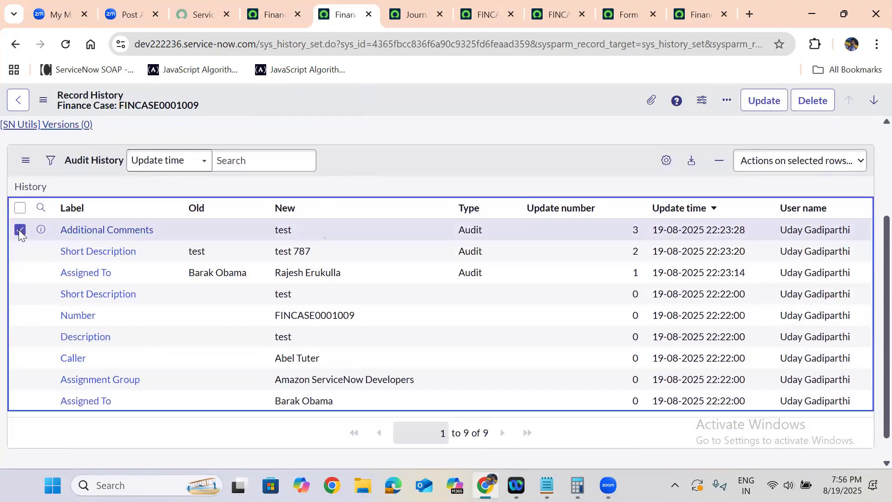
{"action": "left_click", "coordinate": [770, 165]}
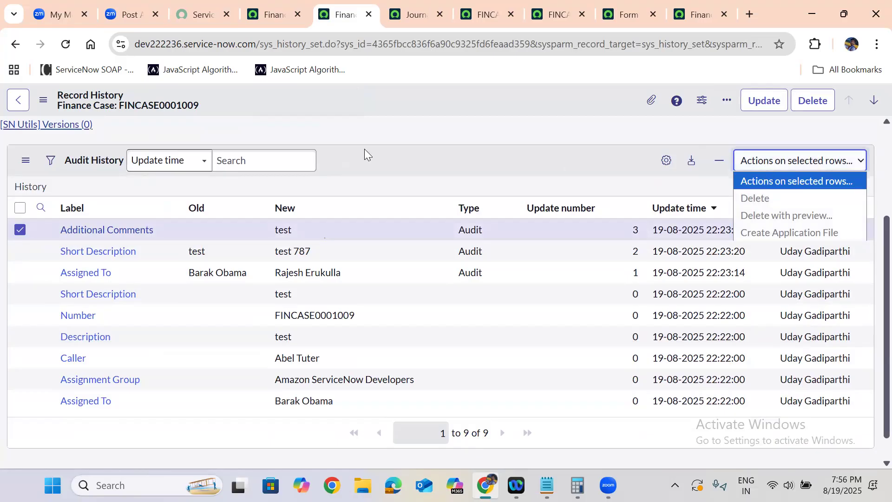
{"action": "left_click", "coordinate": [364, 153]}
Step: Open the Additional Comments "test" history line in its own browser tab
{"action": "right_click", "coordinate": [40, 229]}
{"action": "left_click", "coordinate": [75, 245]}
{"action": "left_click", "coordinate": [365, 14]}
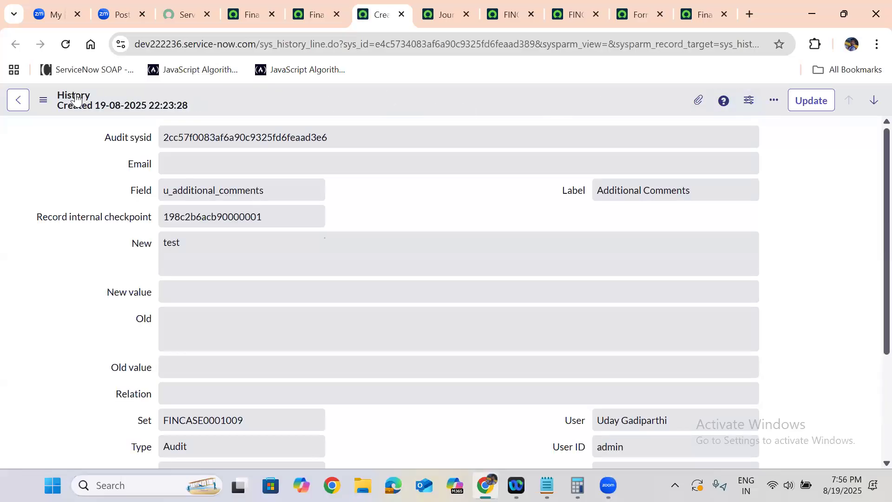
Step: Look through the history line form and its additional actions for an option to delete the record
{"action": "left_click", "coordinate": [43, 100]}
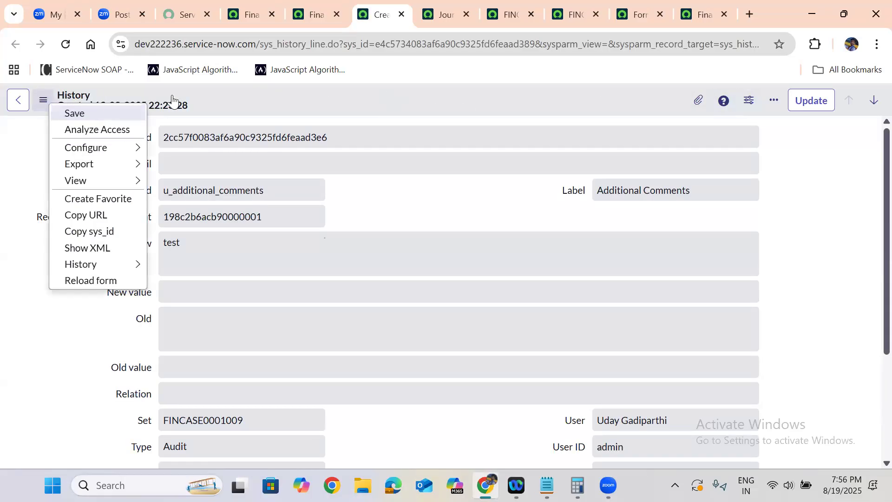
{"action": "key", "text": "Escape"}
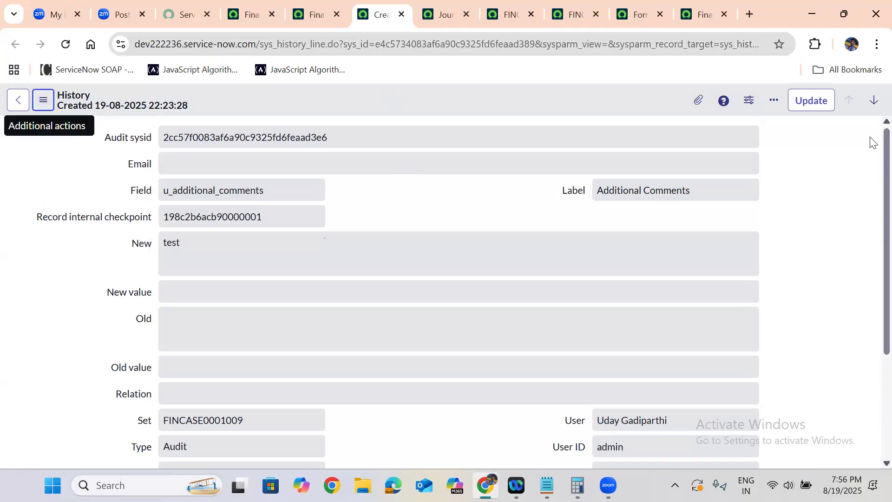
{"action": "scroll", "coordinate": [873, 288], "scroll_direction": "down", "scroll_amount": 3}
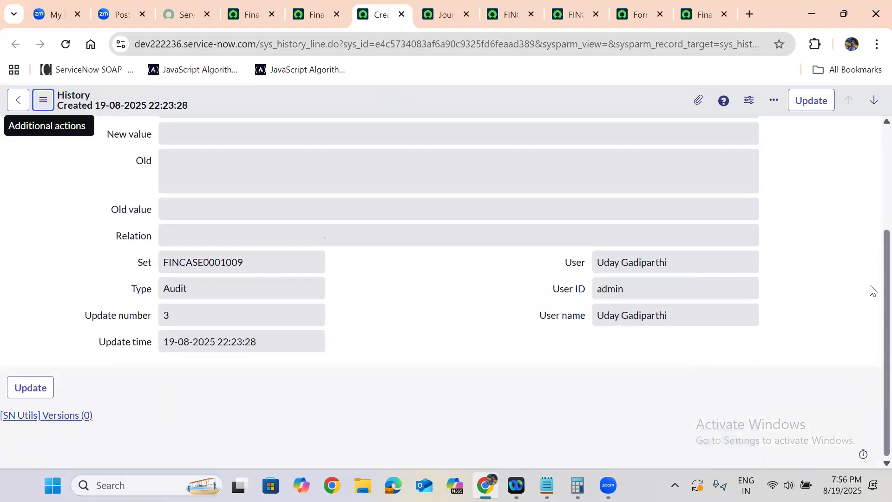
{"action": "scroll", "coordinate": [871, 162], "scroll_direction": "up", "scroll_amount": 3}
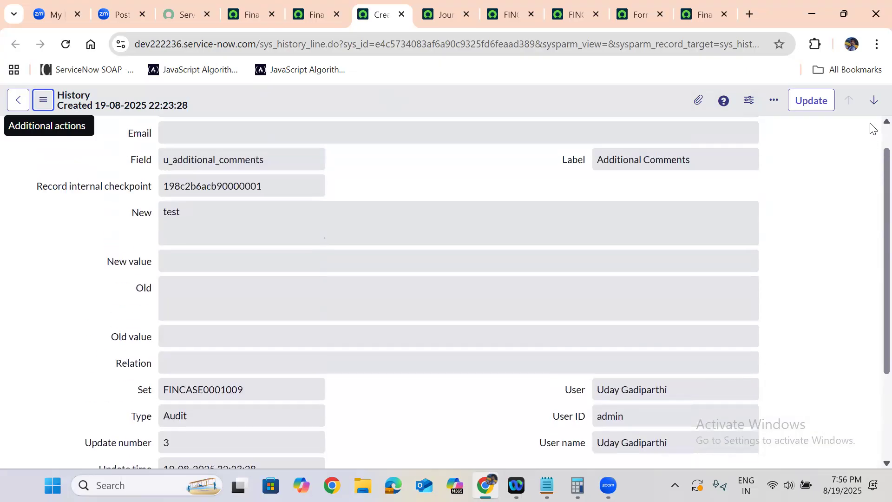
{"action": "left_click", "coordinate": [773, 102]}
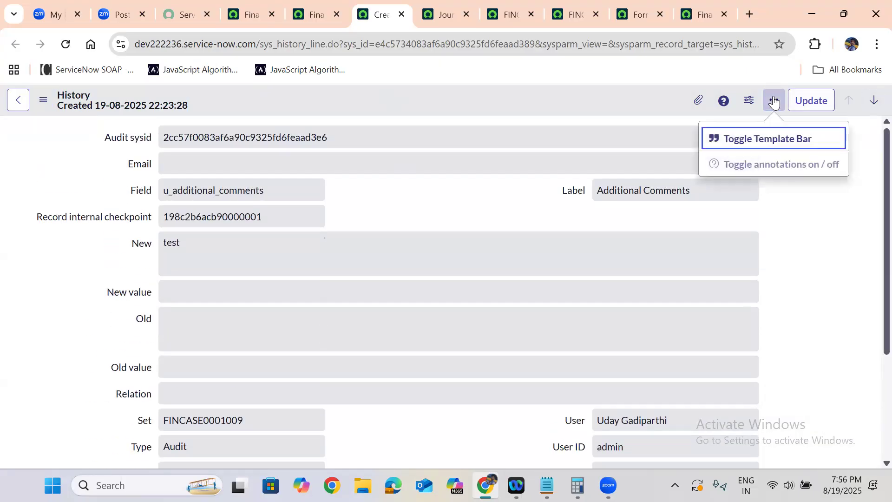
{"action": "right_click", "coordinate": [596, 99]}
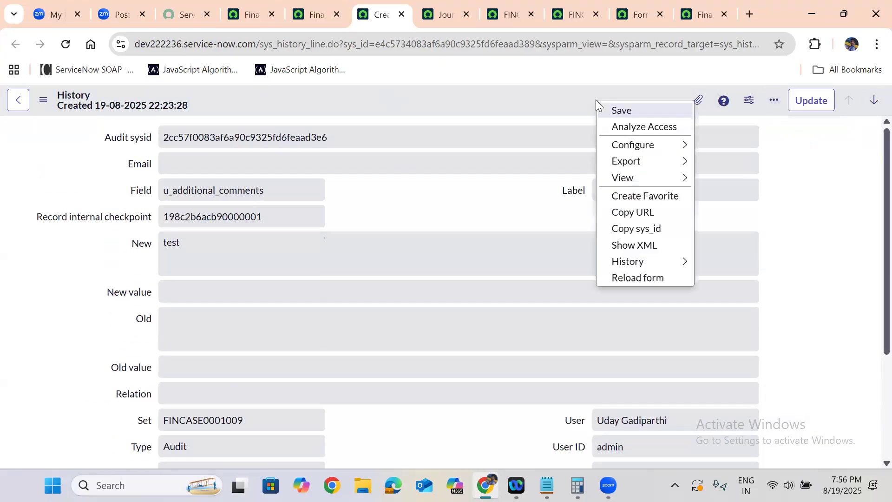
{"action": "left_click", "coordinate": [462, 135]}
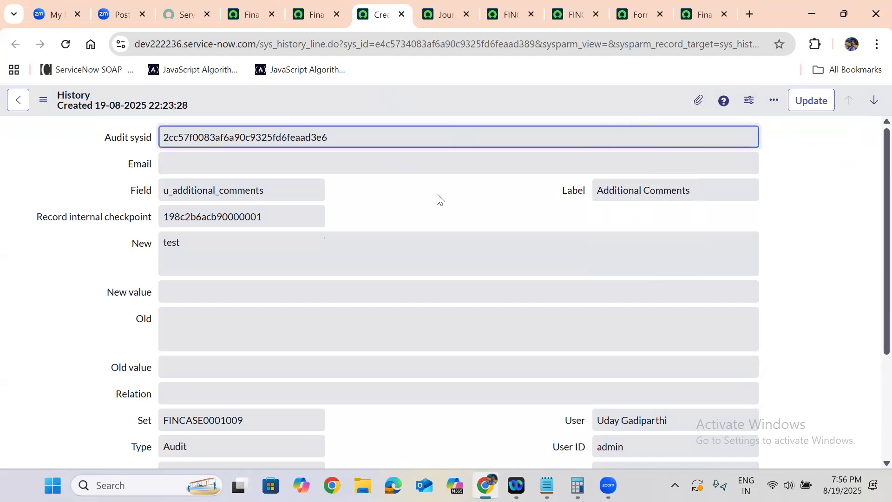
{"action": "left_click", "coordinate": [258, 21]}
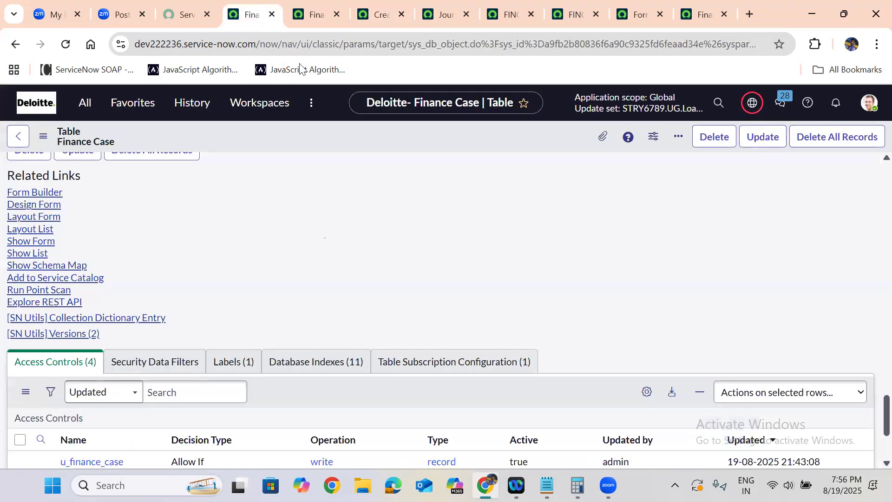
{"action": "left_click", "coordinate": [309, 14]}
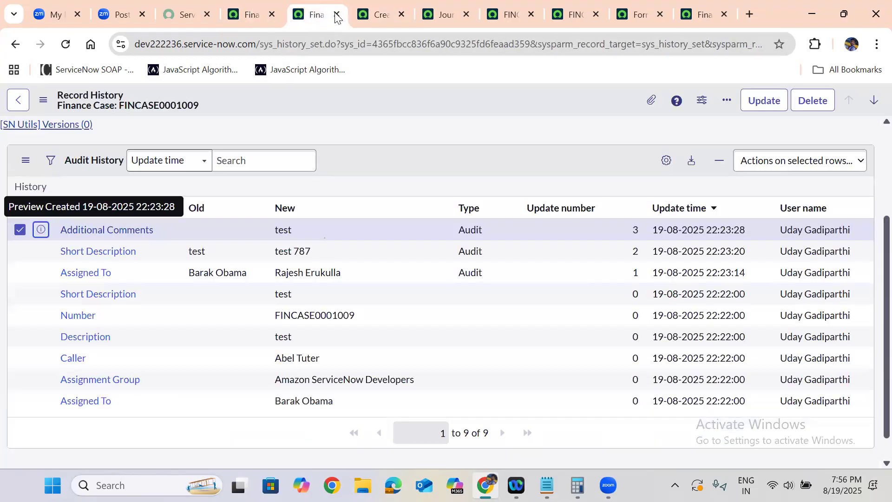
{"action": "left_click", "coordinate": [357, 12]}
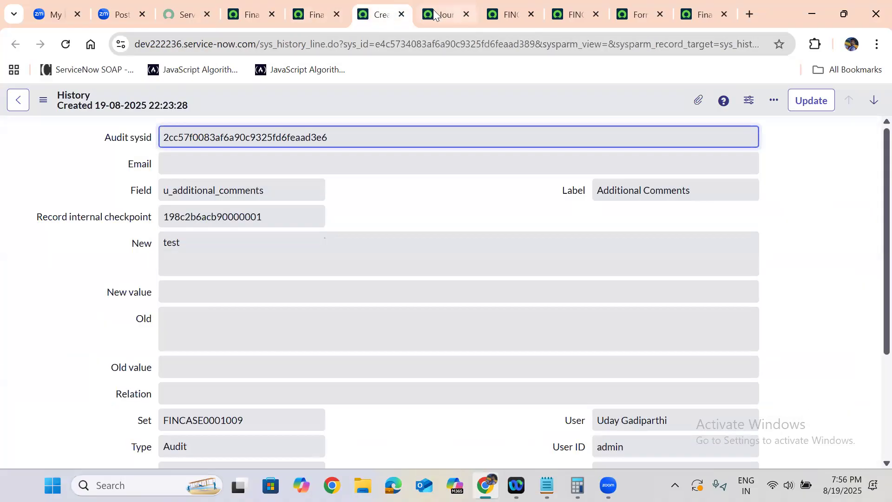
Step: Open the background script page with the SN Utils slash command bg
{"action": "key", "text": "ctrl+Tab"}
{"action": "key", "text": "slash"}
{"action": "type", "text": "bg"}
{"action": "key", "text": "Return"}
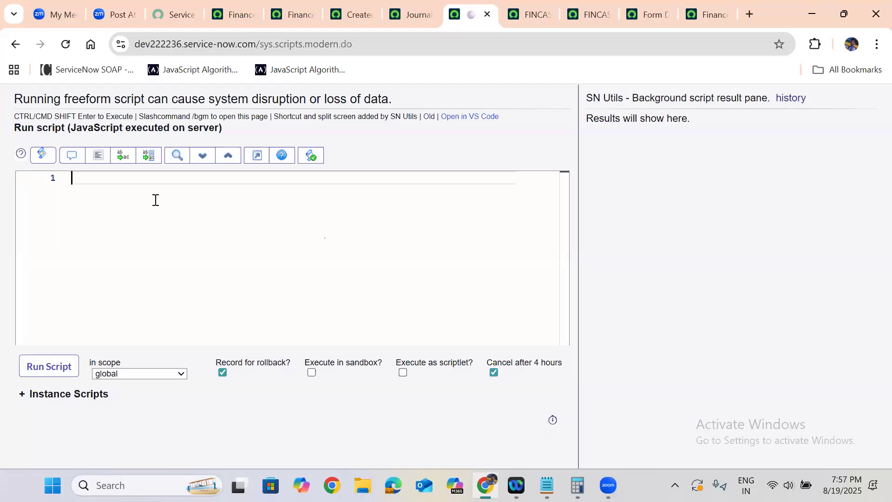
Step: Insert the vargr GlideRecord snippet in the background script and set its table to sys_history_line
{"action": "type", "text": "varg"}
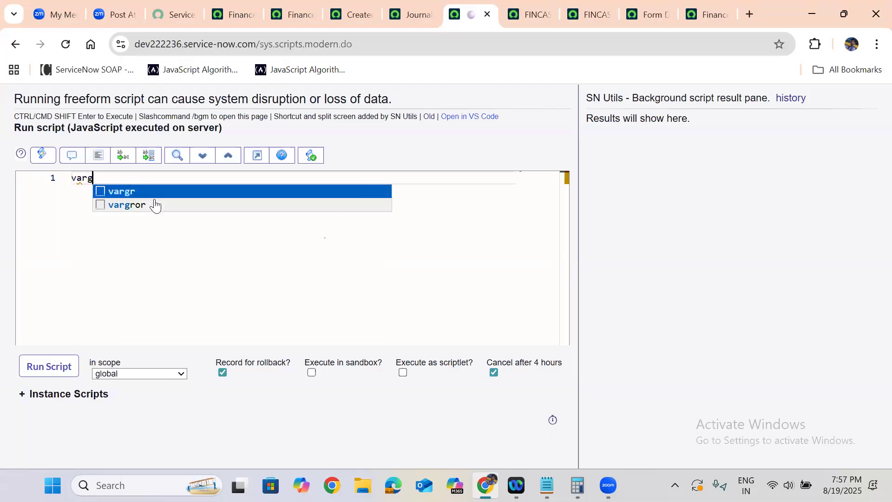
{"action": "key", "text": "Return"}
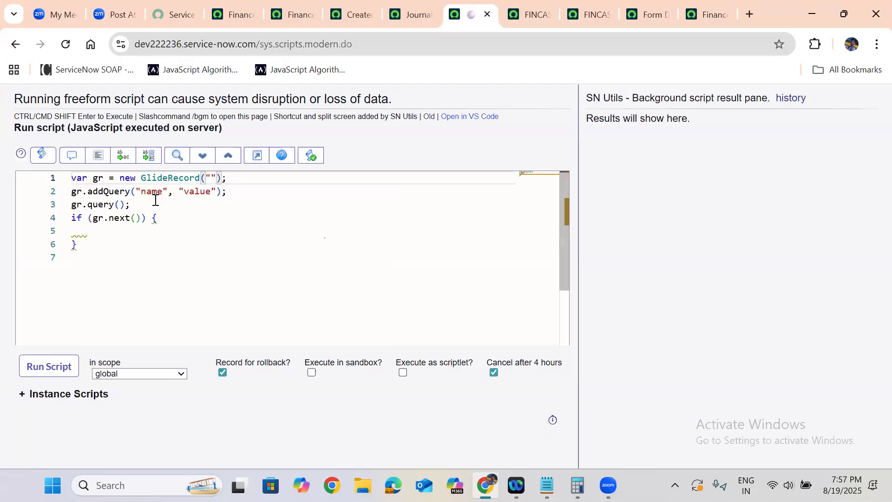
{"action": "type", "text": "sys"}
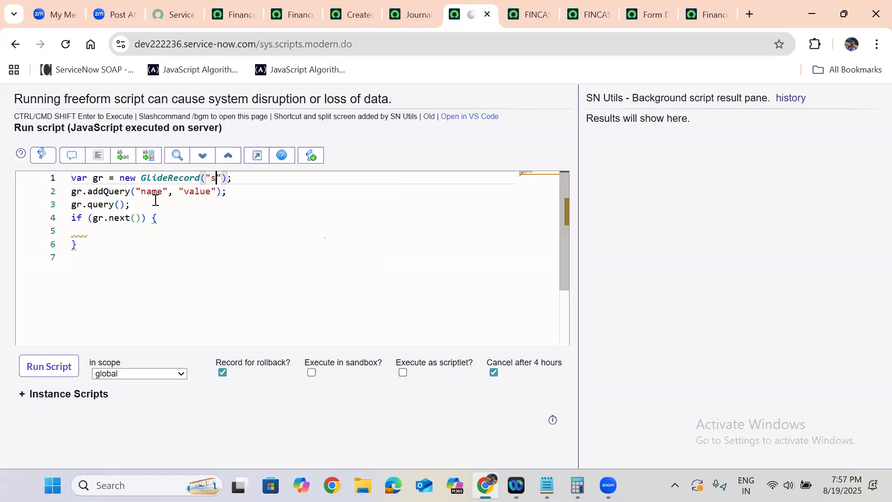
{"action": "type", "text": "_"}
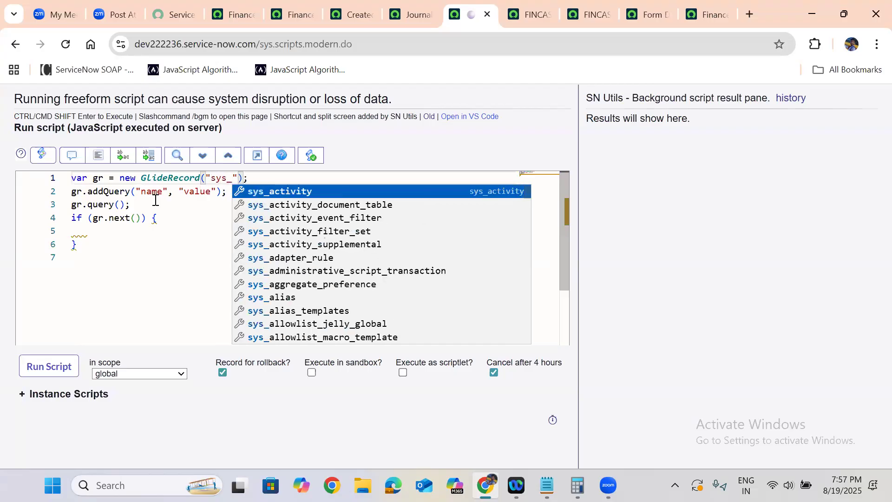
{"action": "type", "text": "his"}
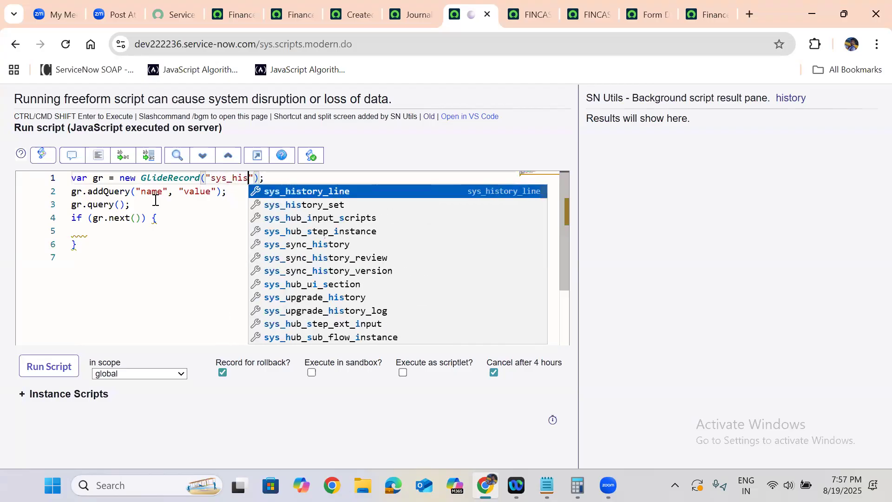
{"action": "key", "text": "Return"}
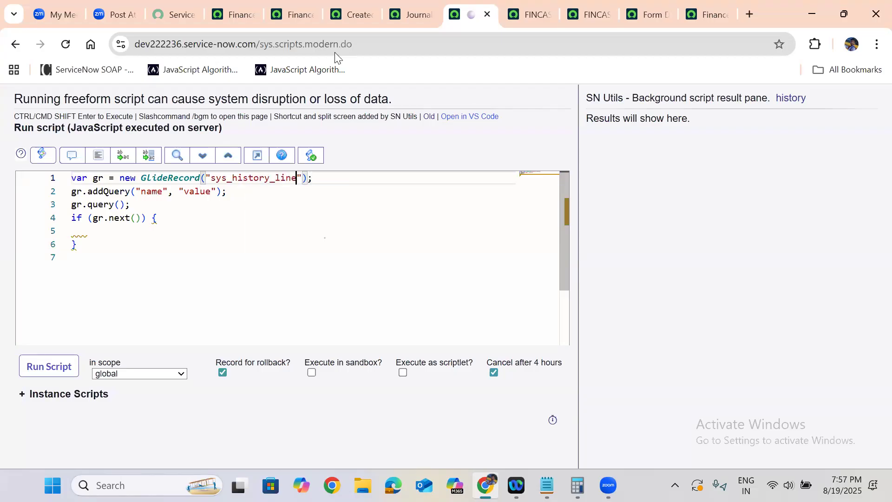
Step: Copy the sys_id of the Additional Comments history line record
{"action": "left_click", "coordinate": [403, 18]}
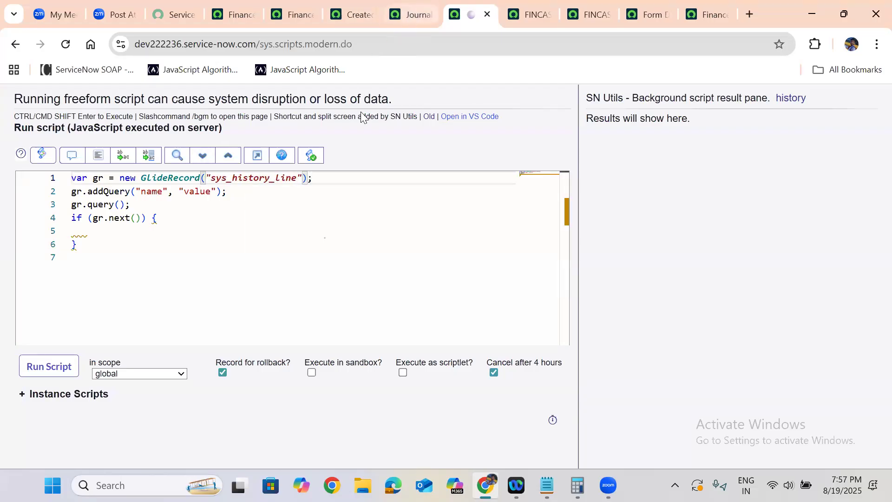
{"action": "left_click", "coordinate": [349, 15]}
{"action": "right_click", "coordinate": [333, 103]}
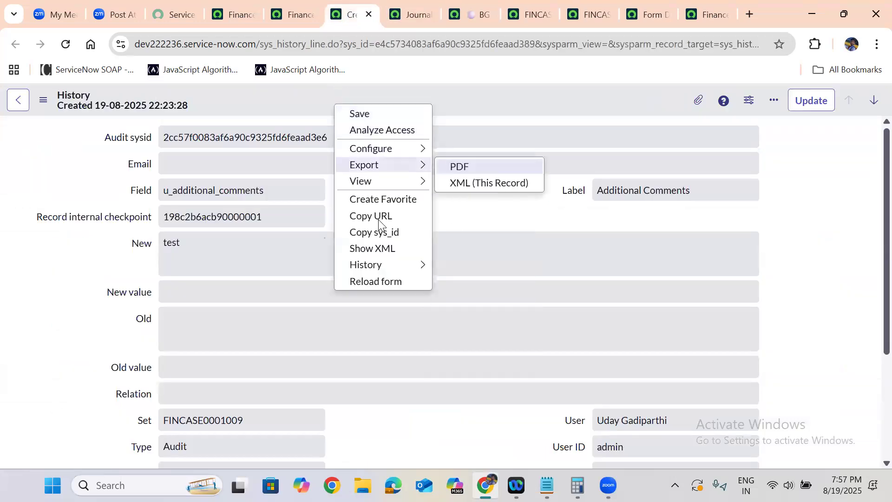
{"action": "left_click", "coordinate": [378, 232]}
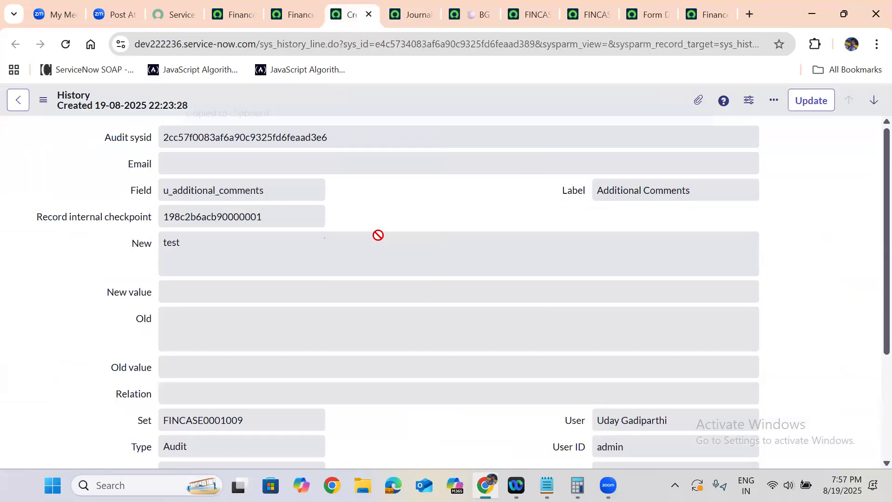
Step: Set the background script's addQuery to match sys_id against the copied history line sys_id
{"action": "left_click", "coordinate": [473, 8]}
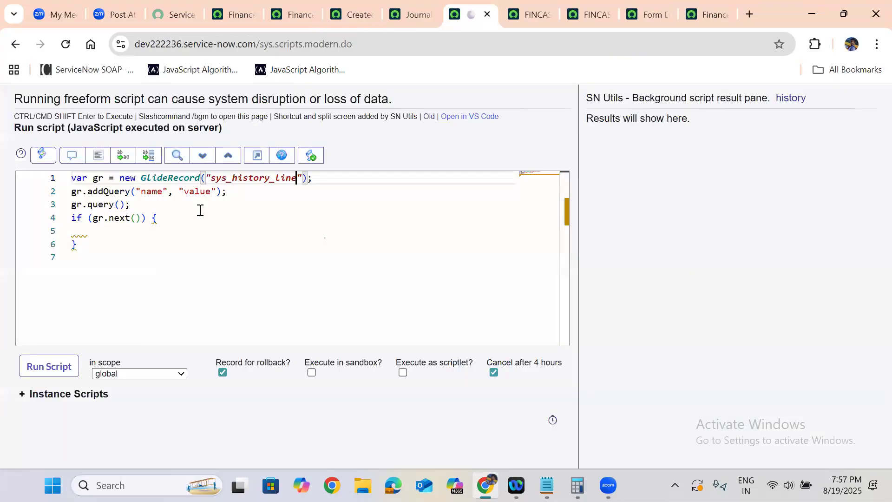
{"action": "double_click", "coordinate": [154, 192]}
{"action": "type", "text": "sy"}
{"action": "key", "text": "Down"}
{"action": "key", "text": "Down"}
{"action": "key", "text": "Return"}
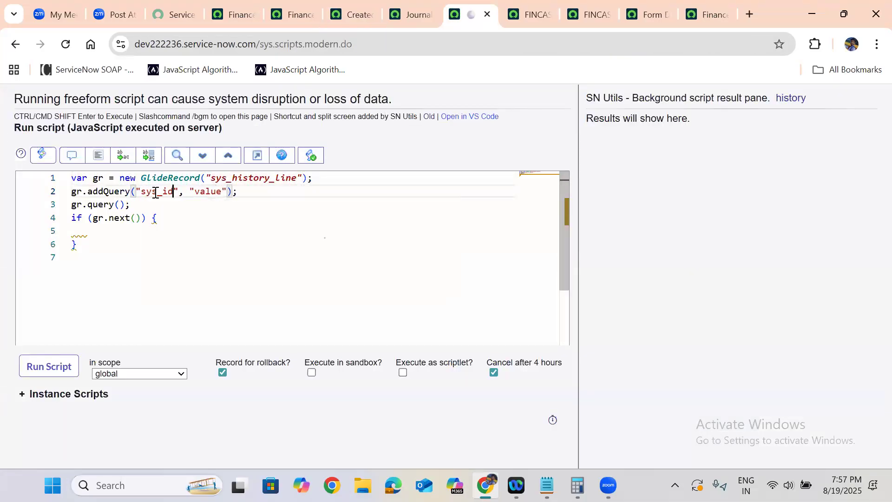
{"action": "double_click", "coordinate": [209, 193]}
{"action": "key", "text": "ctrl+v"}
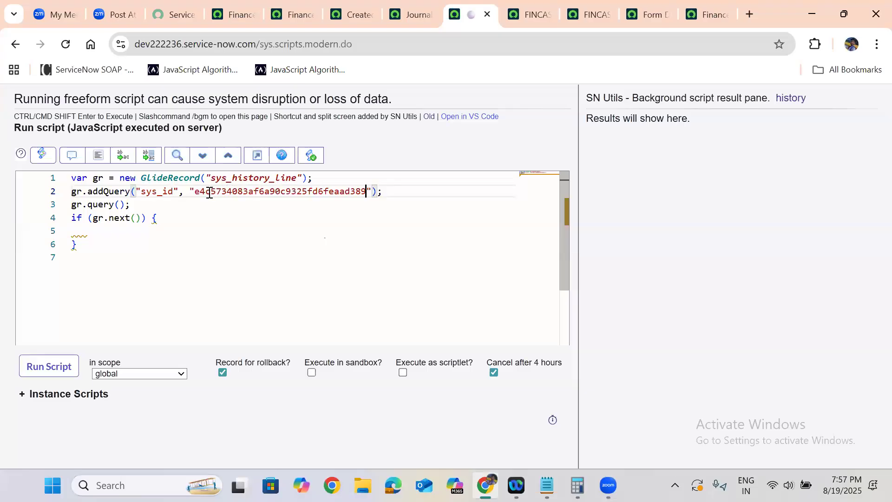
Step: Add gr.deleteRecord(); inside the if block and run the script in global scope
{"action": "left_click", "coordinate": [83, 236]}
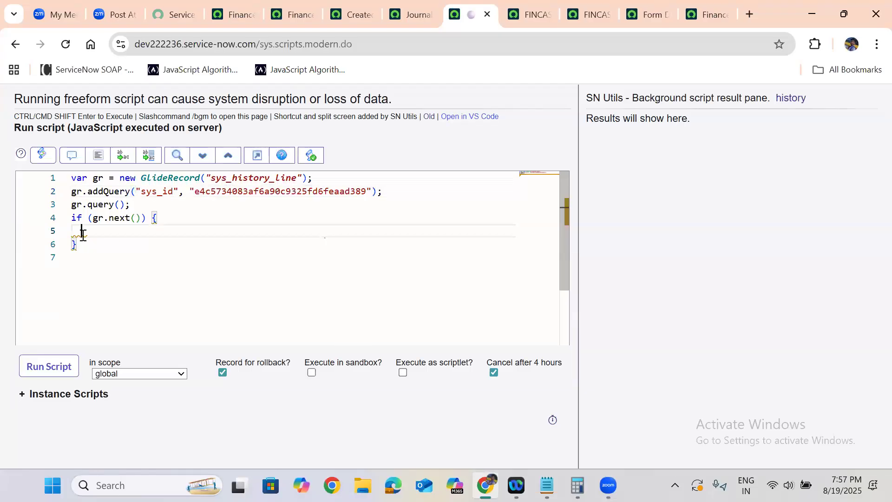
{"action": "type", "text": "gr.dele"}
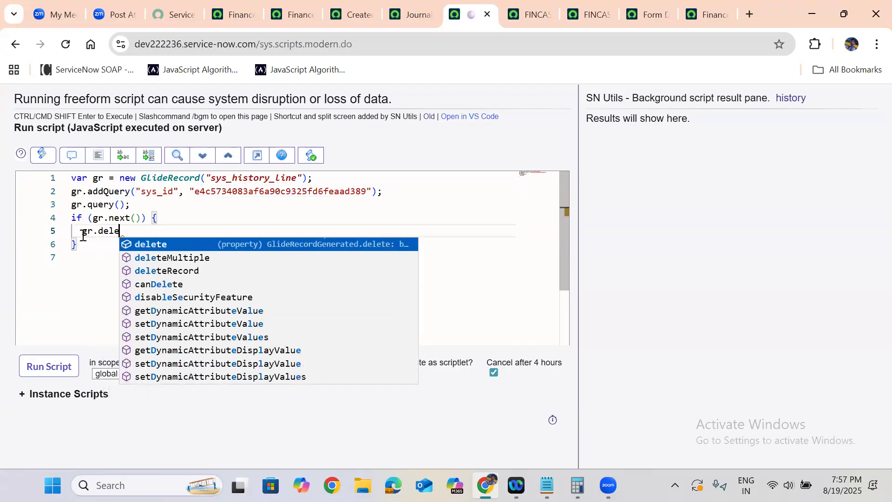
{"action": "key", "text": "Down"}
{"action": "key", "text": "Down"}
{"action": "key", "text": "Return"}
{"action": "type", "text": "();"}
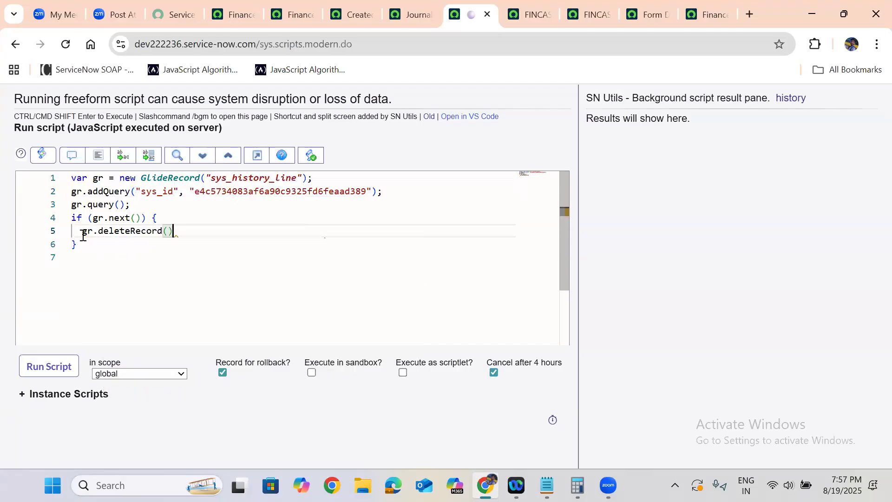
{"action": "left_click", "coordinate": [50, 367]}
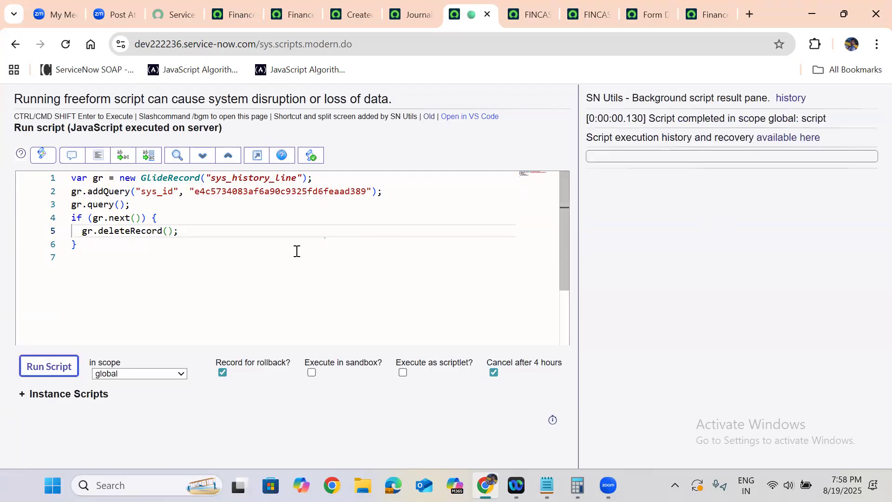
Step: Reload the Additional Comments history line record to check whether it still exists
{"action": "left_click", "coordinate": [346, 13]}
{"action": "left_click", "coordinate": [66, 46]}
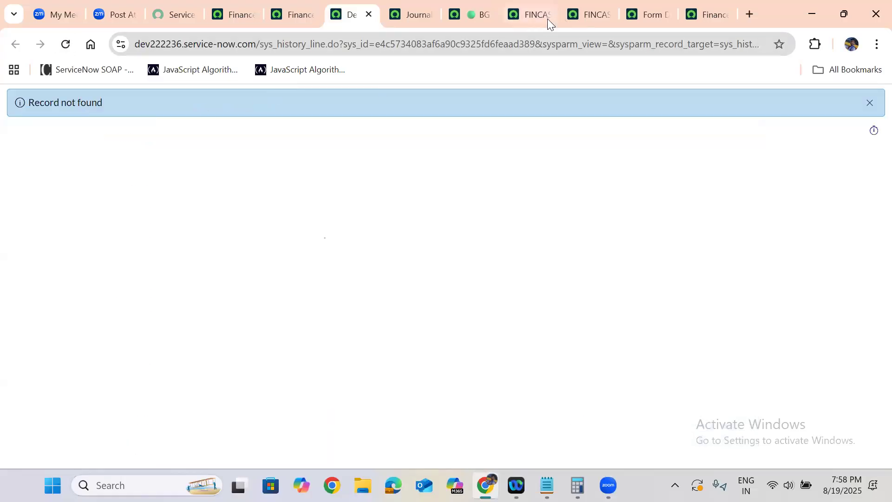
Step: Reload the Finance Case form and check its Activities stream for the deleted additional comment
{"action": "left_click", "coordinate": [590, 6]}
{"action": "left_click", "coordinate": [534, 9]}
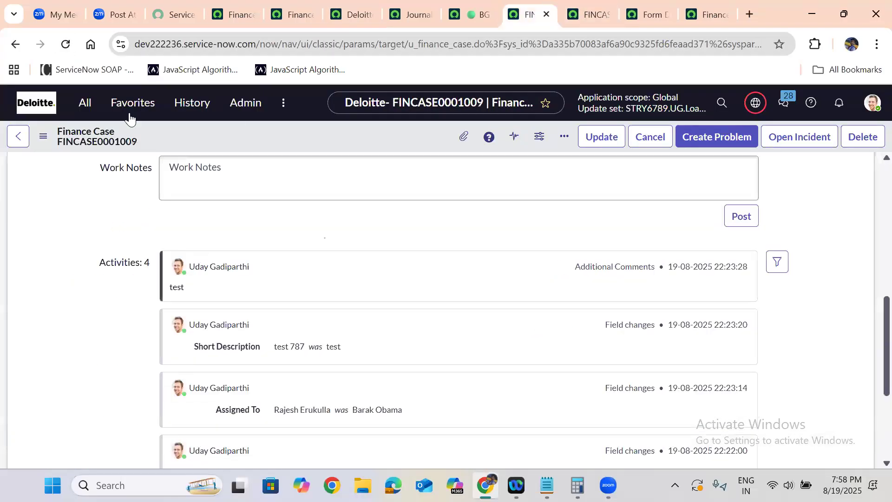
{"action": "left_click", "coordinate": [66, 45]}
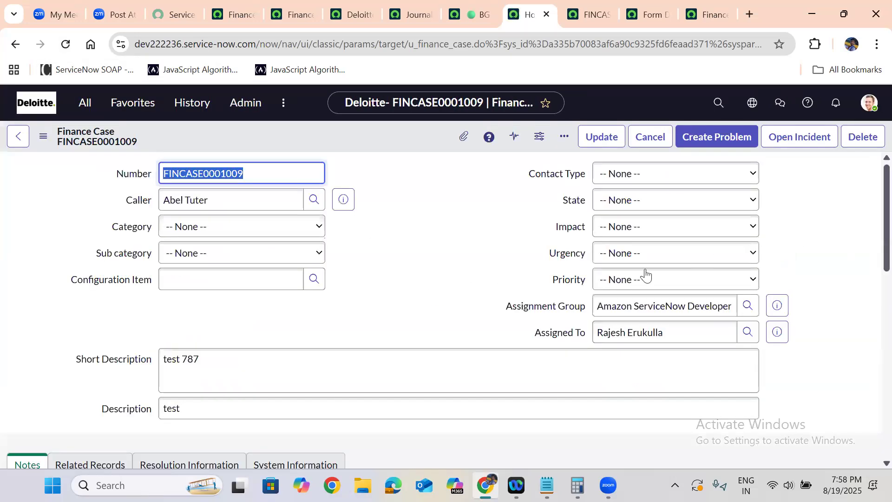
{"action": "scroll", "coordinate": [361, 337], "scroll_direction": "down", "scroll_amount": 8}
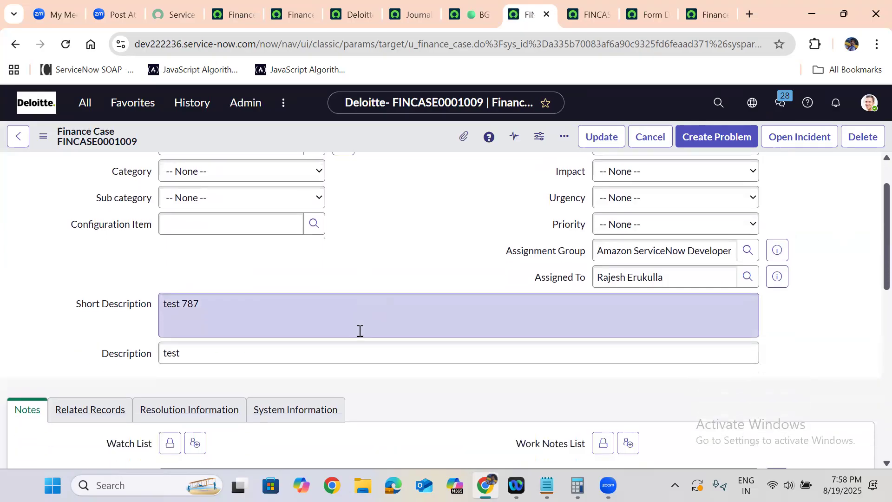
{"action": "scroll", "coordinate": [344, 294], "scroll_direction": "down", "scroll_amount": 1}
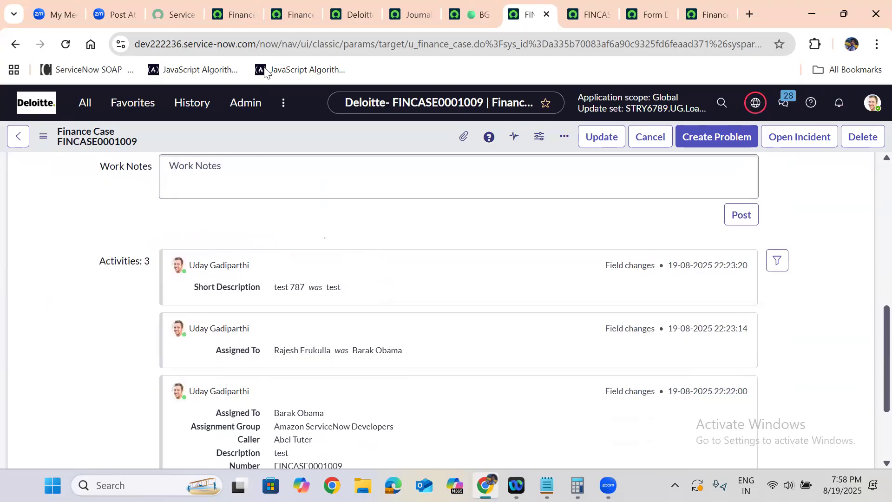
Step: Refresh the Audit History list in the case's Record History and compare it with the Finance Case form
{"action": "left_click", "coordinate": [292, 6]}
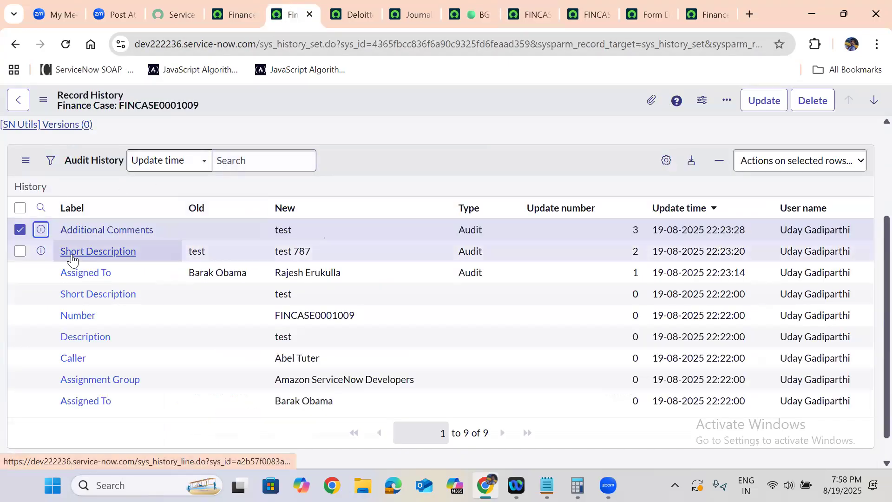
{"action": "left_click", "coordinate": [39, 190]}
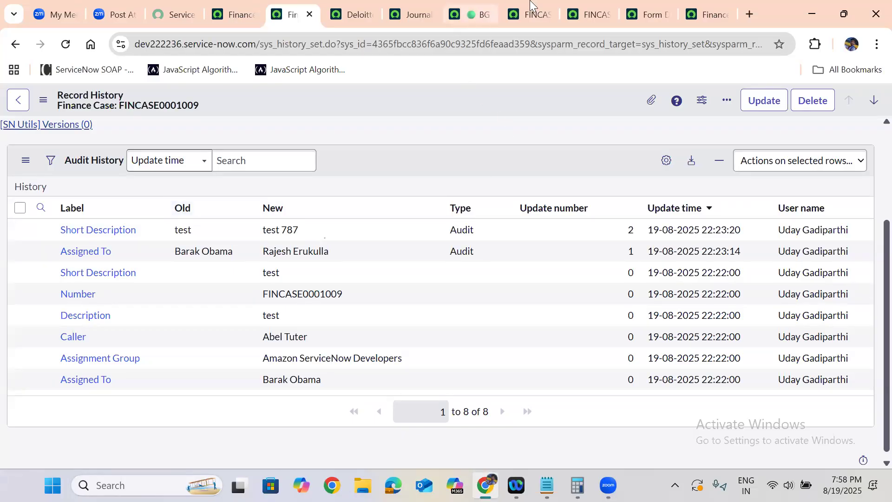
{"action": "left_click", "coordinate": [540, 7]}
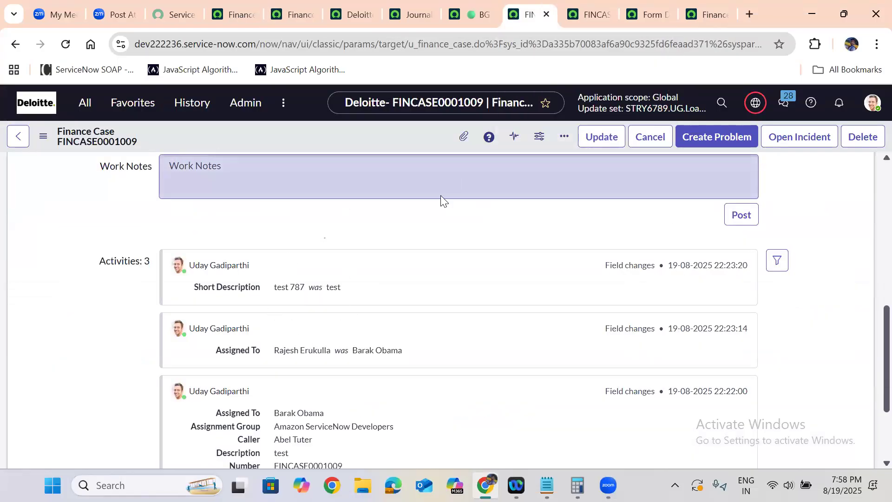
{"action": "scroll", "coordinate": [870, 396], "scroll_direction": "up", "scroll_amount": 10}
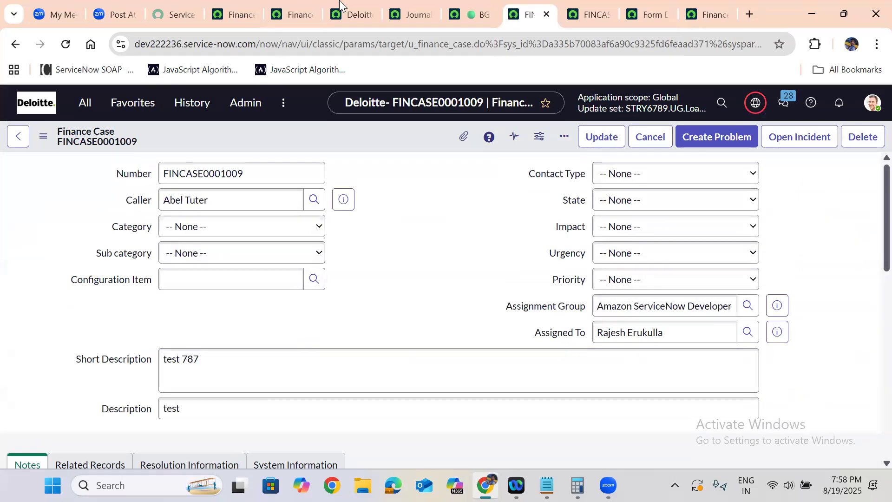
Step: Review the Journal Entries list, the Audit History list and the deleted history line's page for traces of the comment
{"action": "left_click", "coordinate": [411, 14]}
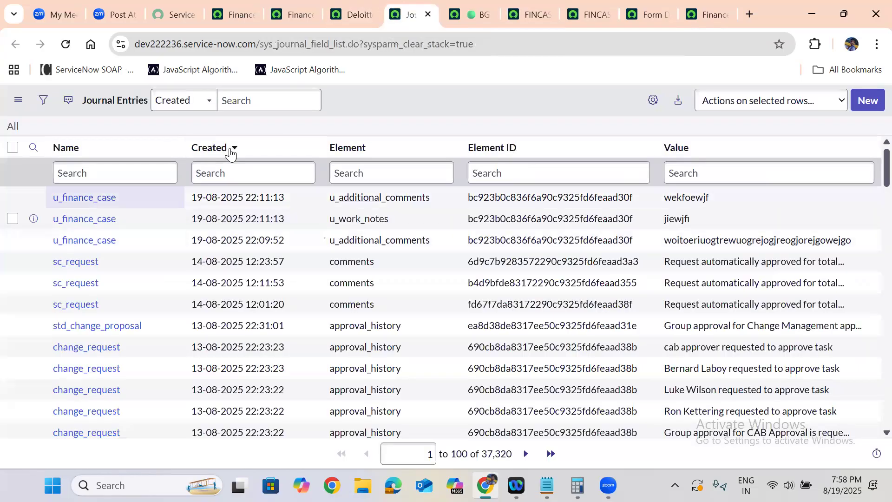
{"action": "left_click", "coordinate": [297, 13]}
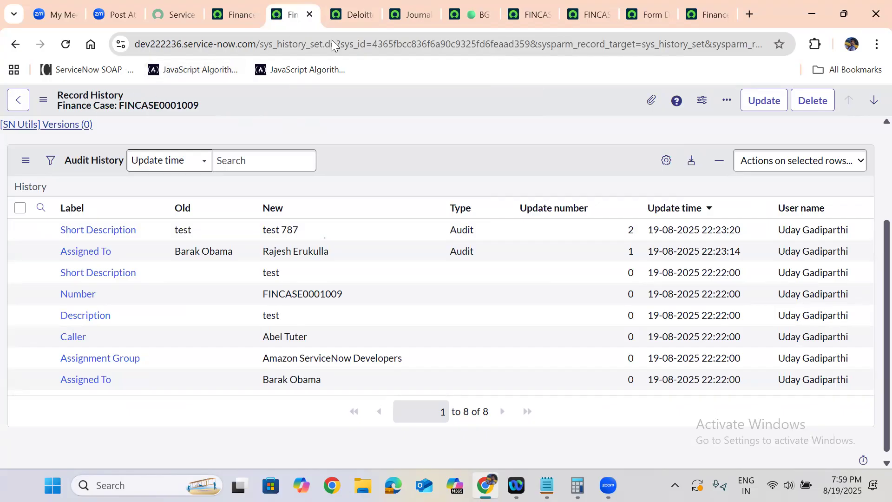
{"action": "left_click", "coordinate": [349, 2]}
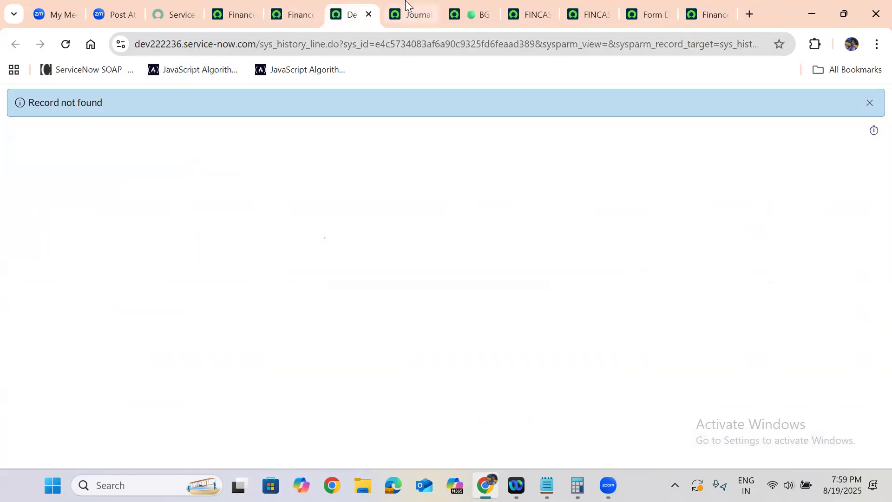
{"action": "key", "text": "ctrl+Tab"}
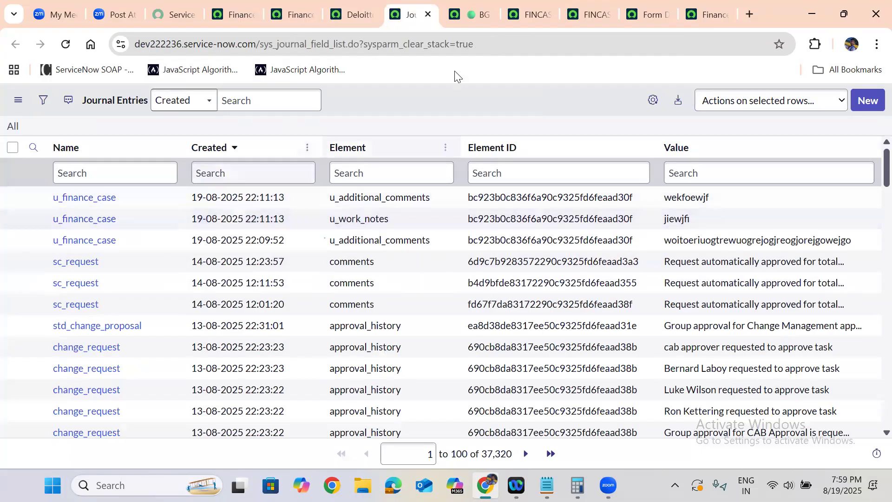
Step: Enter "test" in the Work Notes of the Finance Case and save the record
{"action": "left_click", "coordinate": [529, 5]}
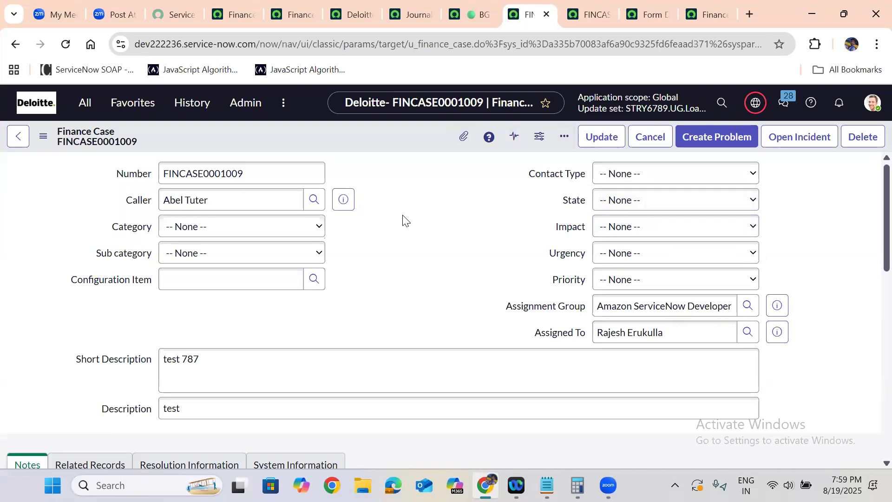
{"action": "scroll", "coordinate": [385, 284], "scroll_direction": "down", "scroll_amount": 10}
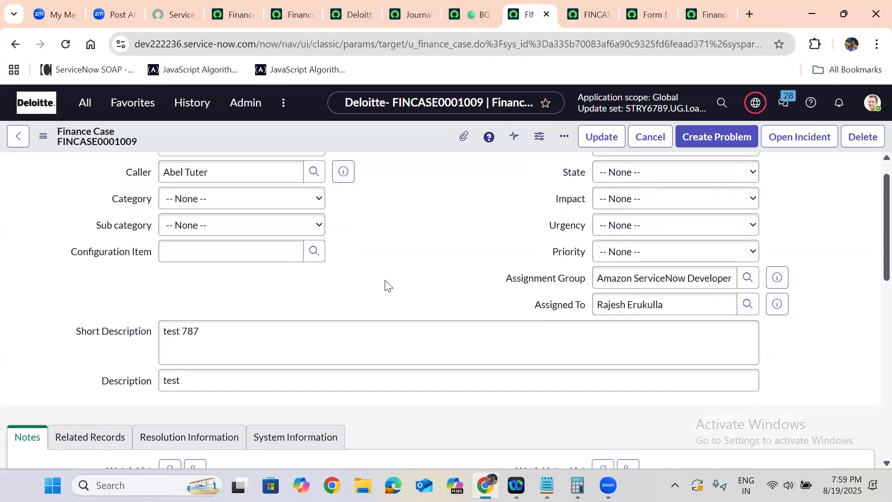
{"action": "scroll", "coordinate": [385, 285], "scroll_direction": "up", "scroll_amount": 5}
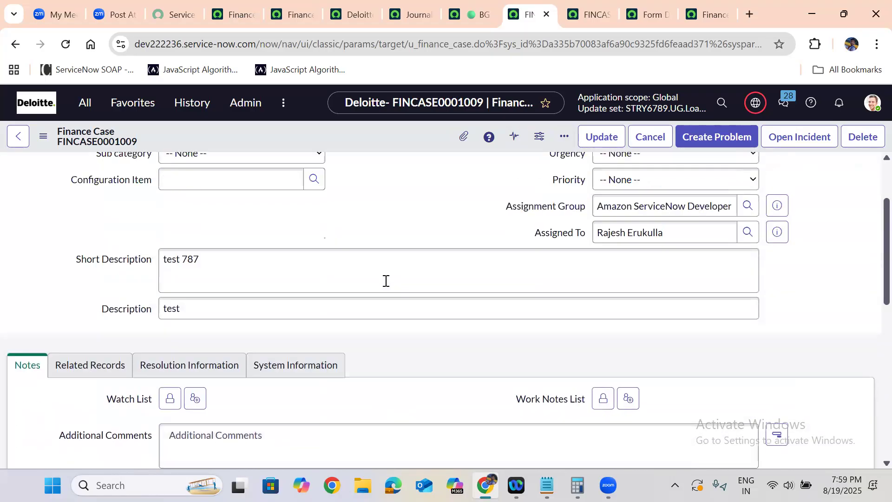
{"action": "scroll", "coordinate": [339, 349], "scroll_direction": "down", "scroll_amount": 5}
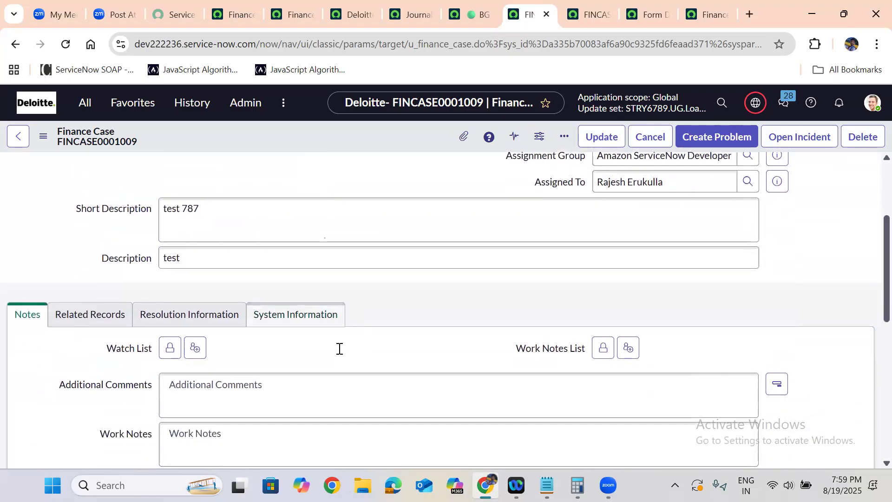
{"action": "left_click", "coordinate": [224, 261]}
{"action": "type", "text": "test"}
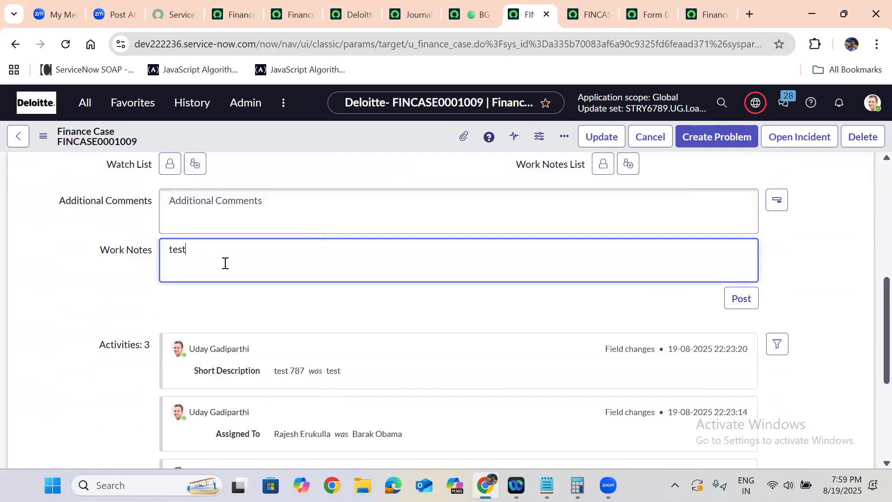
{"action": "right_click", "coordinate": [331, 136]}
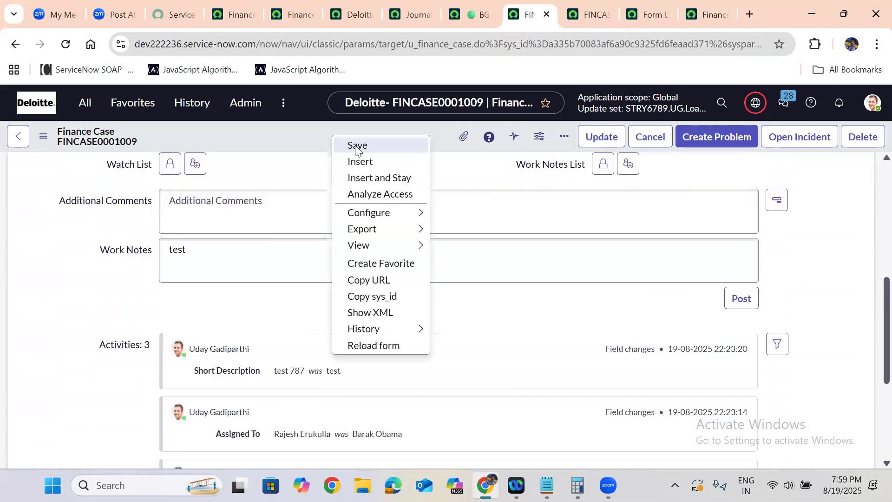
{"action": "left_click", "coordinate": [357, 146]}
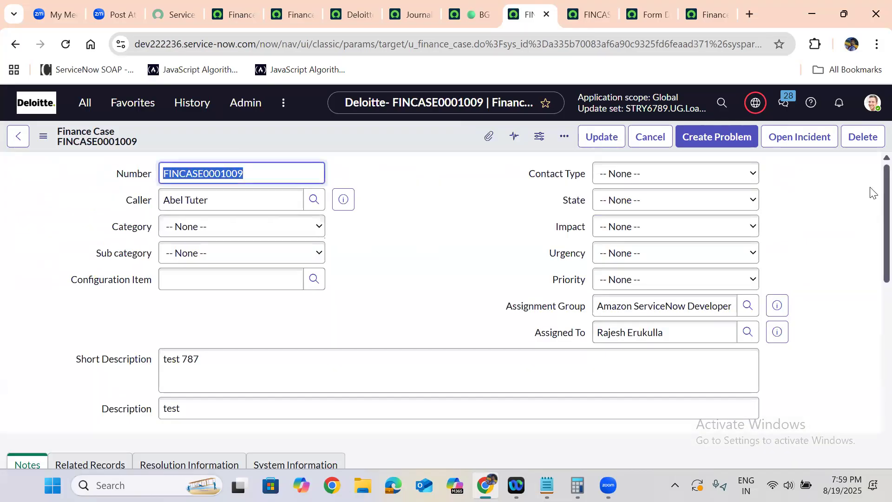
Step: Examine the Finance Case's Activities stream for its work note, additional comment and field change entries
{"action": "scroll", "coordinate": [870, 309], "scroll_direction": "down", "scroll_amount": 10}
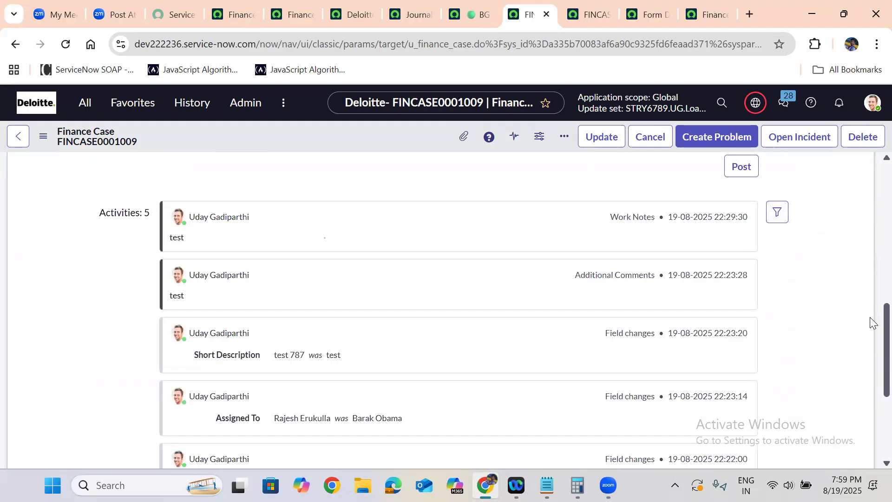
{"action": "scroll", "coordinate": [870, 283], "scroll_direction": "up", "scroll_amount": 10}
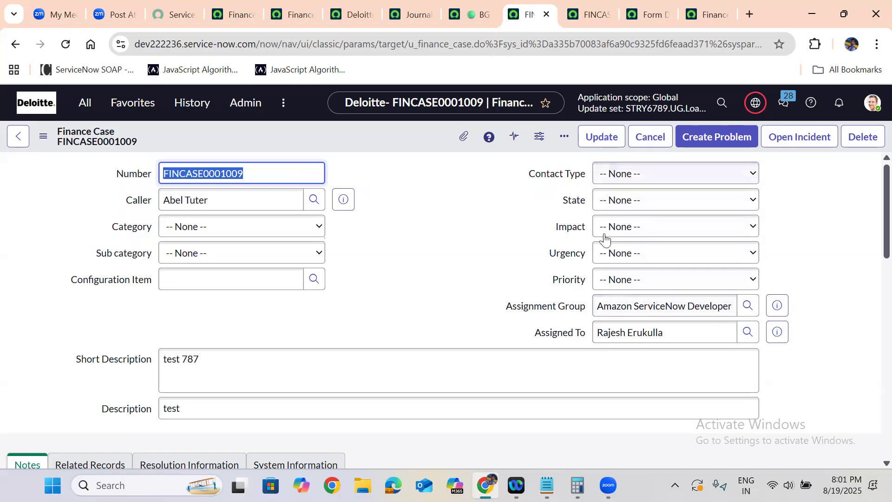
{"action": "left_click", "coordinate": [398, 258]}
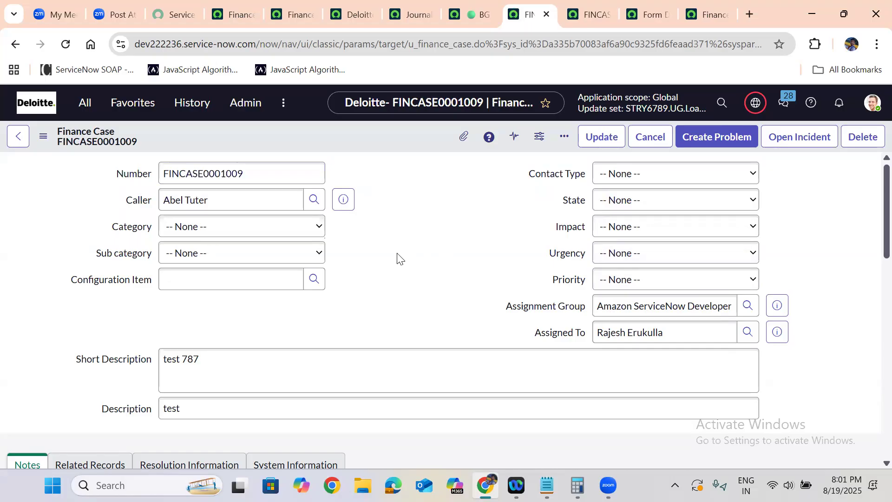
{"action": "scroll", "coordinate": [398, 259], "scroll_direction": "down", "scroll_amount": 2}
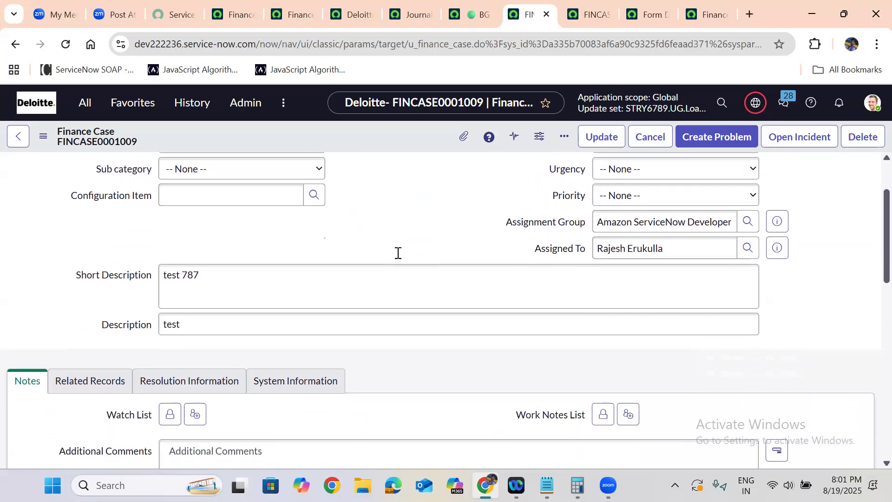
{"action": "scroll", "coordinate": [398, 259], "scroll_direction": "down", "scroll_amount": 1}
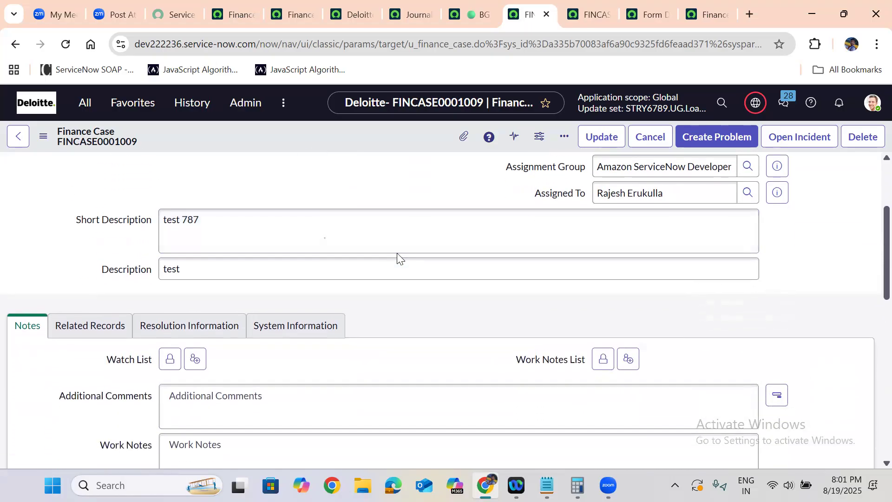
{"action": "scroll", "coordinate": [398, 258], "scroll_direction": "down", "scroll_amount": 8}
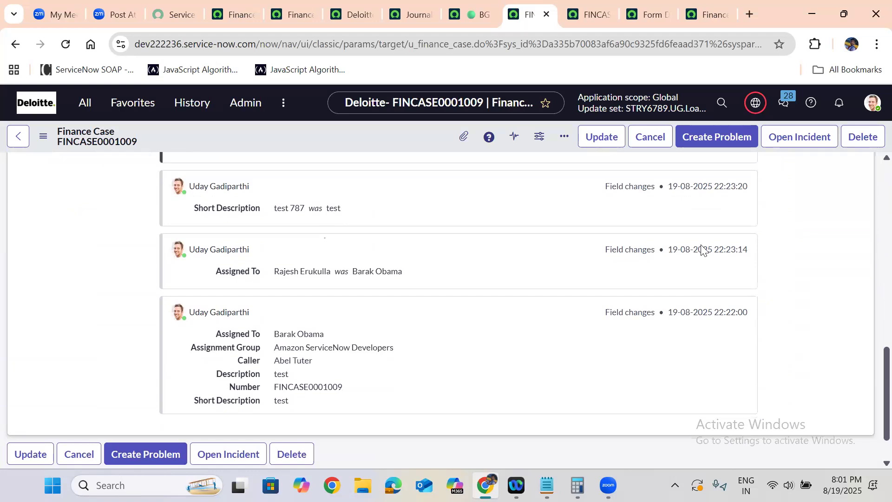
{"action": "scroll", "coordinate": [872, 173], "scroll_direction": "up", "scroll_amount": 6}
{"action": "scroll", "coordinate": [327, 360], "scroll_direction": "up", "scroll_amount": 5}
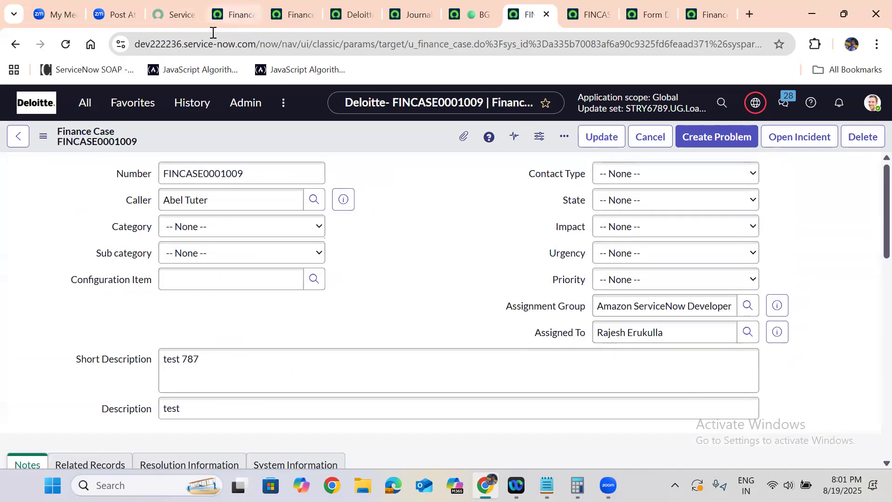
Step: Open the System Definition Tables list and filter it by Name "=incident"
{"action": "left_click", "coordinate": [226, 14]}
{"action": "left_click", "coordinate": [86, 106]}
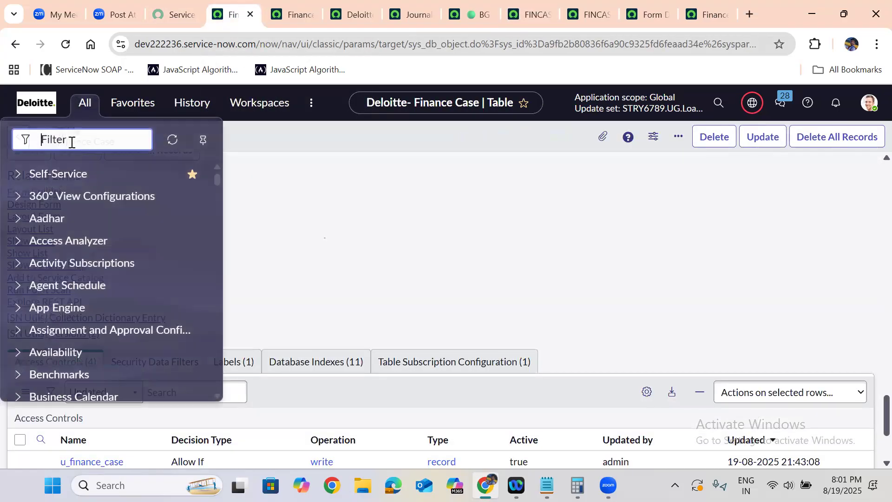
{"action": "type", "text": "tables"}
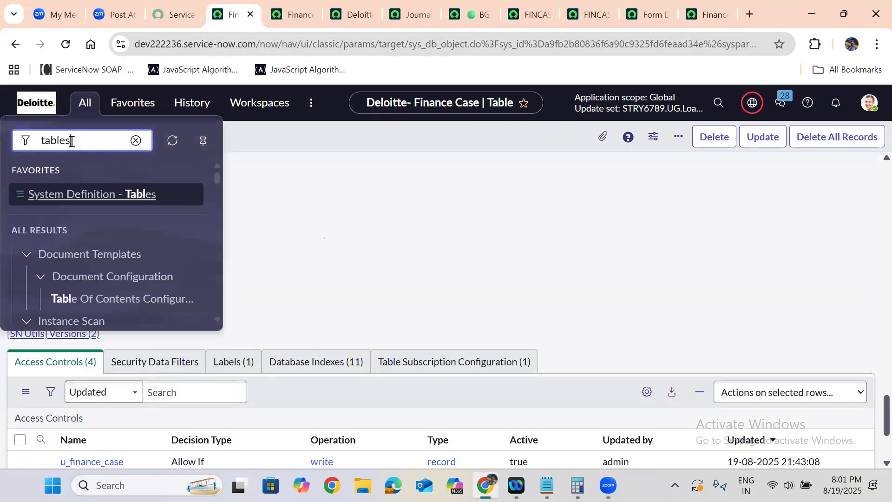
{"action": "left_click", "coordinate": [80, 193]}
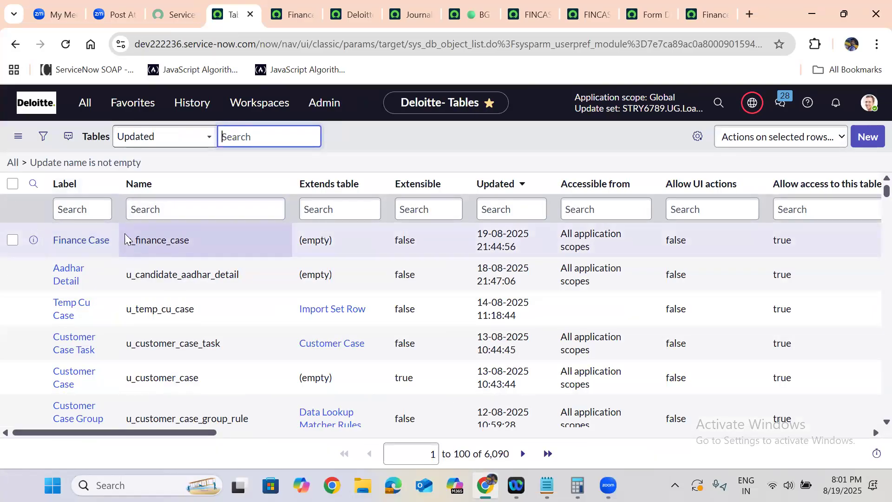
{"action": "left_click", "coordinate": [155, 214]}
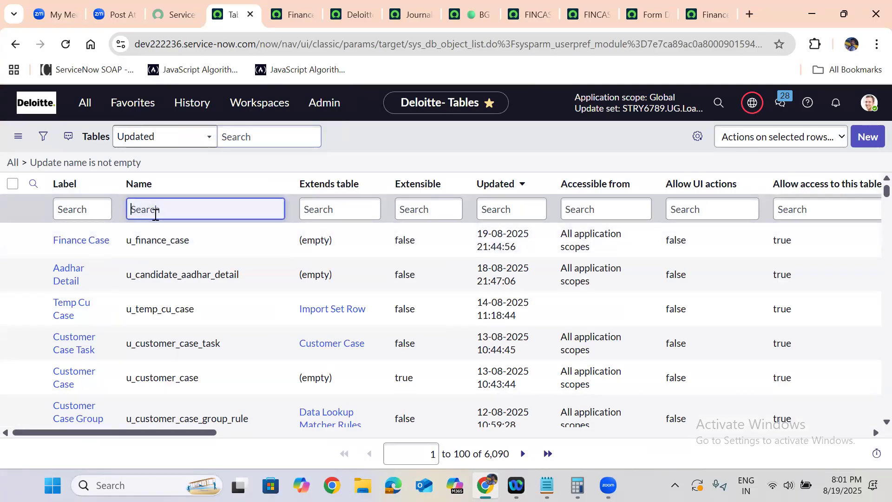
{"action": "type", "text": "="}
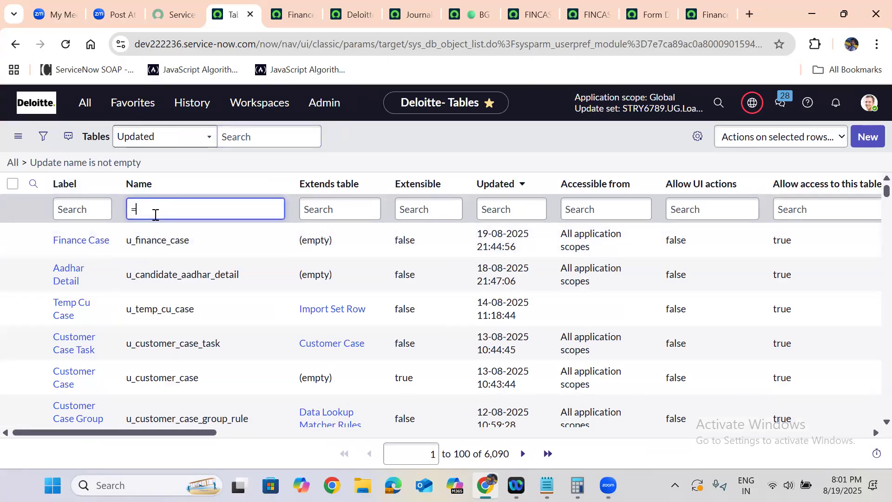
{"action": "type", "text": "incident"}
{"action": "key", "text": "Return"}
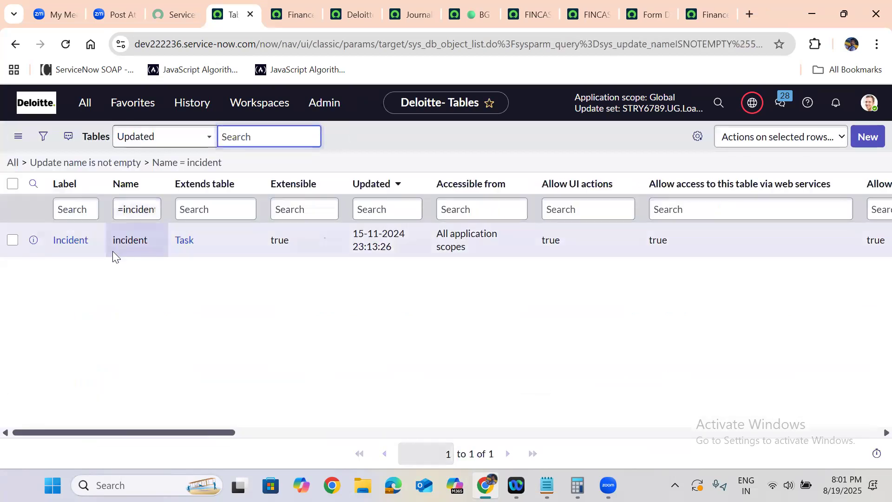
Step: Open the Incident table's definition record in a separate browser tab
{"action": "left_click", "coordinate": [34, 241]}
{"action": "right_click", "coordinate": [33, 241]}
{"action": "key", "text": "Return"}
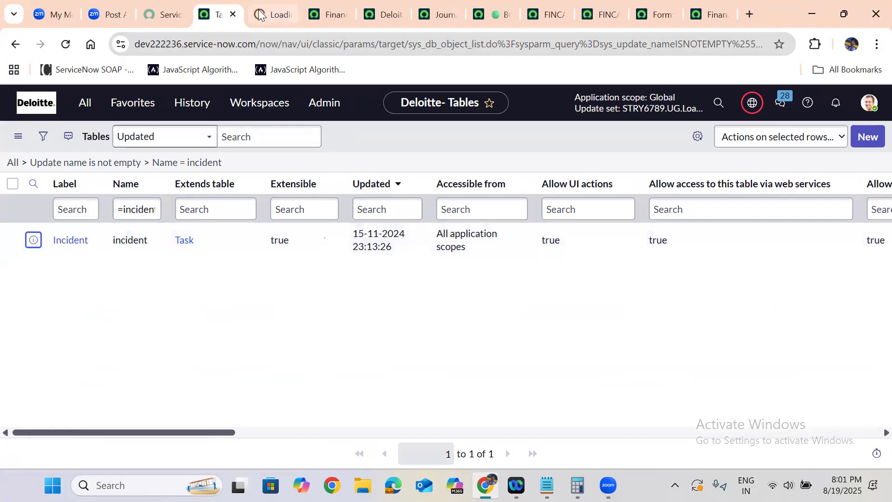
{"action": "left_click", "coordinate": [260, 14]}
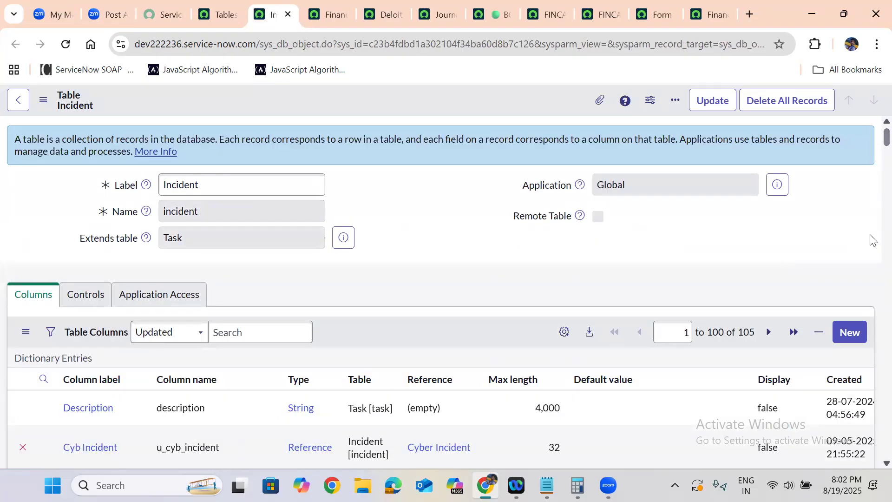
Step: Open a blank Incident form from the related links of the Incident table definition
{"action": "scroll", "coordinate": [870, 278], "scroll_direction": "down", "scroll_amount": 10}
{"action": "scroll", "coordinate": [872, 330], "scroll_direction": "down", "scroll_amount": 15}
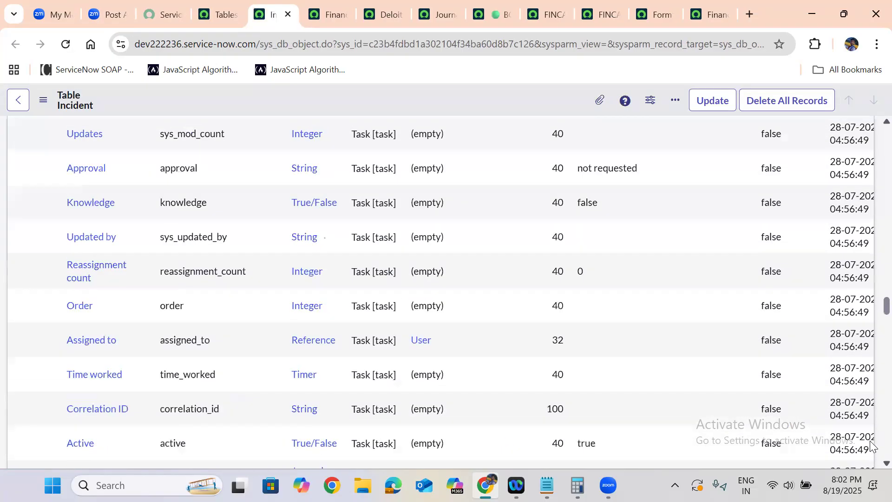
{"action": "scroll", "coordinate": [871, 404], "scroll_direction": "down", "scroll_amount": 15}
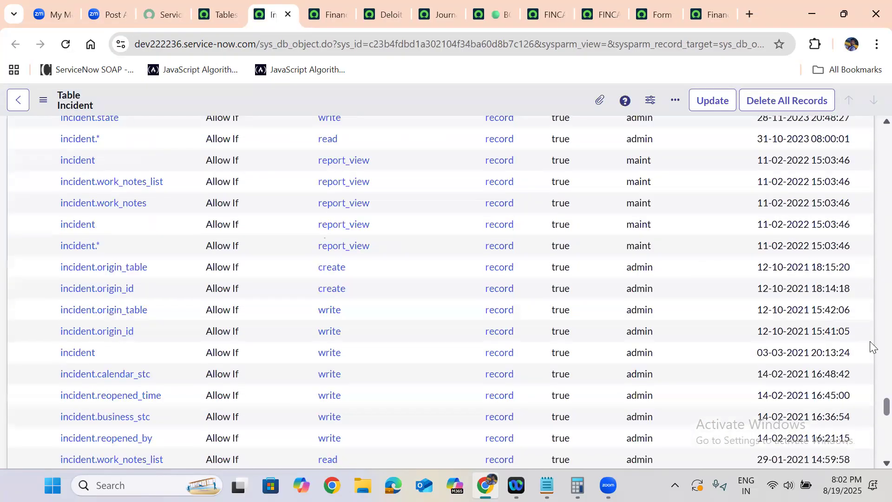
{"action": "scroll", "coordinate": [870, 341], "scroll_direction": "down", "scroll_amount": 10}
{"action": "scroll", "coordinate": [145, 312], "scroll_direction": "up", "scroll_amount": 20}
{"action": "scroll", "coordinate": [93, 298], "scroll_direction": "down", "scroll_amount": 10}
{"action": "left_click", "coordinate": [40, 274]}
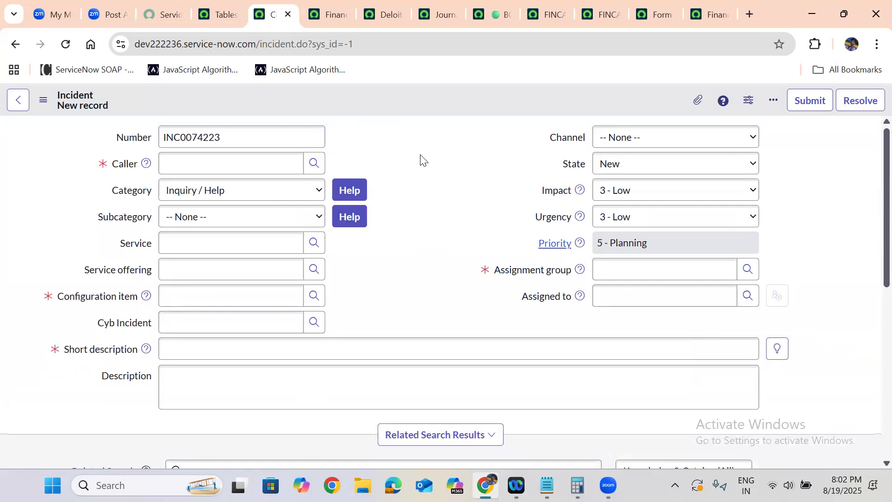
Step: Fill in the new incident's Caller, set Configuration item to SAP AppSRV01 and Short description to "rest"
{"action": "scroll", "coordinate": [420, 155], "scroll_direction": "down", "scroll_amount": 8}
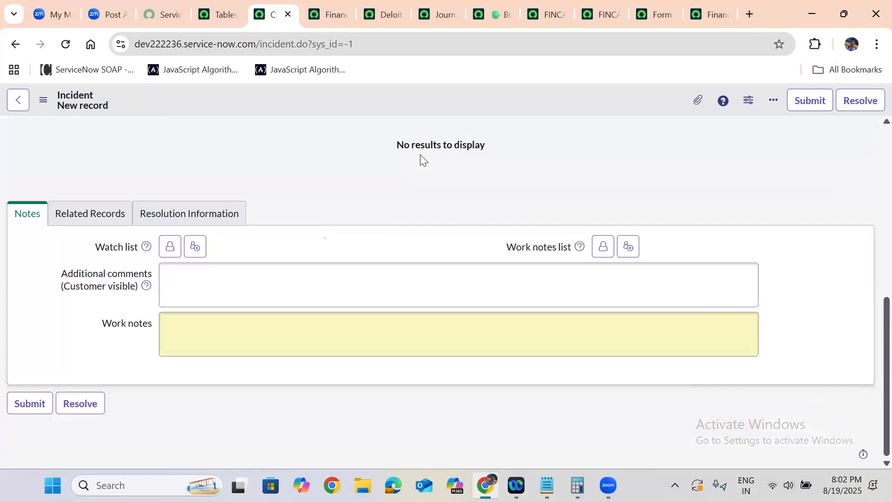
{"action": "scroll", "coordinate": [420, 156], "scroll_direction": "up", "scroll_amount": 8}
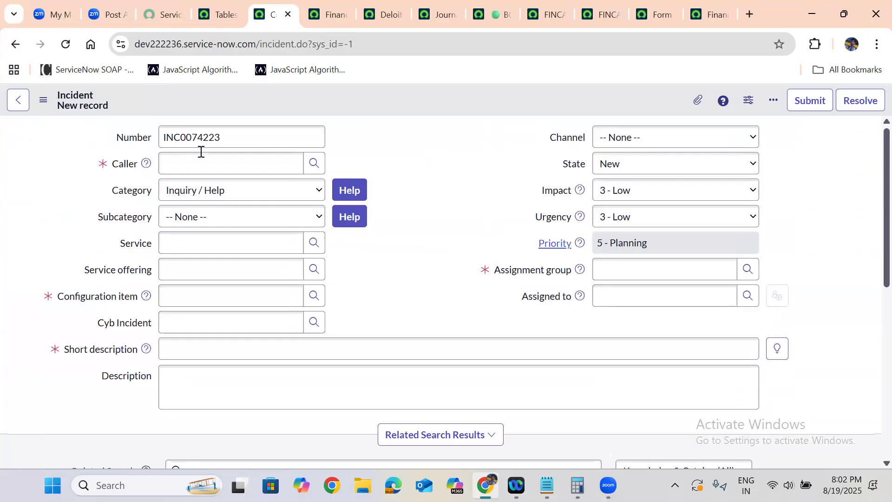
{"action": "left_click", "coordinate": [187, 161]}
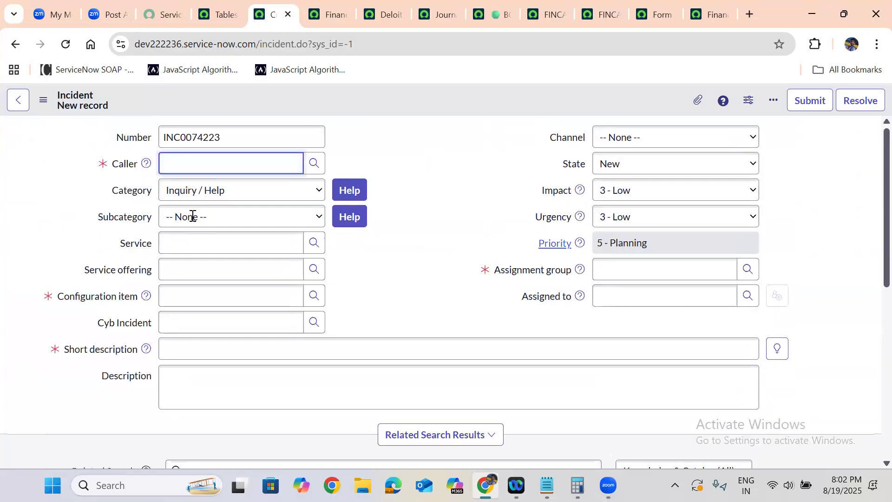
{"action": "left_click", "coordinate": [198, 218]}
{"action": "left_click", "coordinate": [171, 293]}
{"action": "left_click", "coordinate": [192, 347]}
{"action": "left_click", "coordinate": [185, 350]}
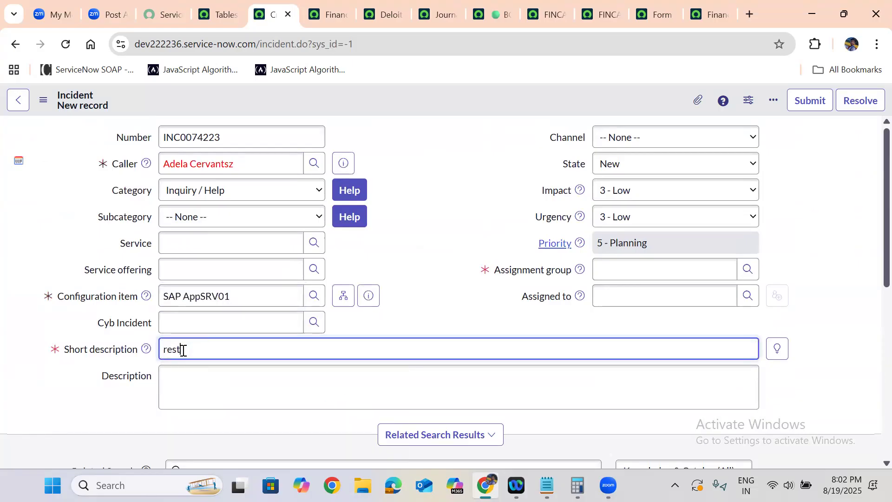
Step: Set the incident's Assignment group to AWS LEVEL 1 SUPPORT and save the record
{"action": "left_click", "coordinate": [640, 261]}
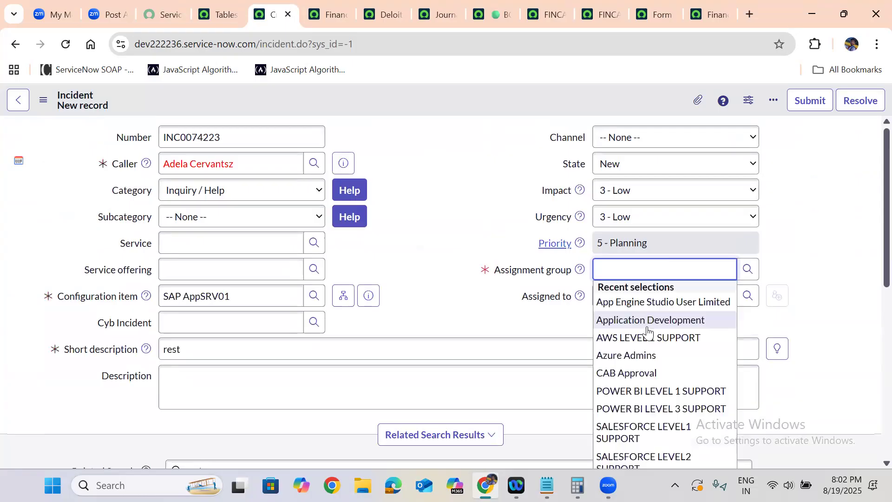
{"action": "left_click", "coordinate": [647, 339]}
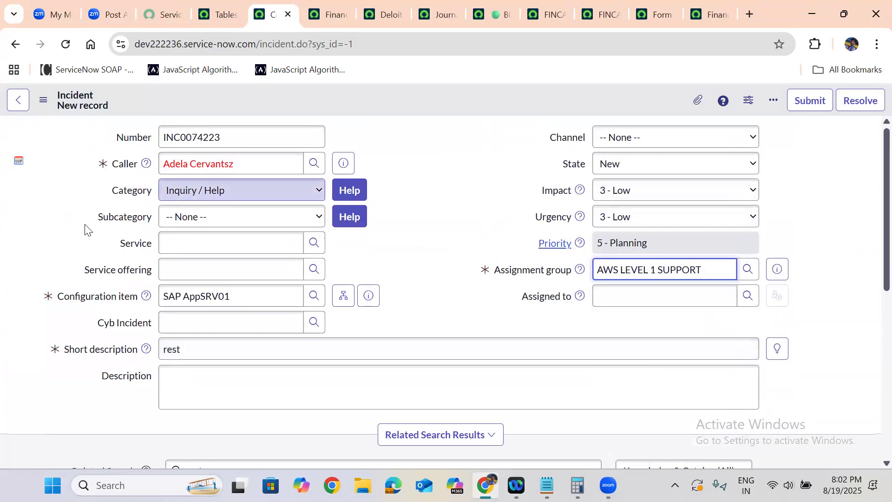
{"action": "right_click", "coordinate": [401, 97]}
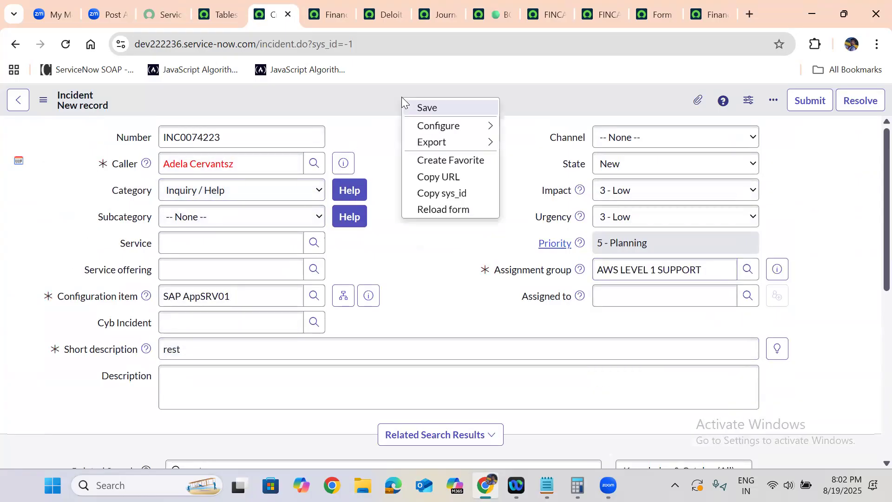
{"action": "left_click", "coordinate": [424, 108]}
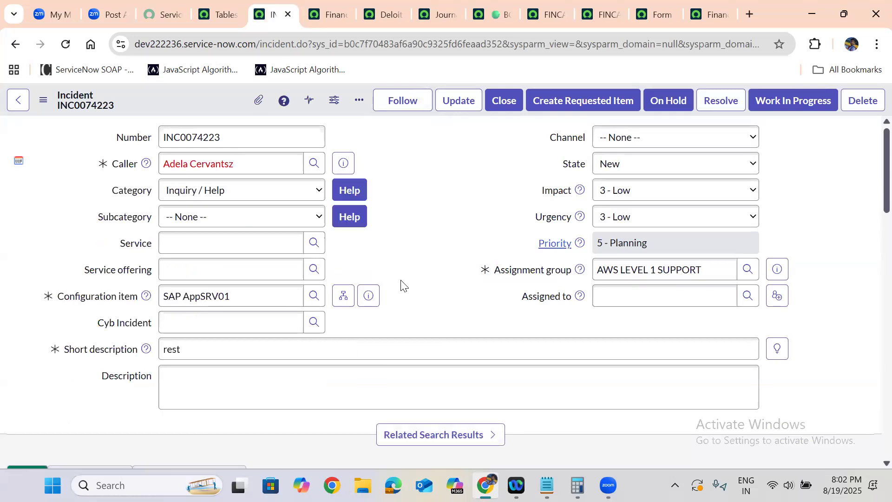
Step: Enter "hurehge" in the incident's Work notes and "hfwjehfu" in its Additional comments, and save the record
{"action": "scroll", "coordinate": [402, 284], "scroll_direction": "down", "scroll_amount": 10}
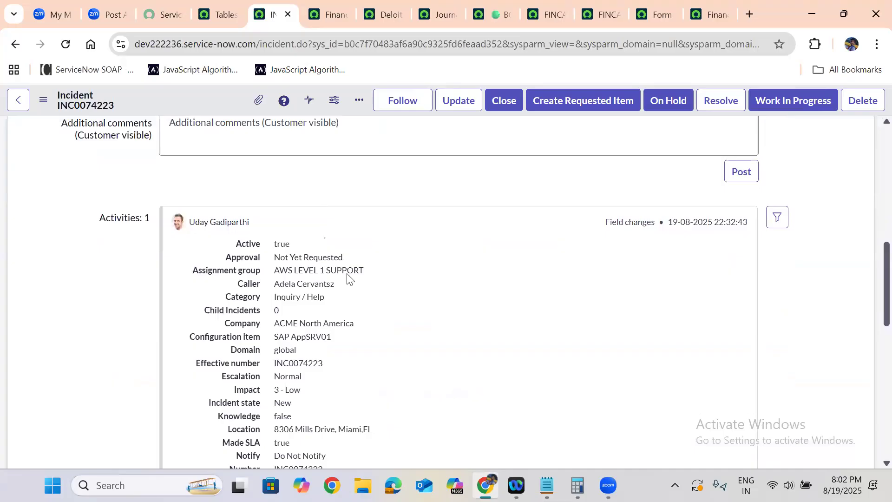
{"action": "scroll", "coordinate": [347, 277], "scroll_direction": "down", "scroll_amount": 6}
{"action": "scroll", "coordinate": [348, 277], "scroll_direction": "up", "scroll_amount": 10}
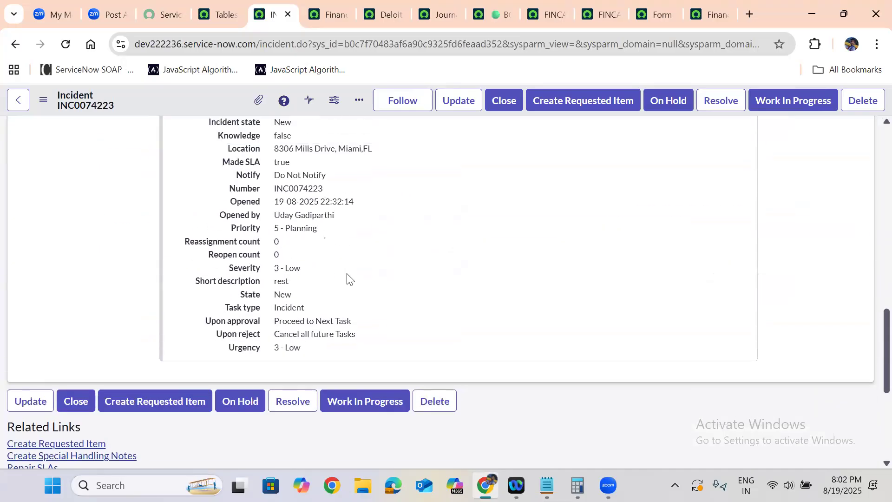
{"action": "left_click", "coordinate": [250, 274]}
{"action": "type", "text": "hurehge"}
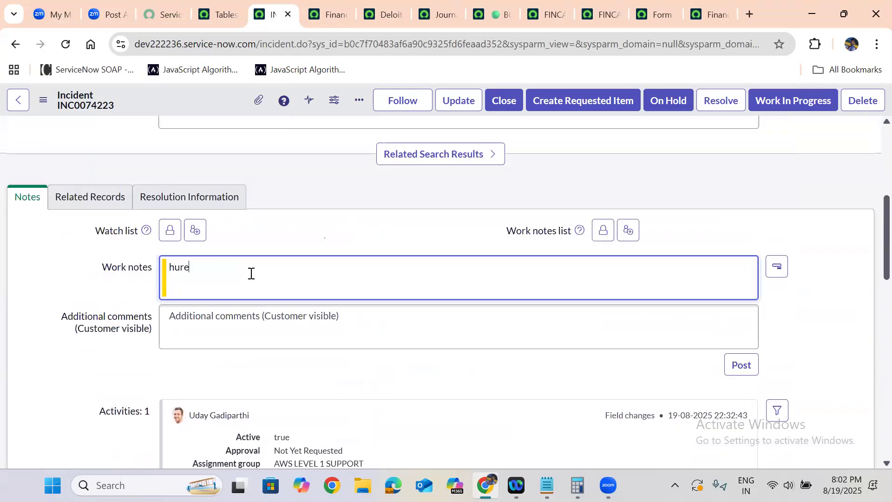
{"action": "left_click", "coordinate": [203, 339]}
{"action": "type", "text": "hfwjehfu"}
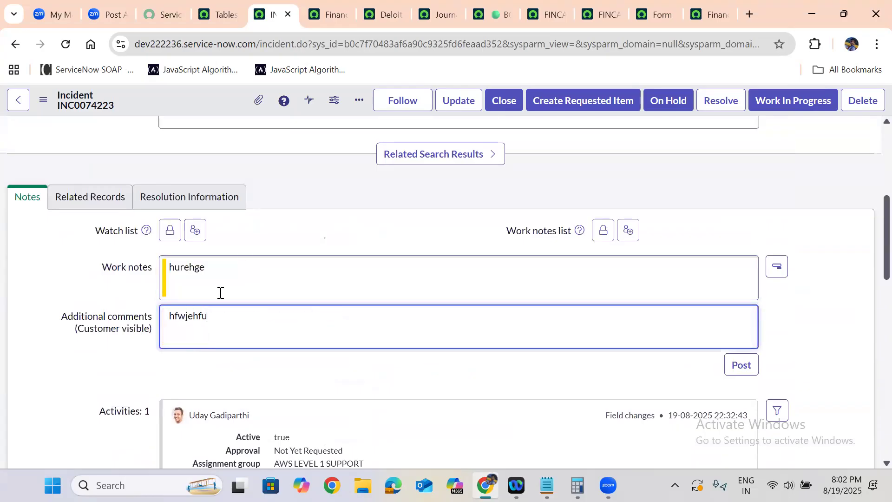
{"action": "right_click", "coordinate": [179, 99]}
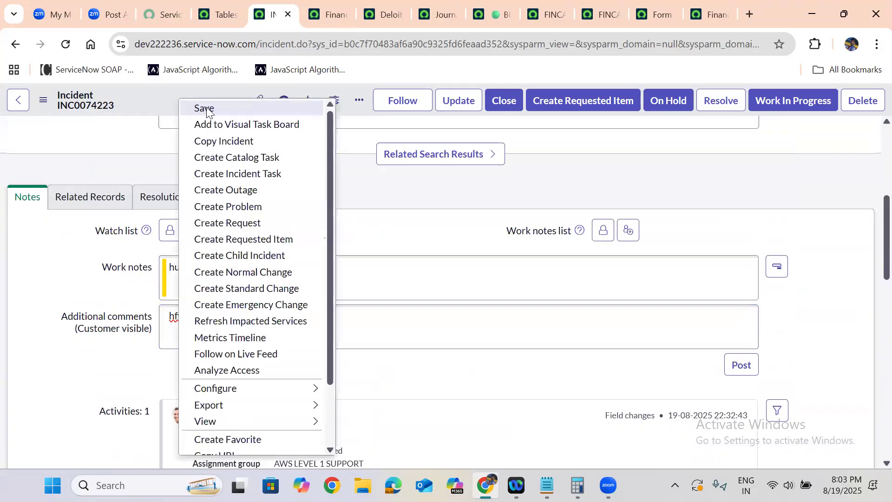
{"action": "left_click", "coordinate": [207, 109]}
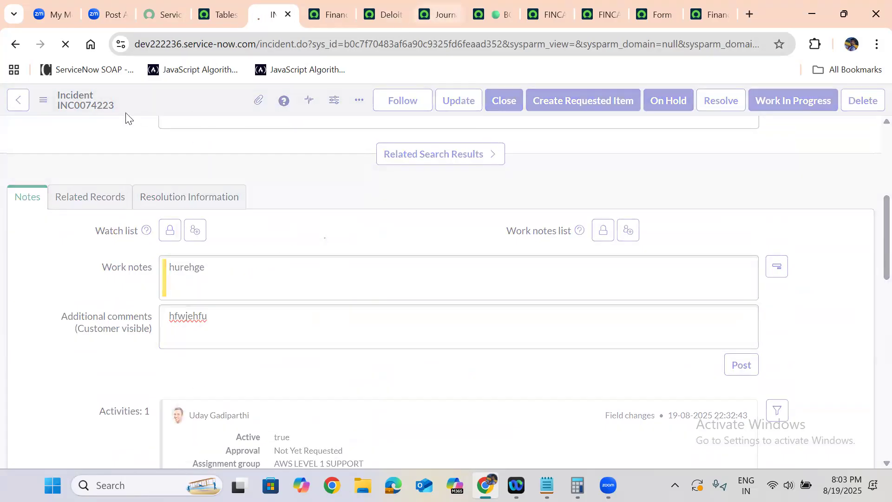
Step: Reload the unfiltered Journal Entries list and check it for the incident's work note and additional comment
{"action": "left_click", "coordinate": [438, 14]}
{"action": "left_click", "coordinate": [13, 127]}
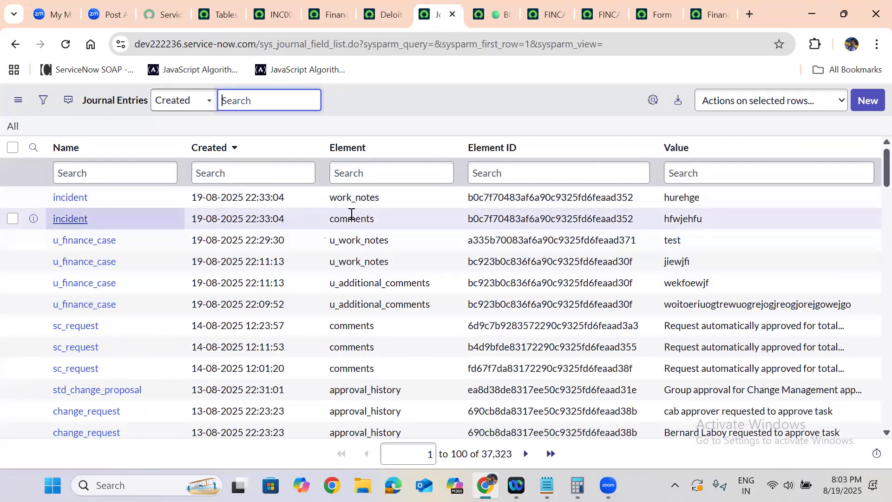
{"action": "left_click", "coordinate": [691, 219]}
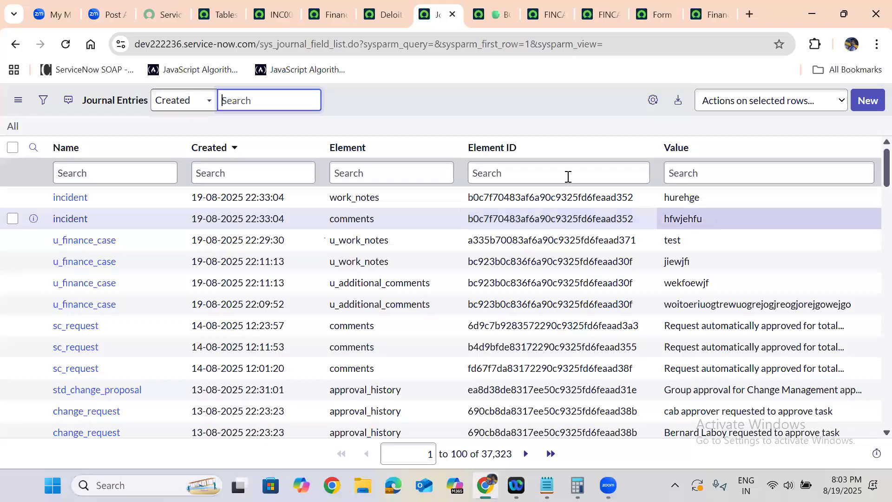
Step: Change the incident's Short description to "rest uiewufi" and save the record
{"action": "left_click", "coordinate": [278, 7]}
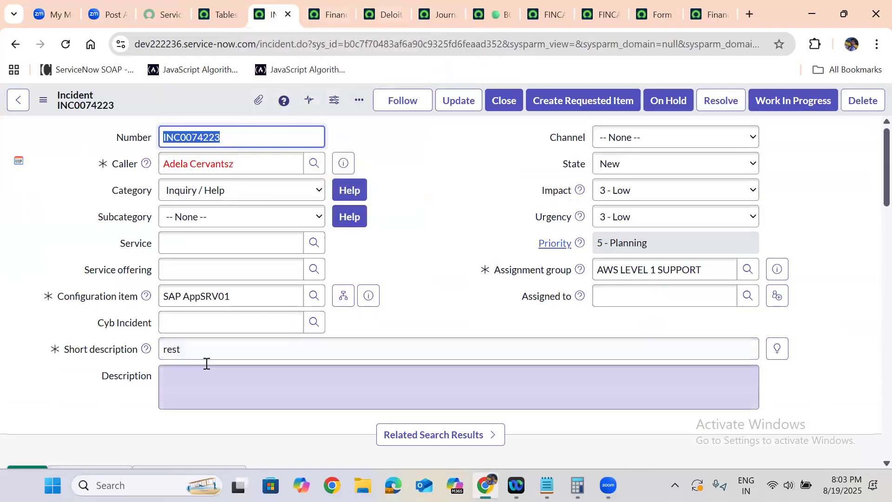
{"action": "left_click", "coordinate": [195, 348]}
{"action": "type", "text": "uiewufi"}
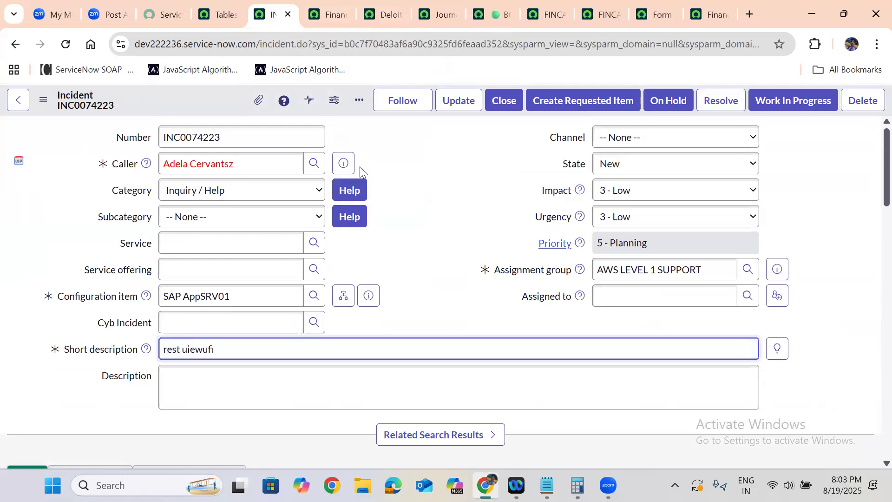
{"action": "right_click", "coordinate": [195, 101]}
{"action": "left_click", "coordinate": [220, 111]}
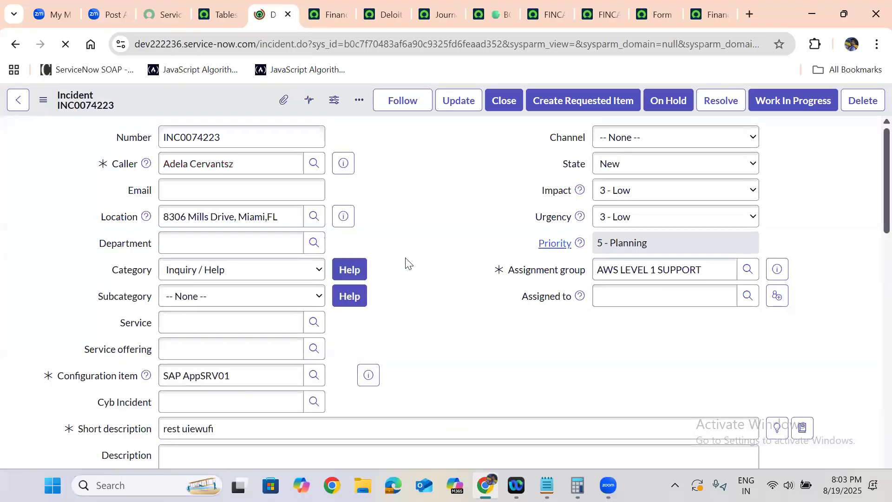
Step: Examine the incident's Activities stream for field changes, additional comments and work notes, and compare it with the Finance Case's Record History
{"action": "scroll", "coordinate": [407, 262], "scroll_direction": "down", "scroll_amount": 10}
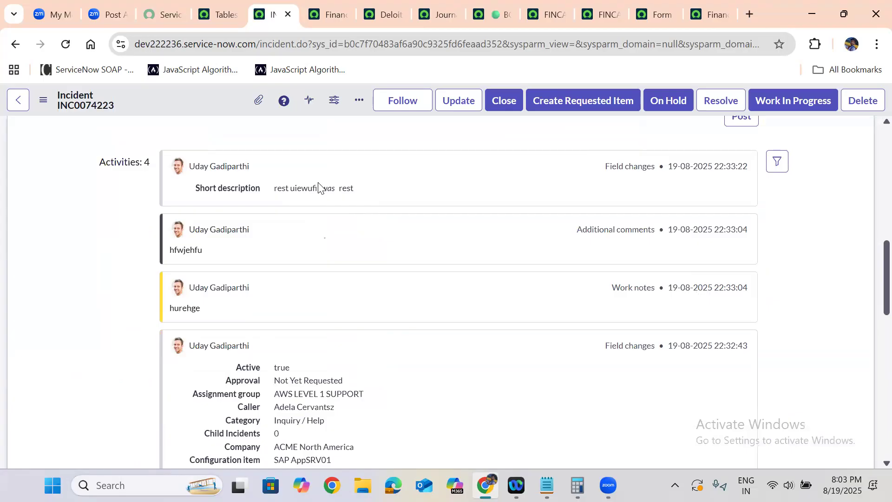
{"action": "left_click", "coordinate": [223, 2]}
{"action": "left_click", "coordinate": [337, 2]}
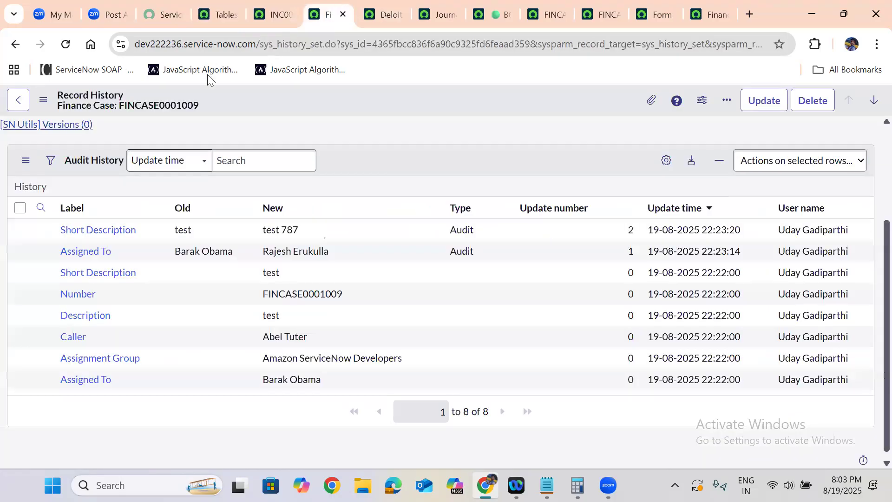
{"action": "left_click", "coordinate": [277, 2]}
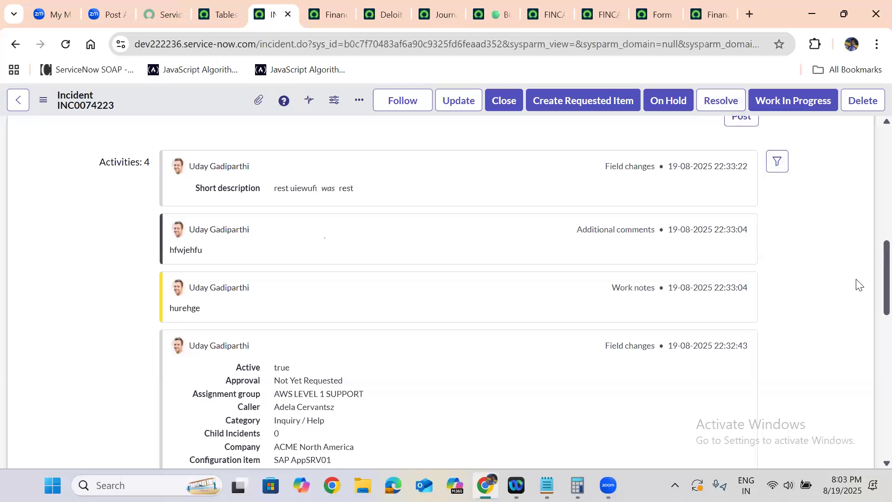
{"action": "scroll", "coordinate": [872, 167], "scroll_direction": "up", "scroll_amount": 8}
{"action": "scroll", "coordinate": [872, 167], "scroll_direction": "up", "scroll_amount": 3}
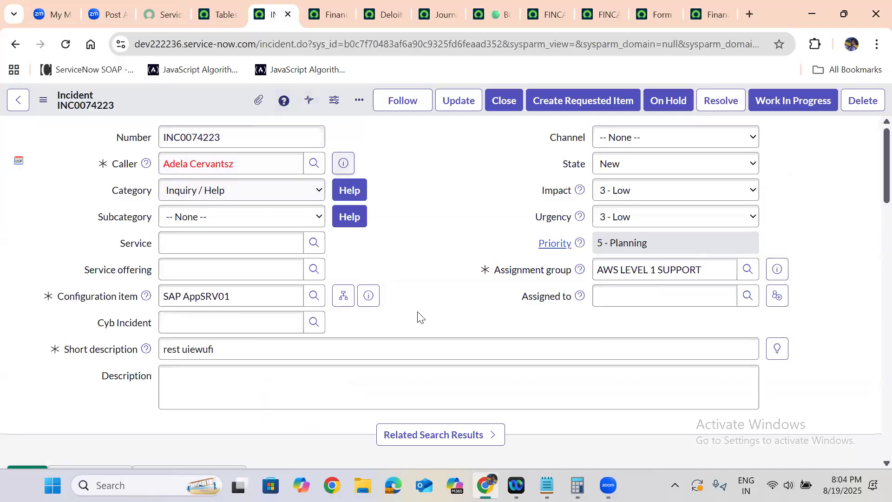
{"action": "scroll", "coordinate": [420, 314], "scroll_direction": "down", "scroll_amount": 1}
{"action": "scroll", "coordinate": [419, 310], "scroll_direction": "down", "scroll_amount": 7}
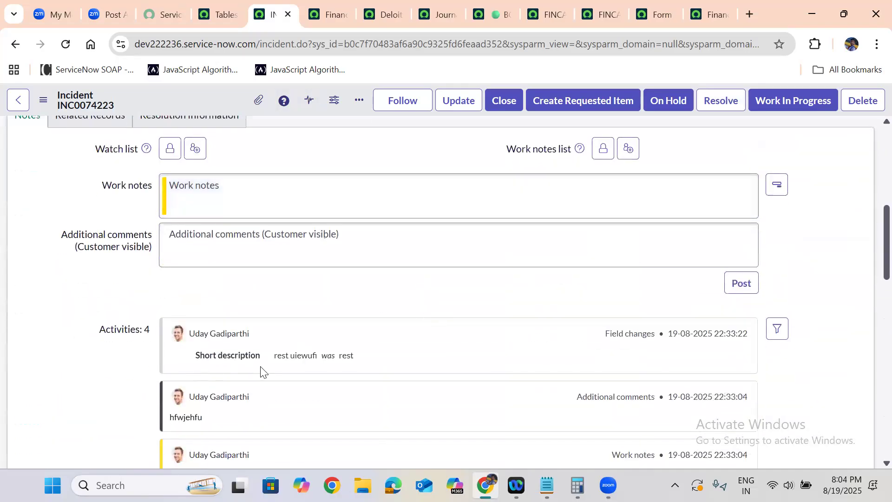
Step: Open the sys_history_set Record History list through the navigation filter
{"action": "left_click", "coordinate": [198, 3]}
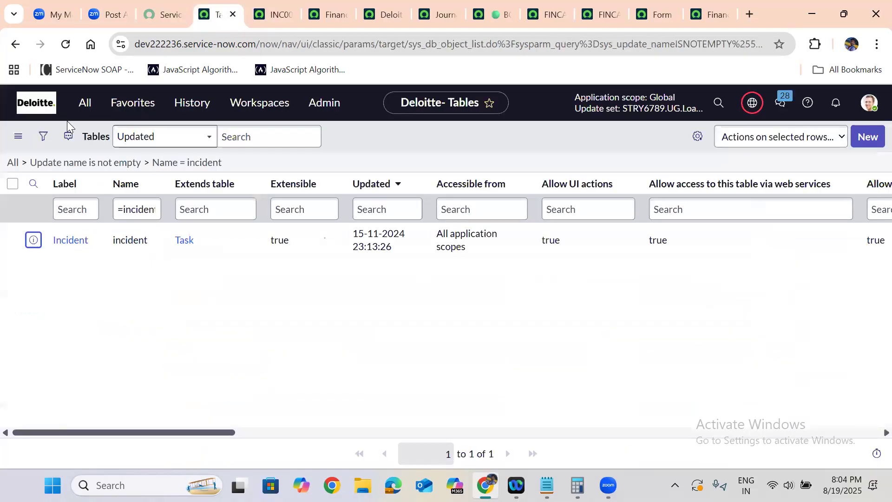
{"action": "left_click", "coordinate": [82, 117]}
{"action": "type", "text": "sys-hi"}
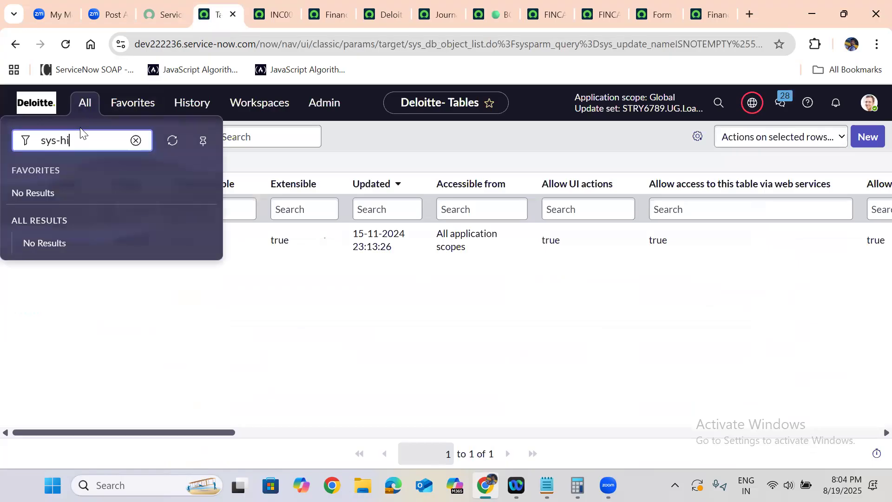
{"action": "type", "text": "story"}
{"action": "left_click", "coordinate": [59, 141]}
{"action": "key", "text": "BackSpace"}
{"action": "type", "text": "_"}
{"action": "left_click", "coordinate": [94, 145]}
{"action": "type", "text": "_set.LIST"}
{"action": "key", "text": "Return"}
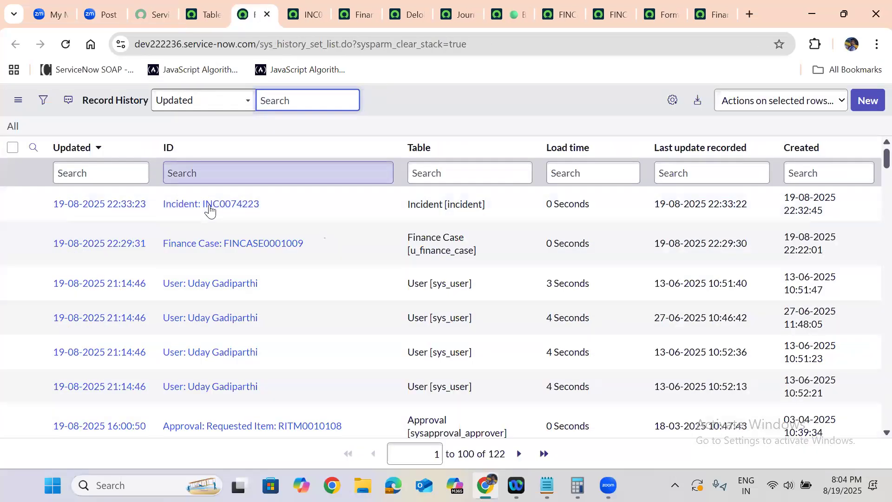
Step: Open the new incident's Record History entry and examine its Audit History lines, update numbers, times and user names
{"action": "left_click", "coordinate": [81, 207]}
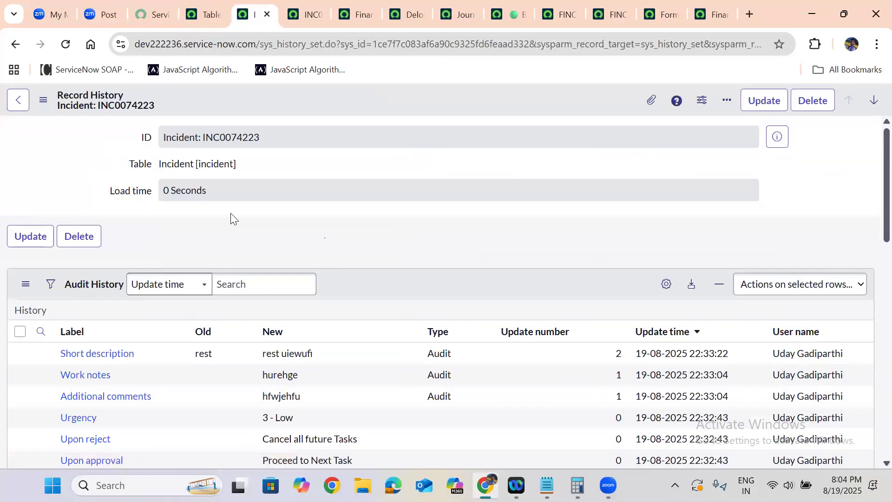
{"action": "scroll", "coordinate": [230, 214], "scroll_direction": "down", "scroll_amount": 1}
{"action": "scroll", "coordinate": [231, 213], "scroll_direction": "down", "scroll_amount": 3}
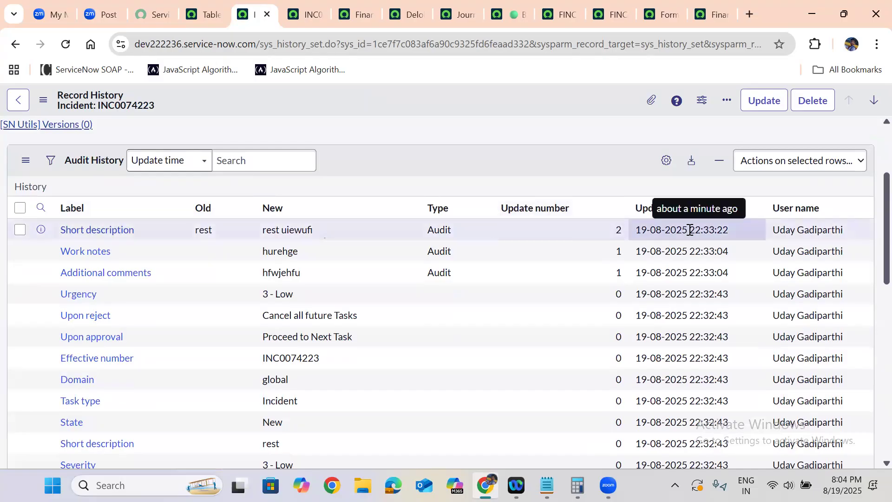
{"action": "left_click", "coordinate": [796, 231]}
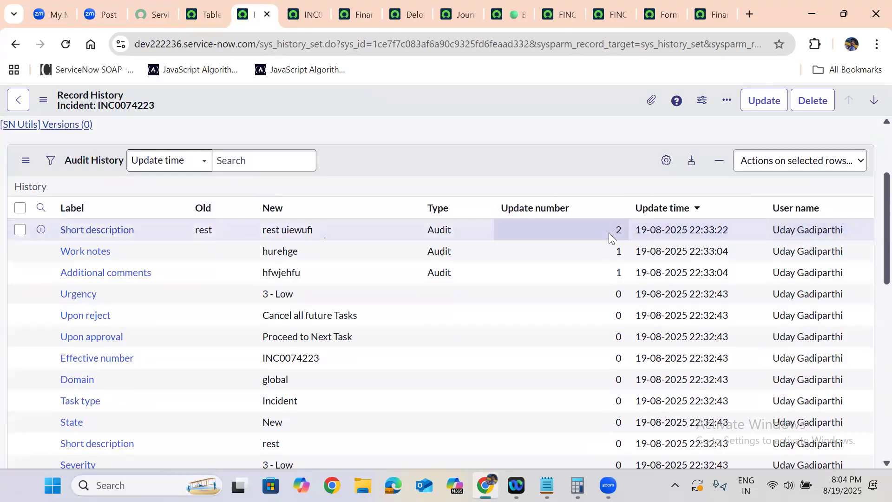
Step: Open the history line of the latest Short description change in a new tab and copy its sys_id
{"action": "right_click", "coordinate": [41, 229]}
{"action": "left_click", "coordinate": [98, 249]}
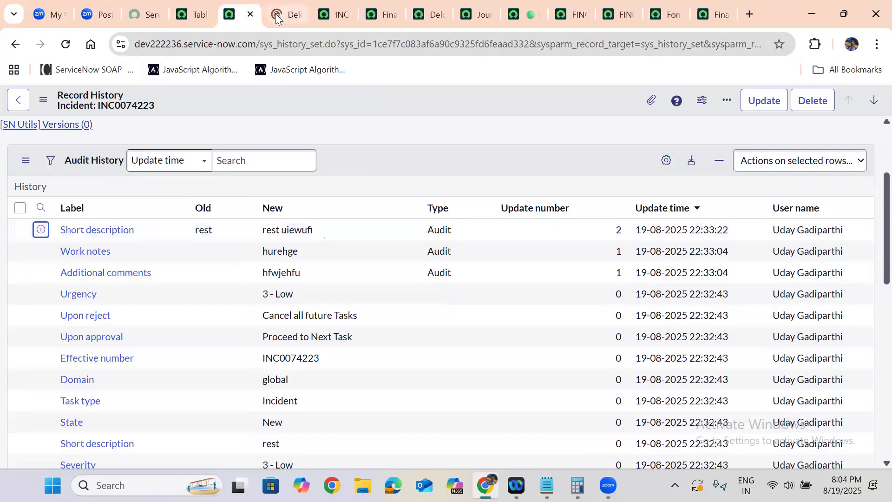
{"action": "left_click", "coordinate": [275, 13]}
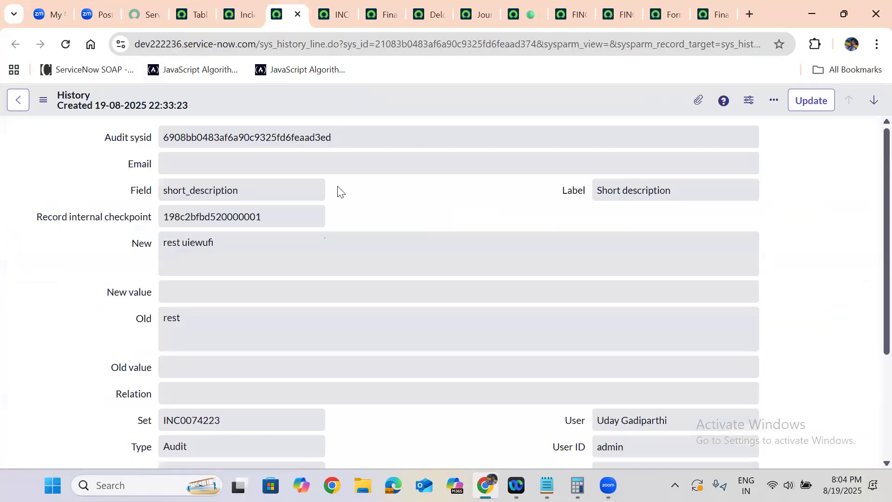
{"action": "right_click", "coordinate": [354, 101]}
{"action": "left_click", "coordinate": [404, 231]}
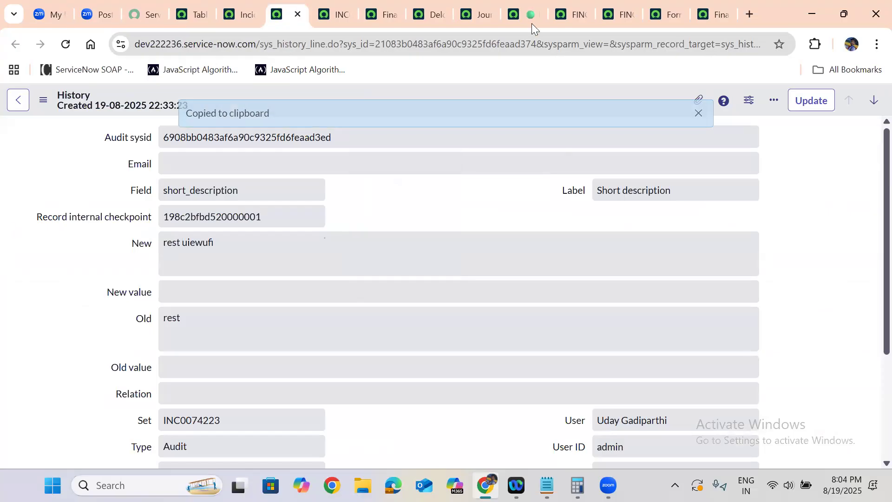
Step: Set the background script's sys_history_line query to the copied sys_id and run it in global scope to delete that line
{"action": "left_click", "coordinate": [529, 7]}
{"action": "double_click", "coordinate": [240, 191]}
{"action": "key", "text": "ctrl+v"}
{"action": "left_click", "coordinate": [55, 370]}
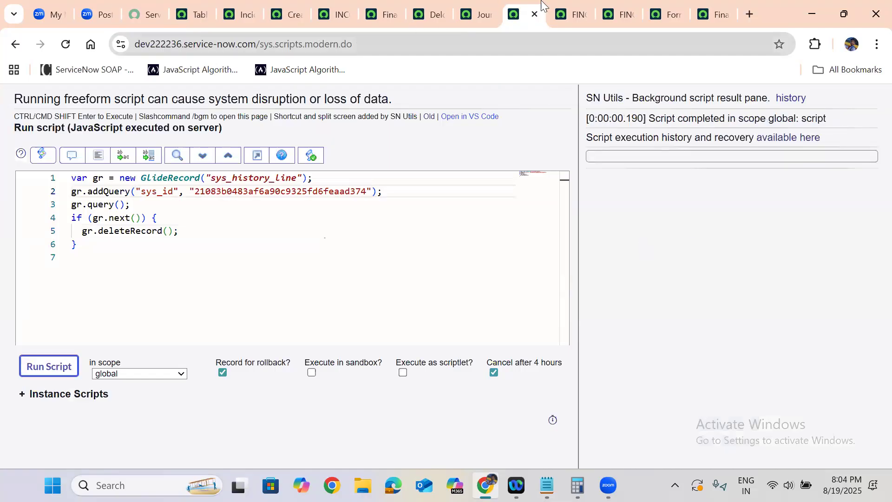
Step: Reload incident INC0074223 and check its Activities stream and Short description after the history line deletion
{"action": "left_click", "coordinate": [329, 3]}
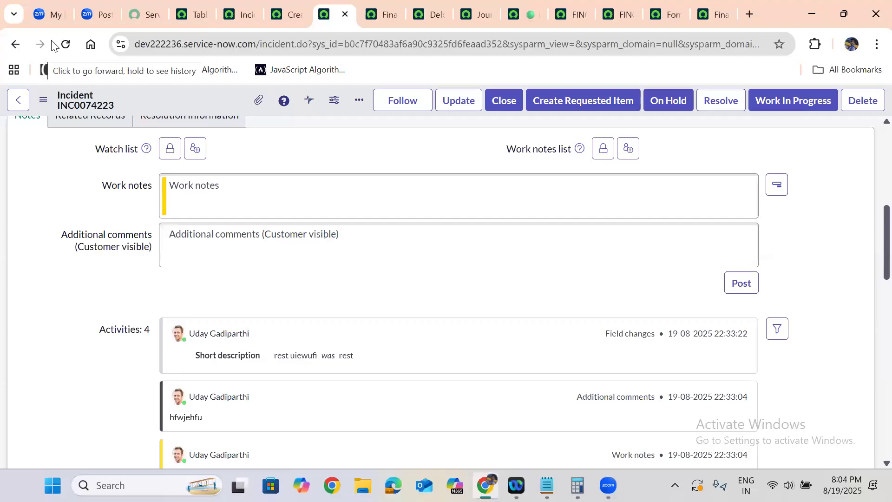
{"action": "left_click", "coordinate": [65, 44]}
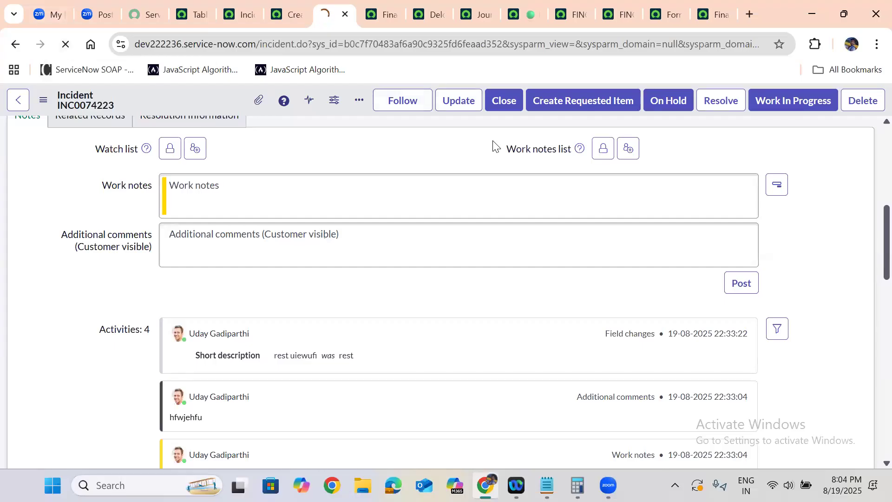
{"action": "scroll", "coordinate": [413, 302], "scroll_direction": "down", "scroll_amount": 2}
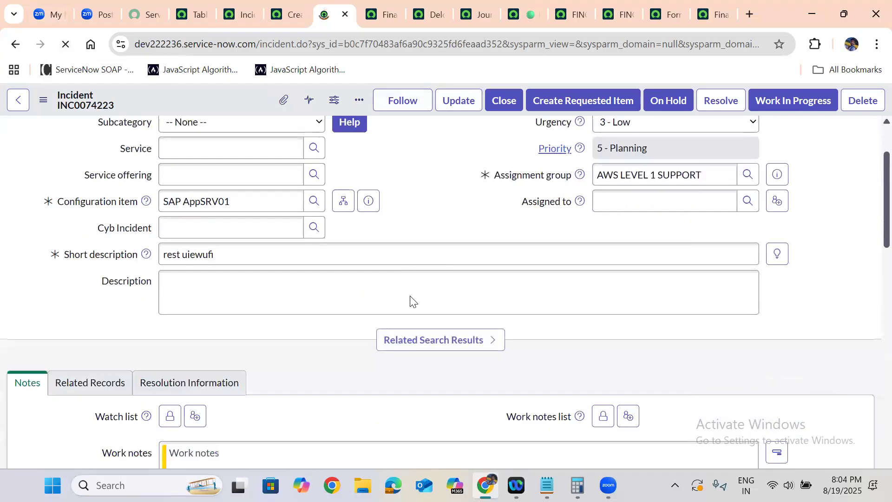
{"action": "scroll", "coordinate": [411, 301], "scroll_direction": "down", "scroll_amount": 6}
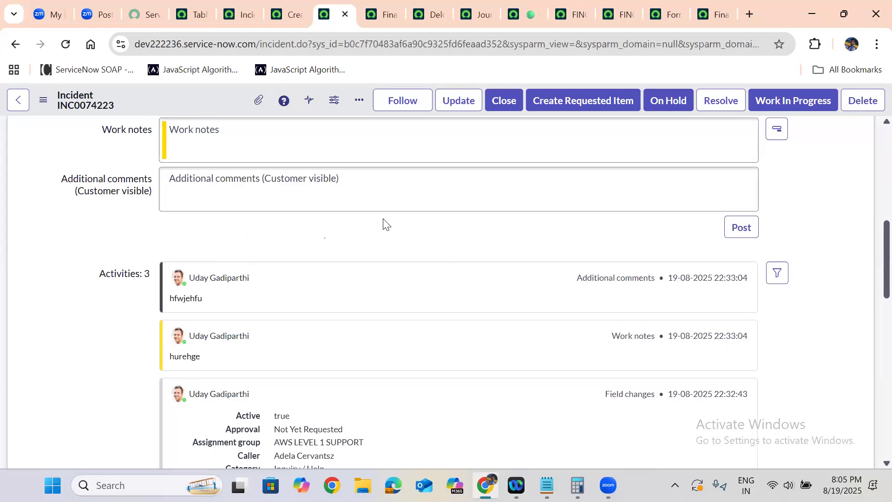
{"action": "scroll", "coordinate": [383, 223], "scroll_direction": "up", "scroll_amount": 6}
{"action": "scroll", "coordinate": [383, 224], "scroll_direction": "up", "scroll_amount": 2}
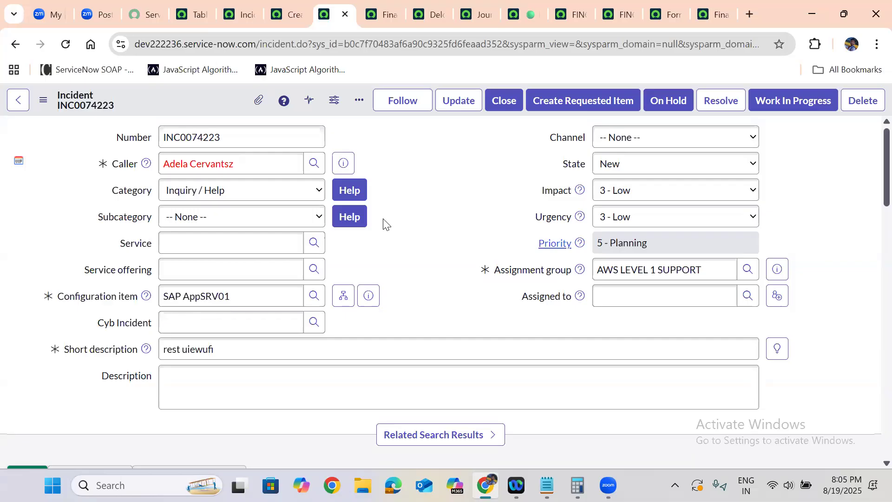
Step: Review the sys_history_line deletion script and return to the Tables list filtered to incident
{"action": "left_click", "coordinate": [527, 6]}
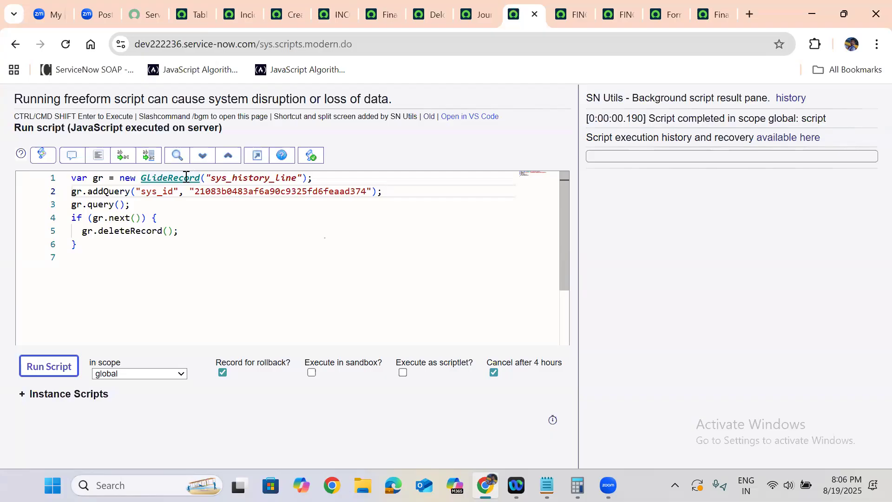
{"action": "left_click", "coordinate": [198, 6]}
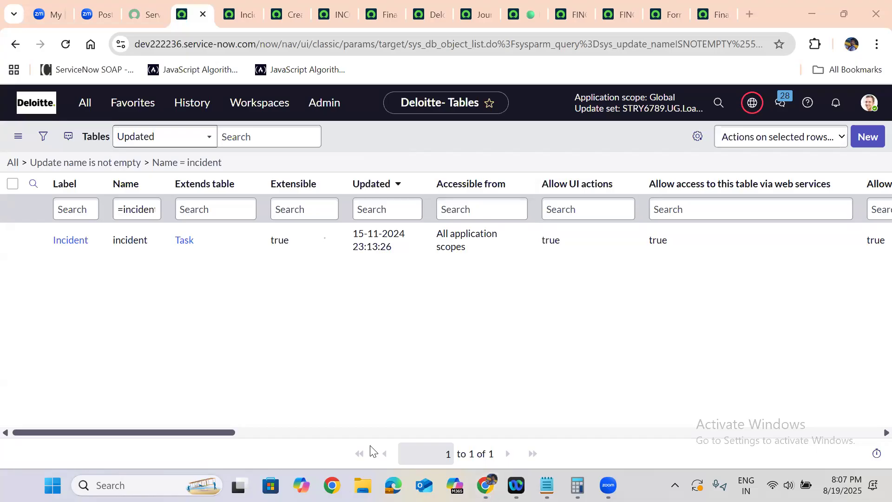
{"action": "left_click", "coordinate": [405, 138]}
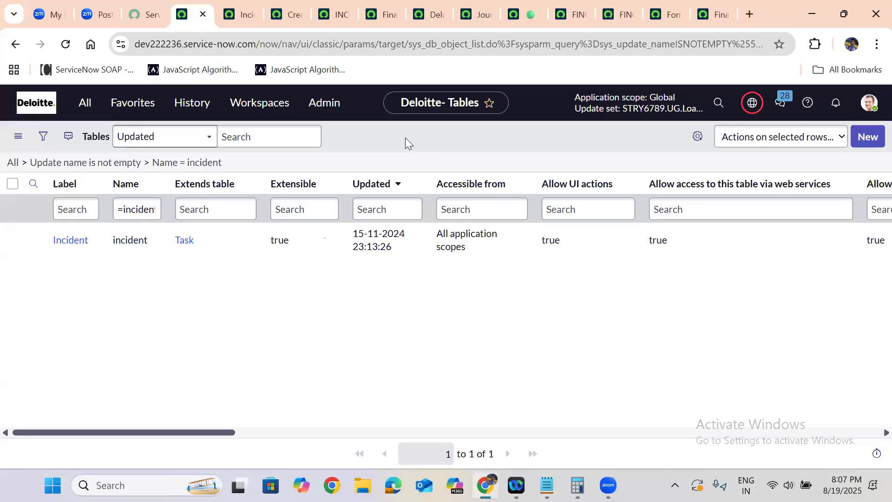